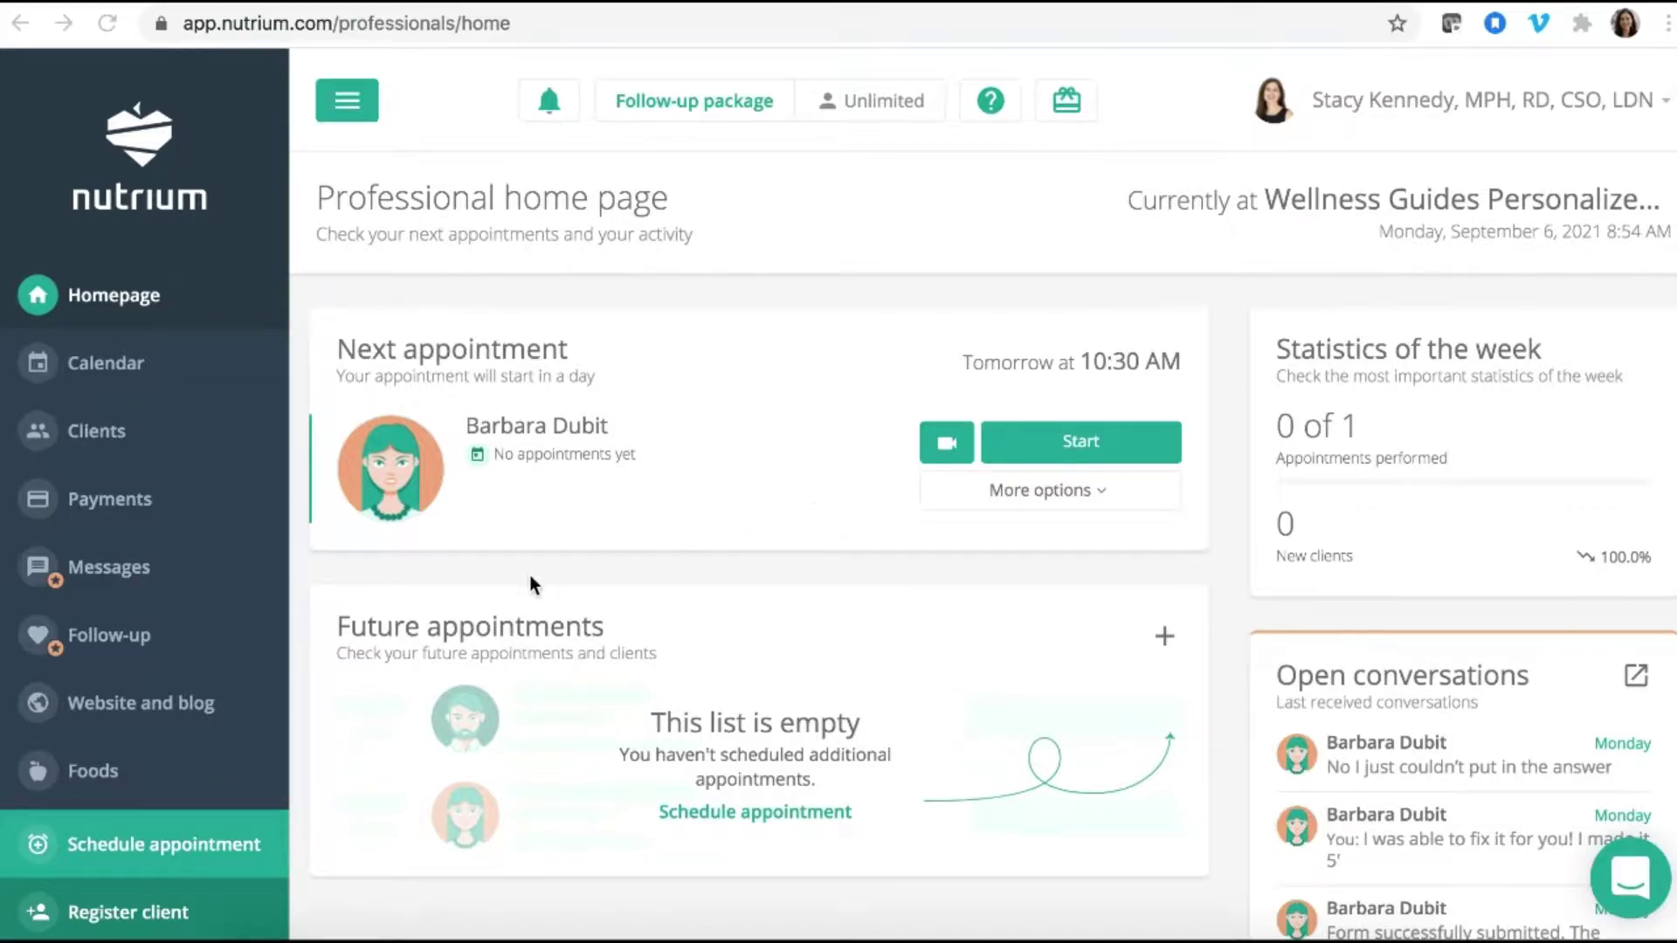
Open Website and blog settings and review the Personal page's presentation, About me text and social links
left_click(138, 706)
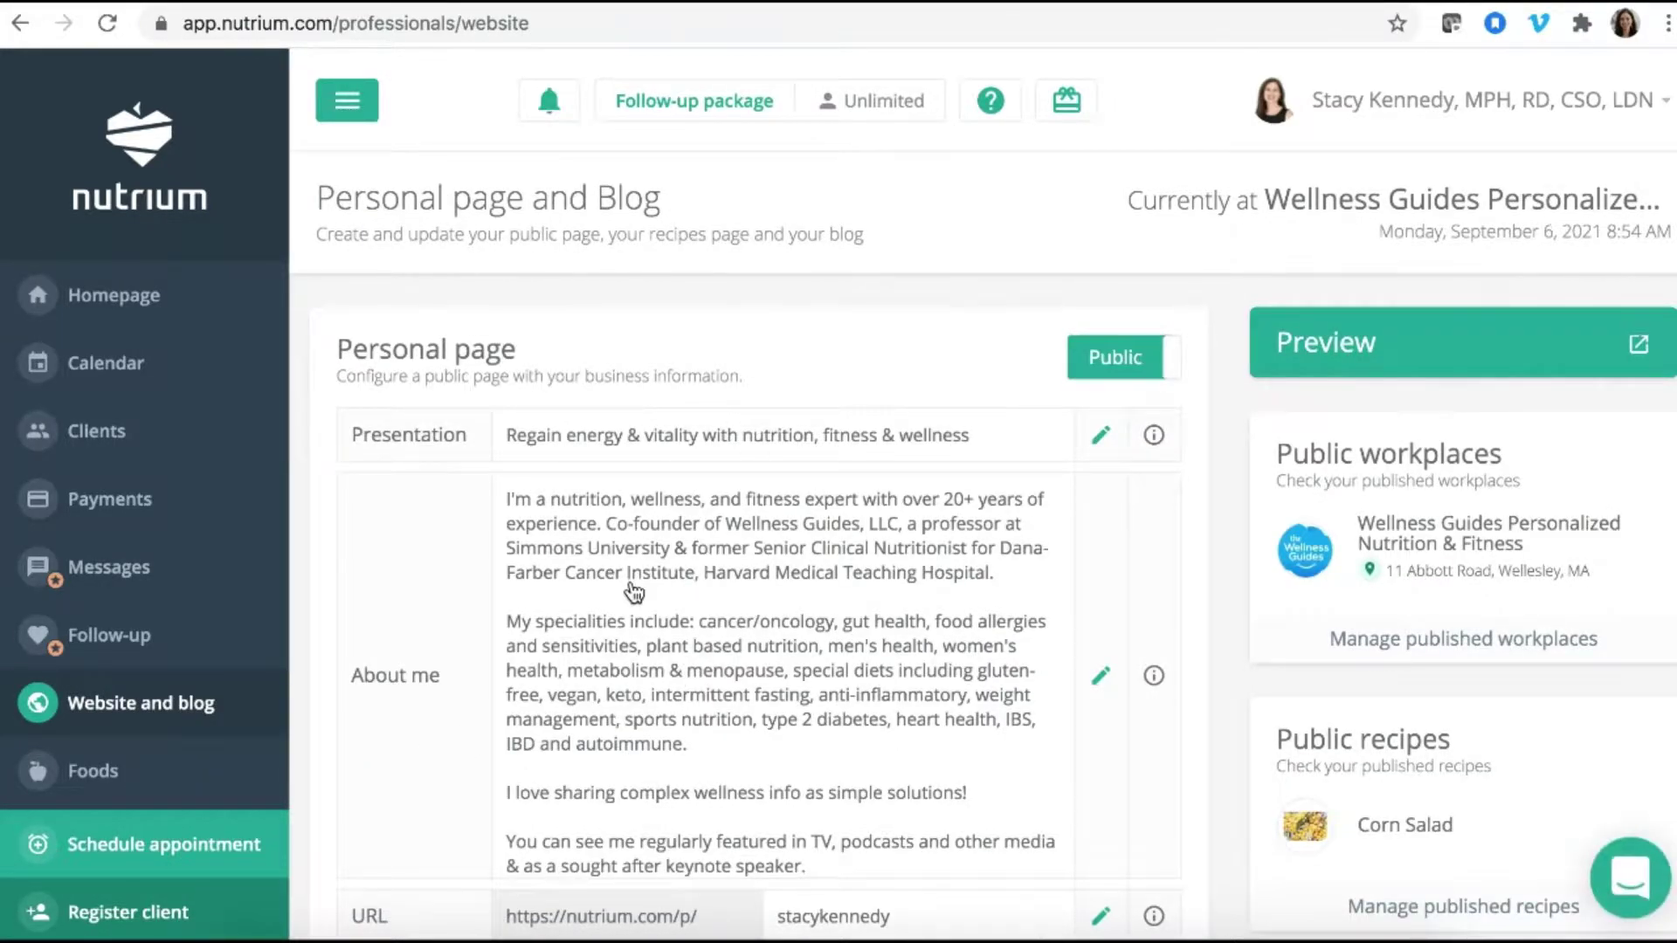
scroll(636, 591, "down", 1)
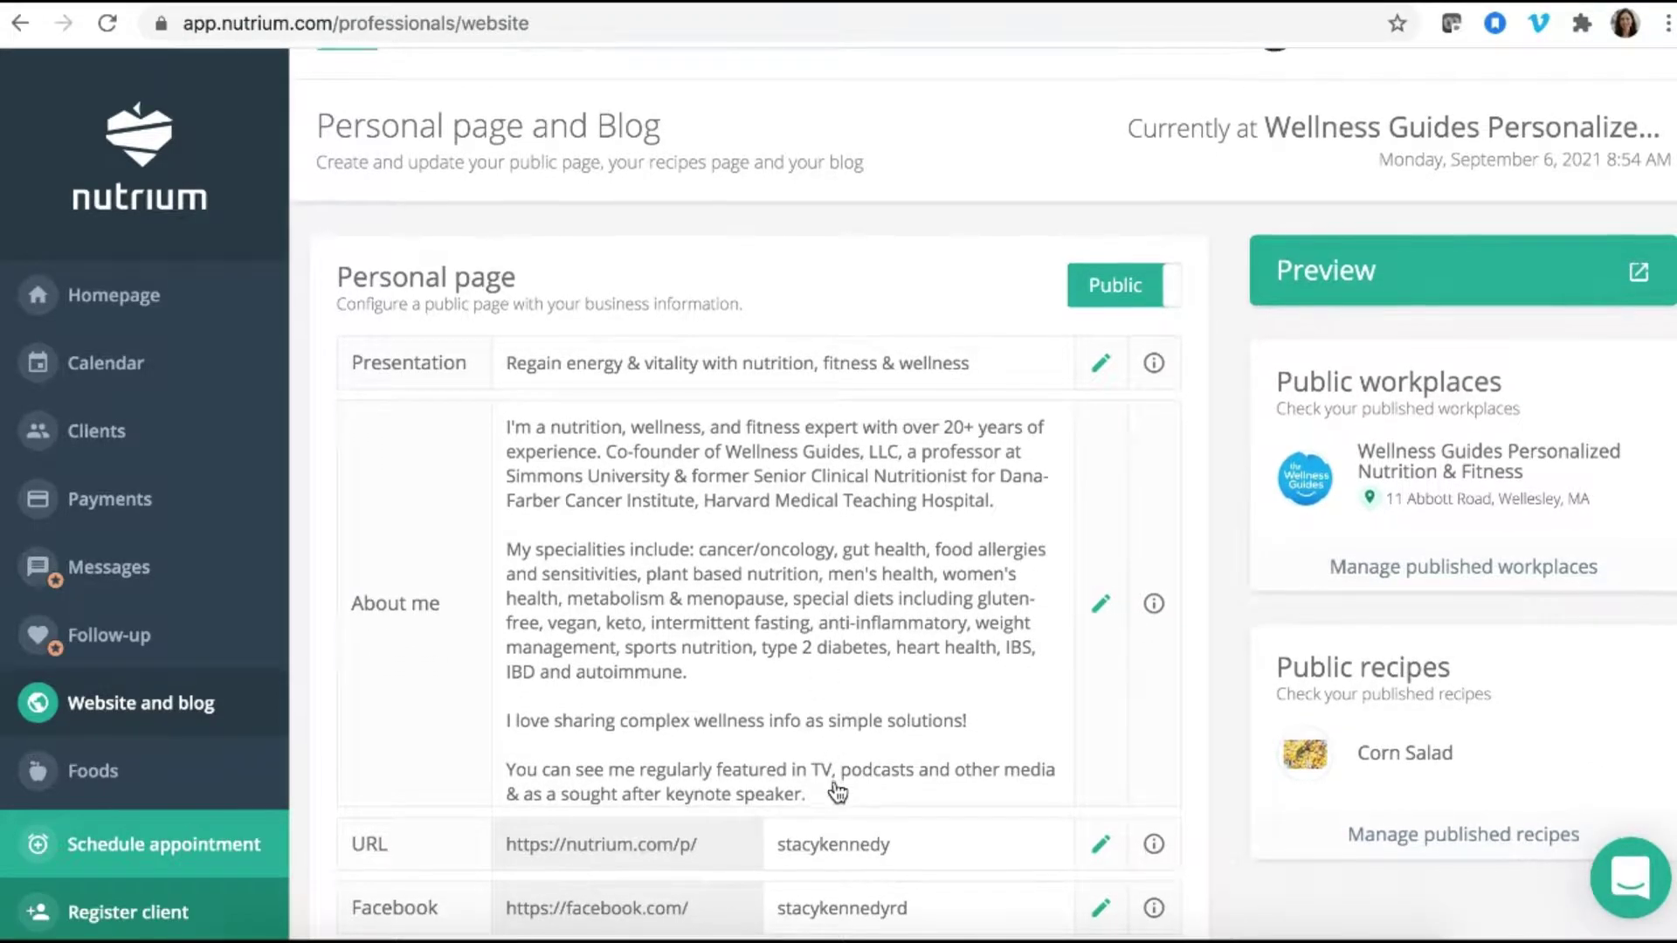
scroll(834, 791, "down", 1)
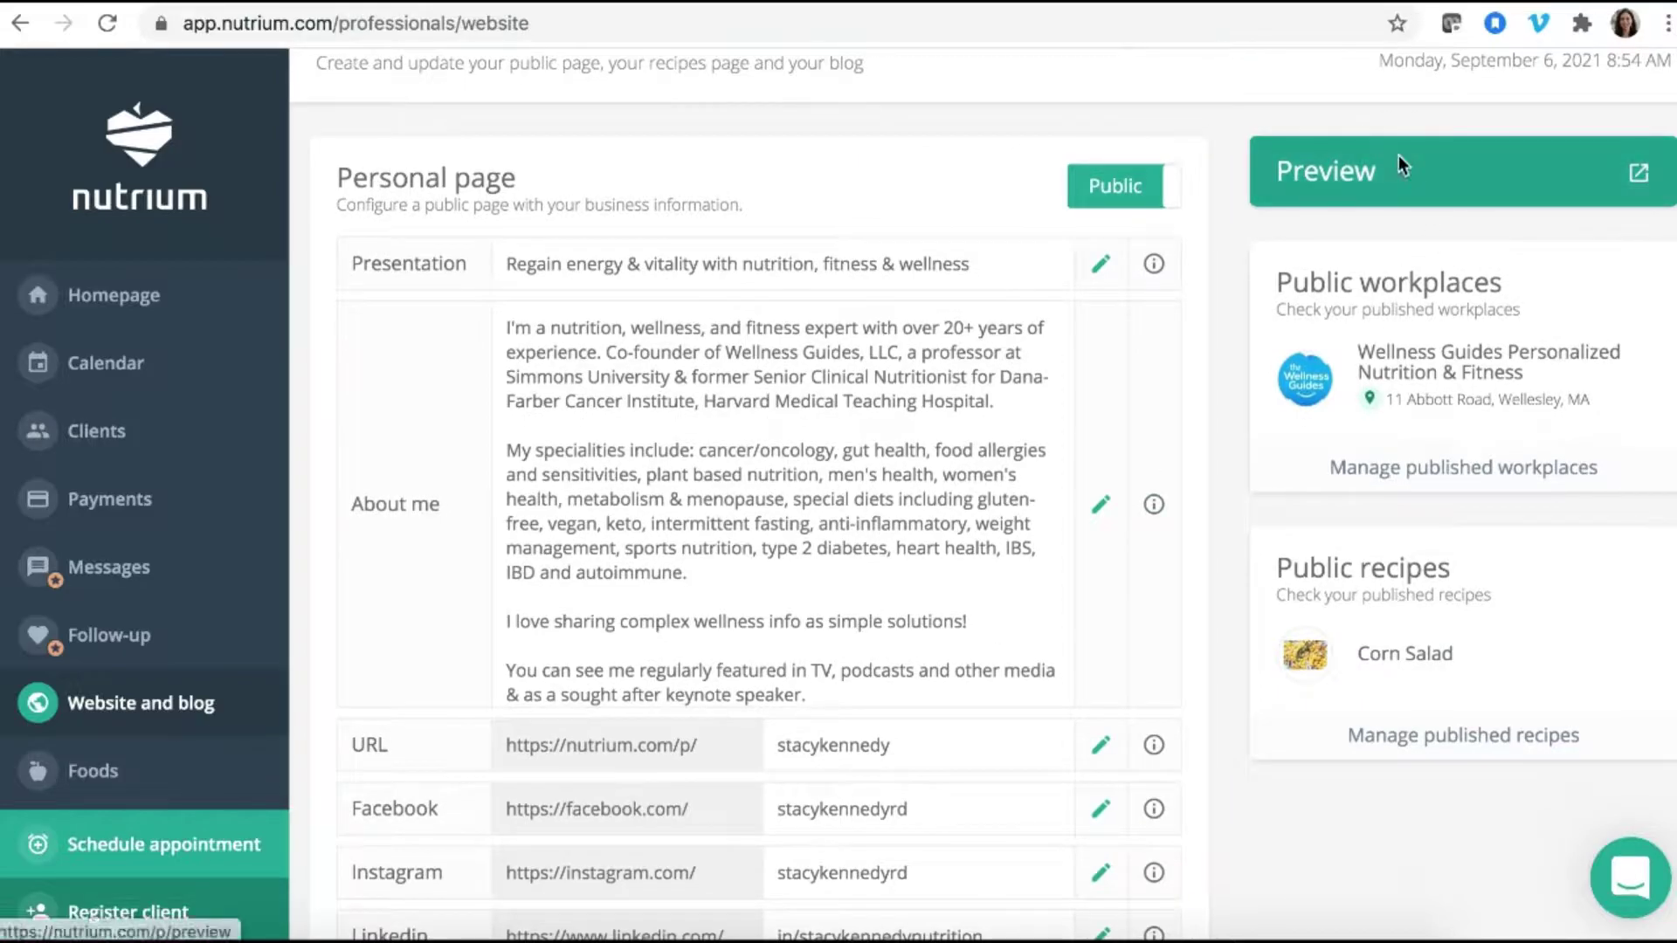
Preview the public personal page in a new tab, checking its tagline, contact options and Facebook link
left_click(1397, 157)
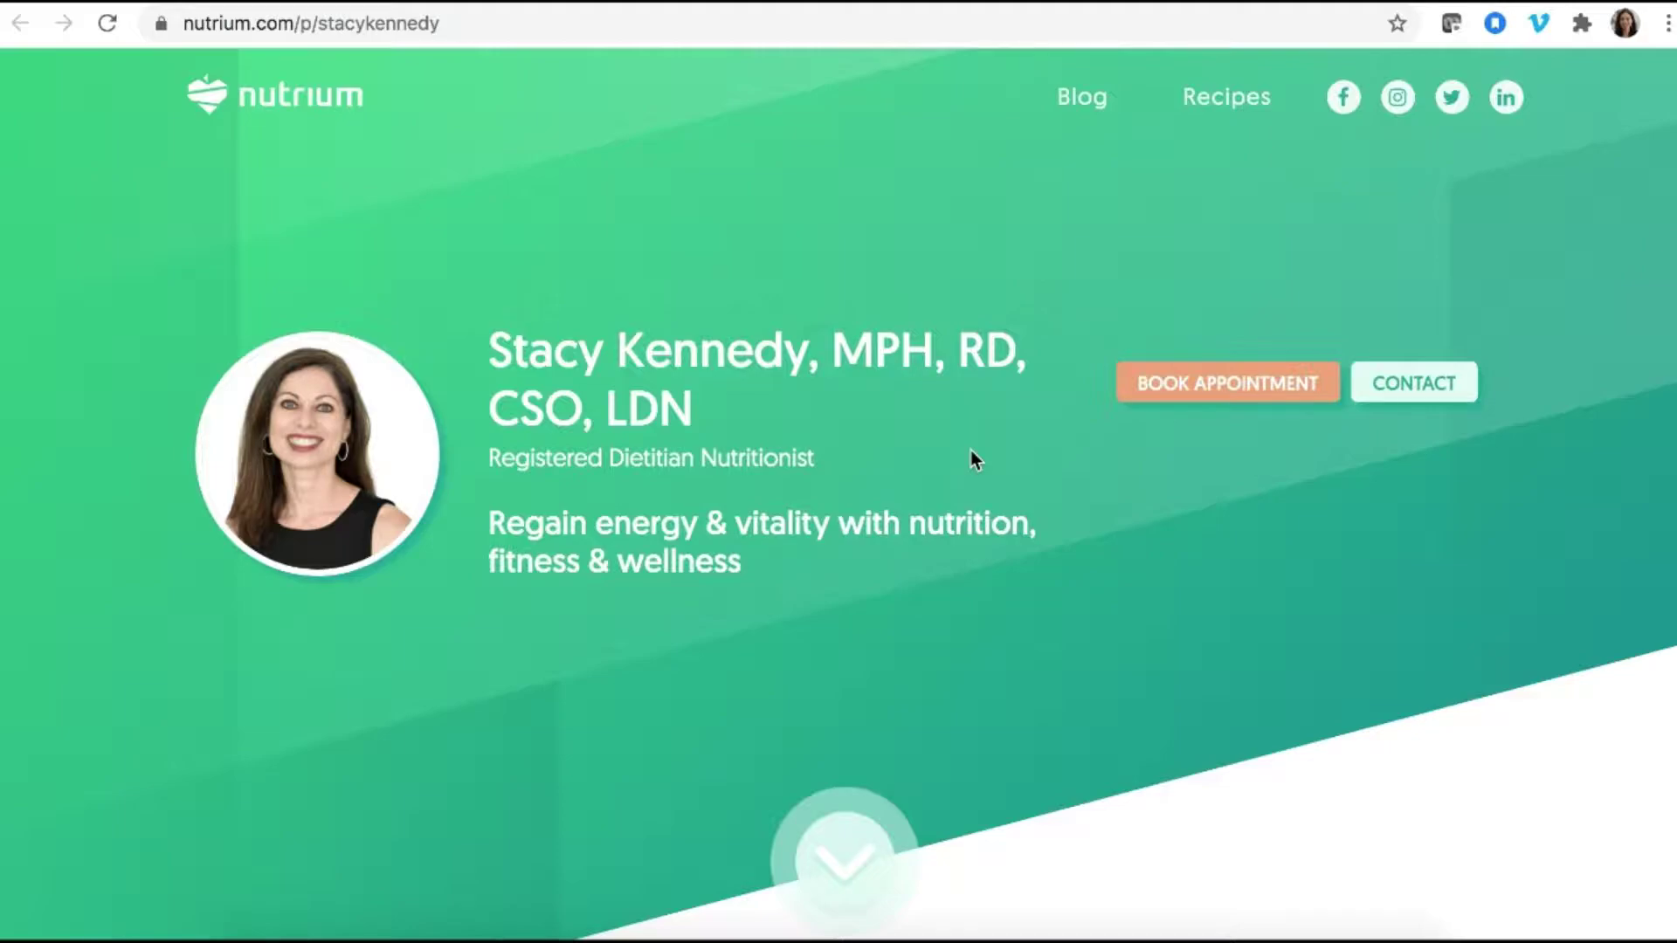
scroll(971, 449, "down", 1)
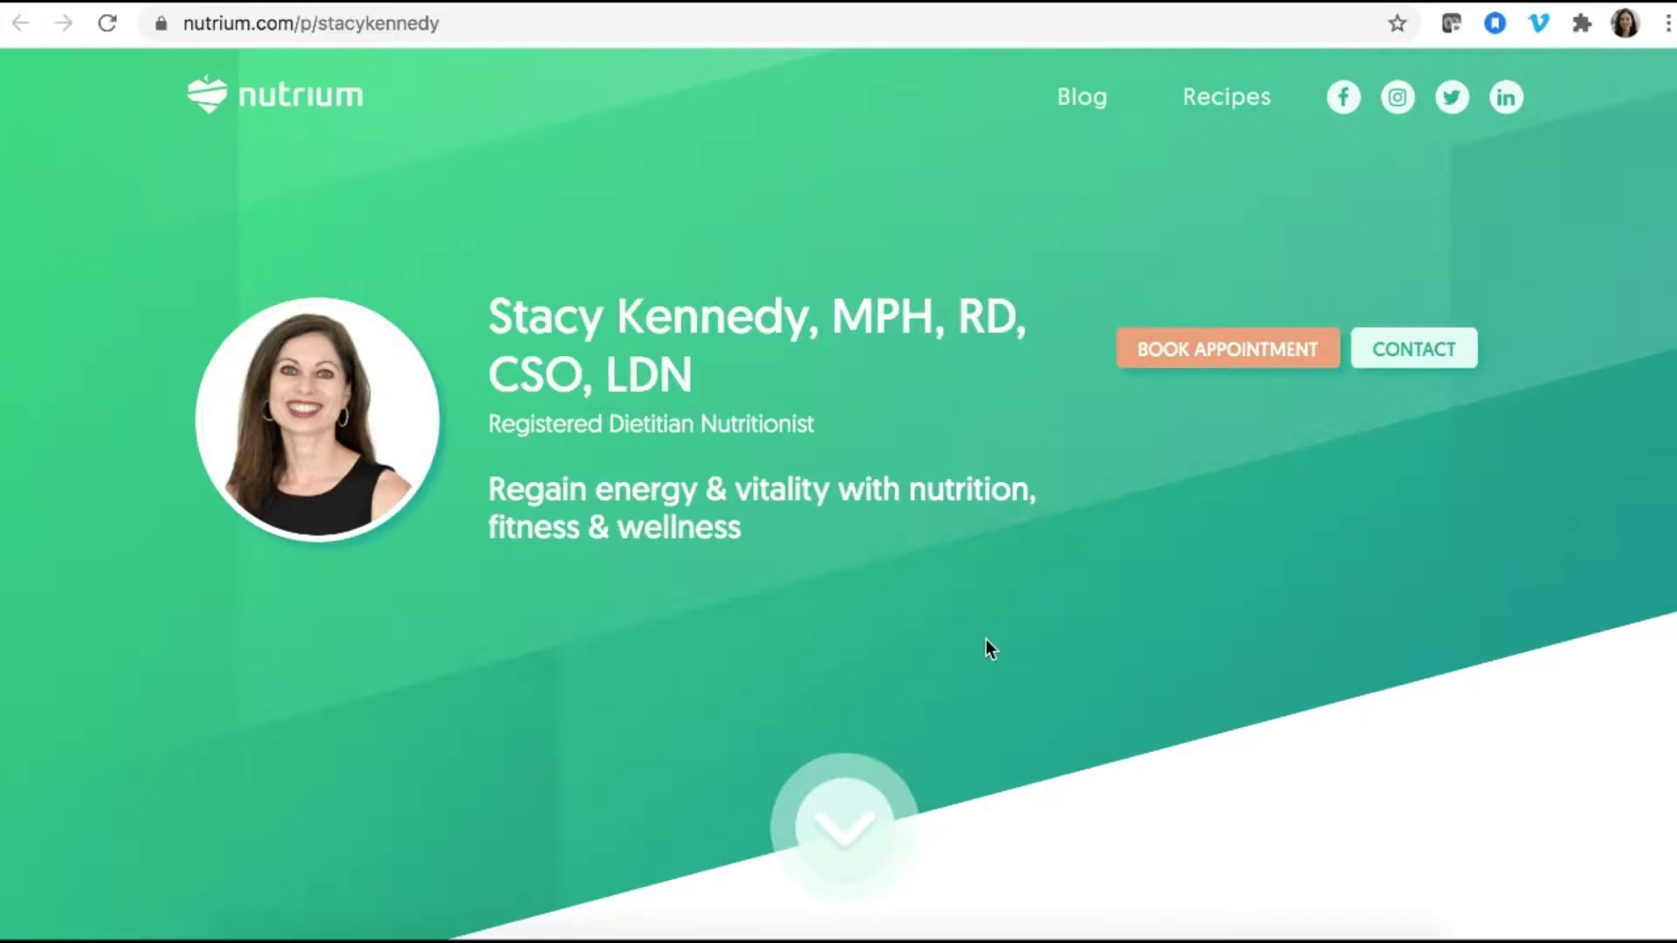
scroll(987, 646, "down", 1)
scroll(986, 646, "up", 2)
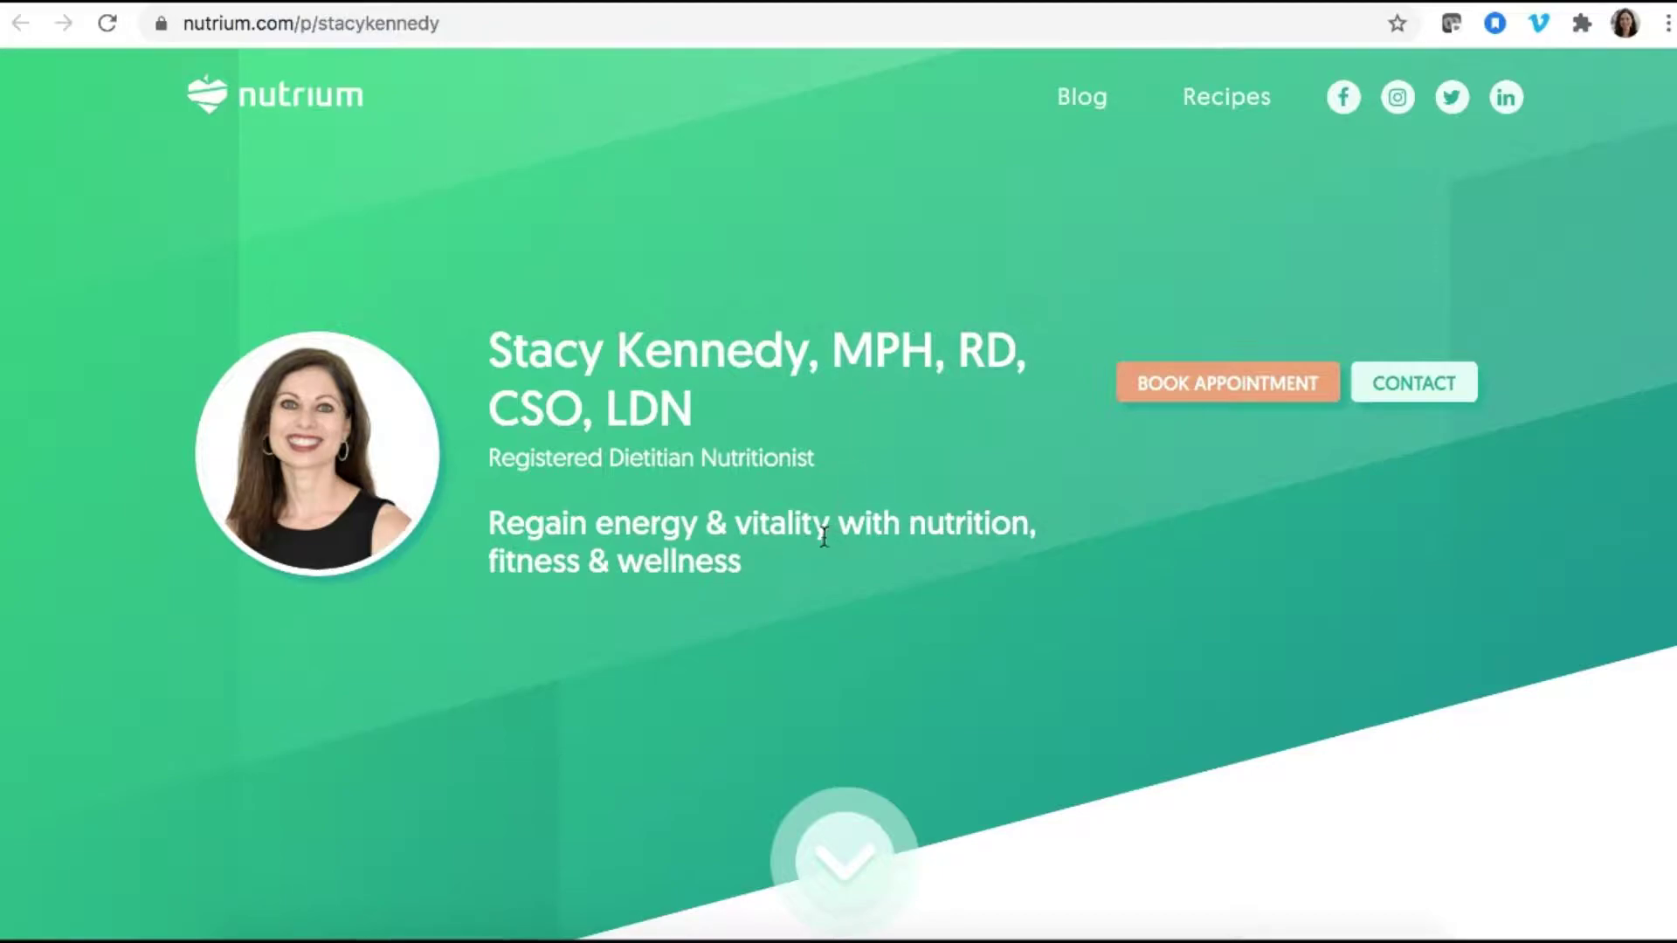
scroll(823, 535, "down", 2)
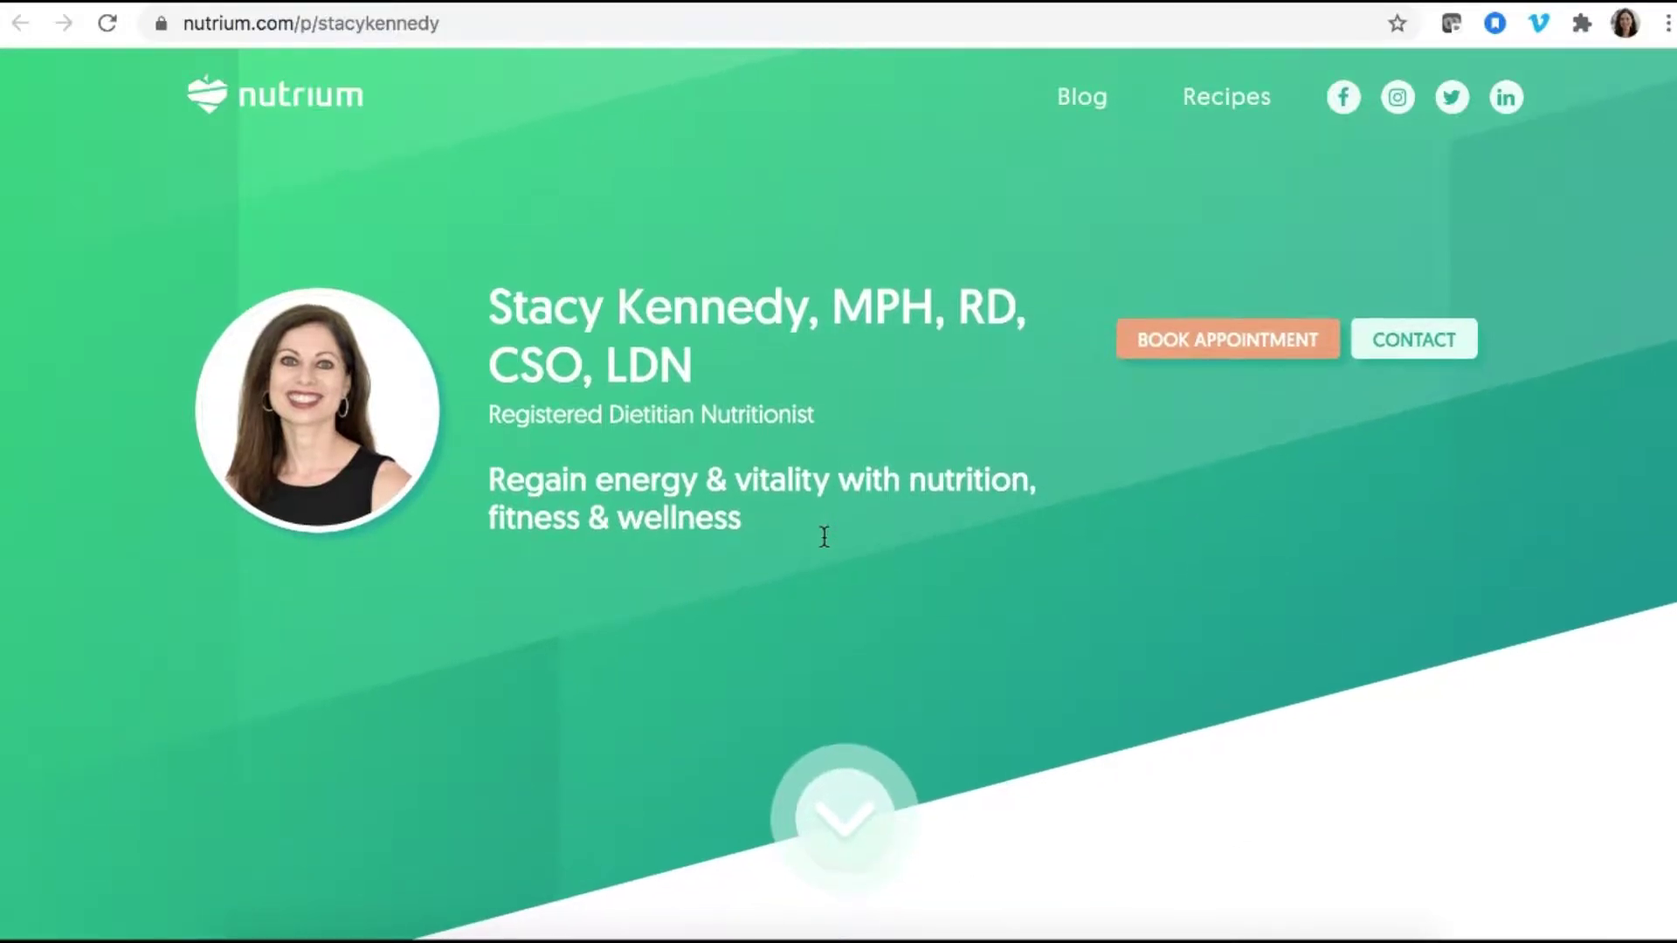
scroll(826, 544, "up", 2)
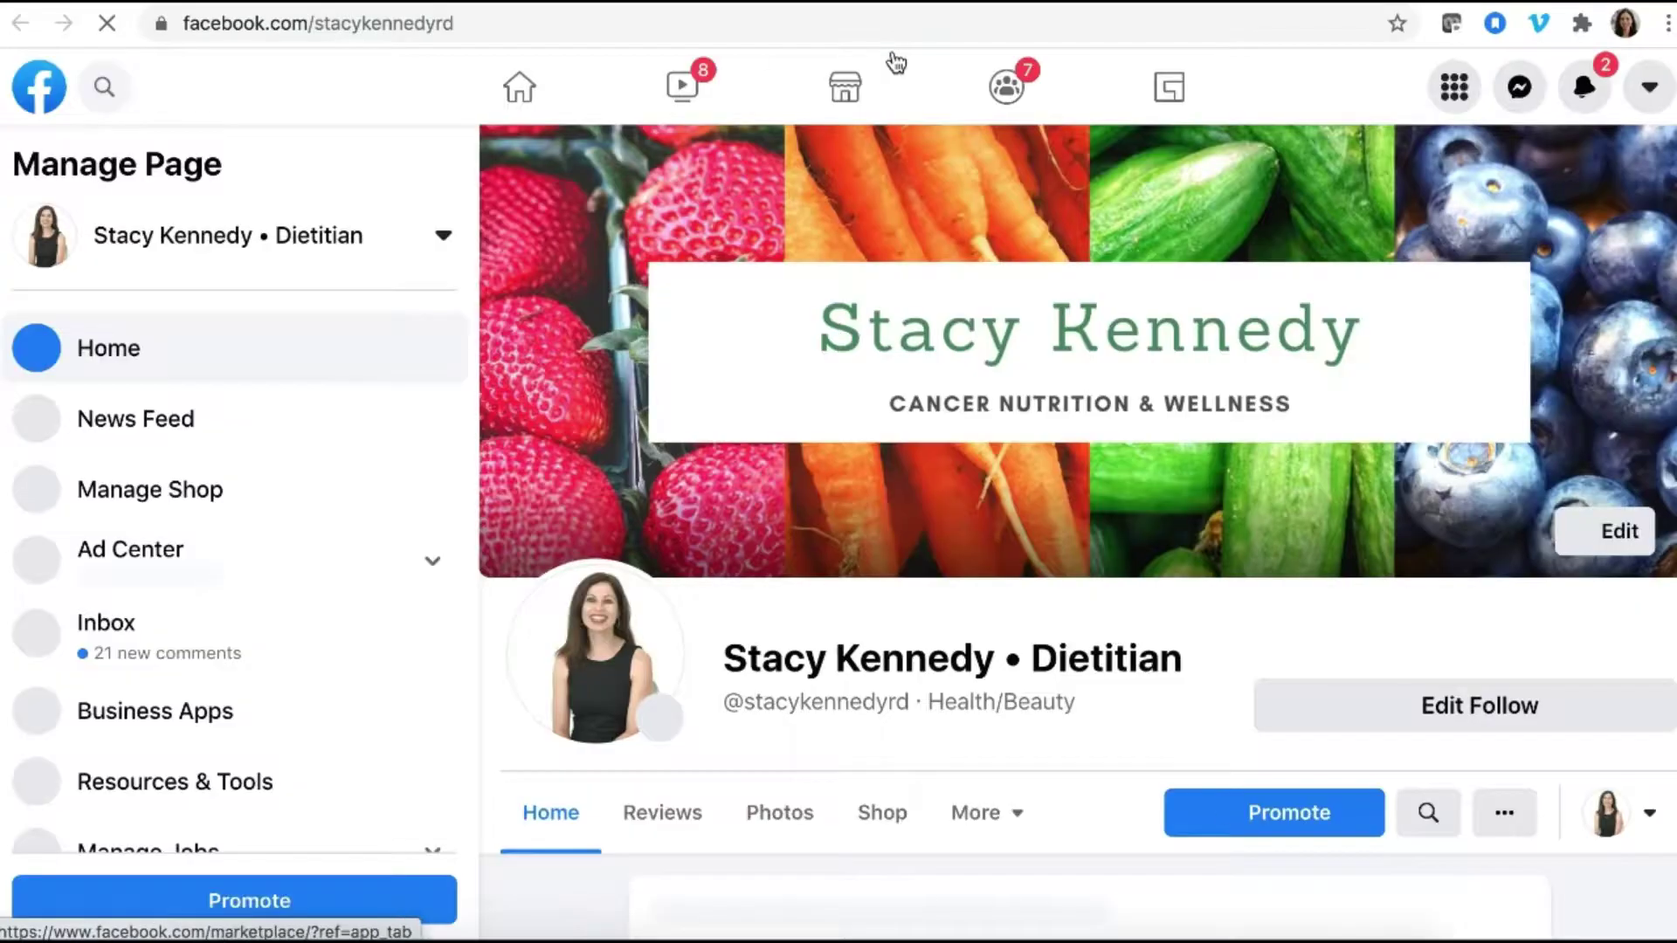
key("ctrl+w")
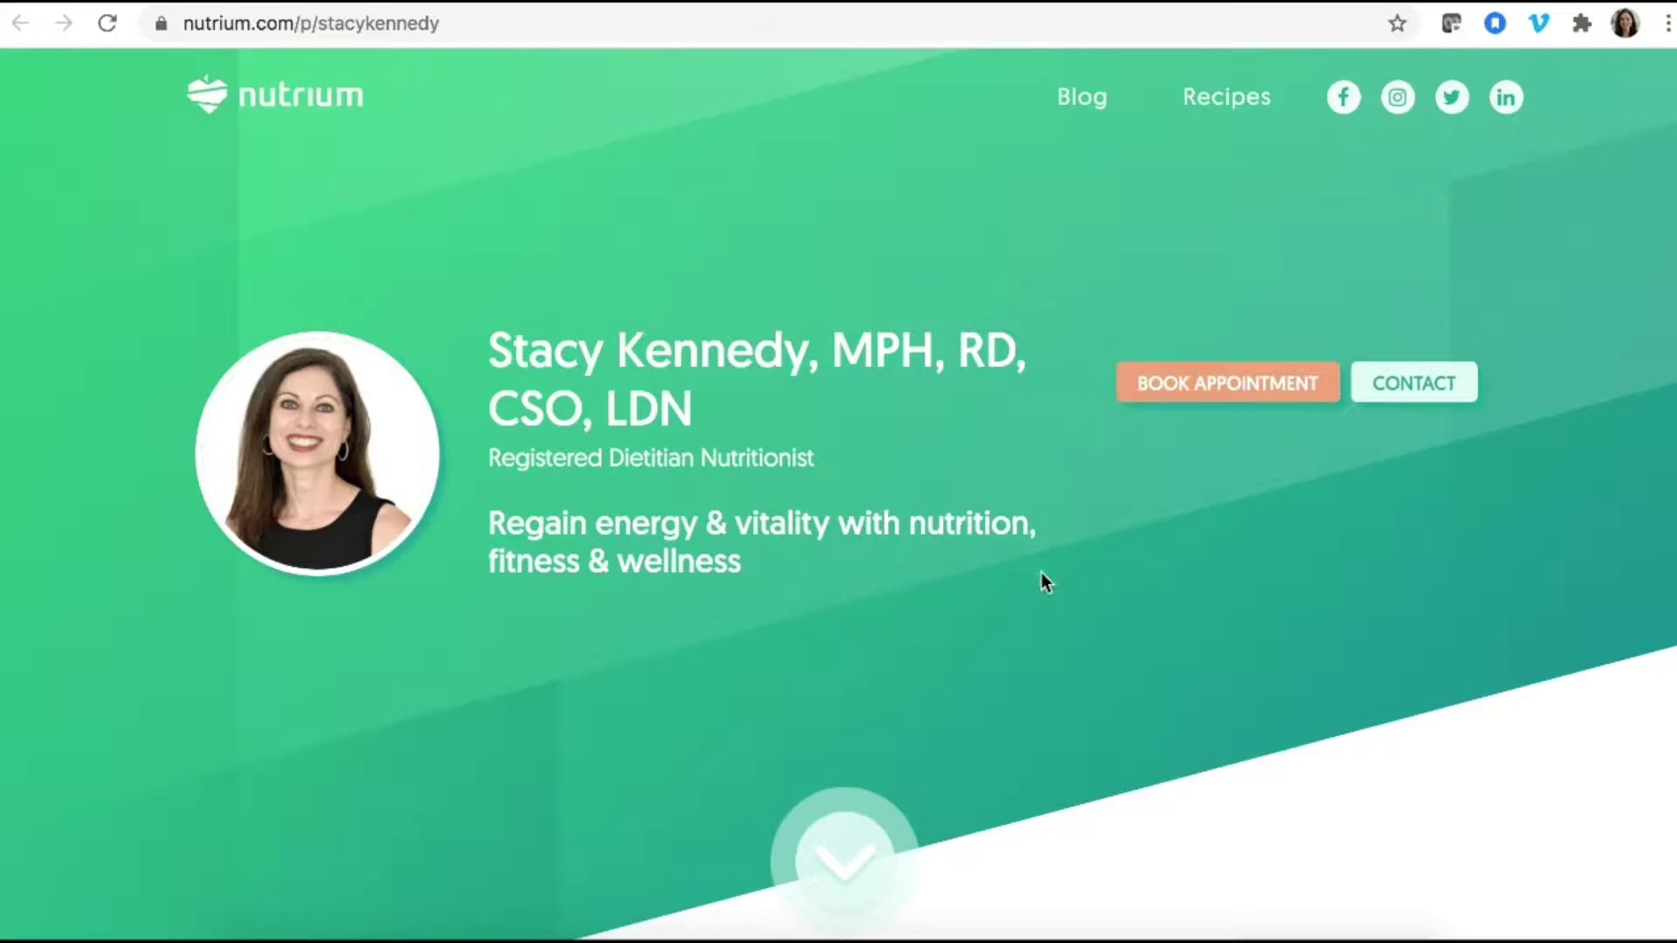
scroll(1040, 573, "down", 1)
Open the public blog and read the post '5 Tips to Boost Your Energy' to the bottom line
left_click(1068, 98)
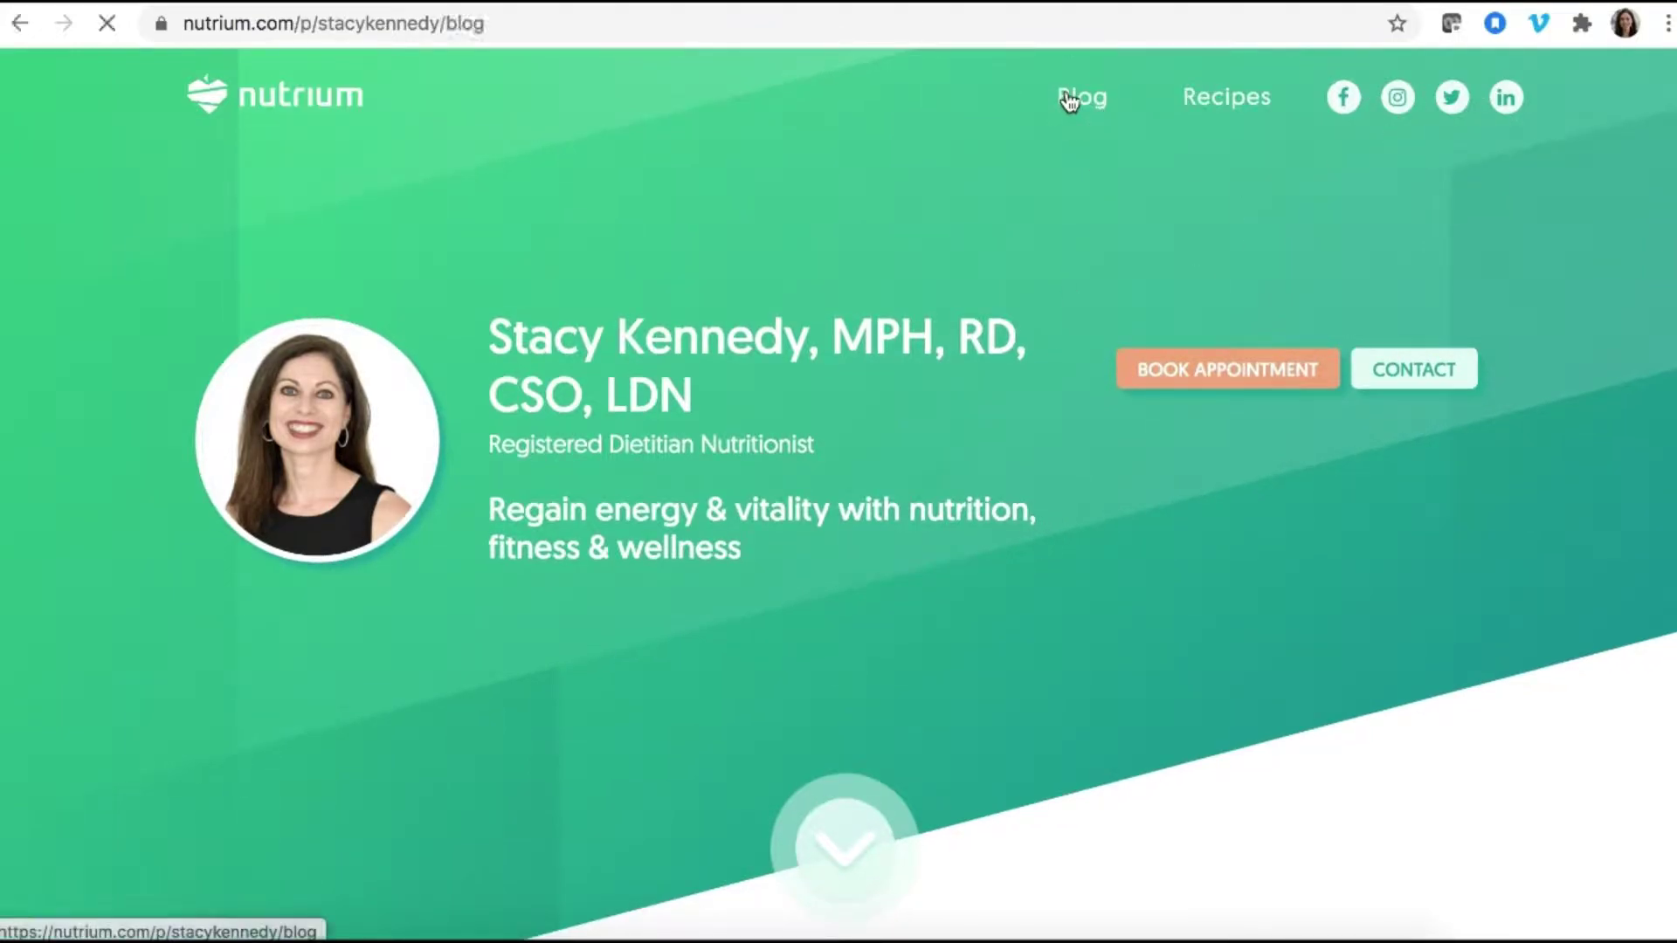
scroll(829, 542, "down", 3)
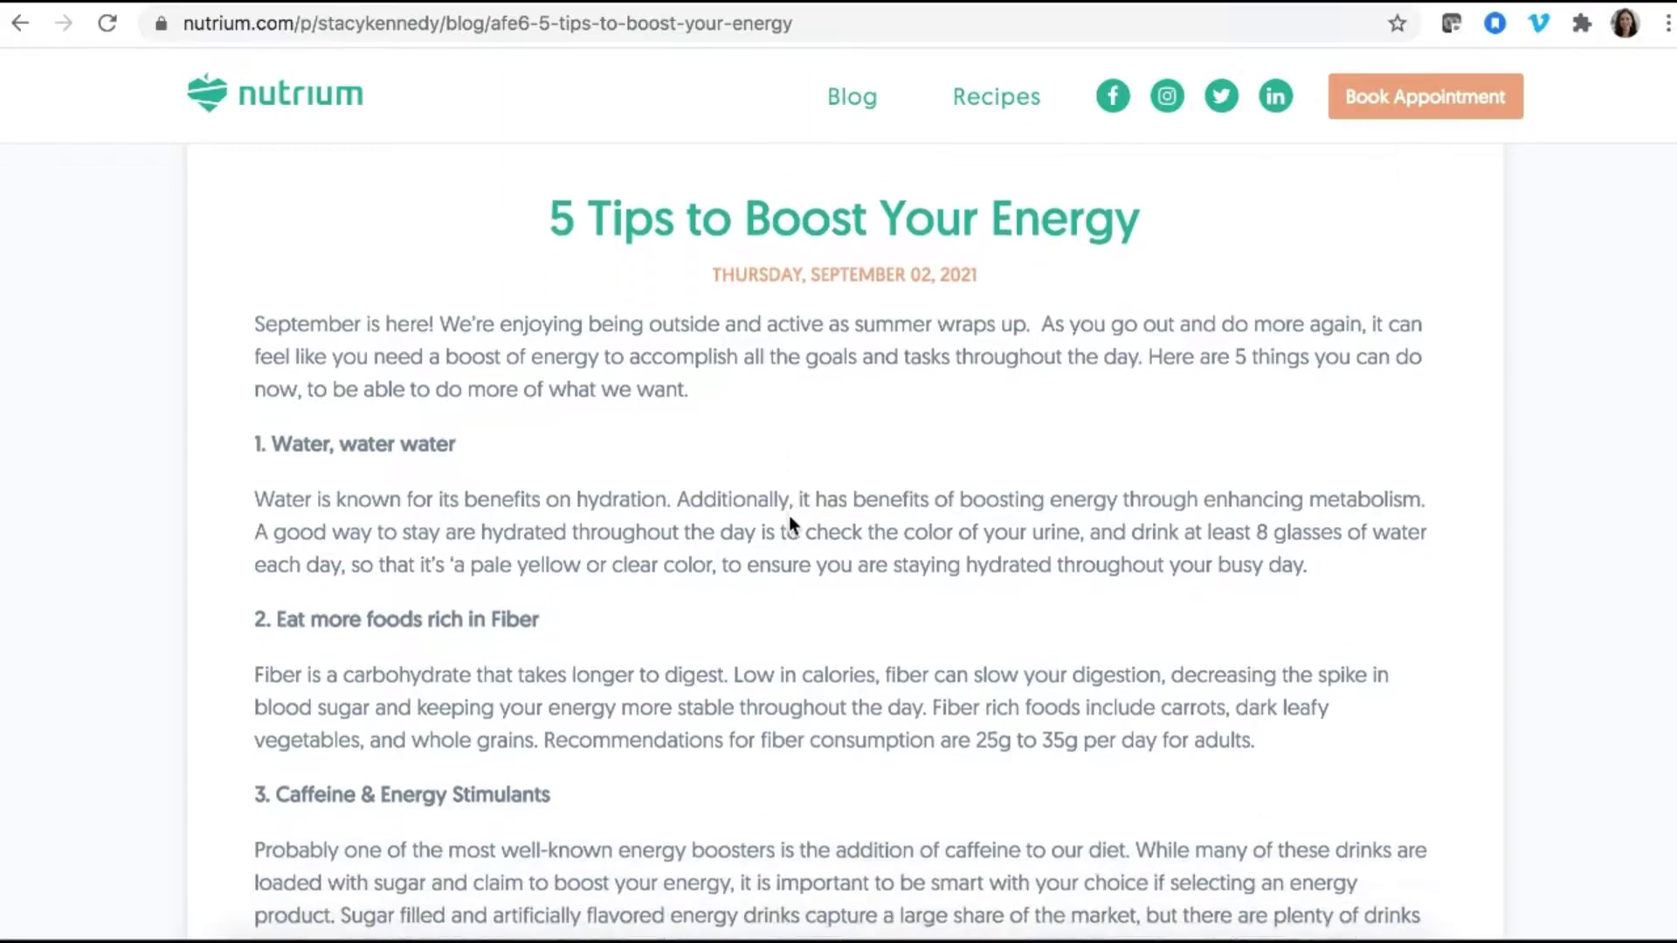
scroll(789, 515, "down", 2)
scroll(788, 515, "up", 2)
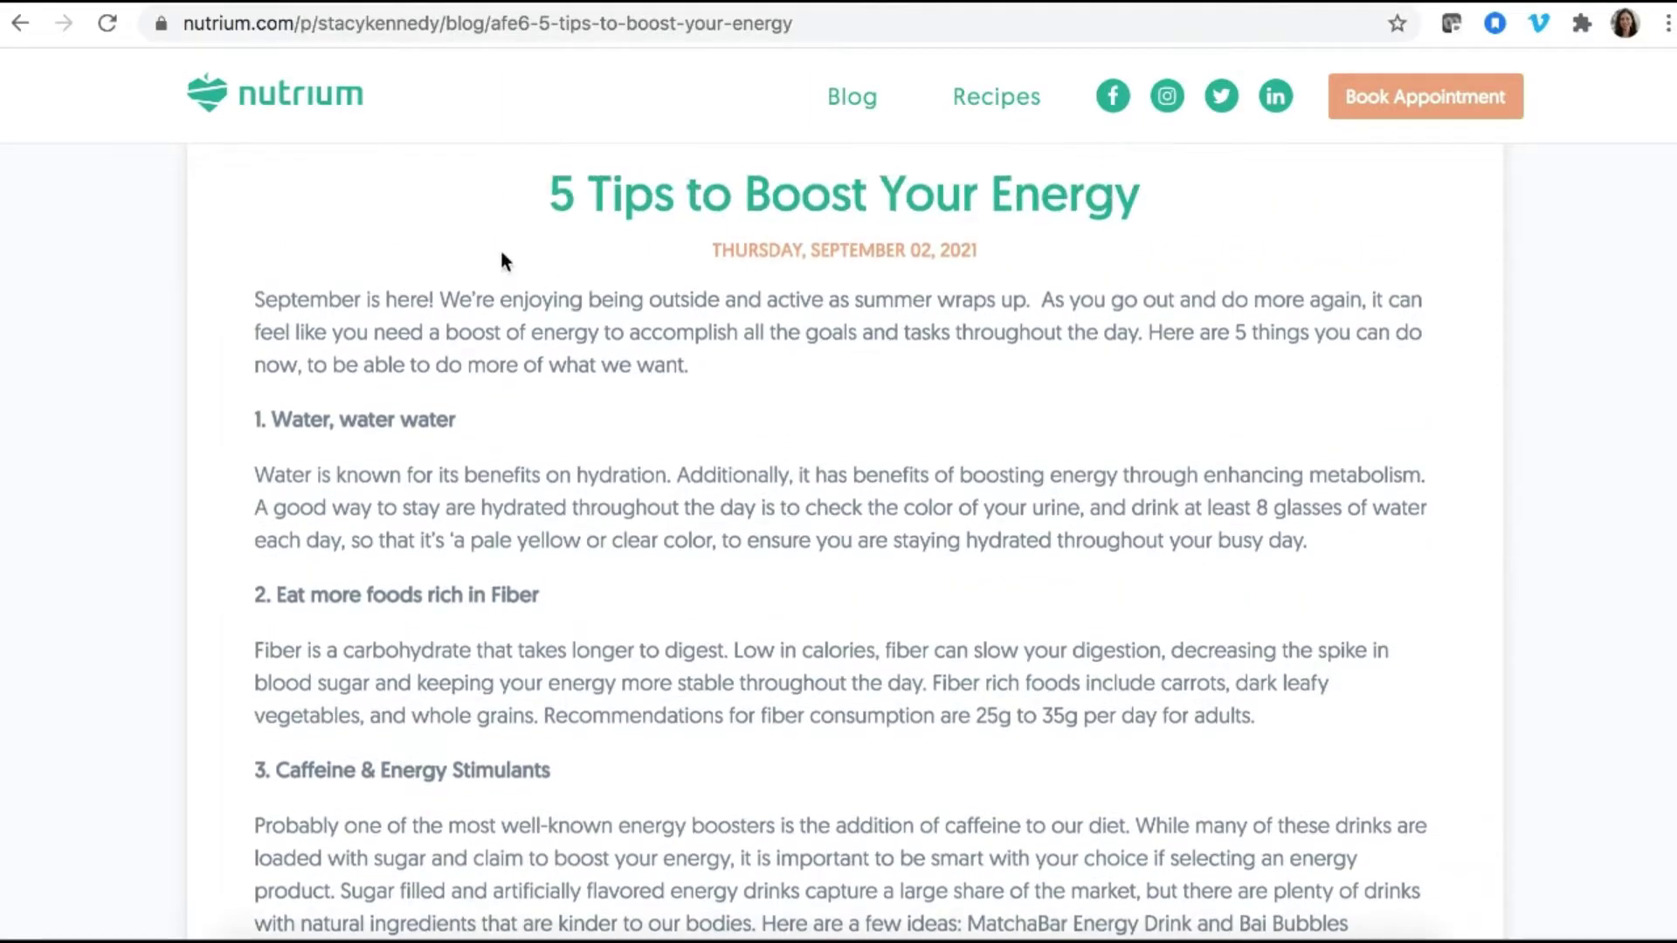
scroll(856, 534, "down", 8)
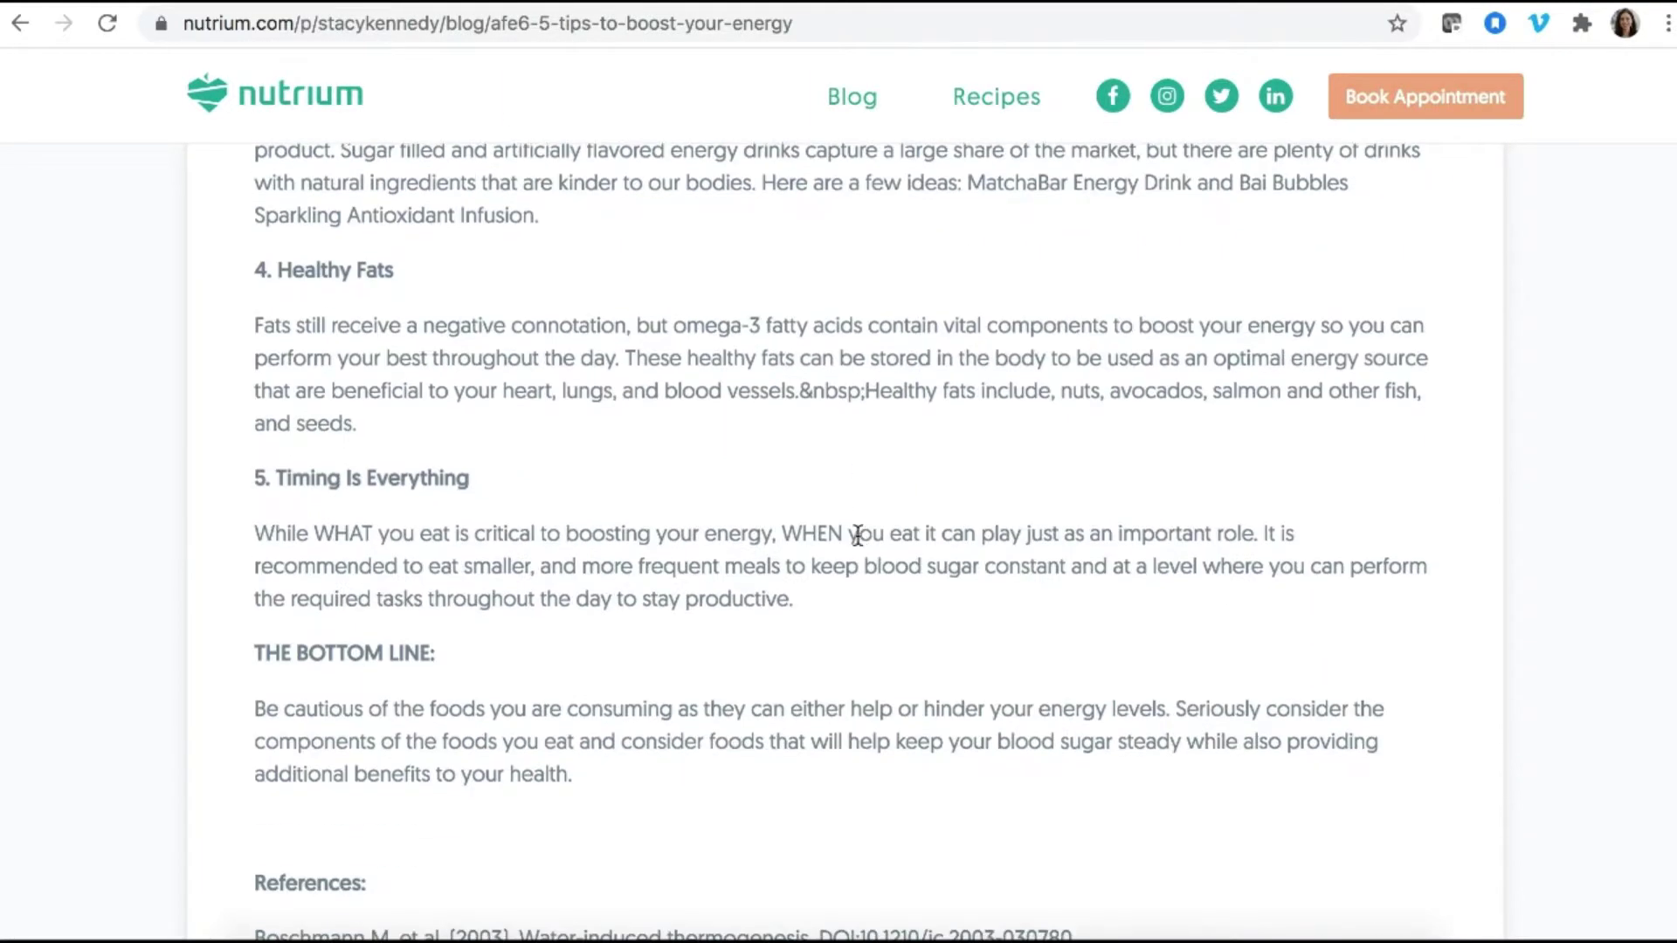
scroll(857, 534, "down", 4)
scroll(857, 534, "up", 15)
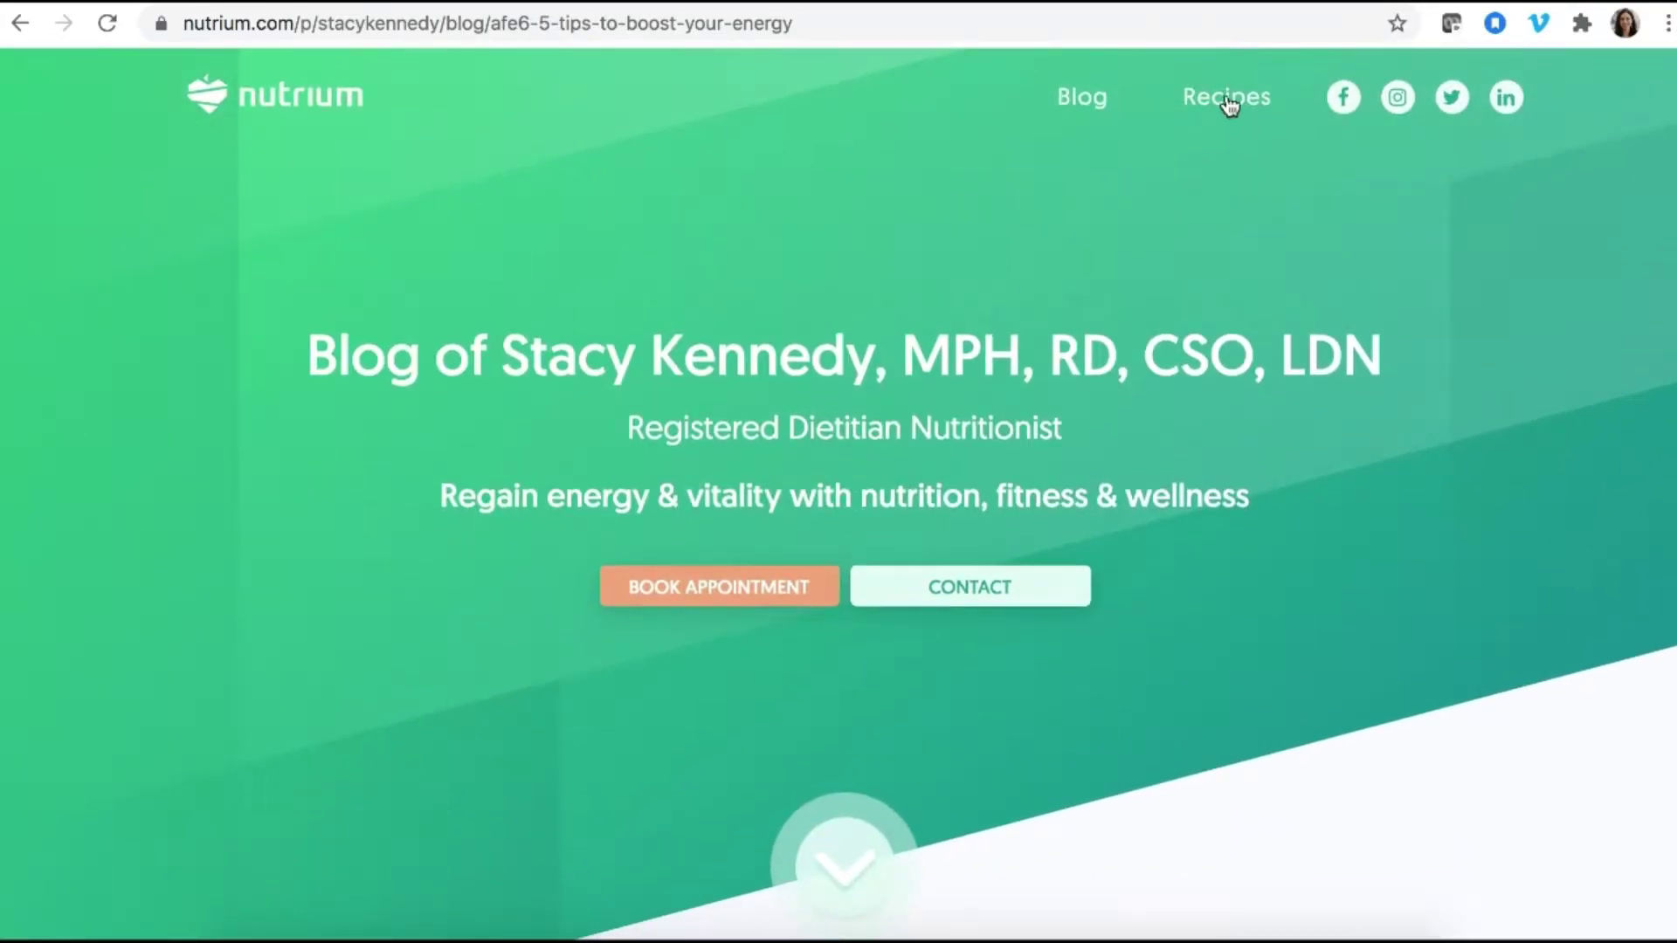
Open the public Corn Salad recipe and view its six-portion ingredients, preparation and nutrition table
left_click(1229, 101)
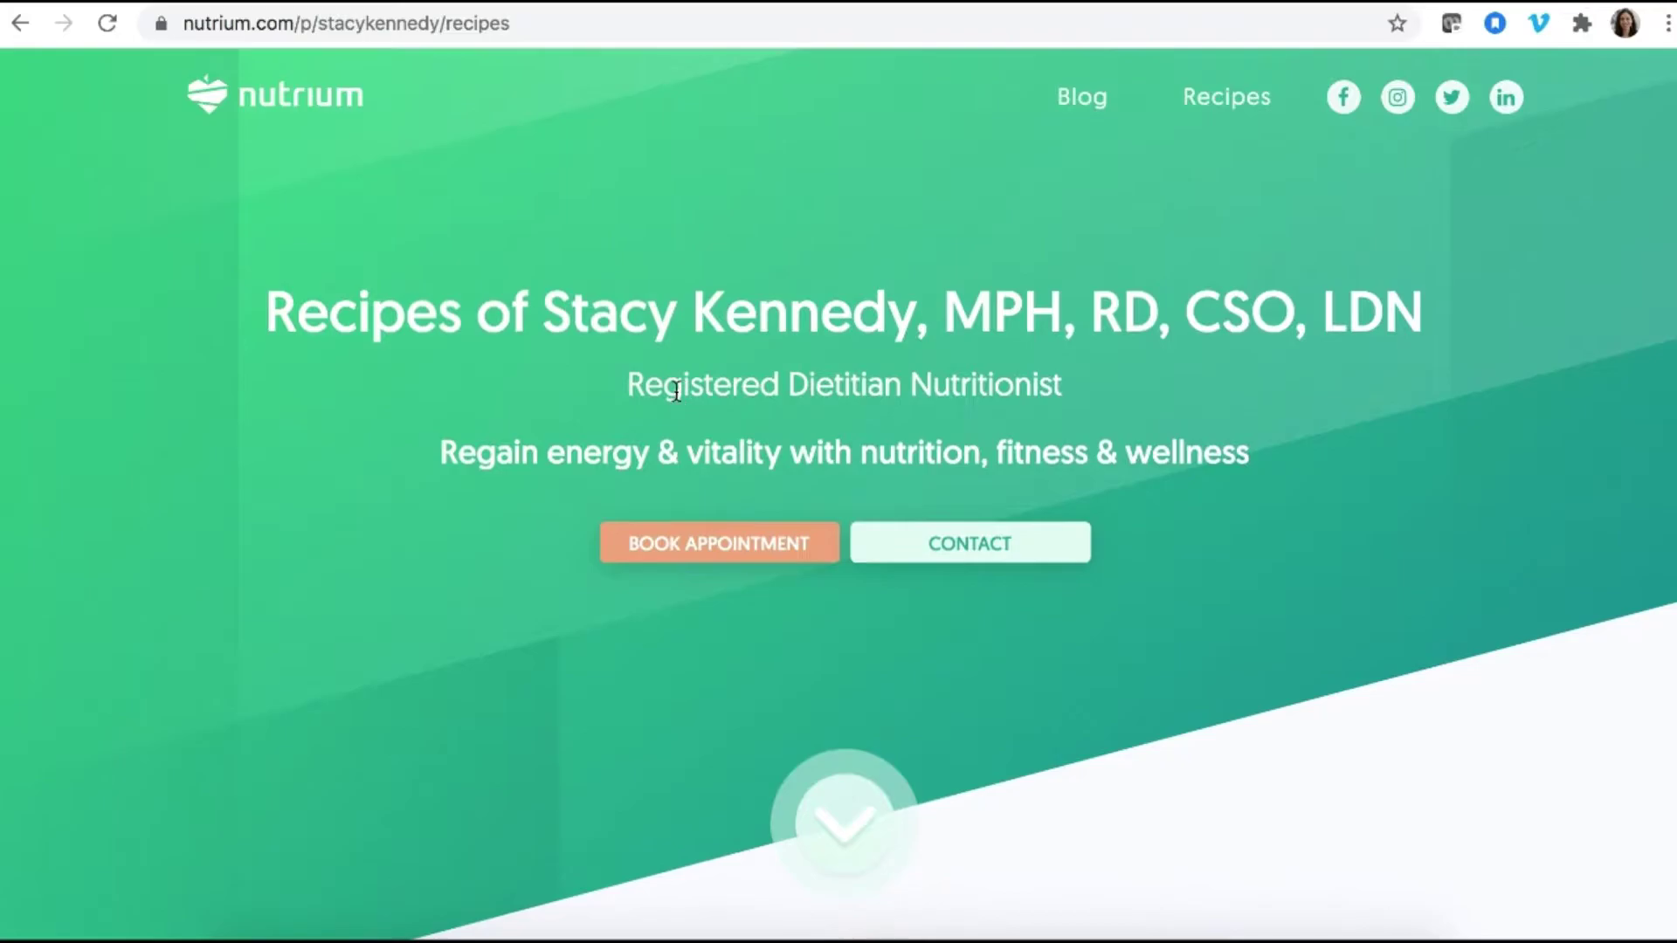
scroll(674, 391, "down", 5)
scroll(674, 391, "down", 8)
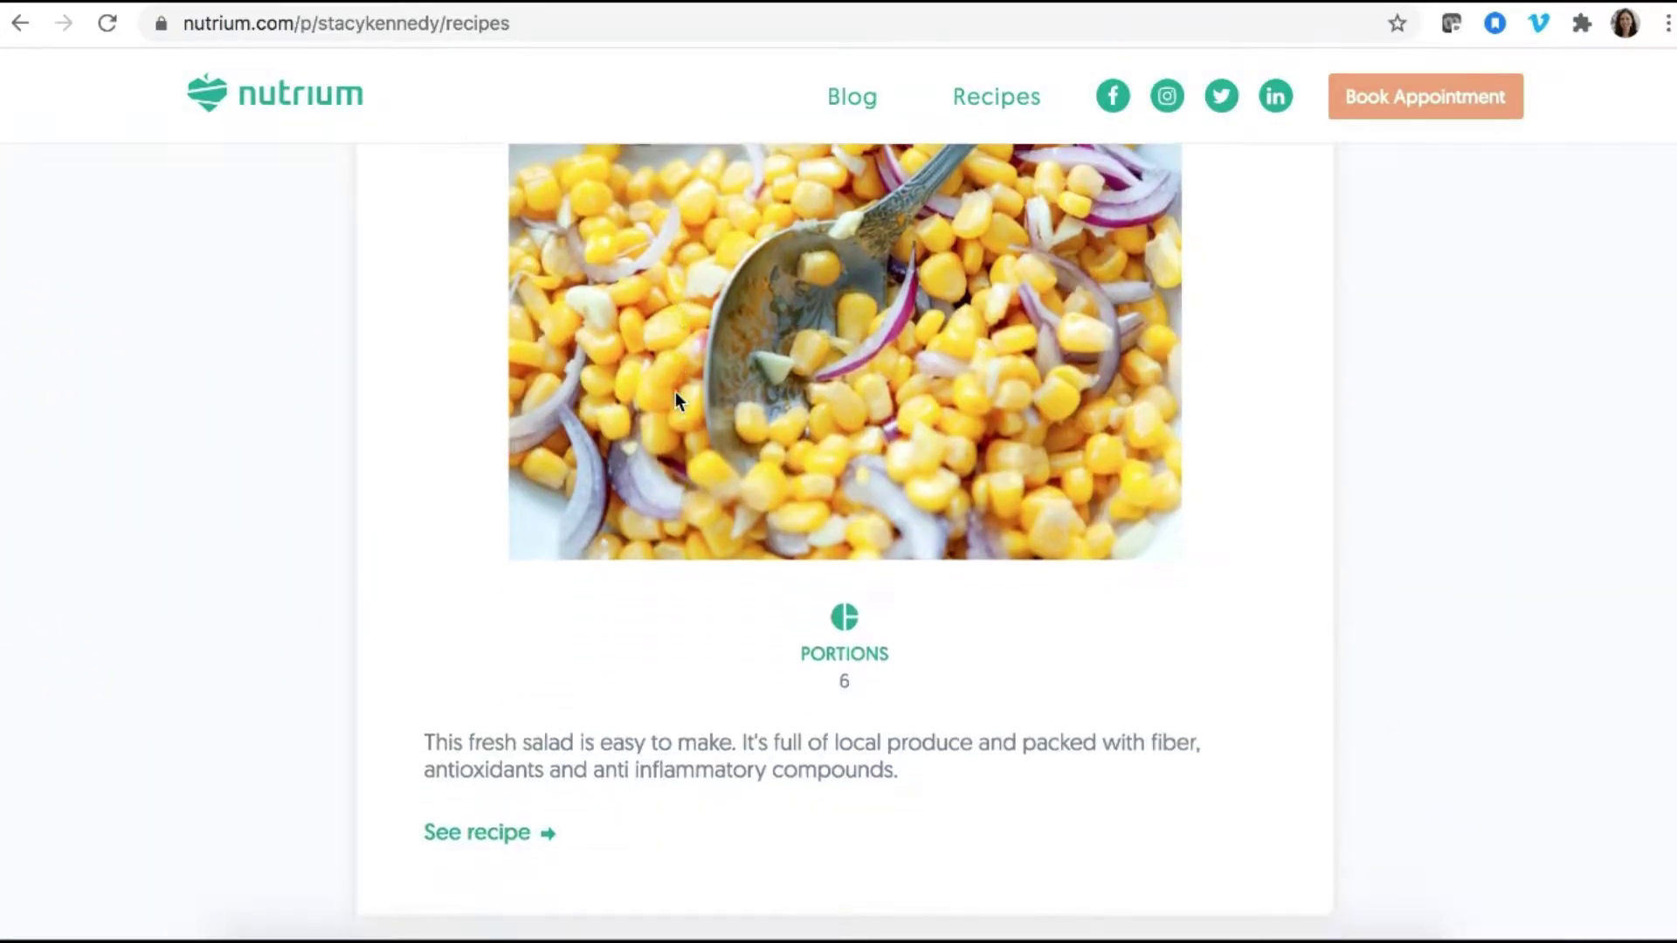
left_click(472, 838)
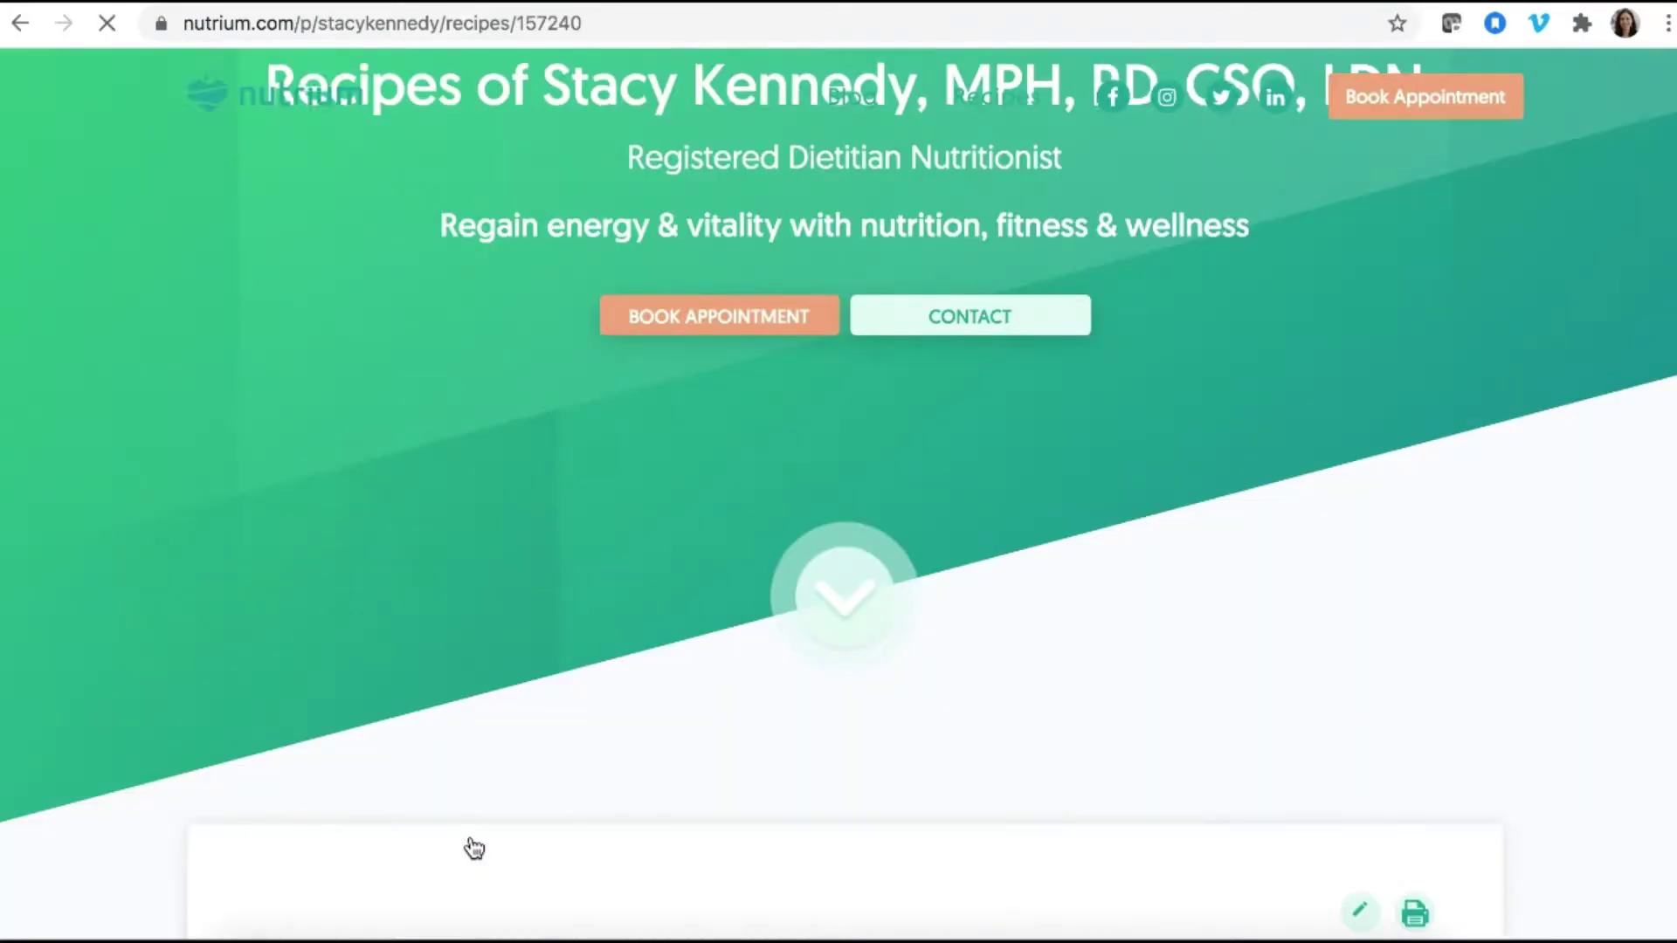
scroll(473, 845, "down", 6)
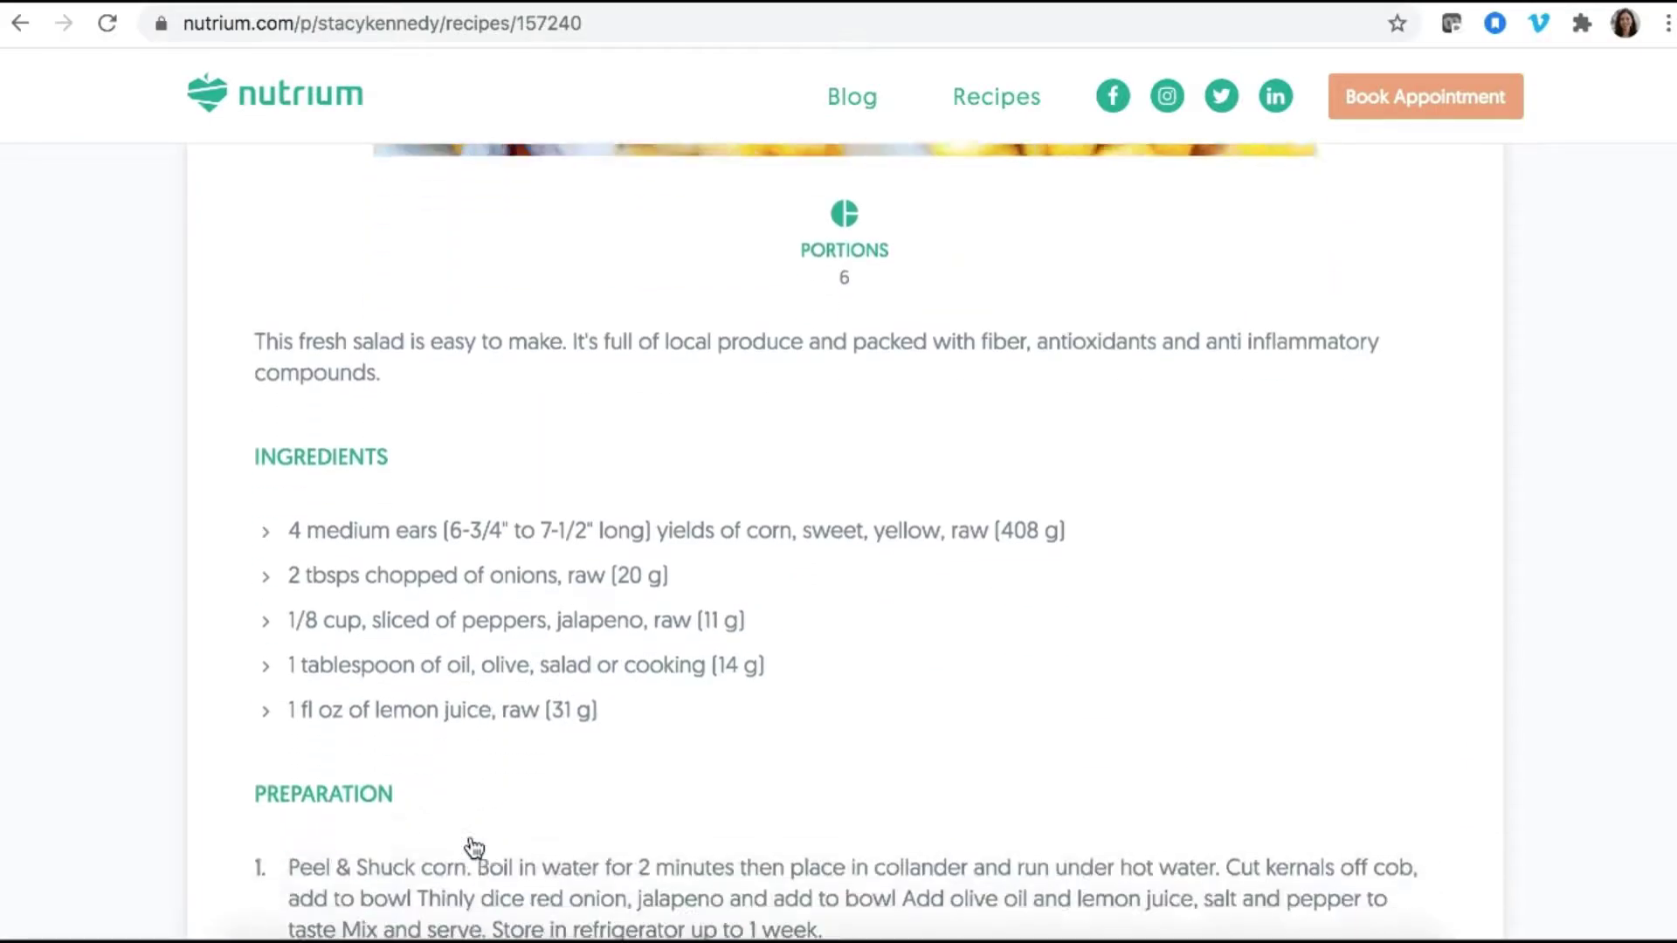
scroll(734, 725, "down", 9)
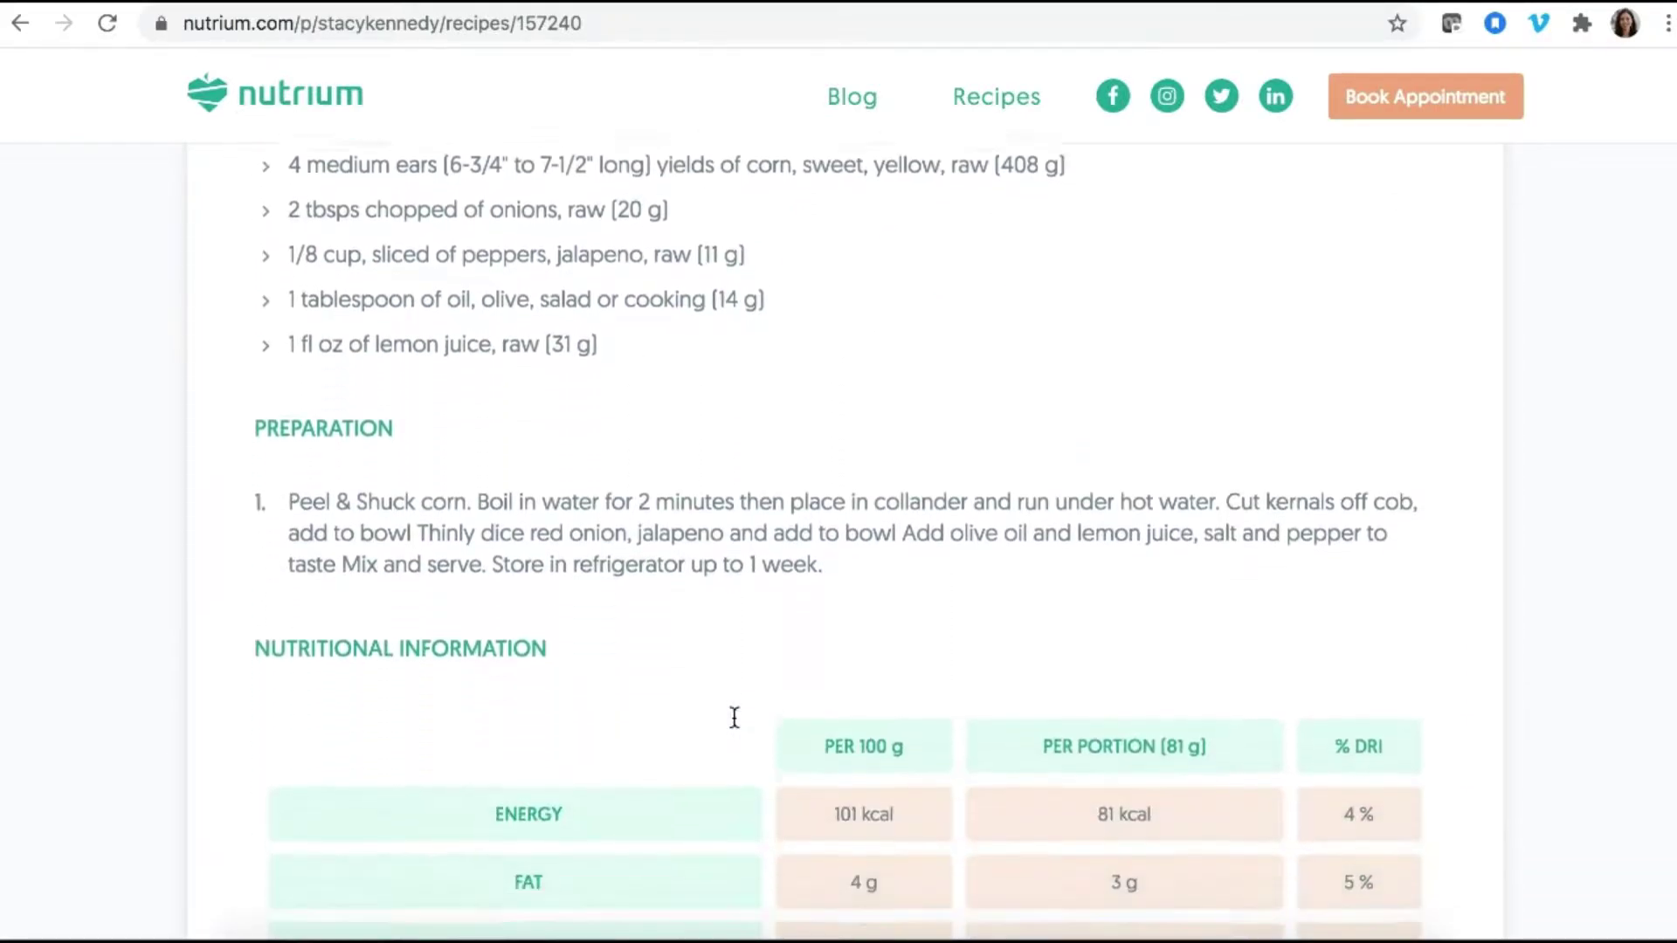
scroll(732, 724, "down", 1)
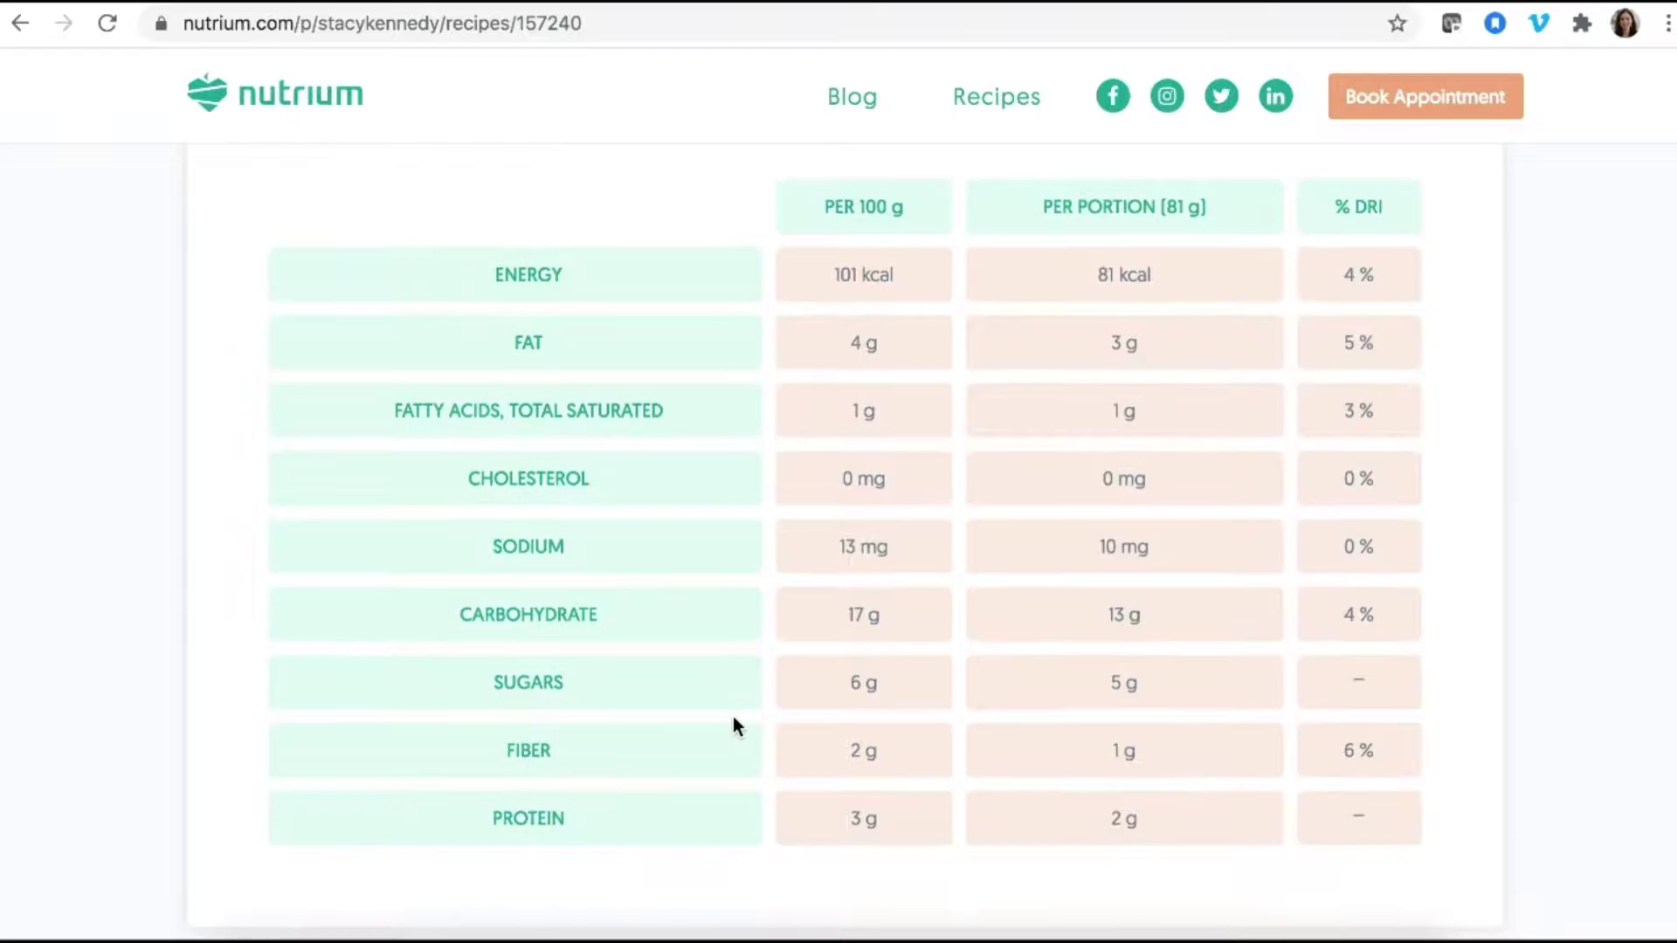
scroll(733, 717, "down", 1)
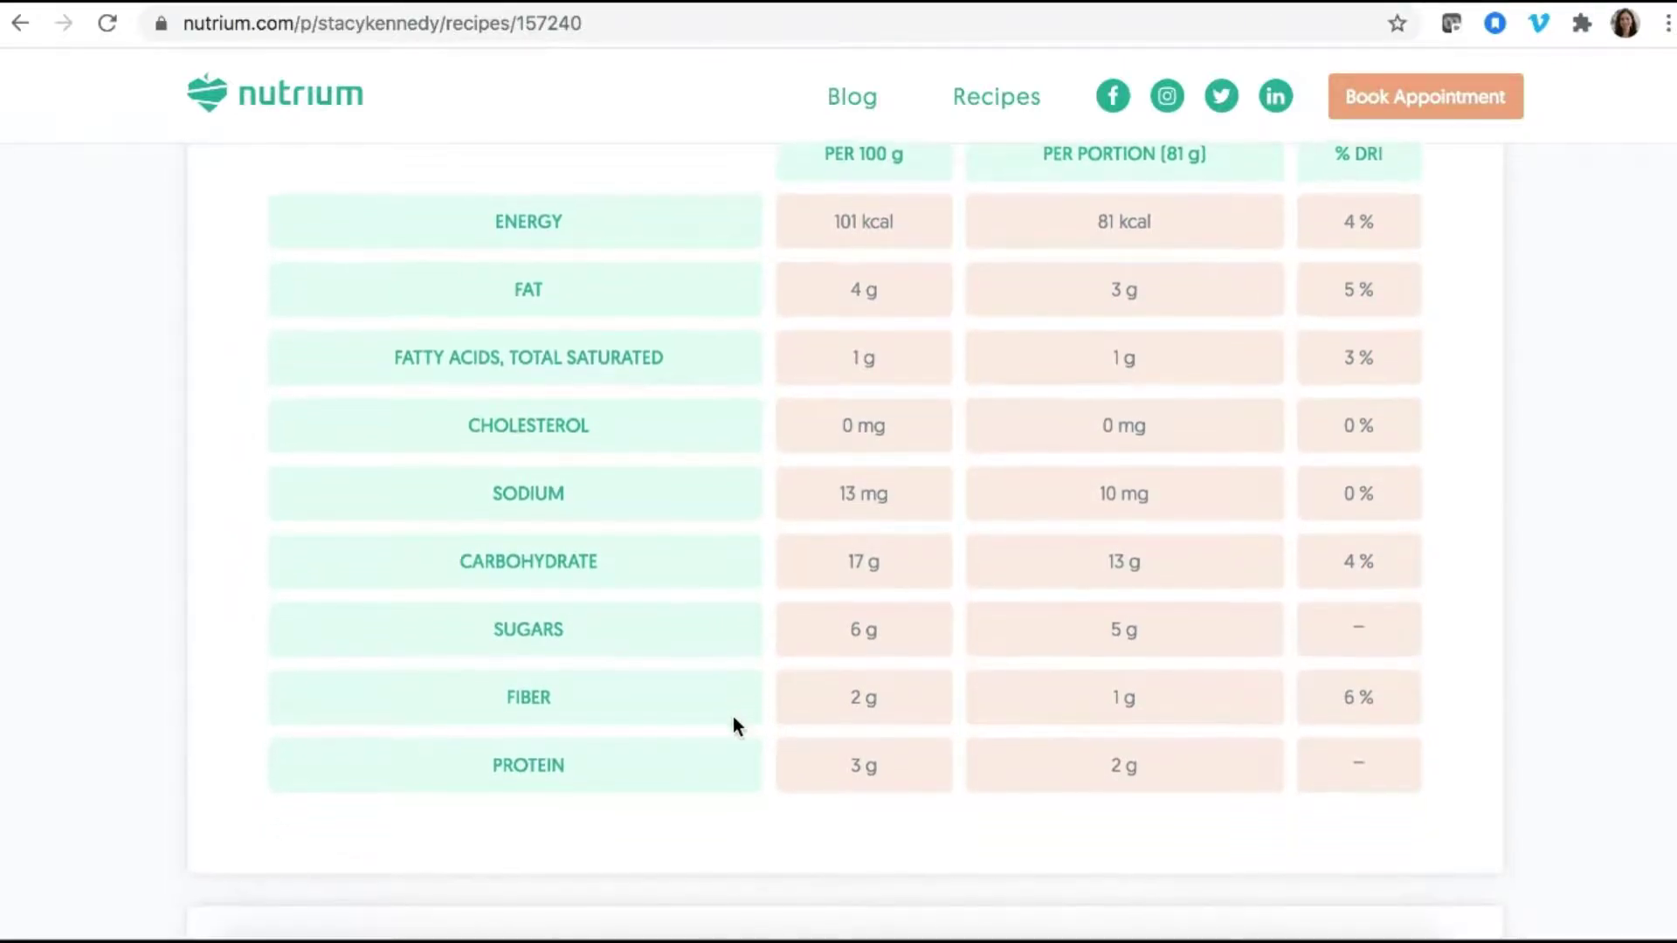
scroll(732, 718, "down", 1)
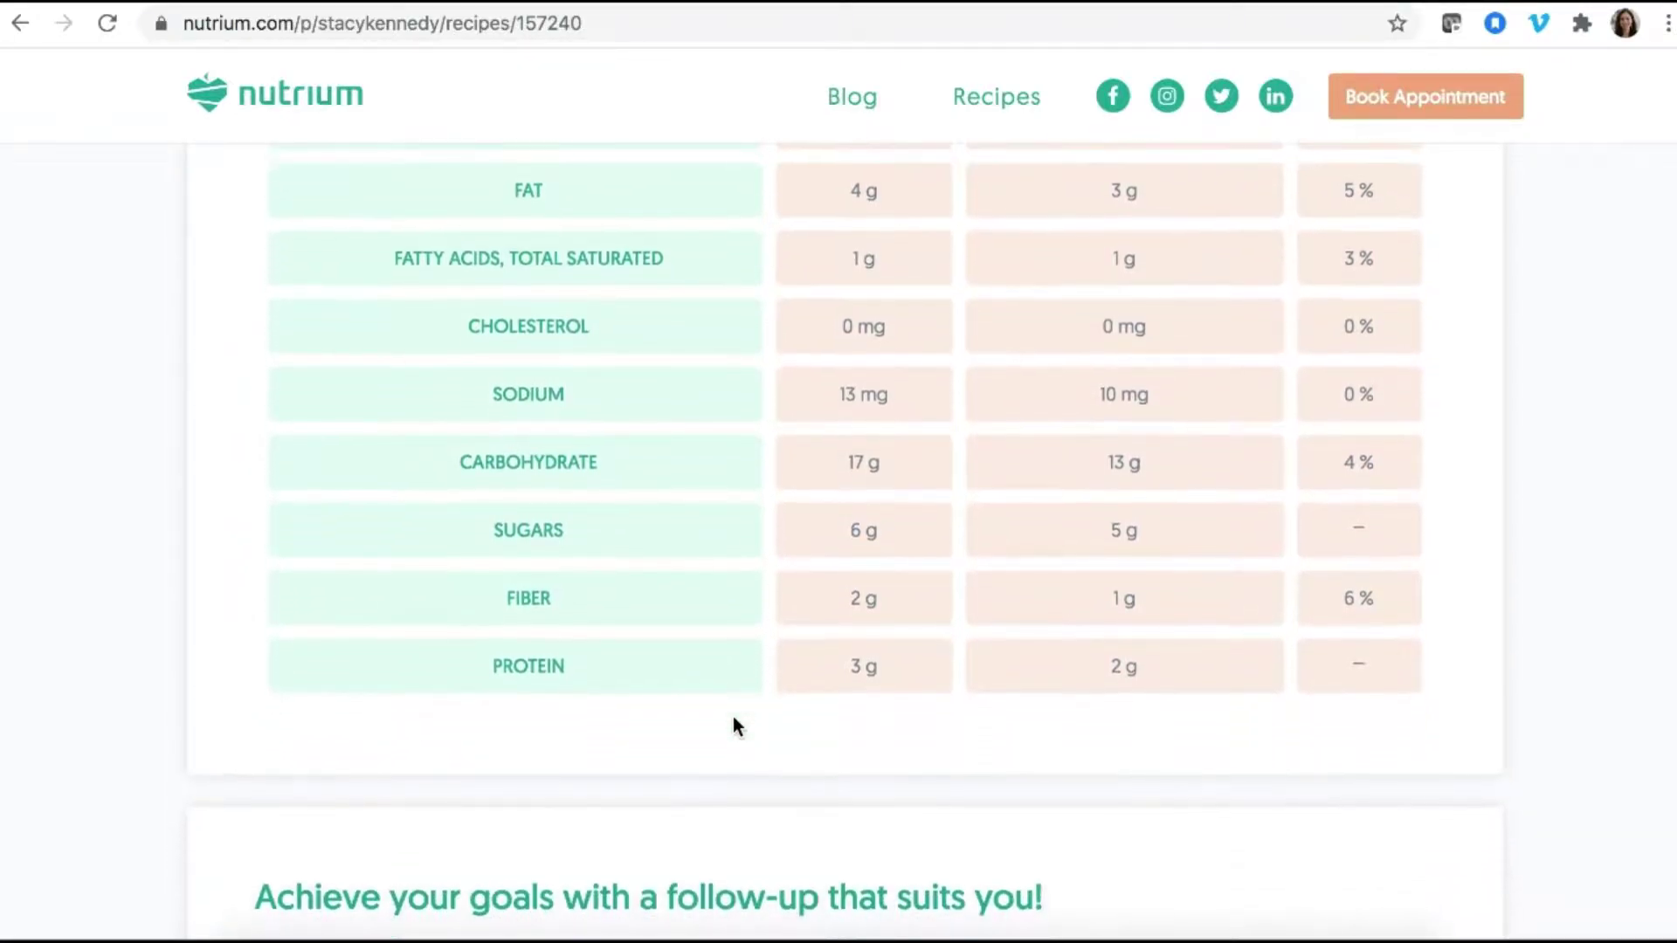
scroll(666, 773, "down", 2)
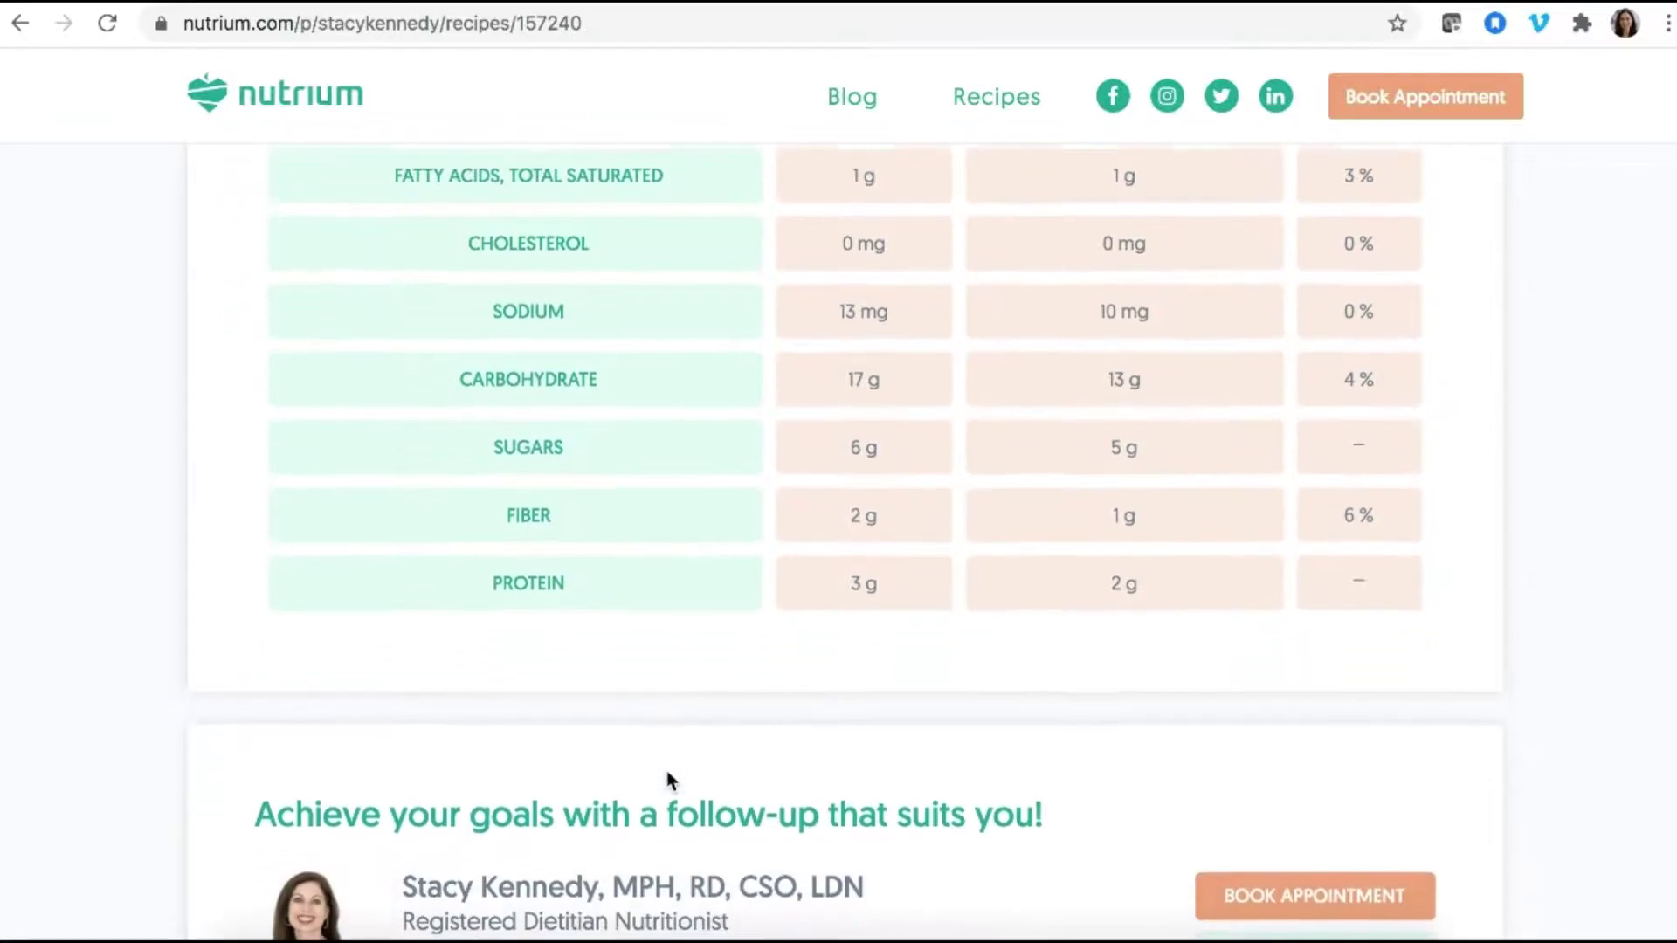
scroll(667, 778, "down", 2)
scroll(666, 777, "down", 2)
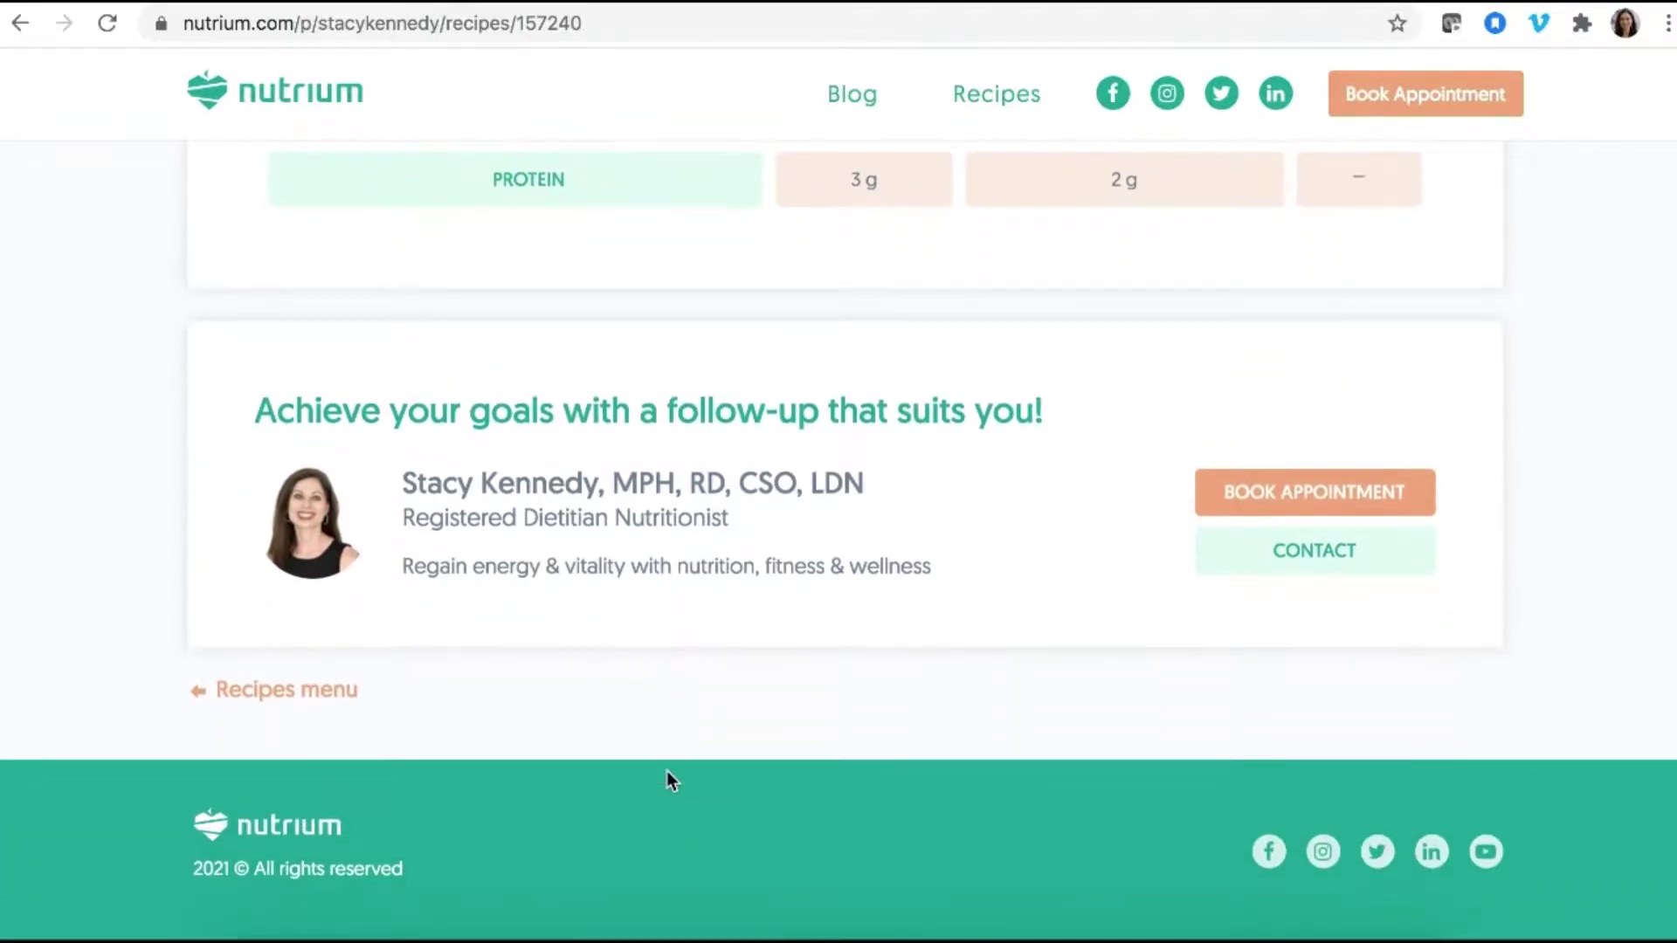
Start booking an appointment and view the service types without choosing one
left_click(1296, 524)
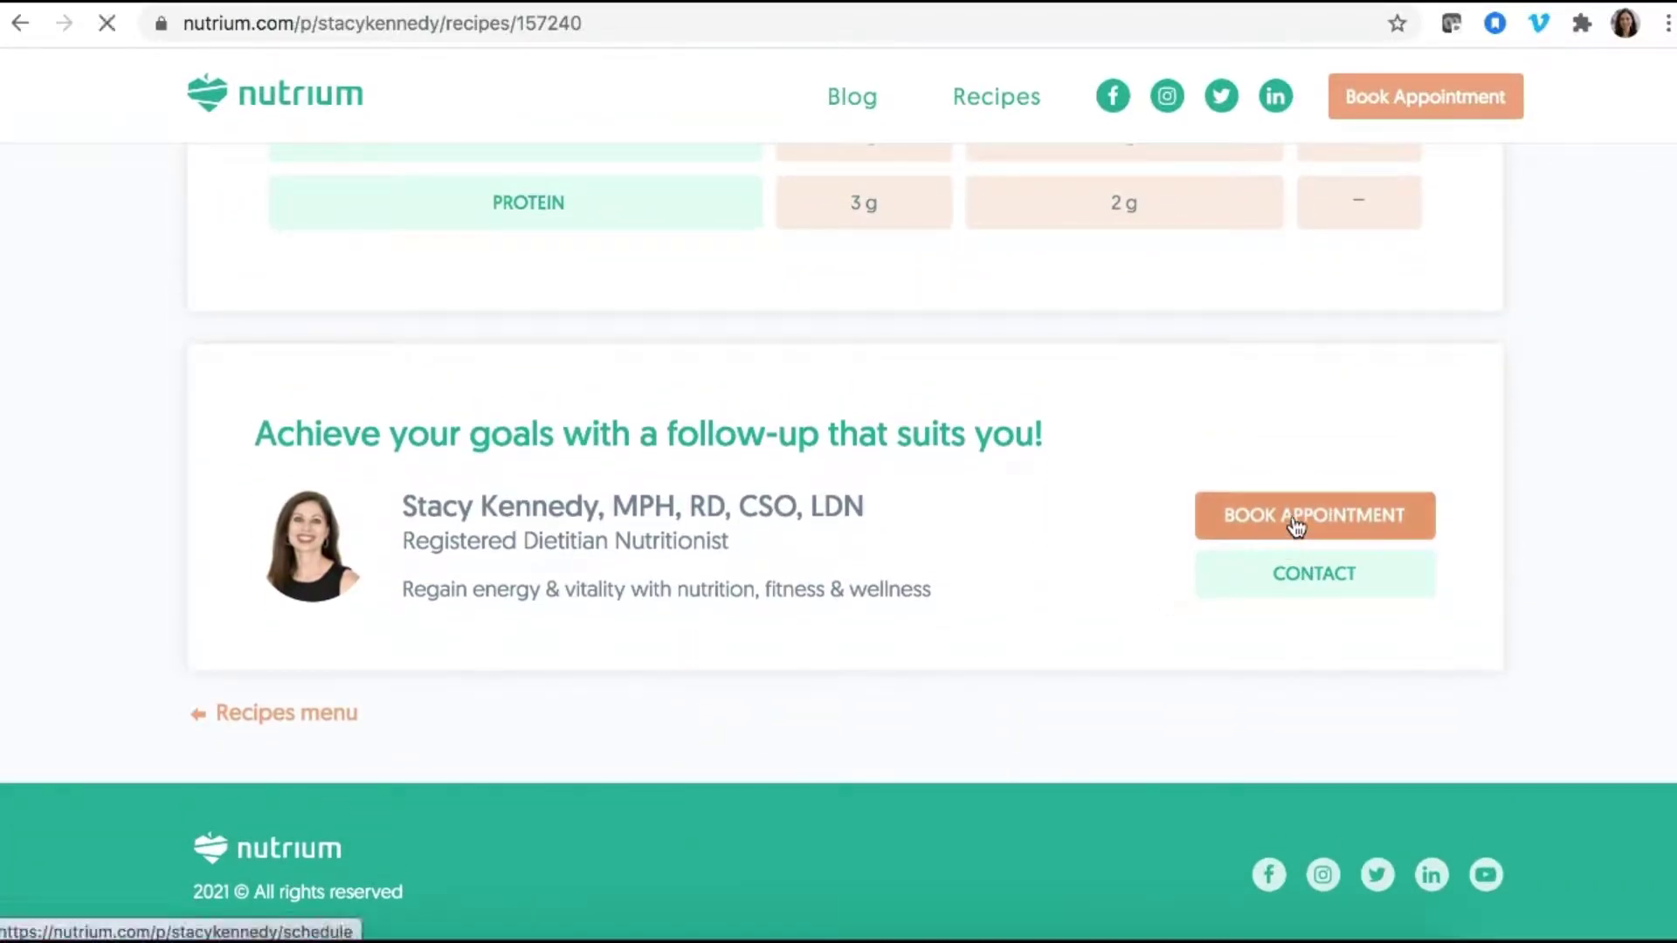
scroll(799, 550, "down", 2)
scroll(939, 367, "down", 2)
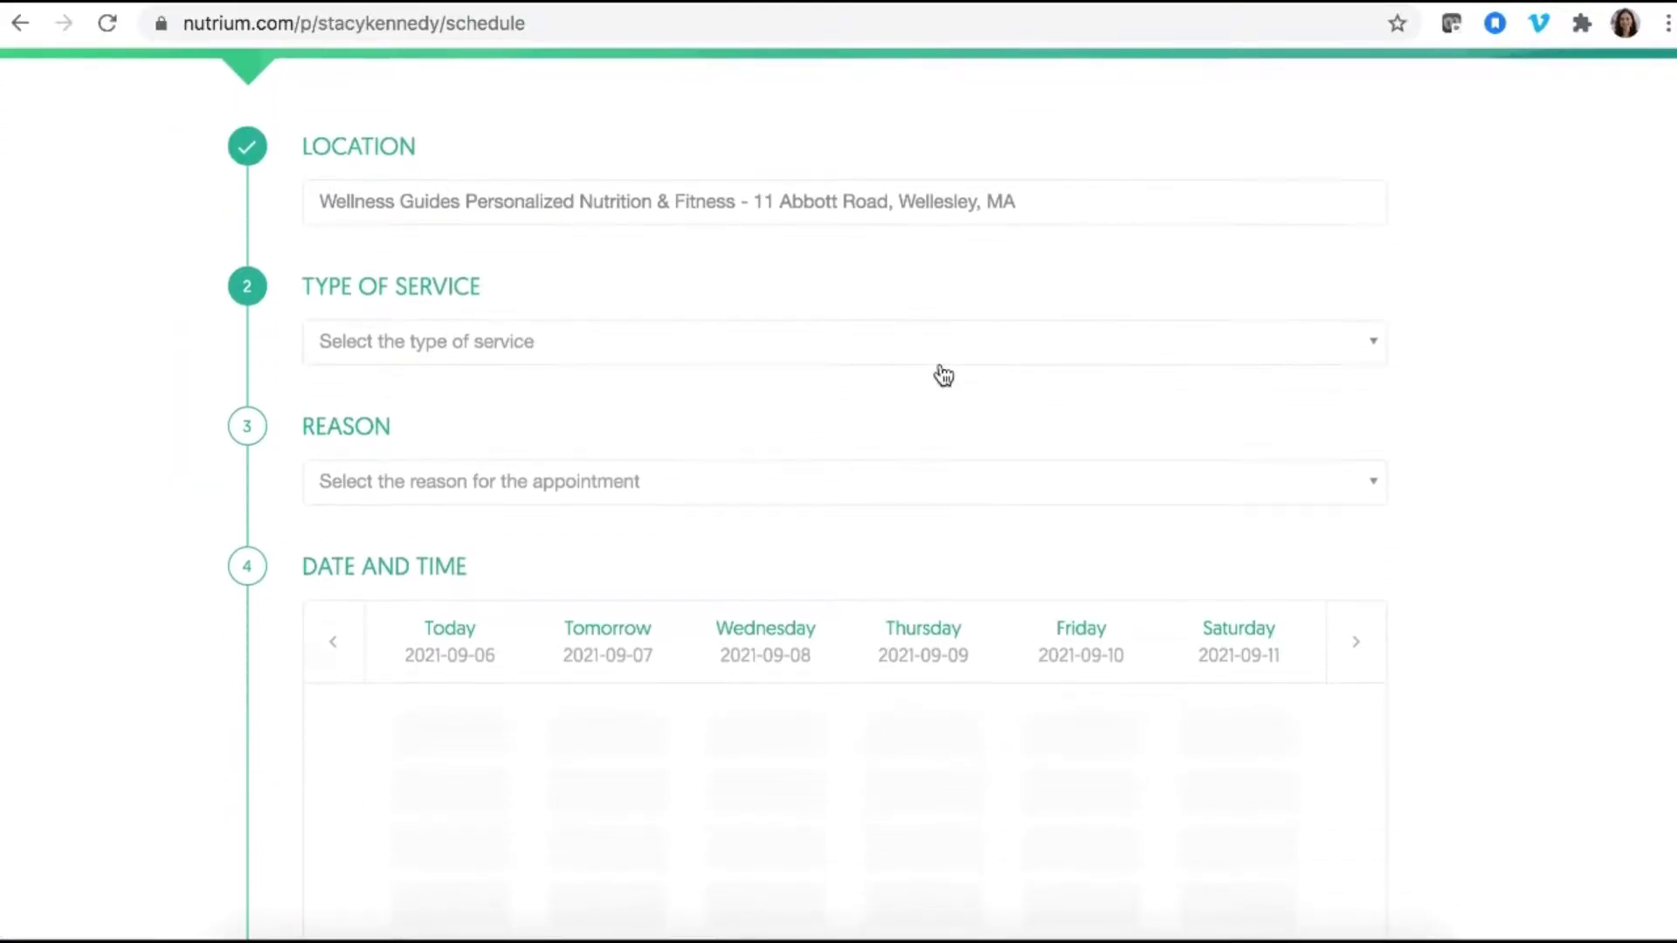
left_click(1013, 262)
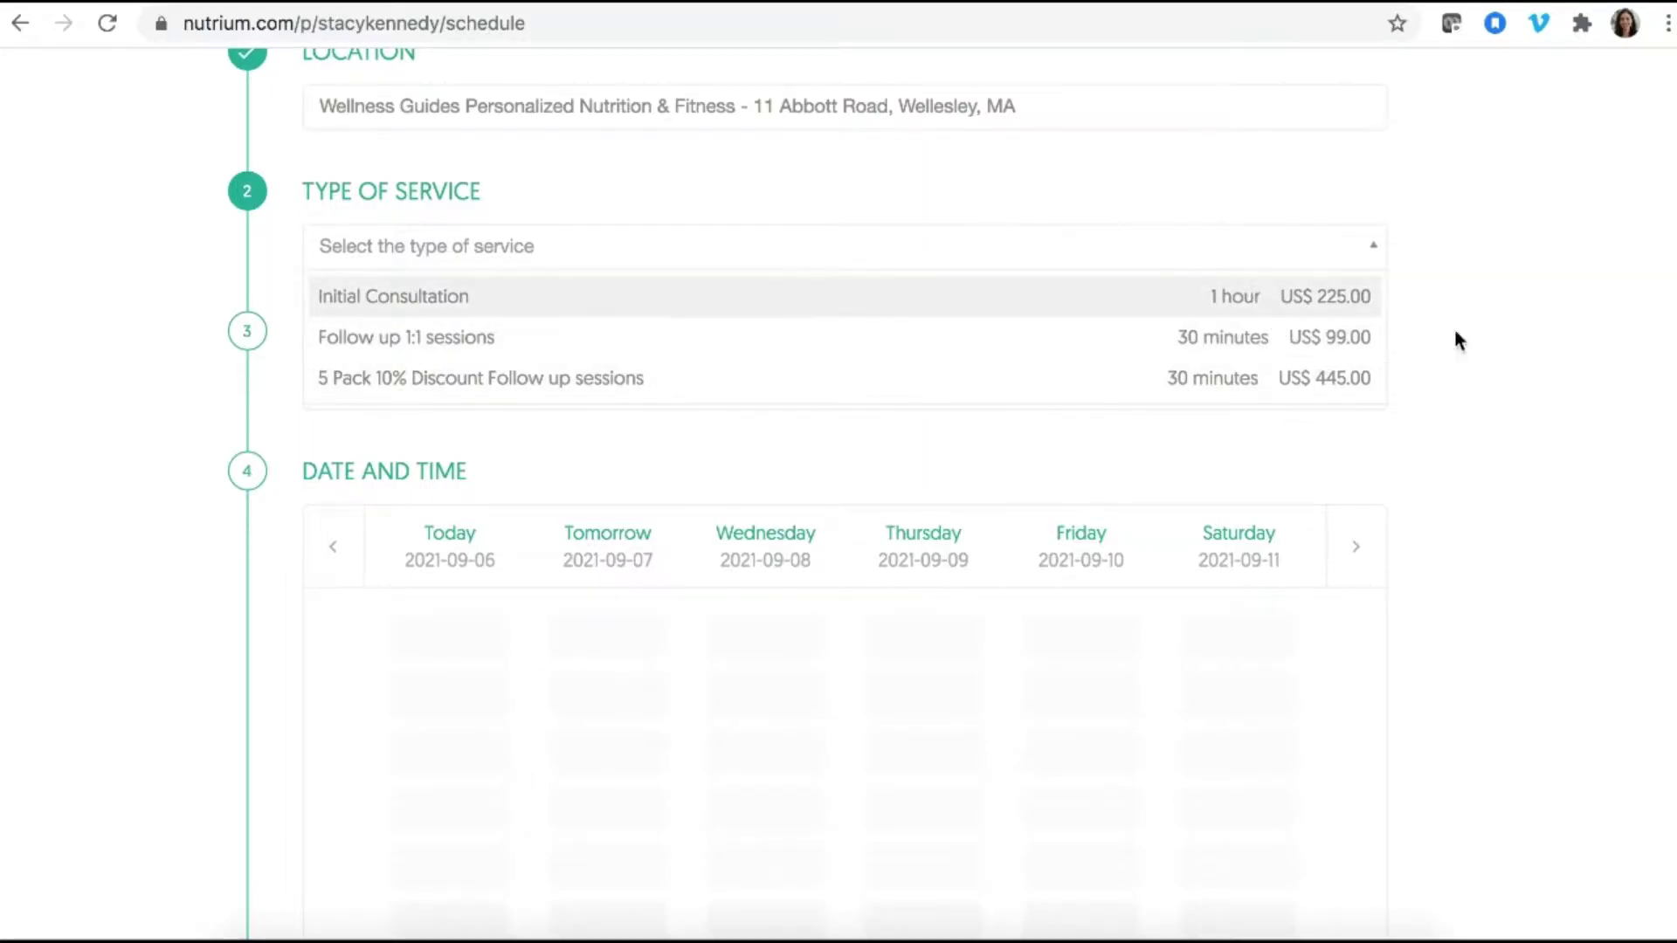
left_click(1609, 417)
scroll(1349, 419, "down", 1)
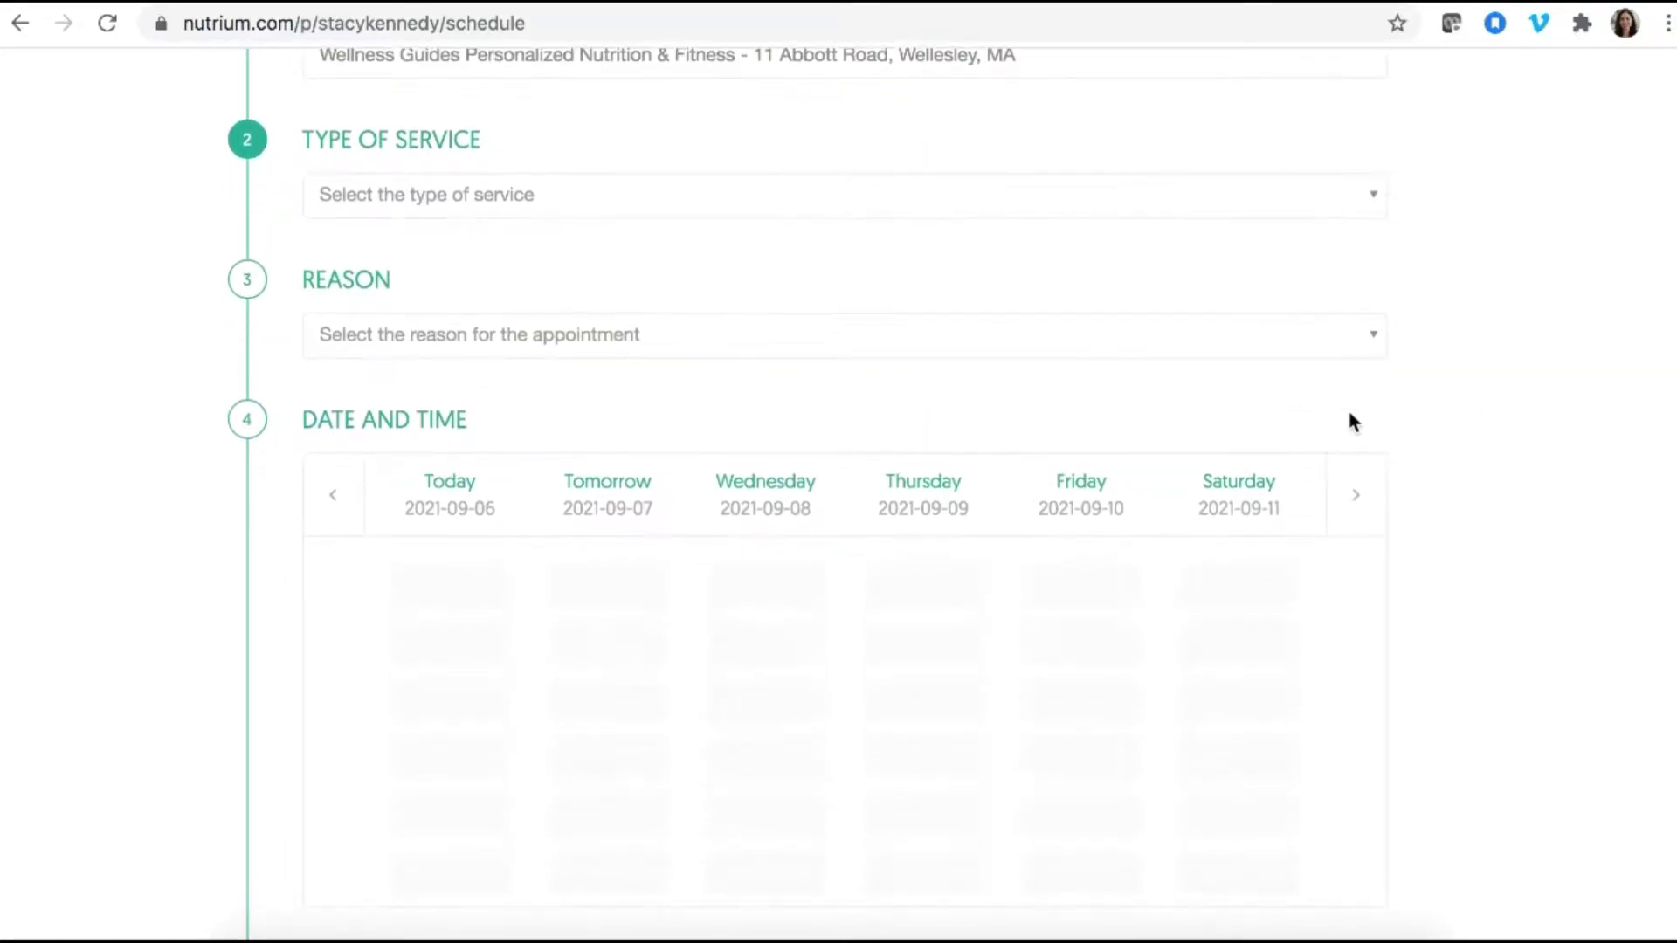
View the appointment reasons without selecting one, then scroll to the 'Available one click away!' section
left_click(1272, 339)
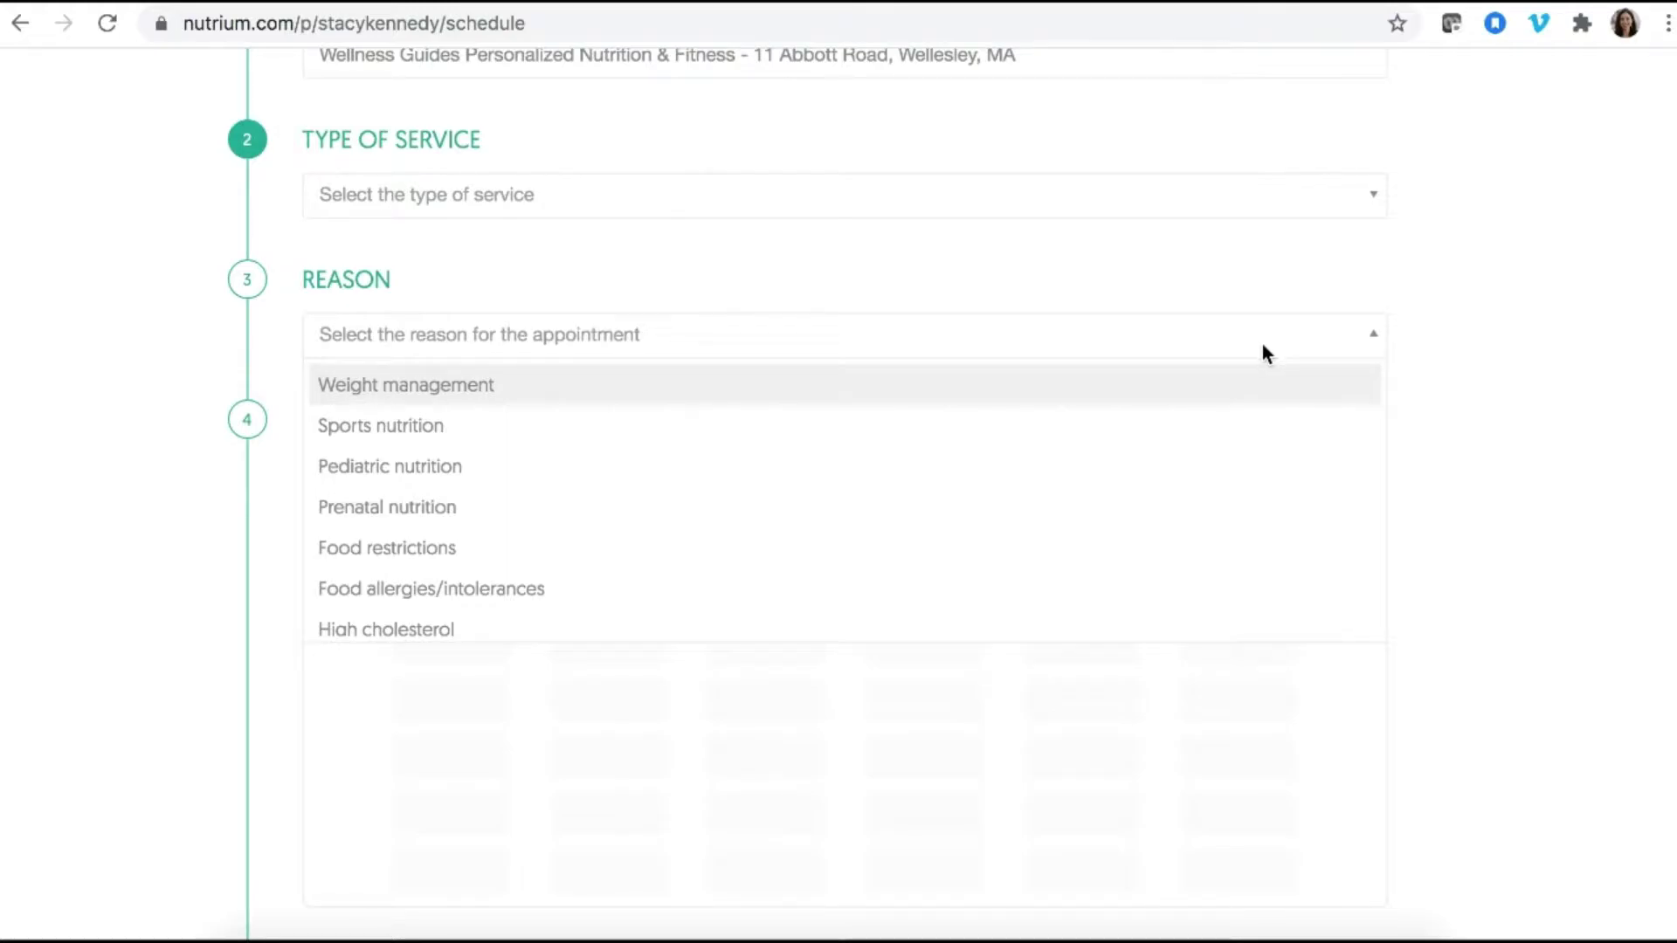
scroll(1146, 470, "down", 5)
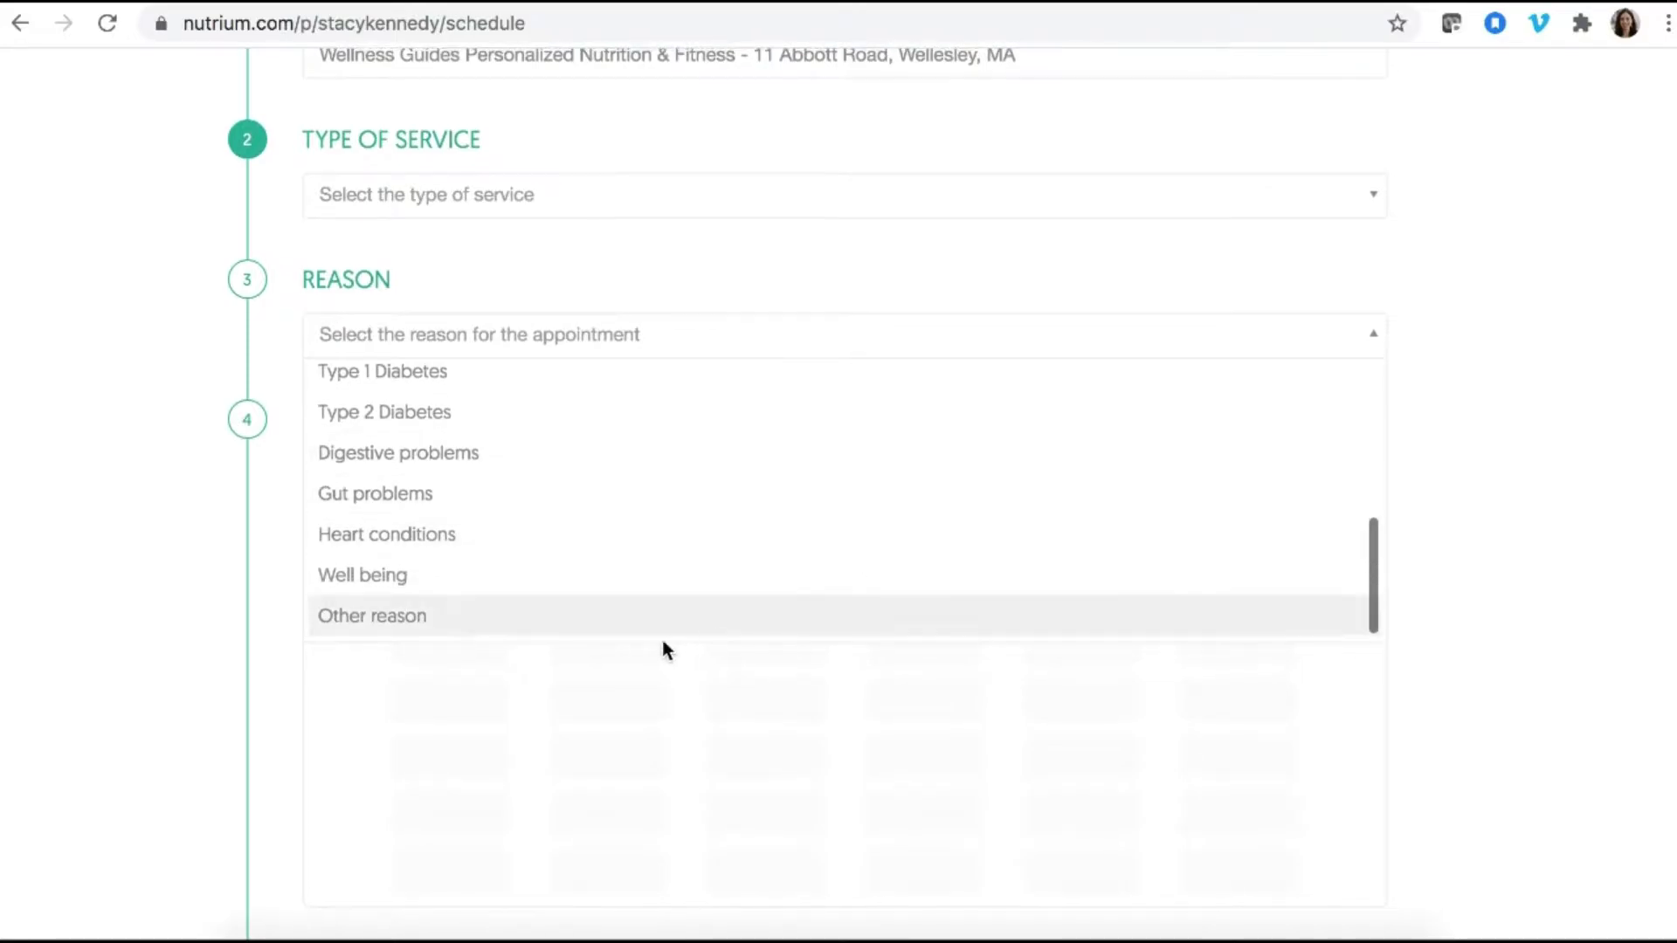
left_click(1512, 747)
scroll(980, 701, "down", 8)
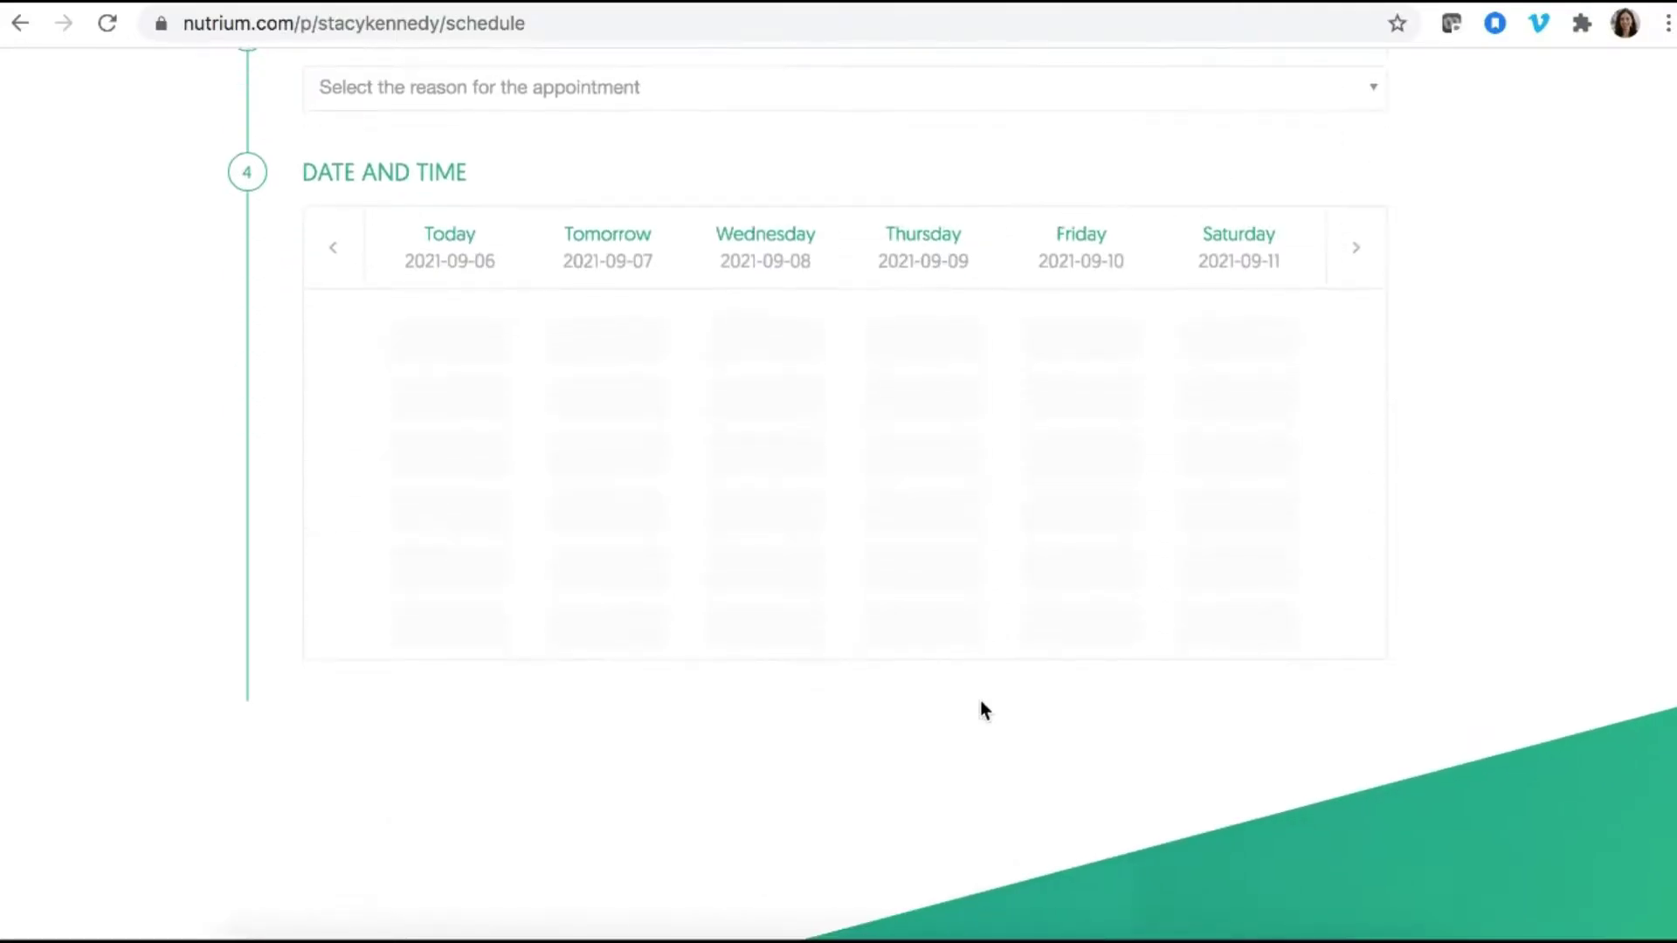
scroll(979, 701, "up", 5)
scroll(980, 701, "down", 5)
scroll(979, 700, "down", 8)
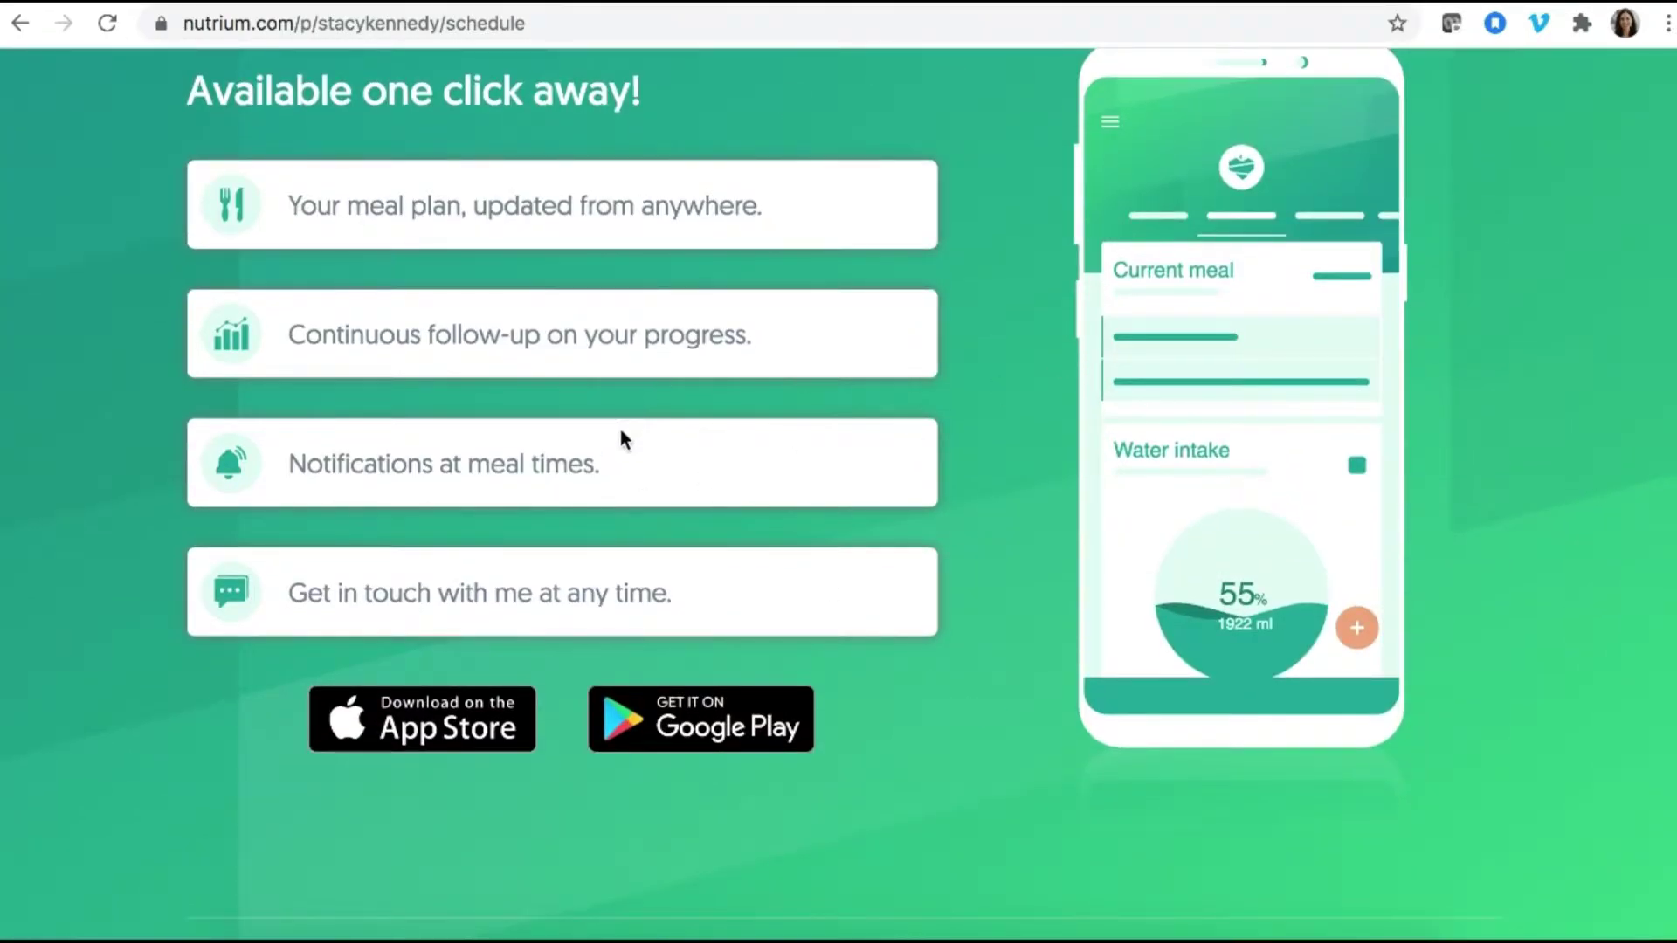
scroll(620, 430, "up", 1)
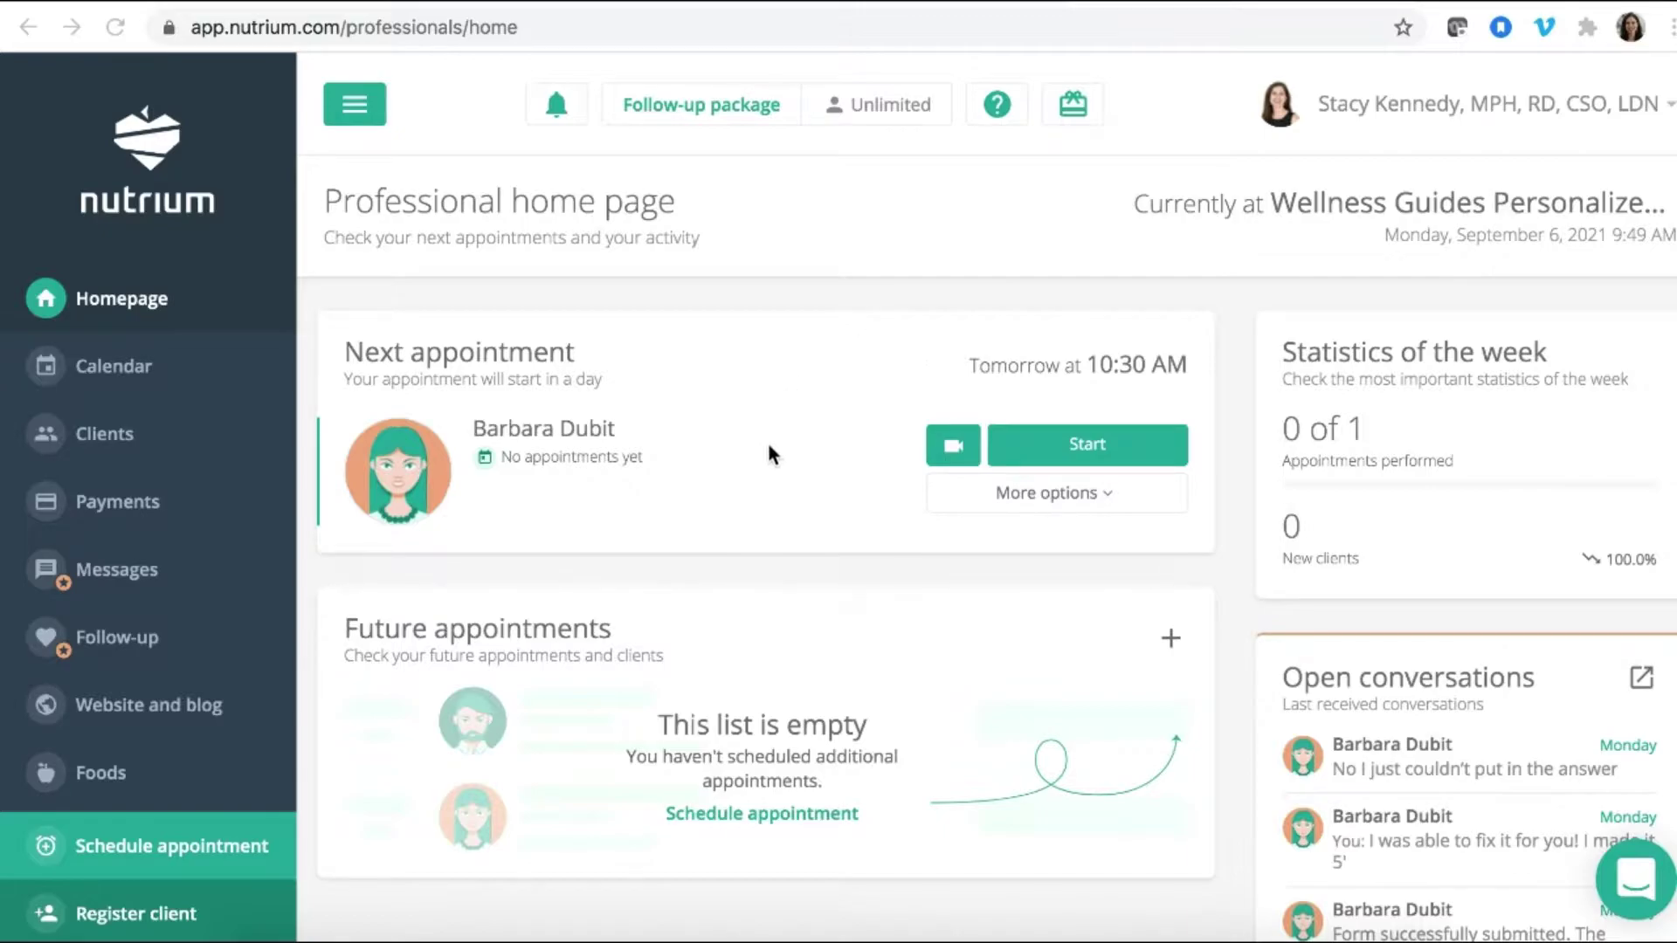
scroll(589, 449, "down", 1)
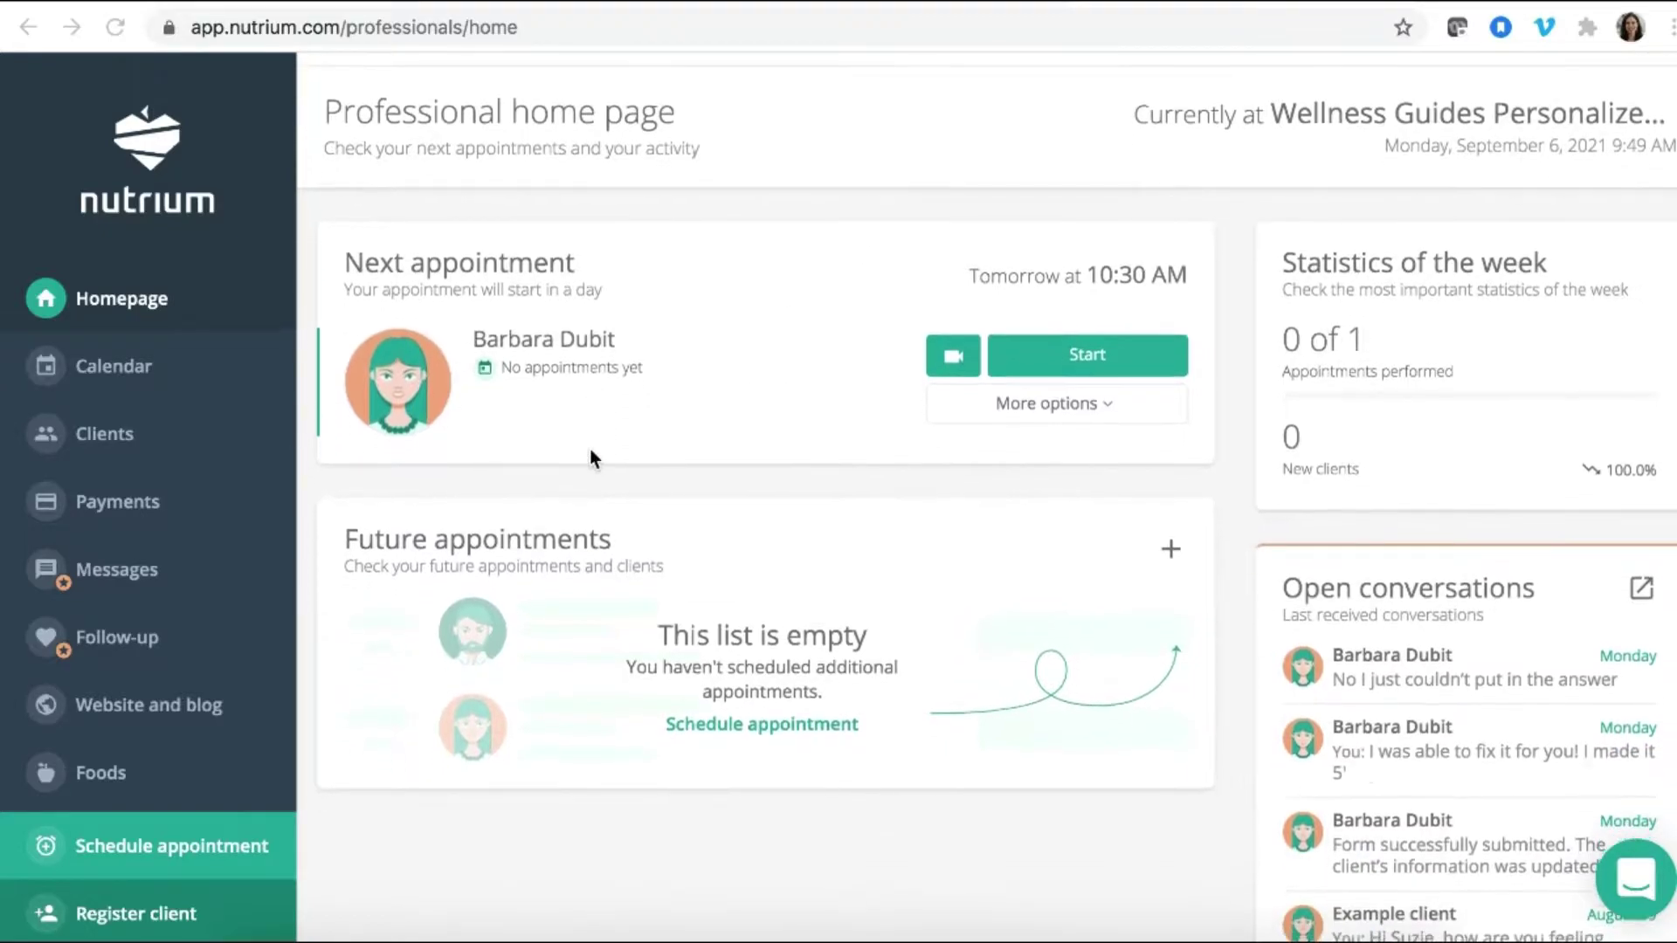
scroll(590, 449, "down", 3)
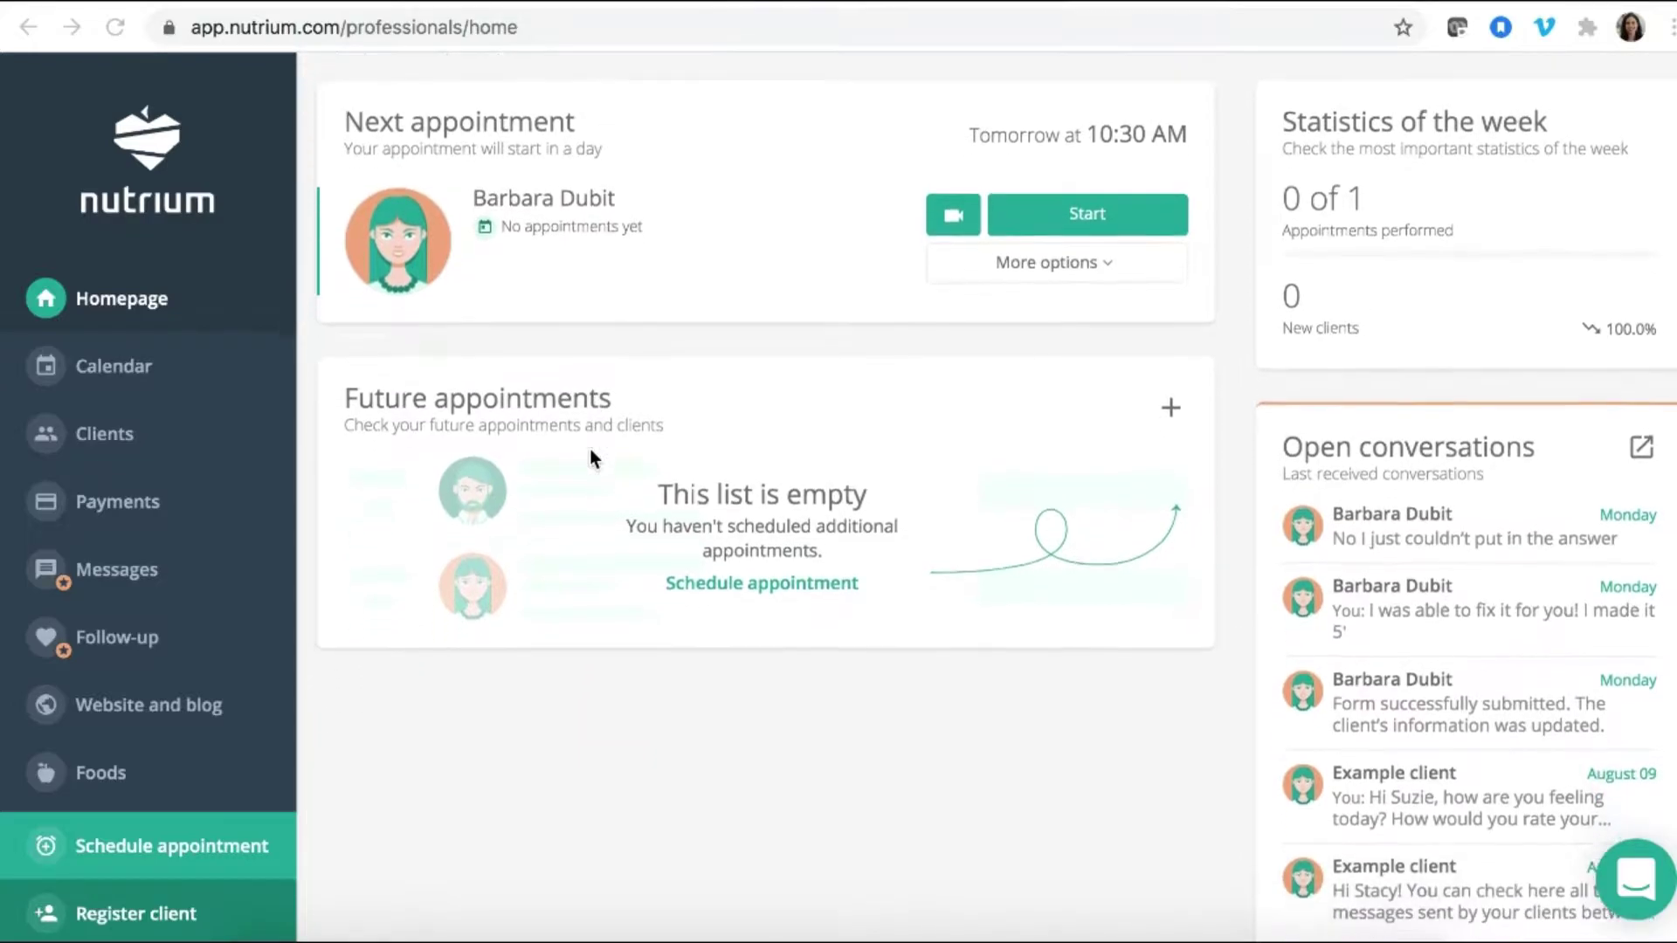
scroll(590, 449, "down", 1)
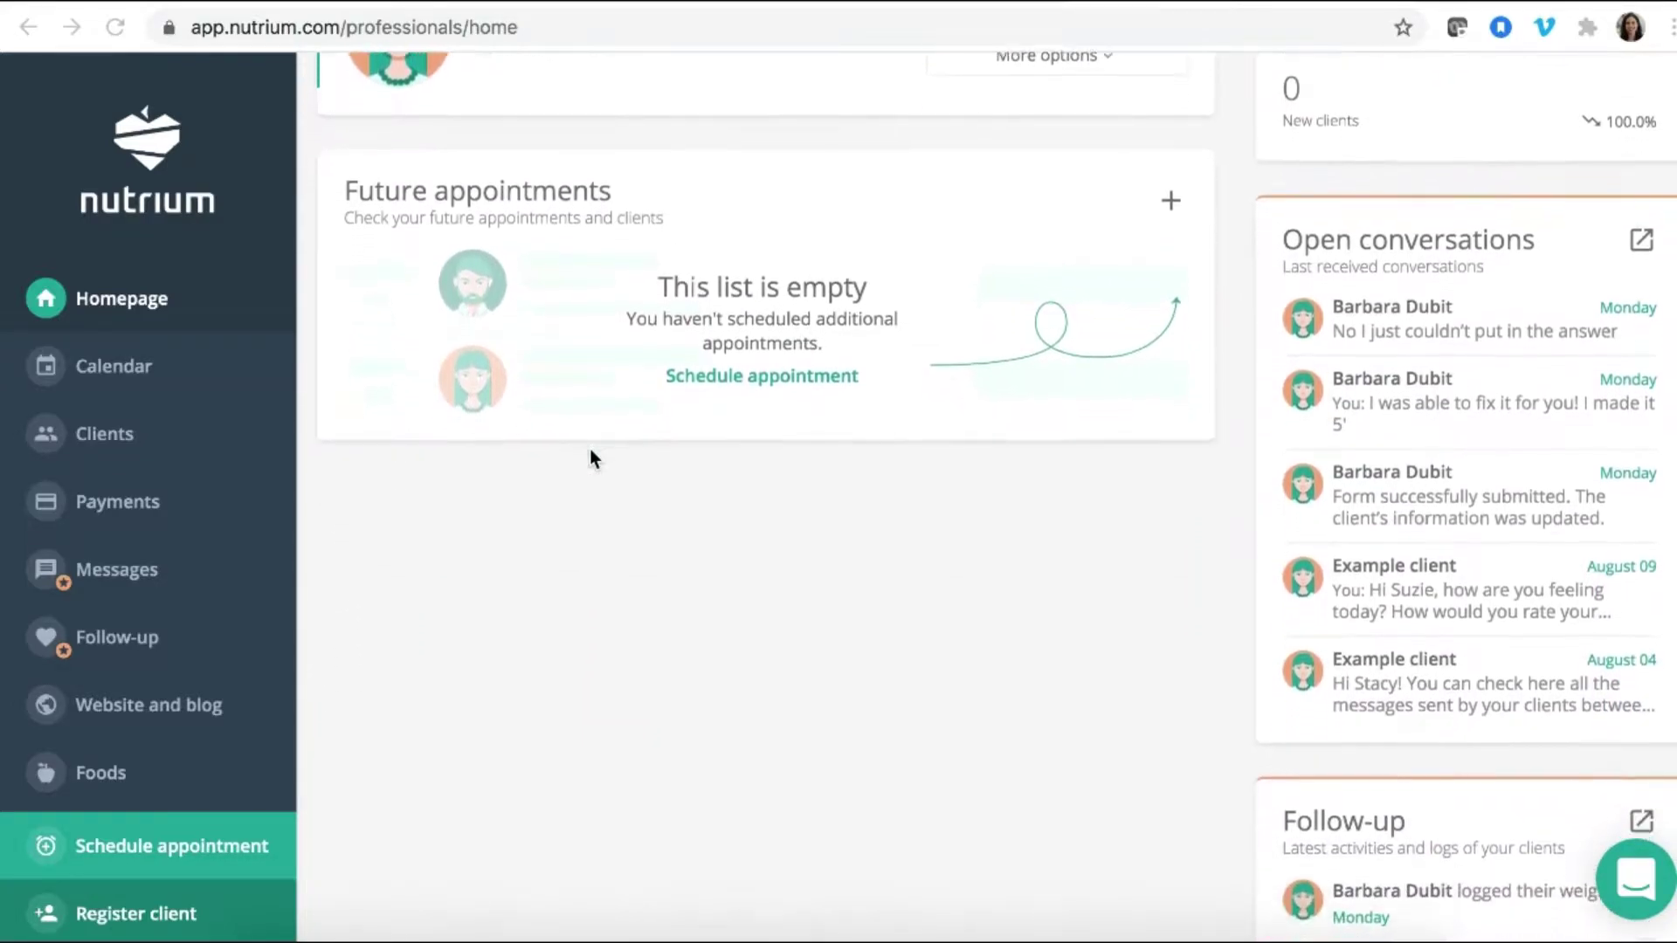
scroll(767, 588, "down", 3)
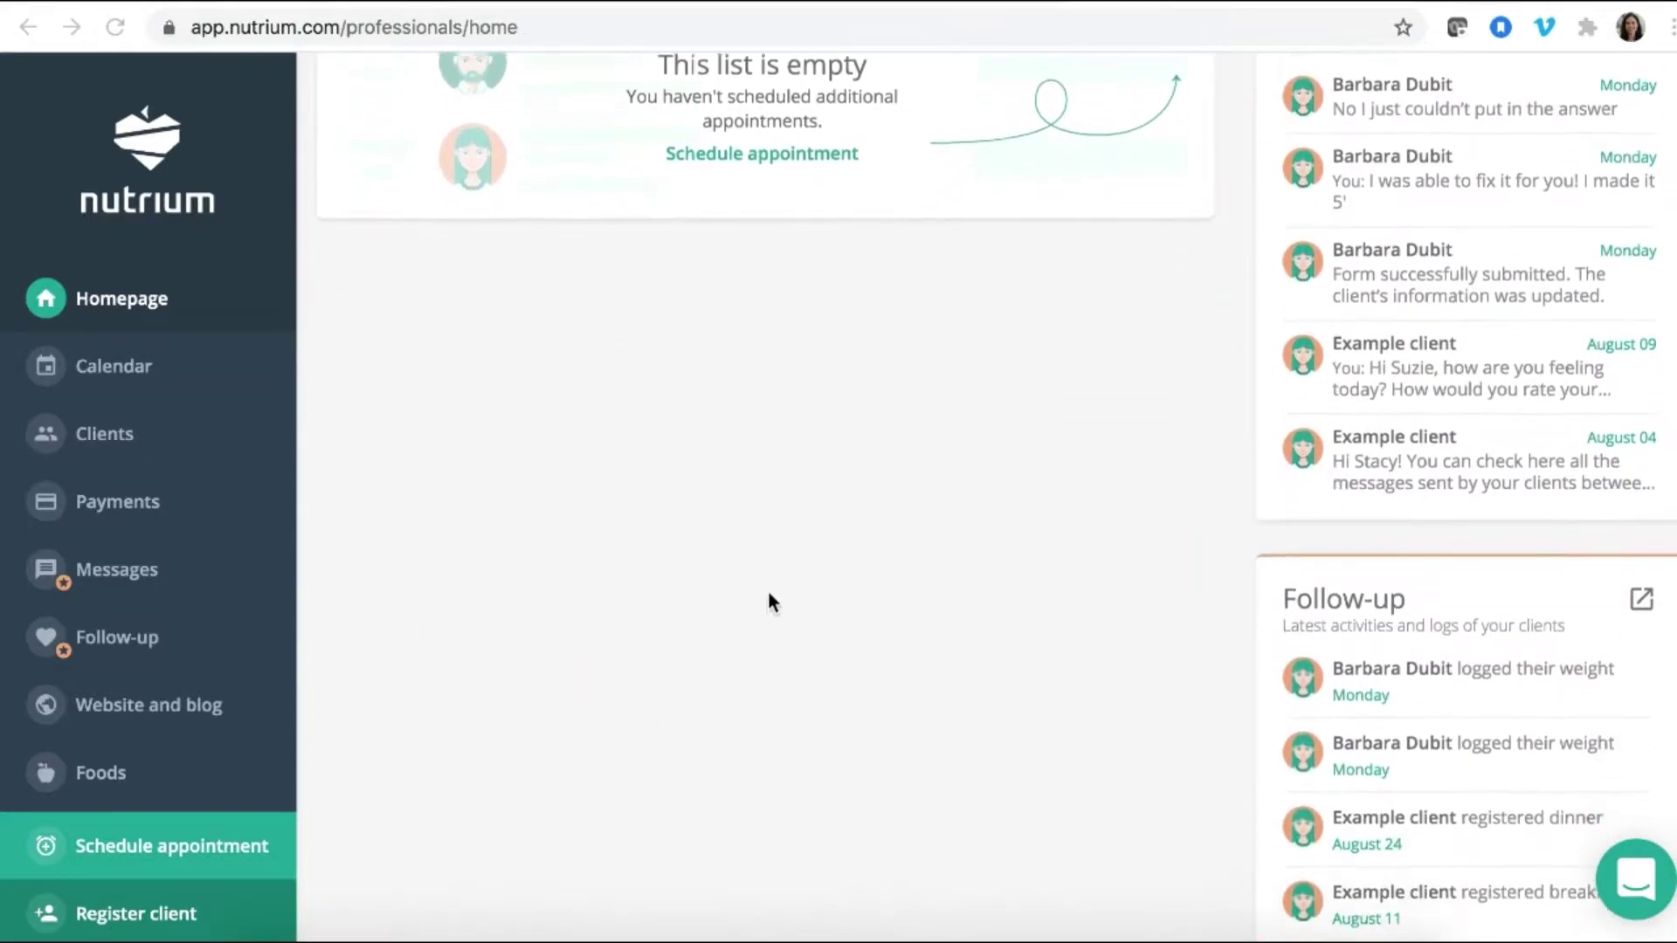
scroll(768, 594, "down", 2)
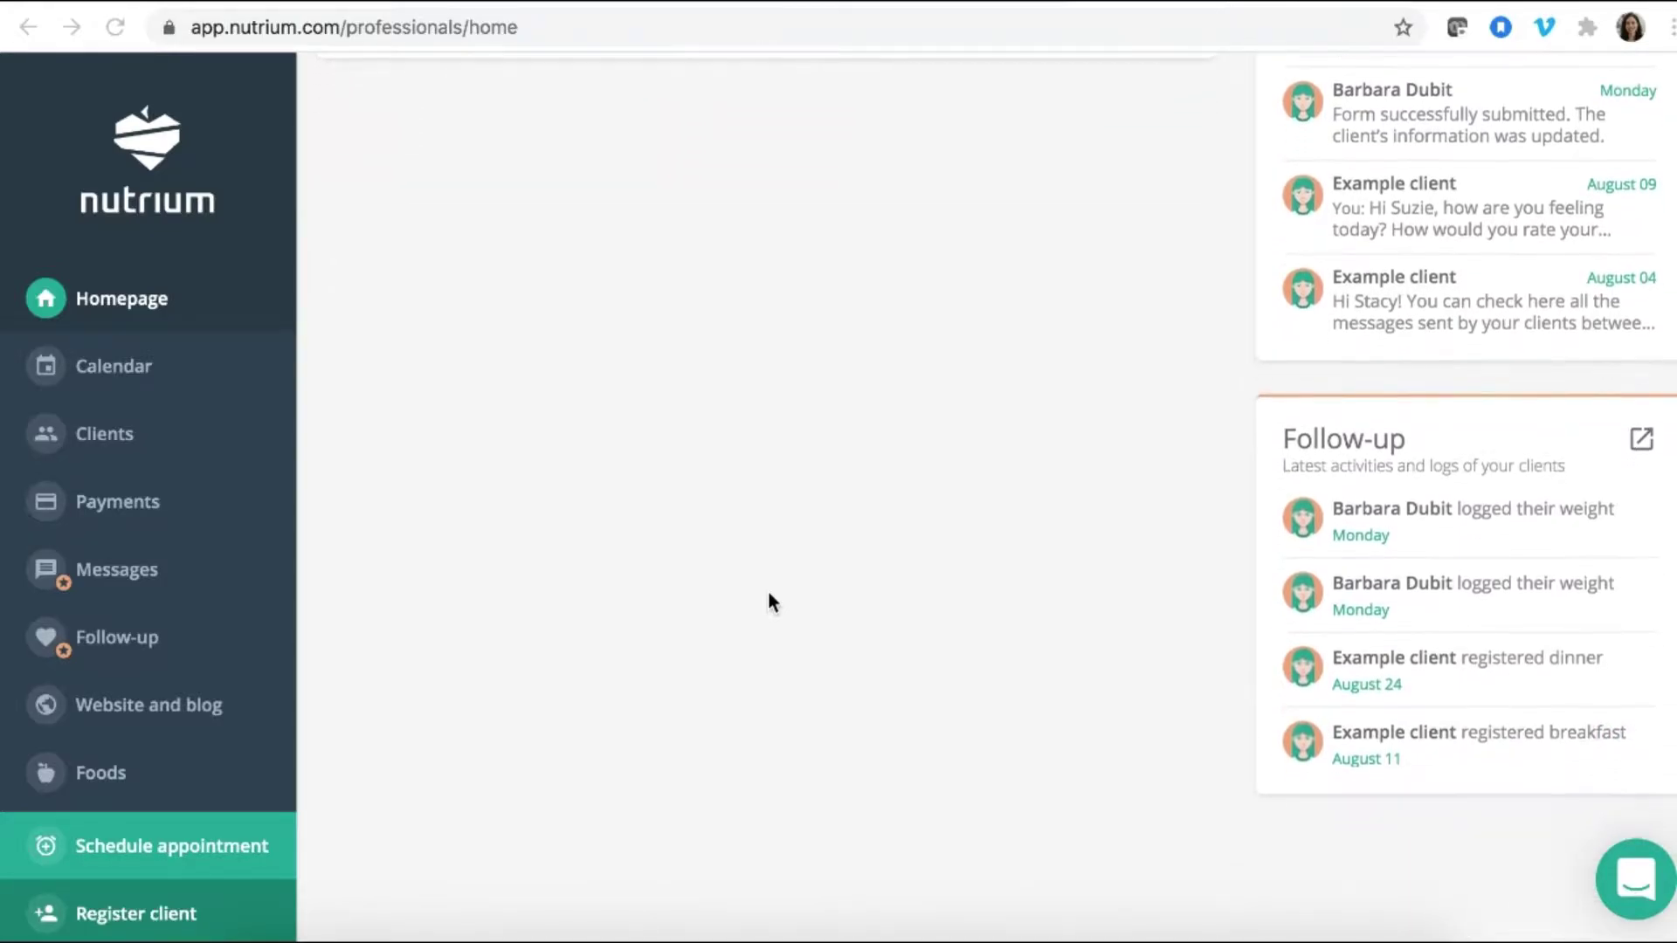
scroll(768, 599, "up", 3)
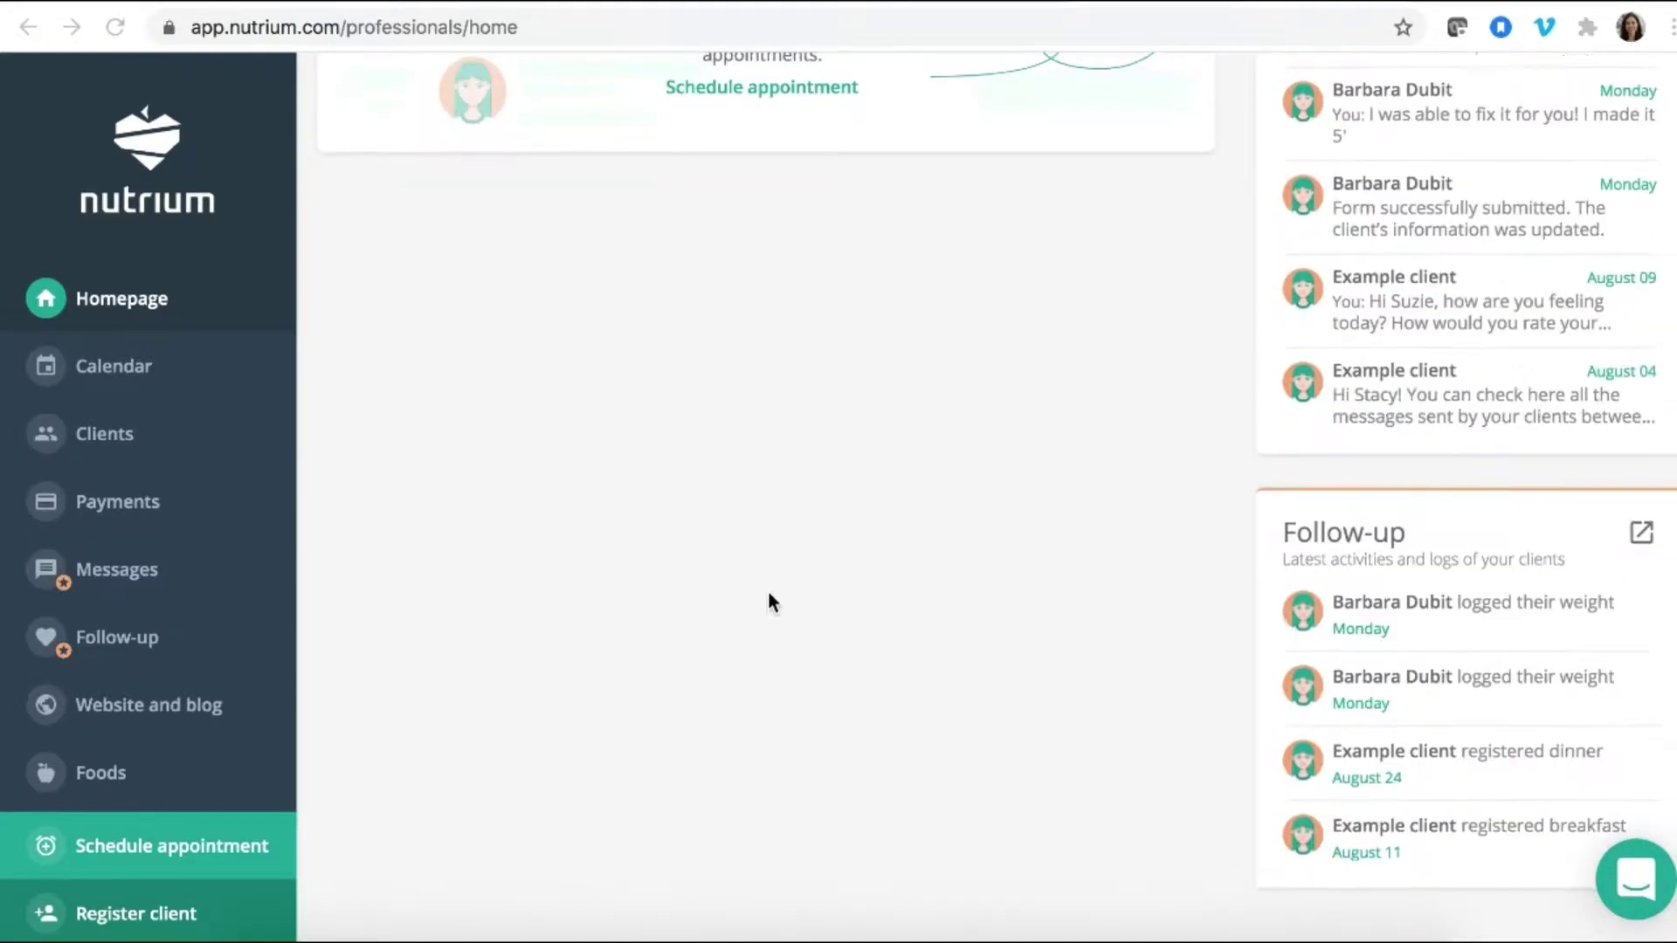
scroll(767, 590, "up", 1)
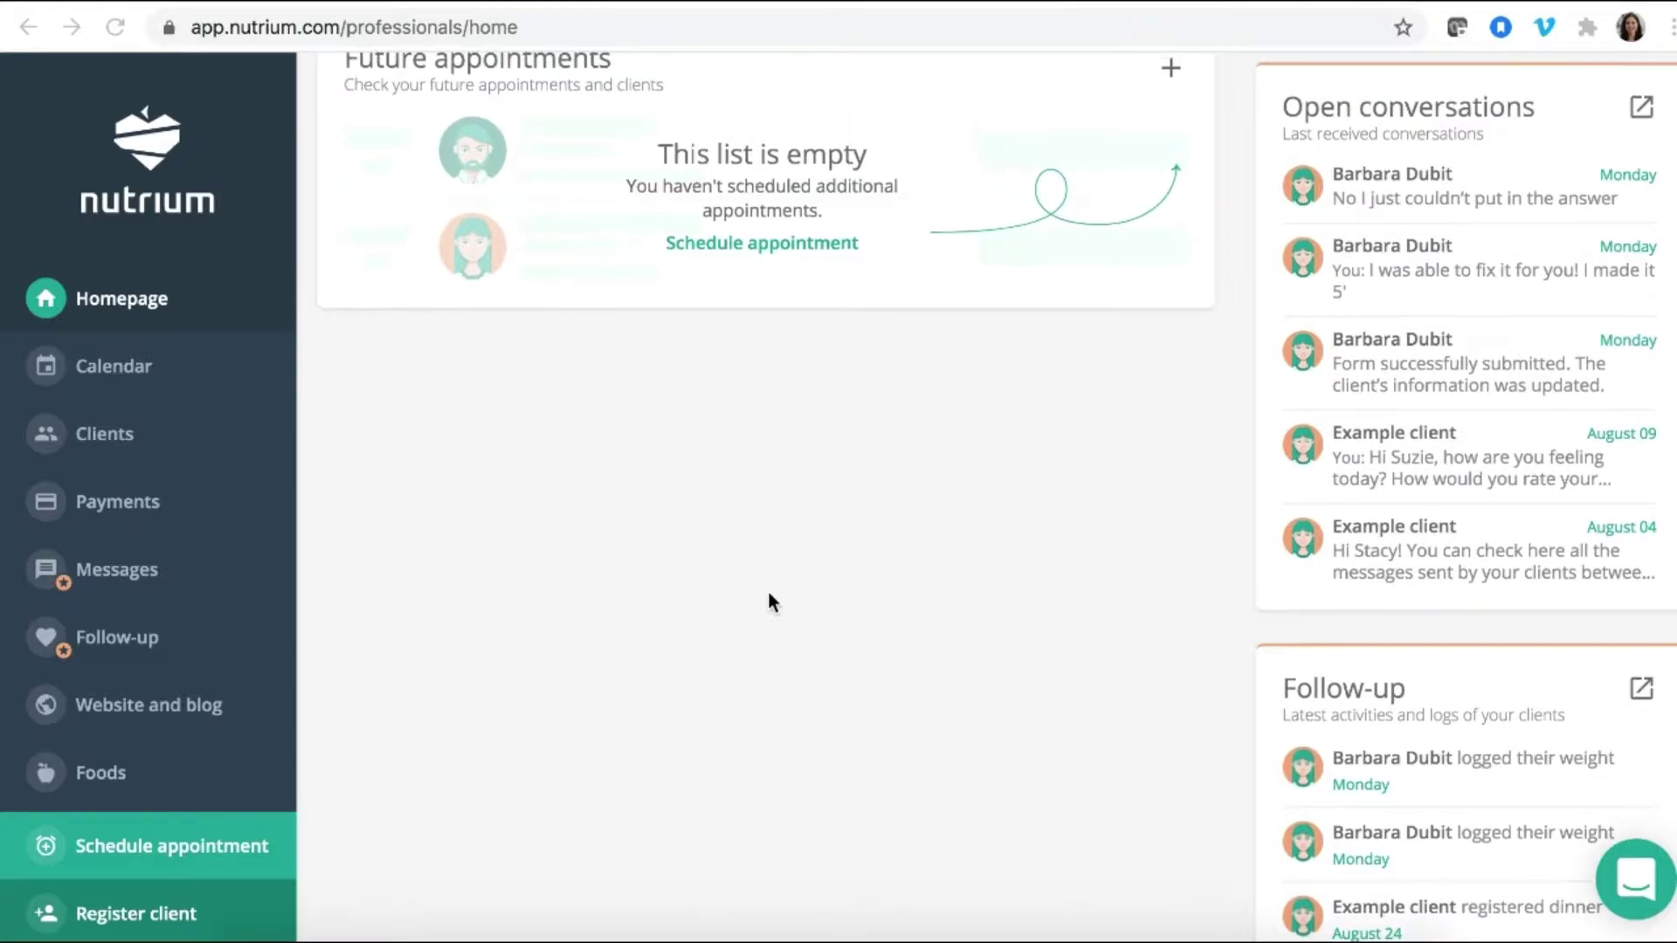
scroll(768, 590, "up", 1)
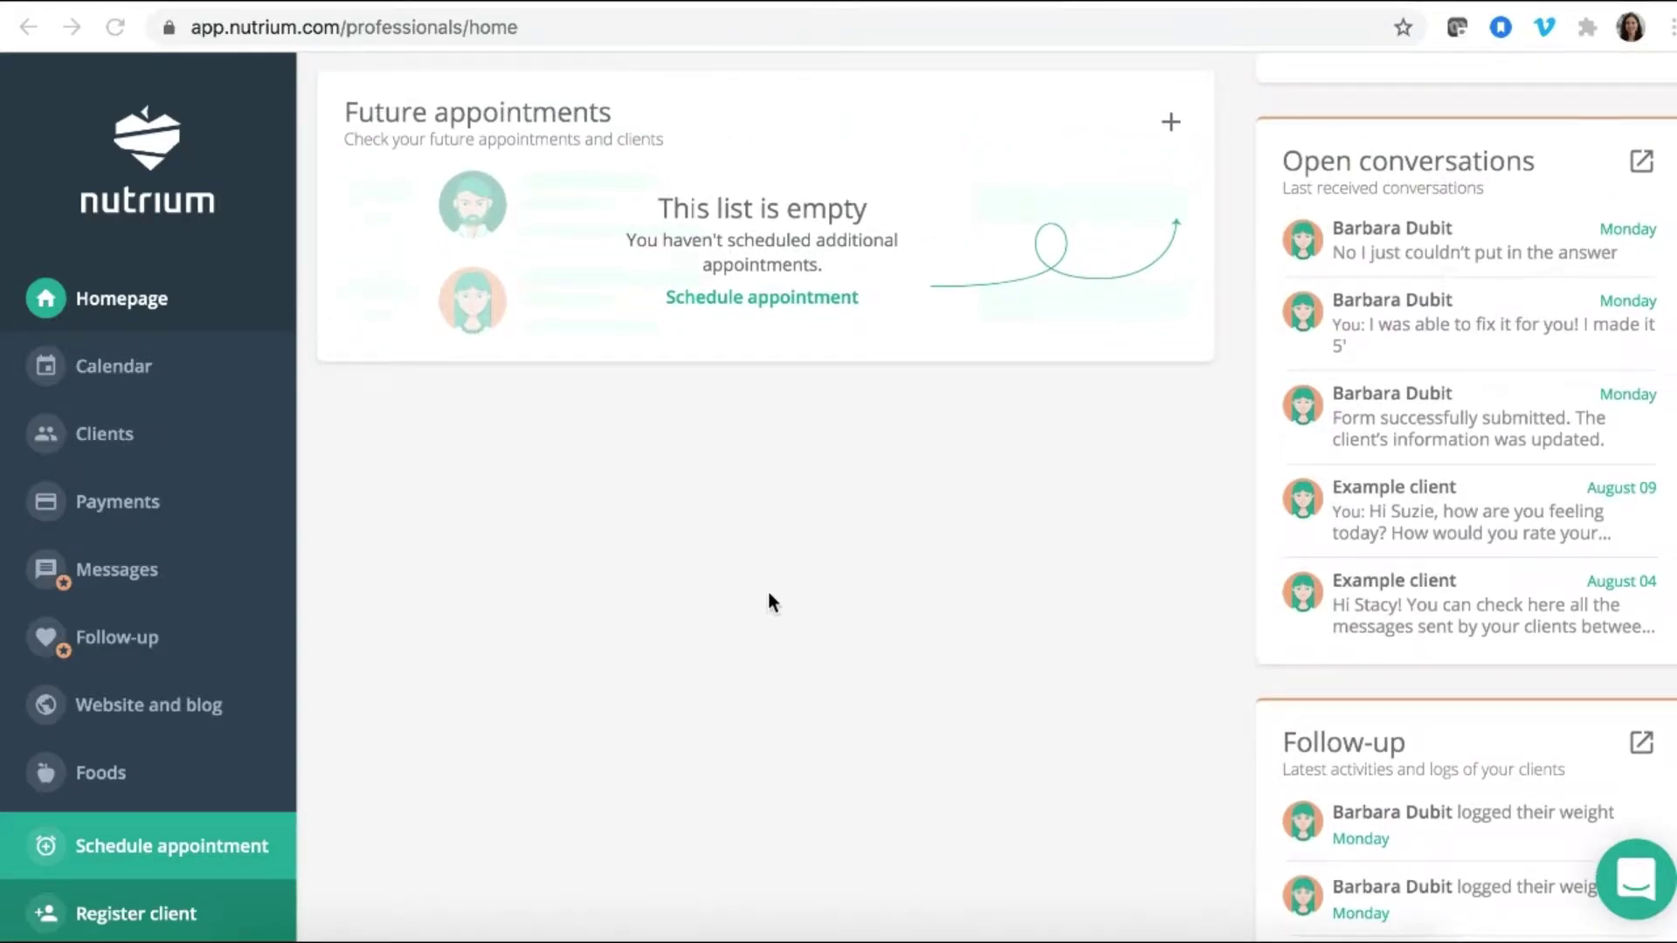
scroll(768, 590, "up", 1)
scroll(1304, 609, "up", 1)
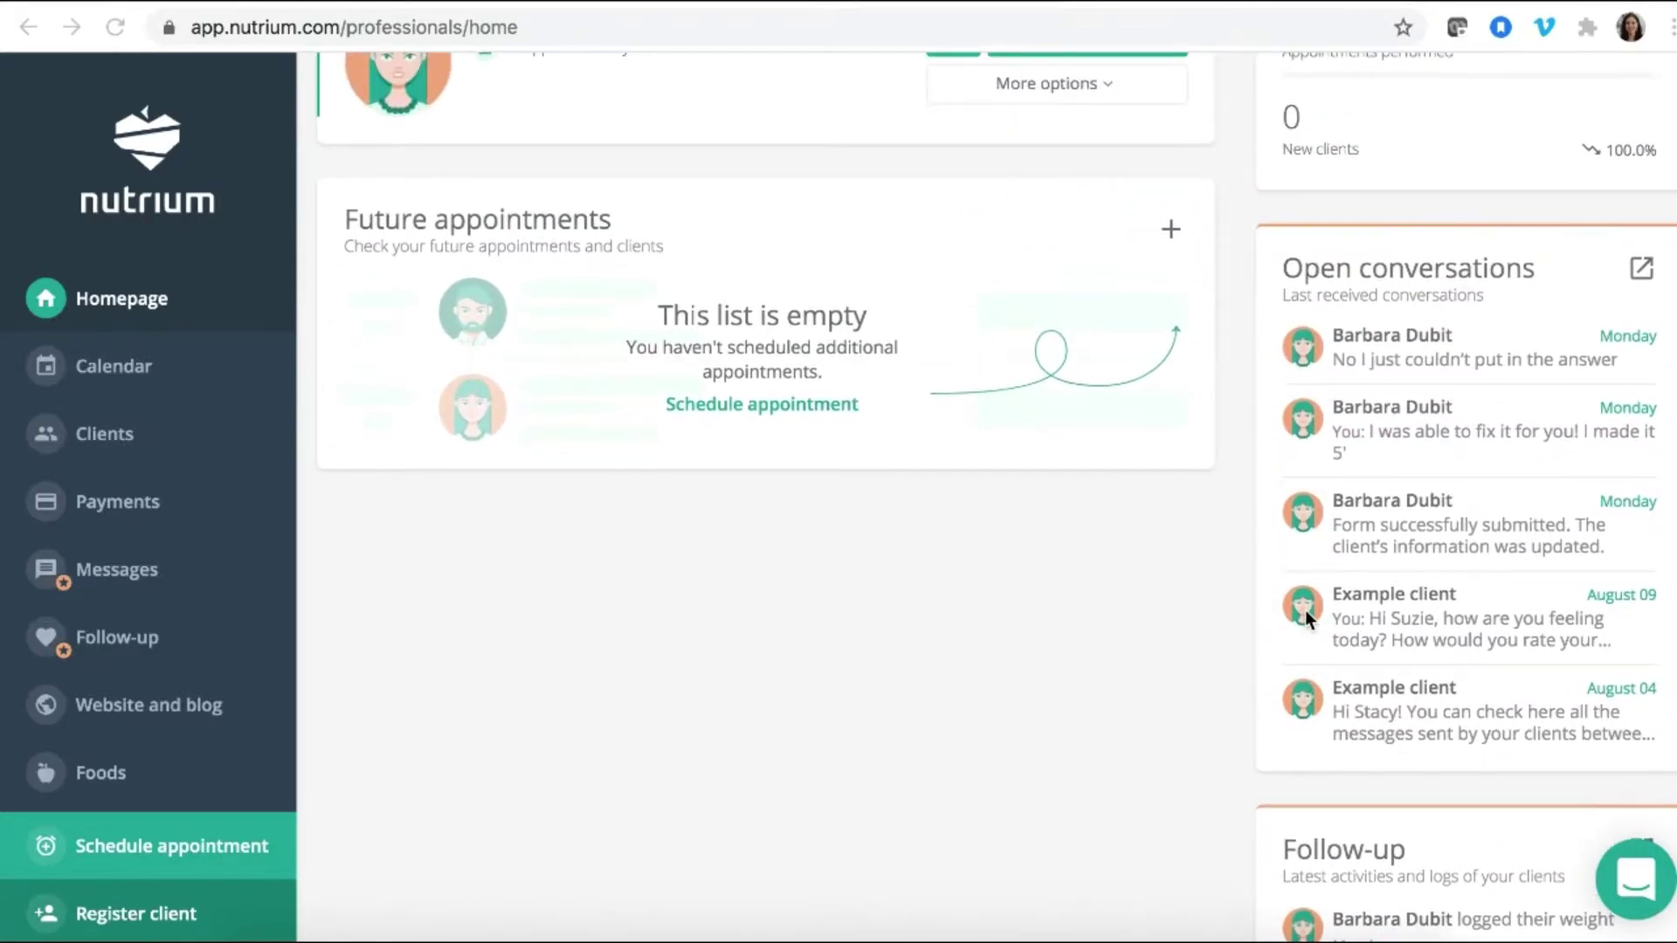
scroll(1305, 609, "down", 3)
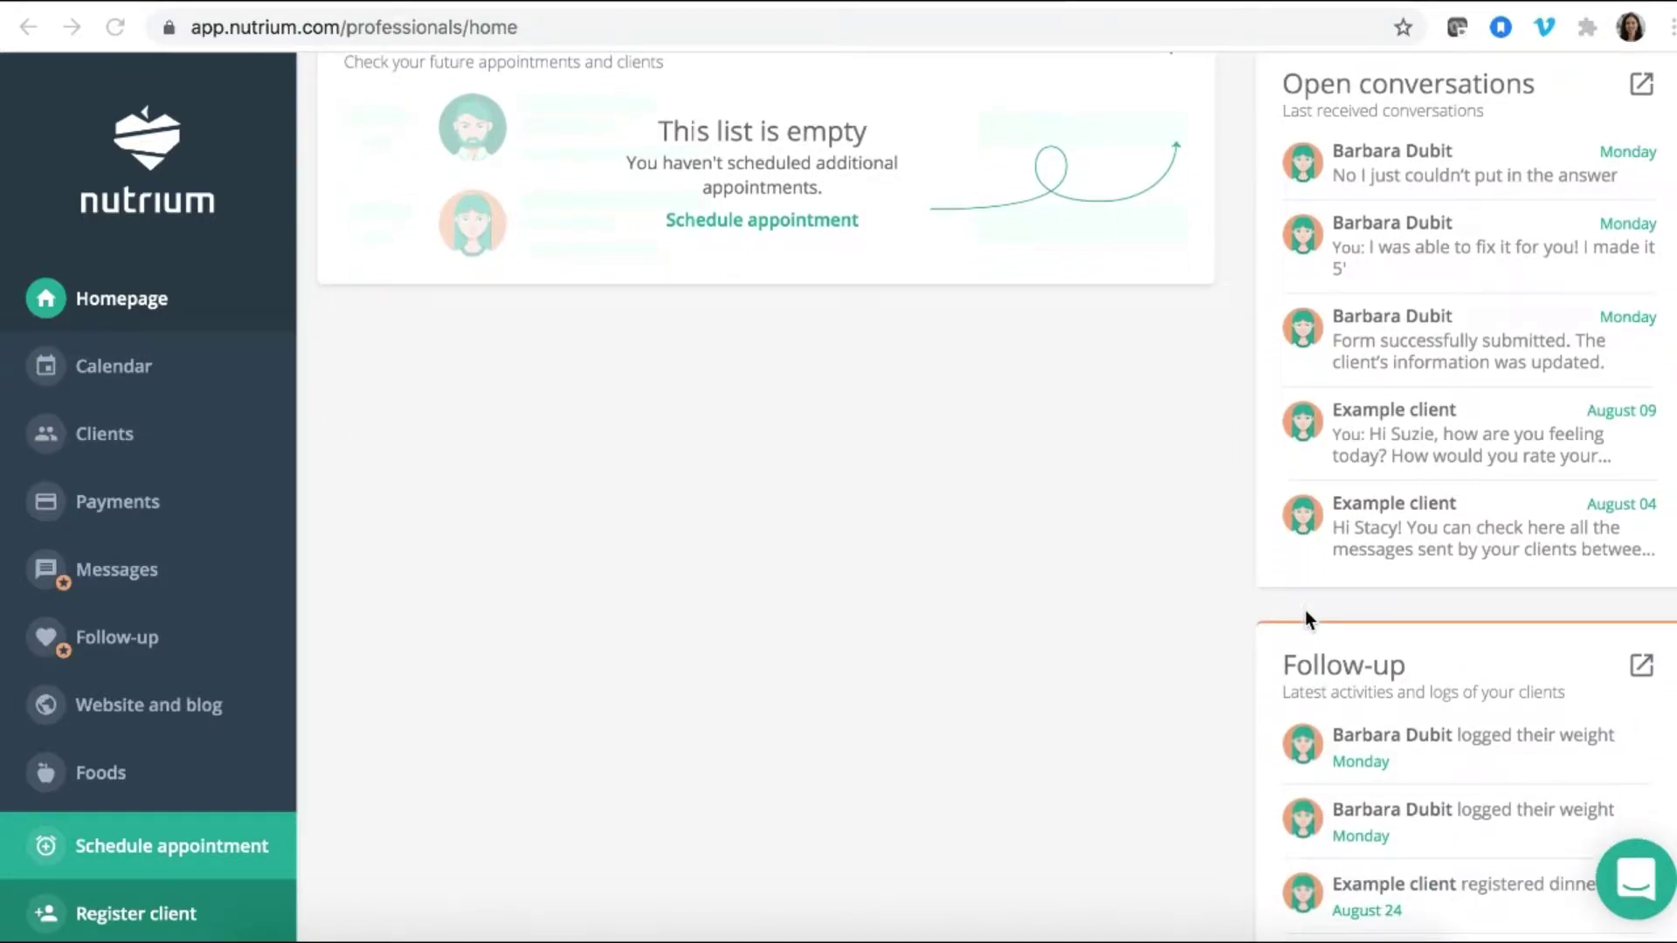
scroll(1304, 610, "up", 5)
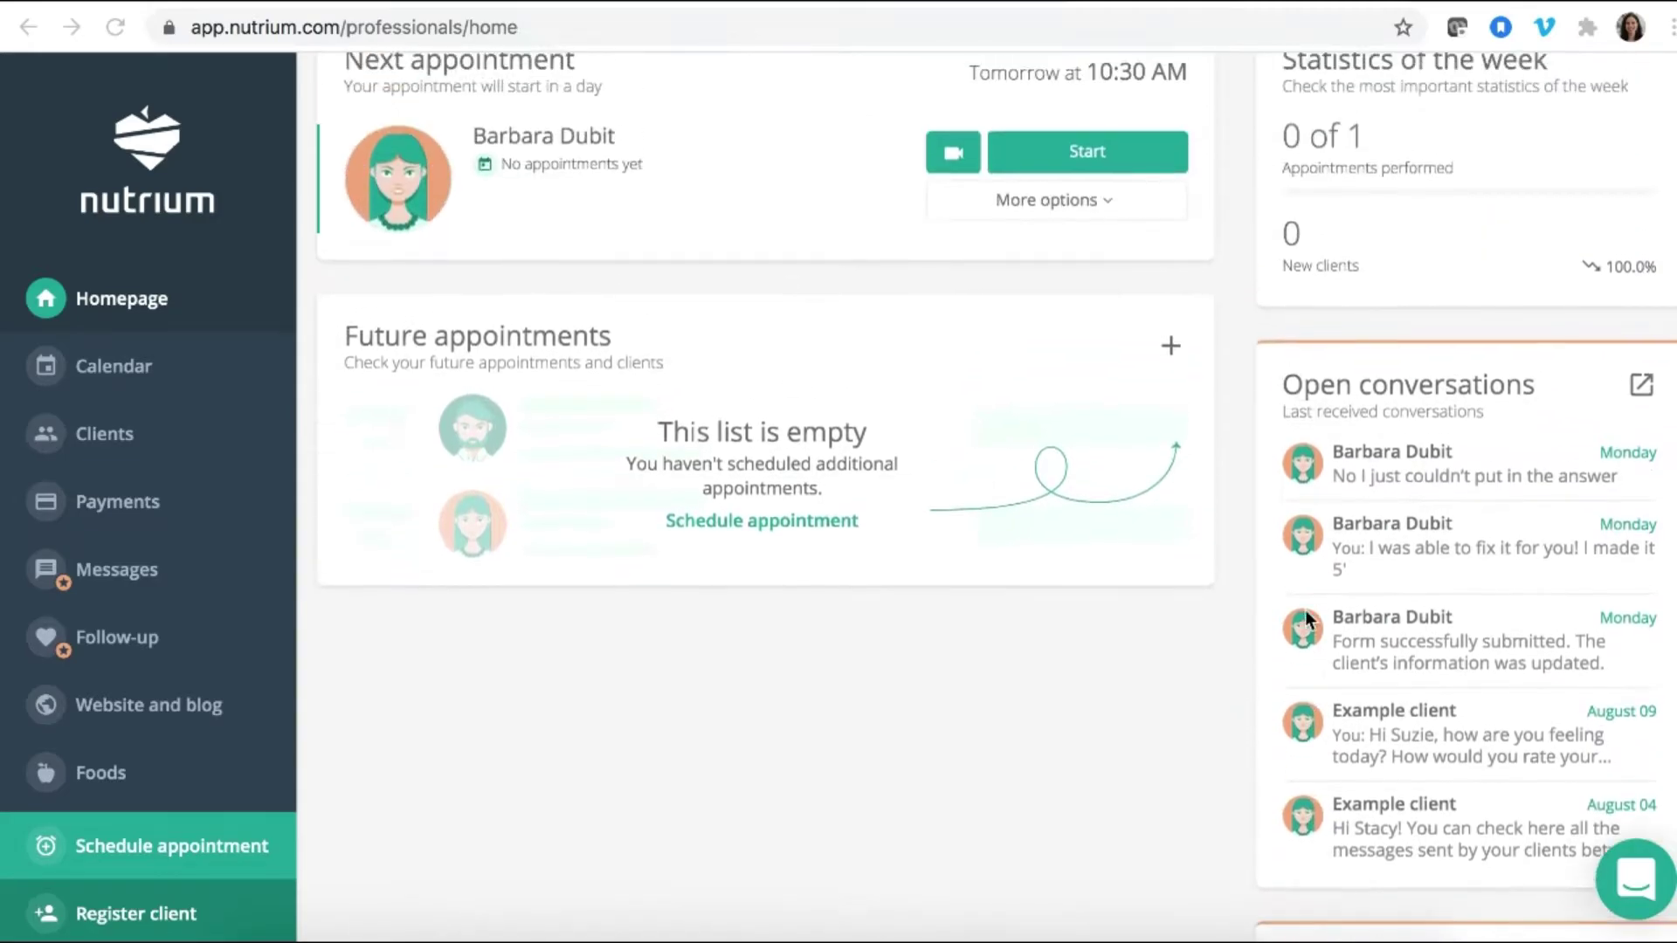
scroll(1305, 610, "up", 4)
scroll(957, 477, "up", 1)
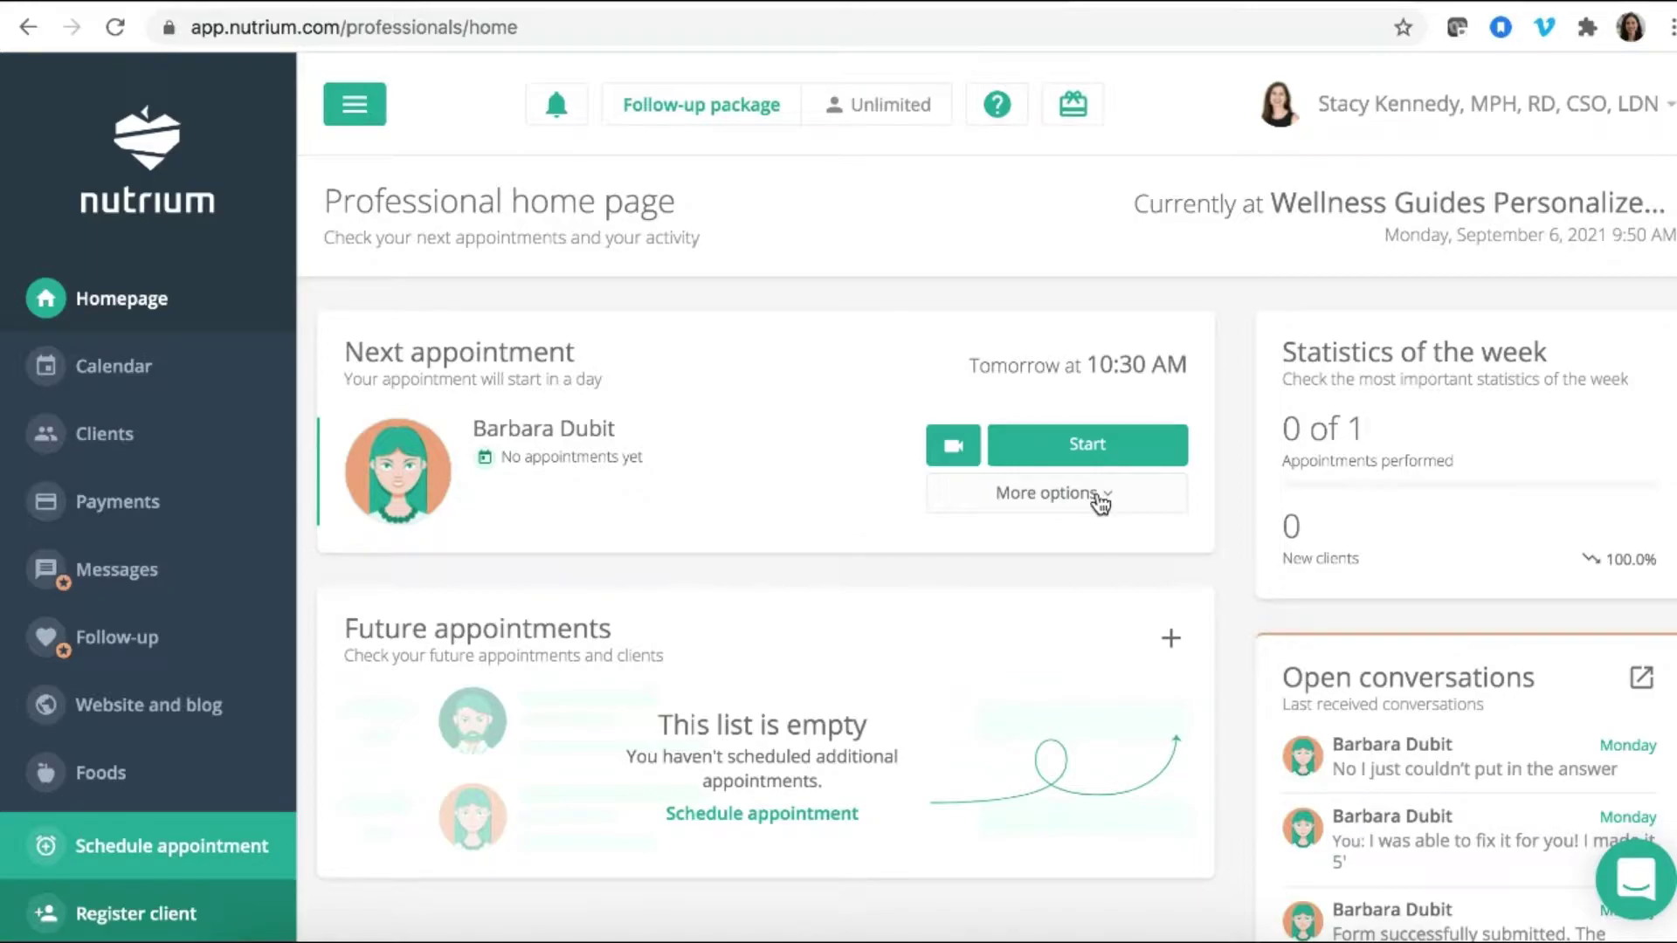
left_click(1100, 504)
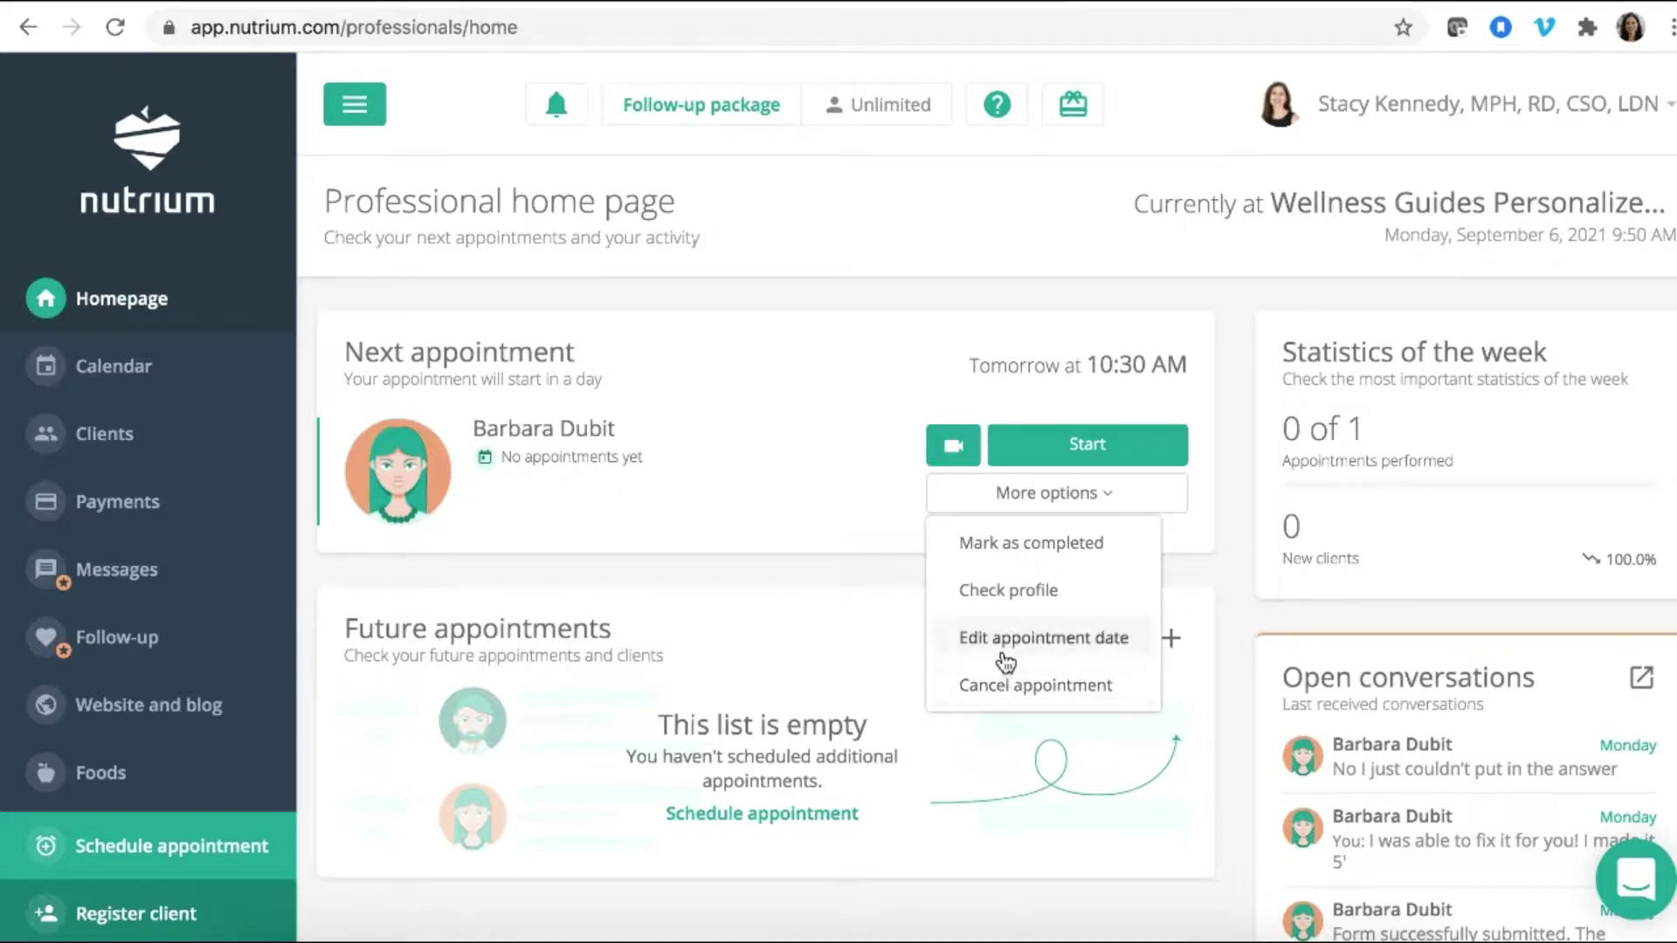
left_click(1042, 496)
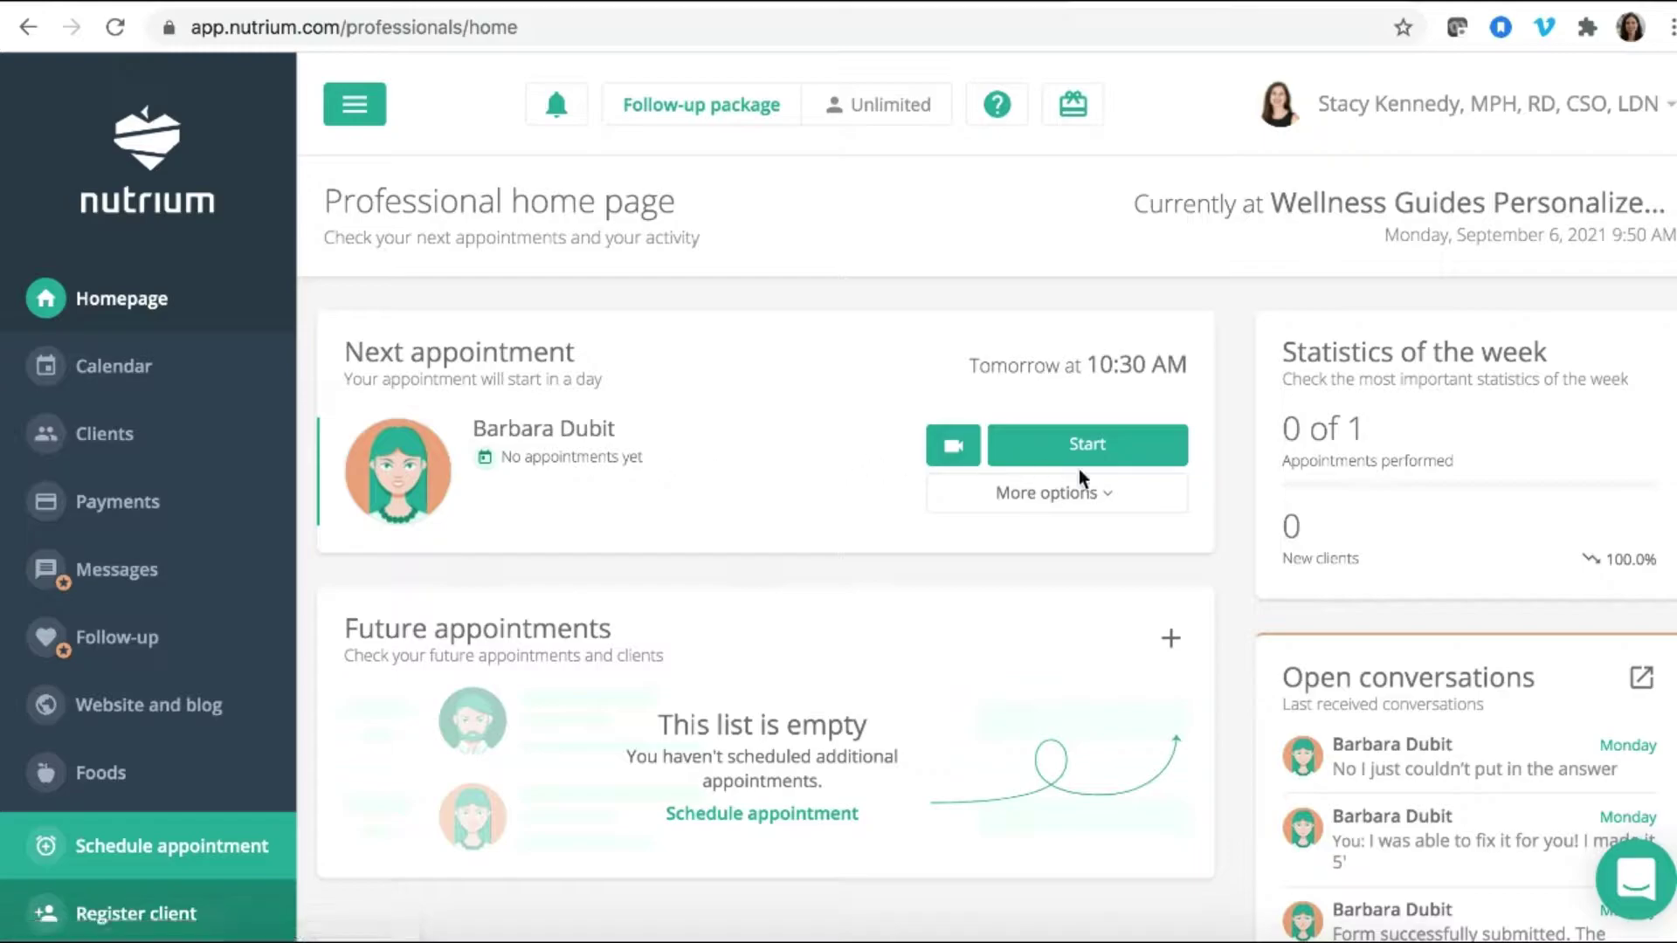
scroll(1077, 472, "down", 3)
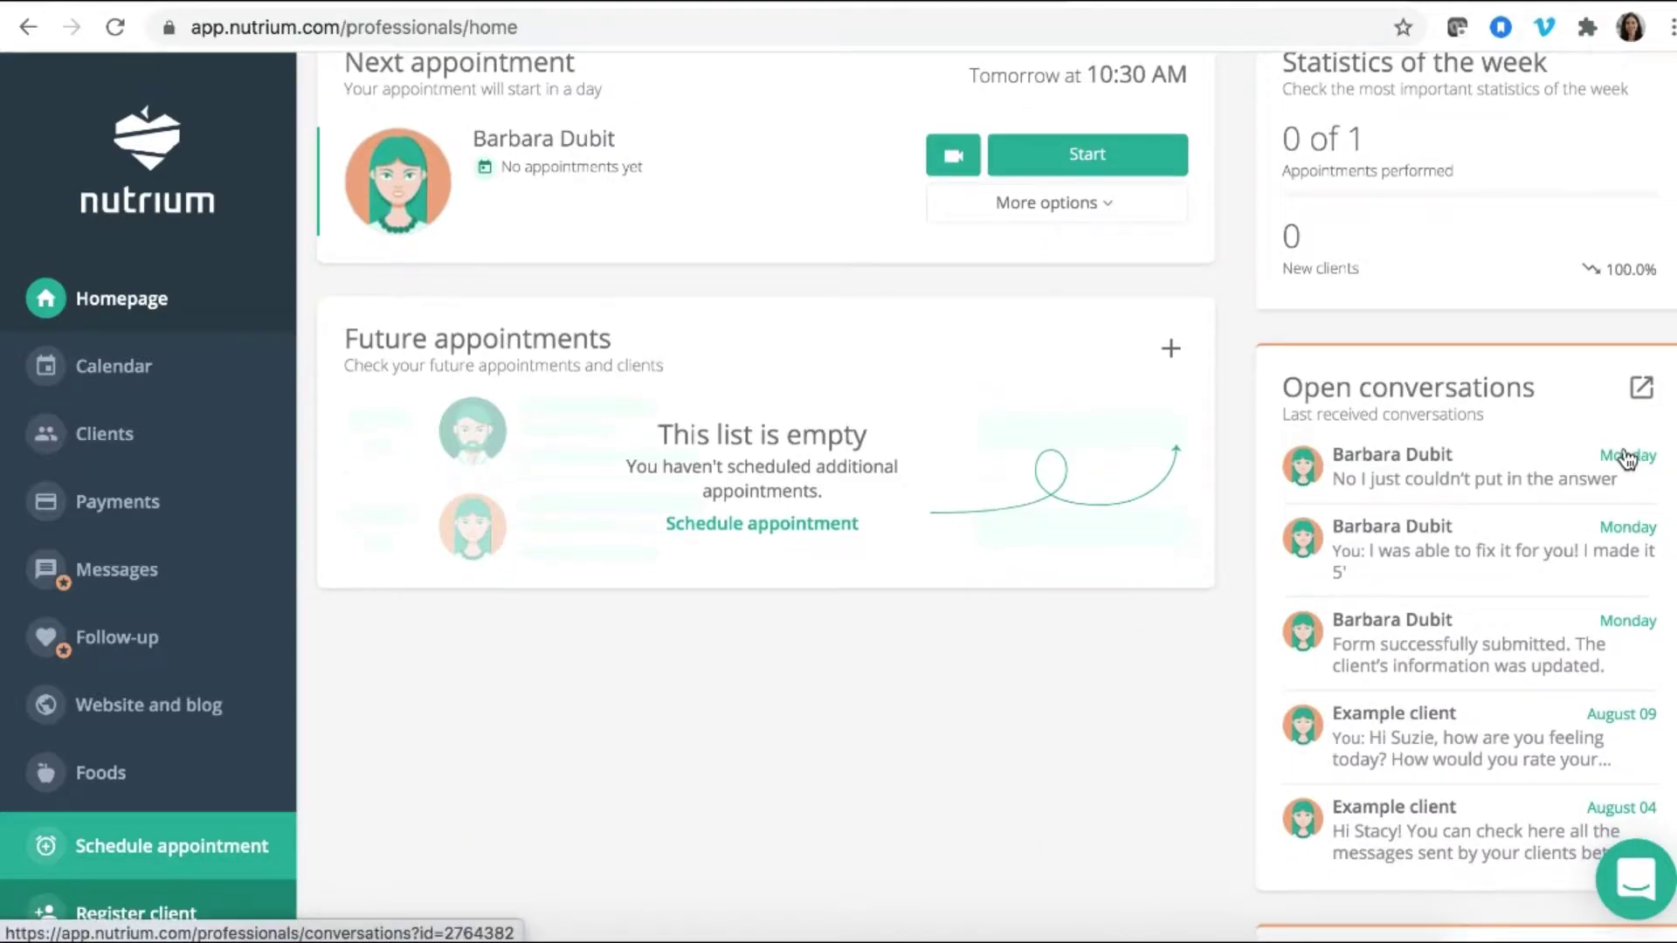
Expand the 'testing this out!' conversation and read through the whole exchange with the client
left_click(1626, 457)
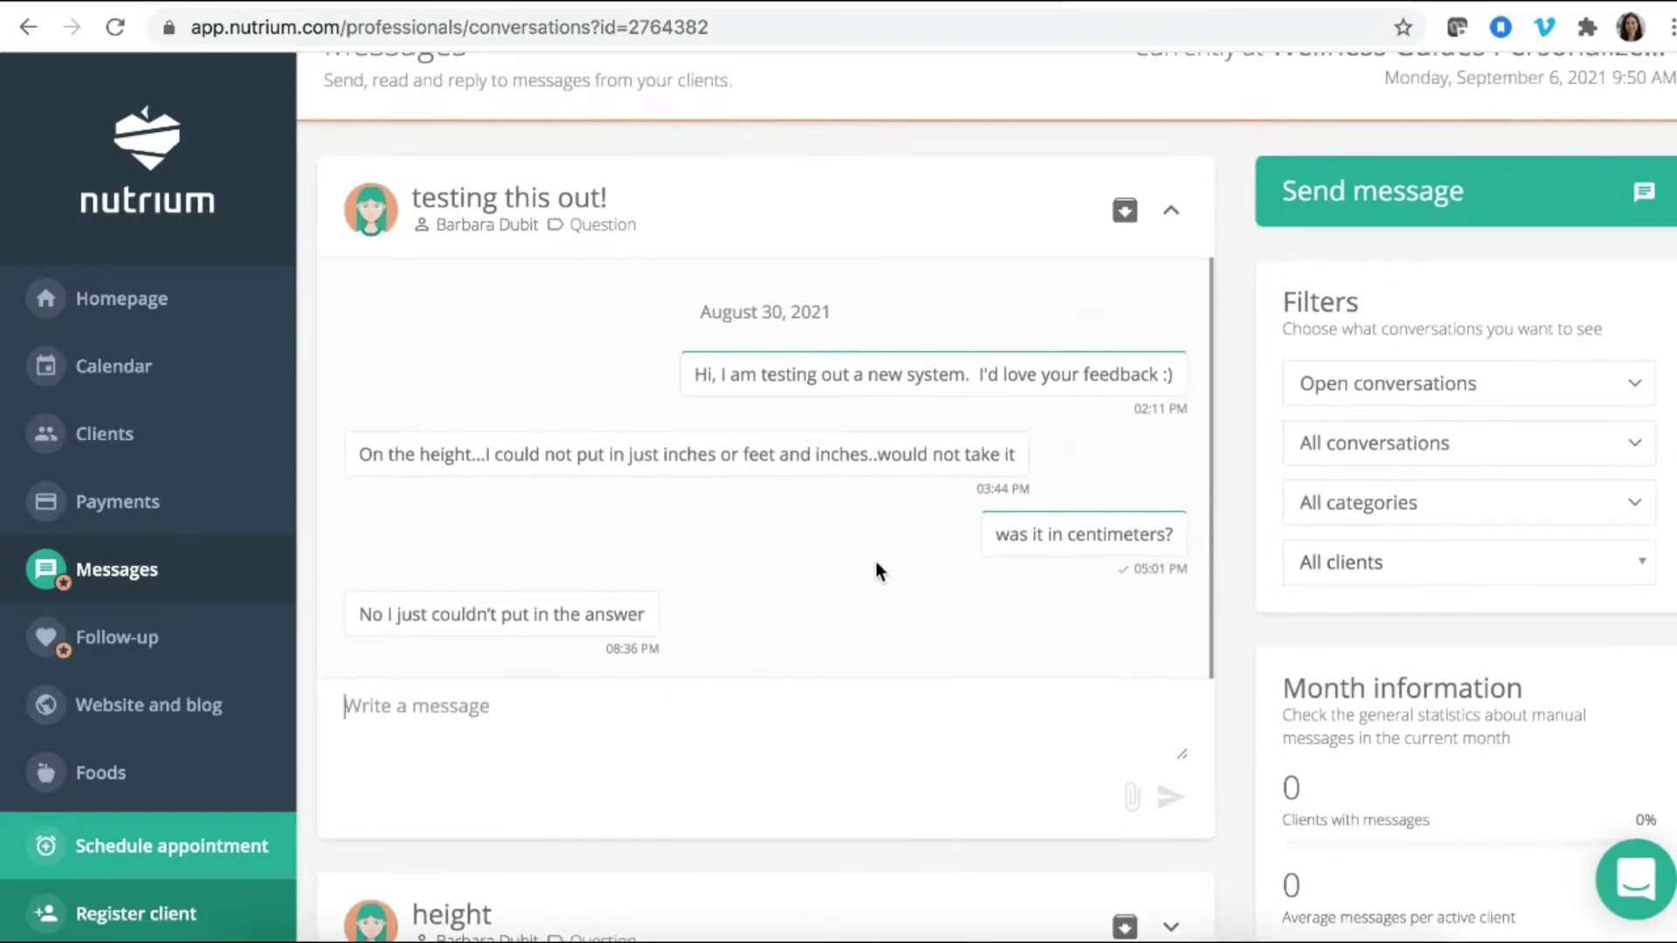
scroll(662, 659, "down", 1)
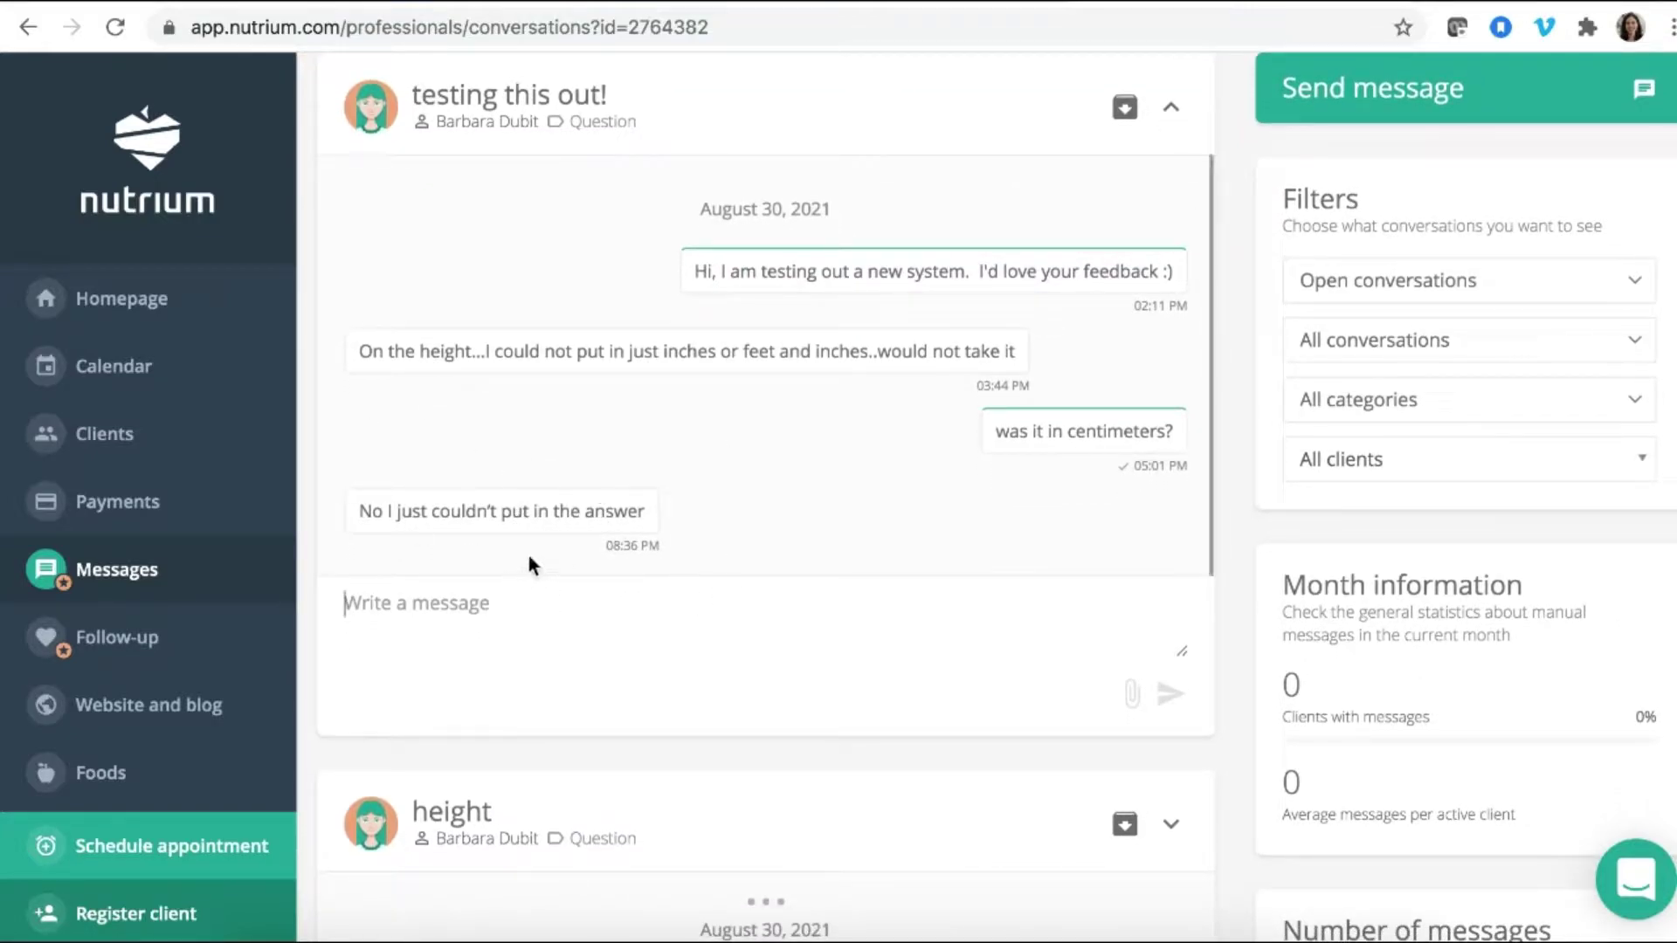
scroll(684, 526, "down", 2)
scroll(685, 535, "down", 2)
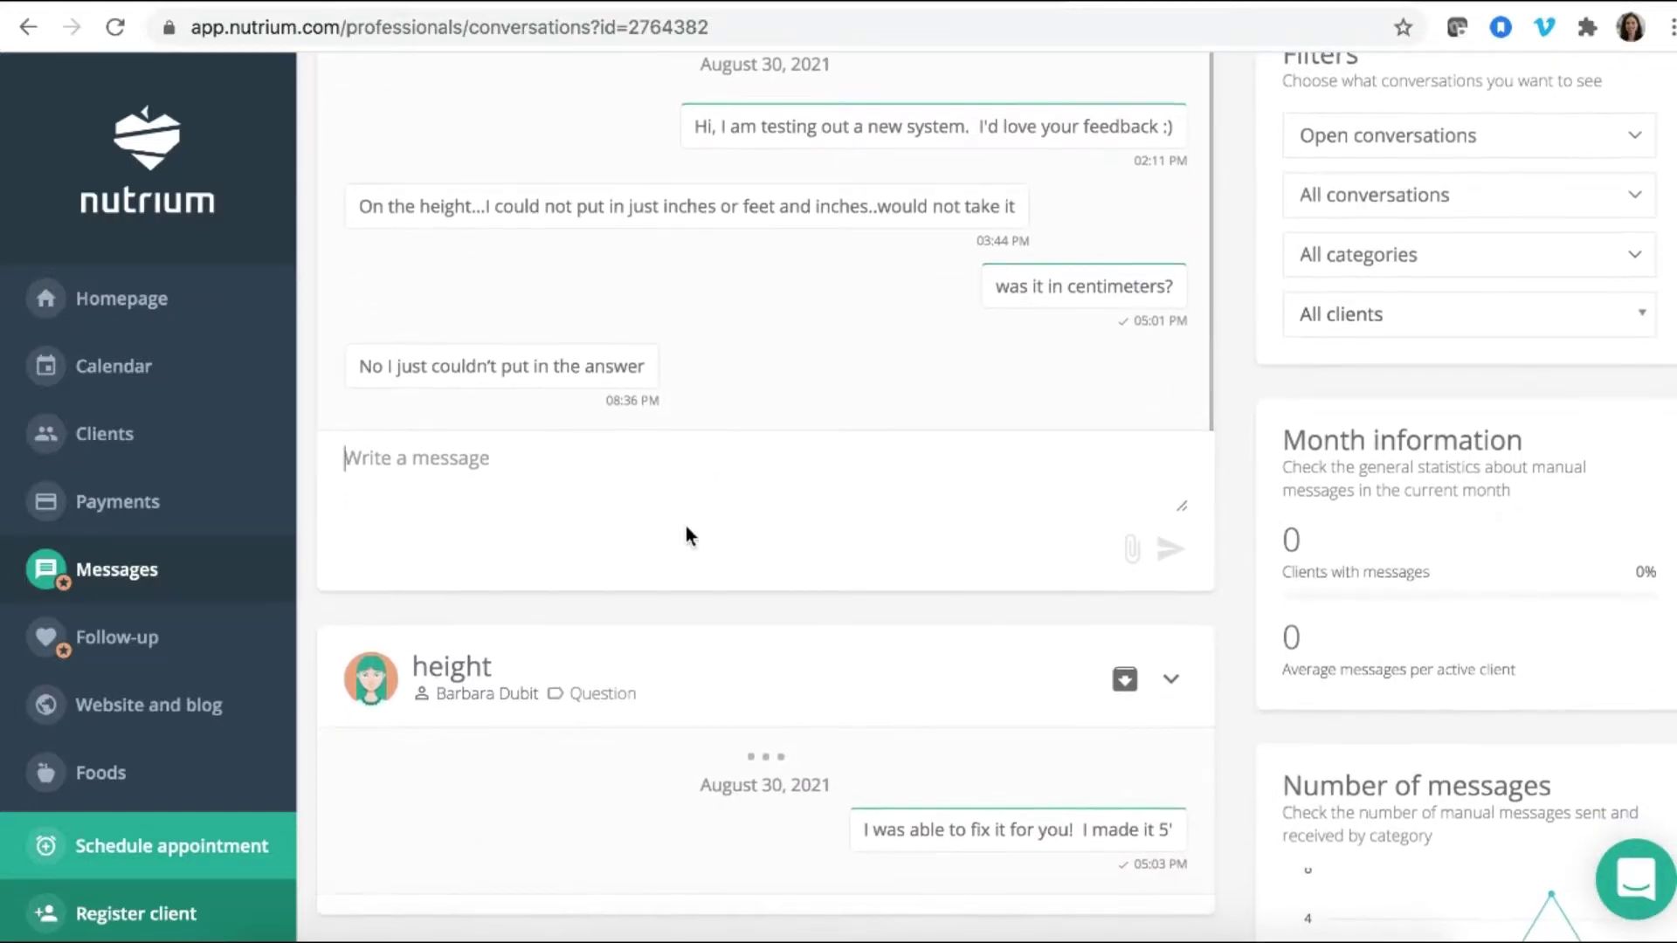
scroll(685, 529, "down", 2)
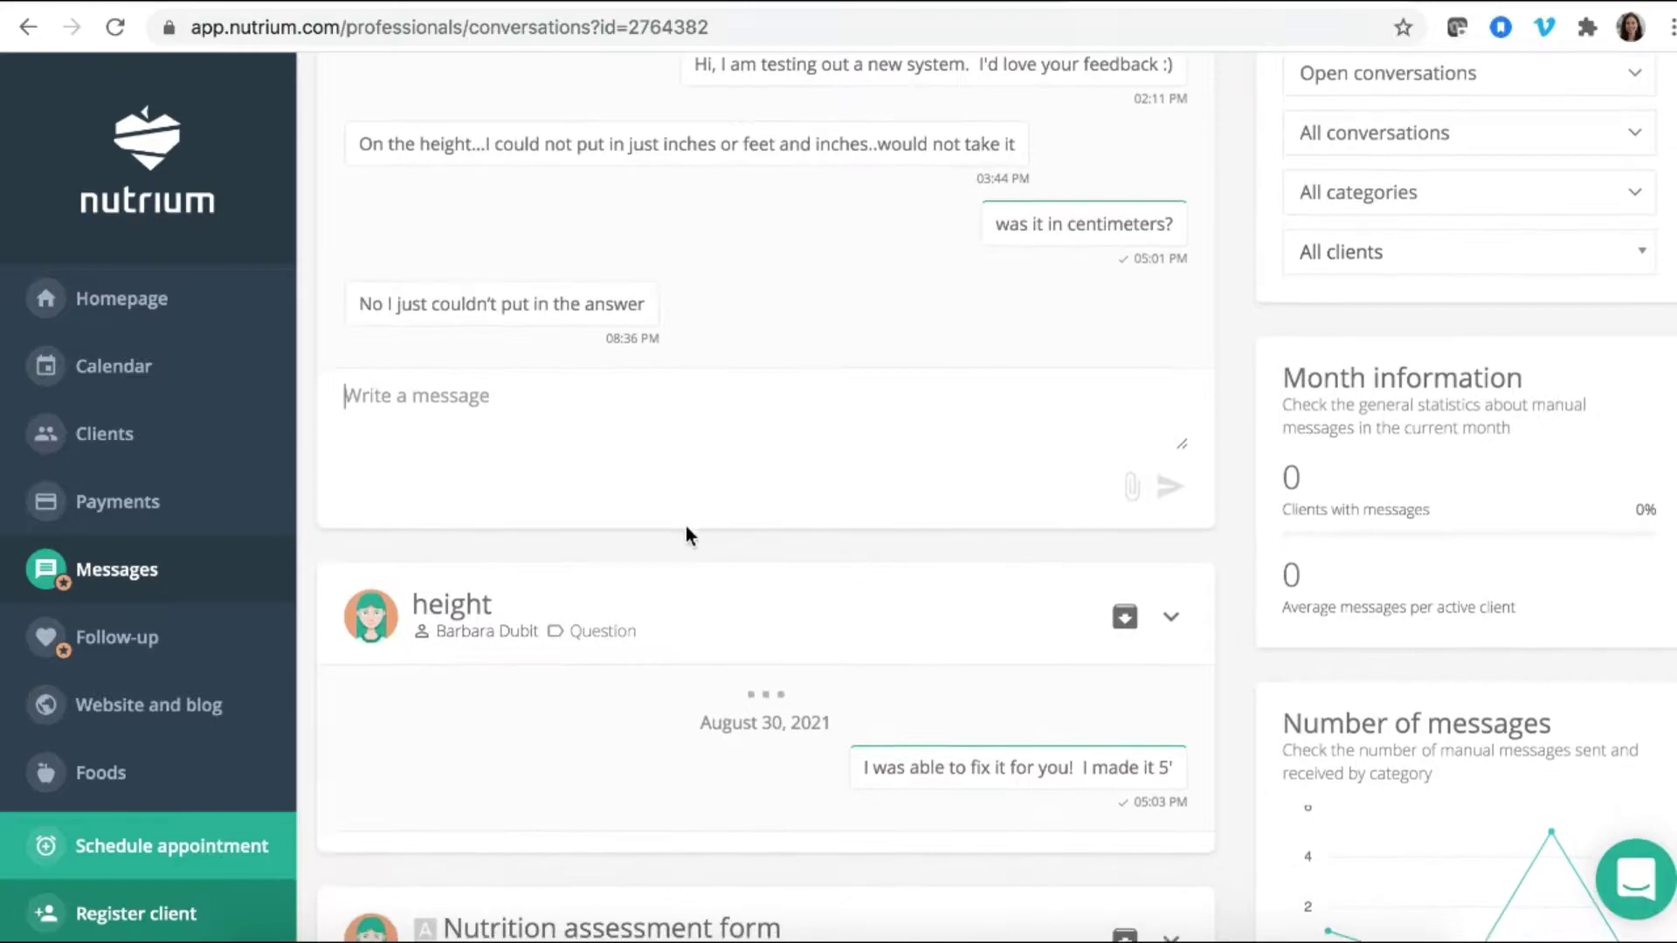
scroll(685, 526, "down", 3)
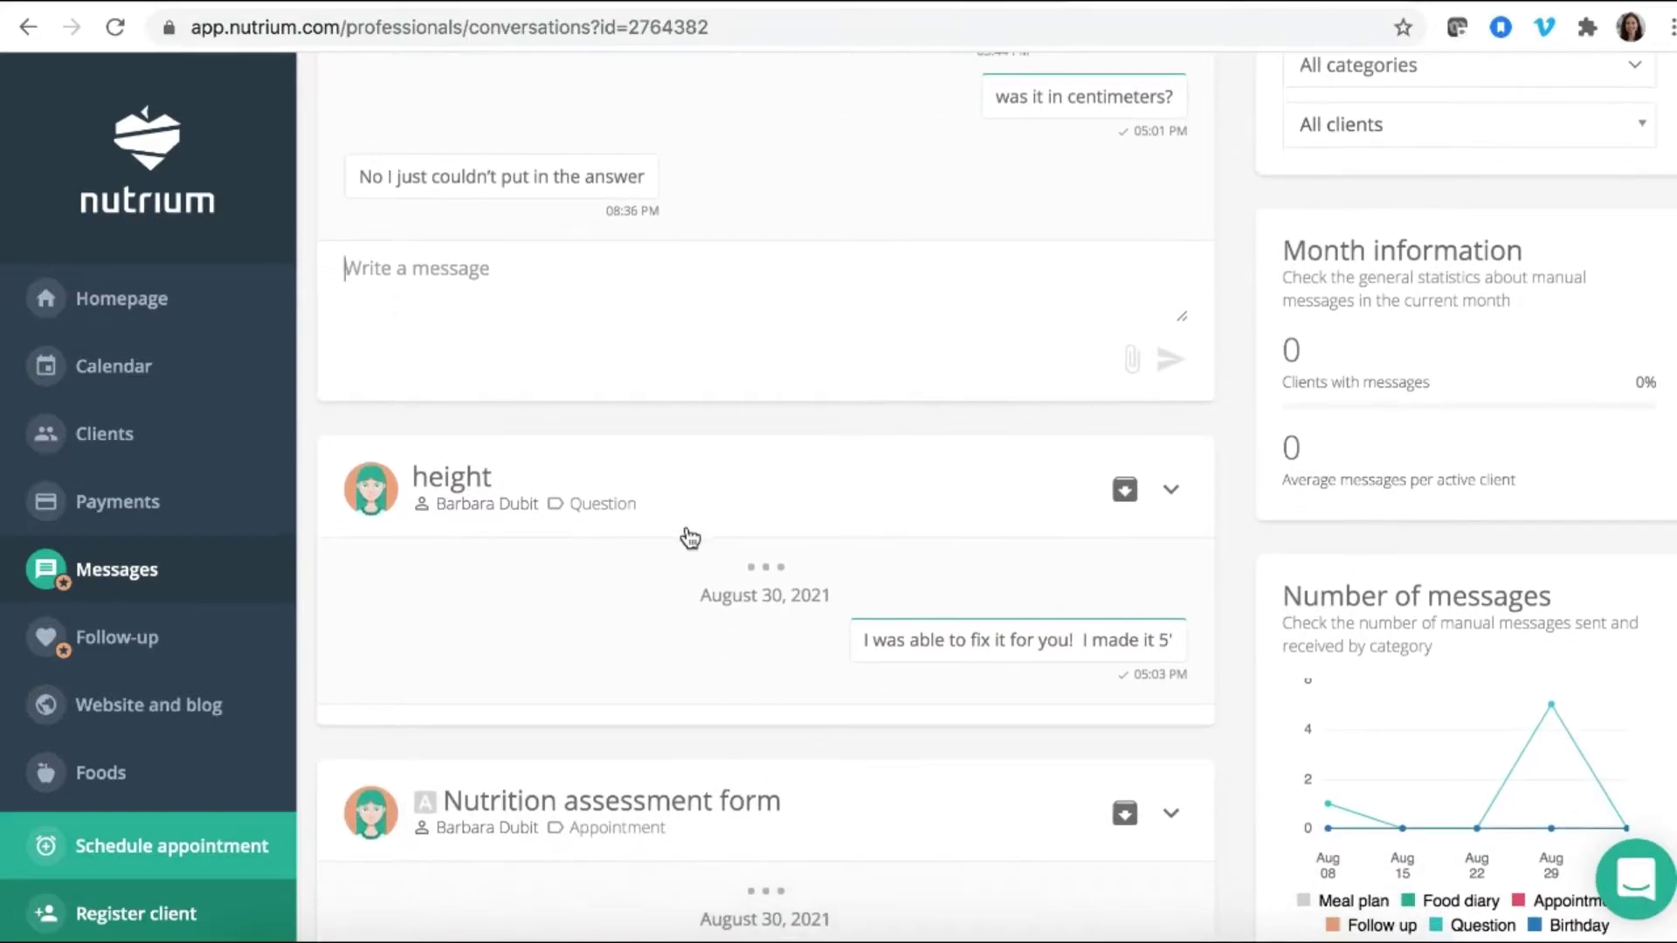
scroll(690, 537, "down", 8)
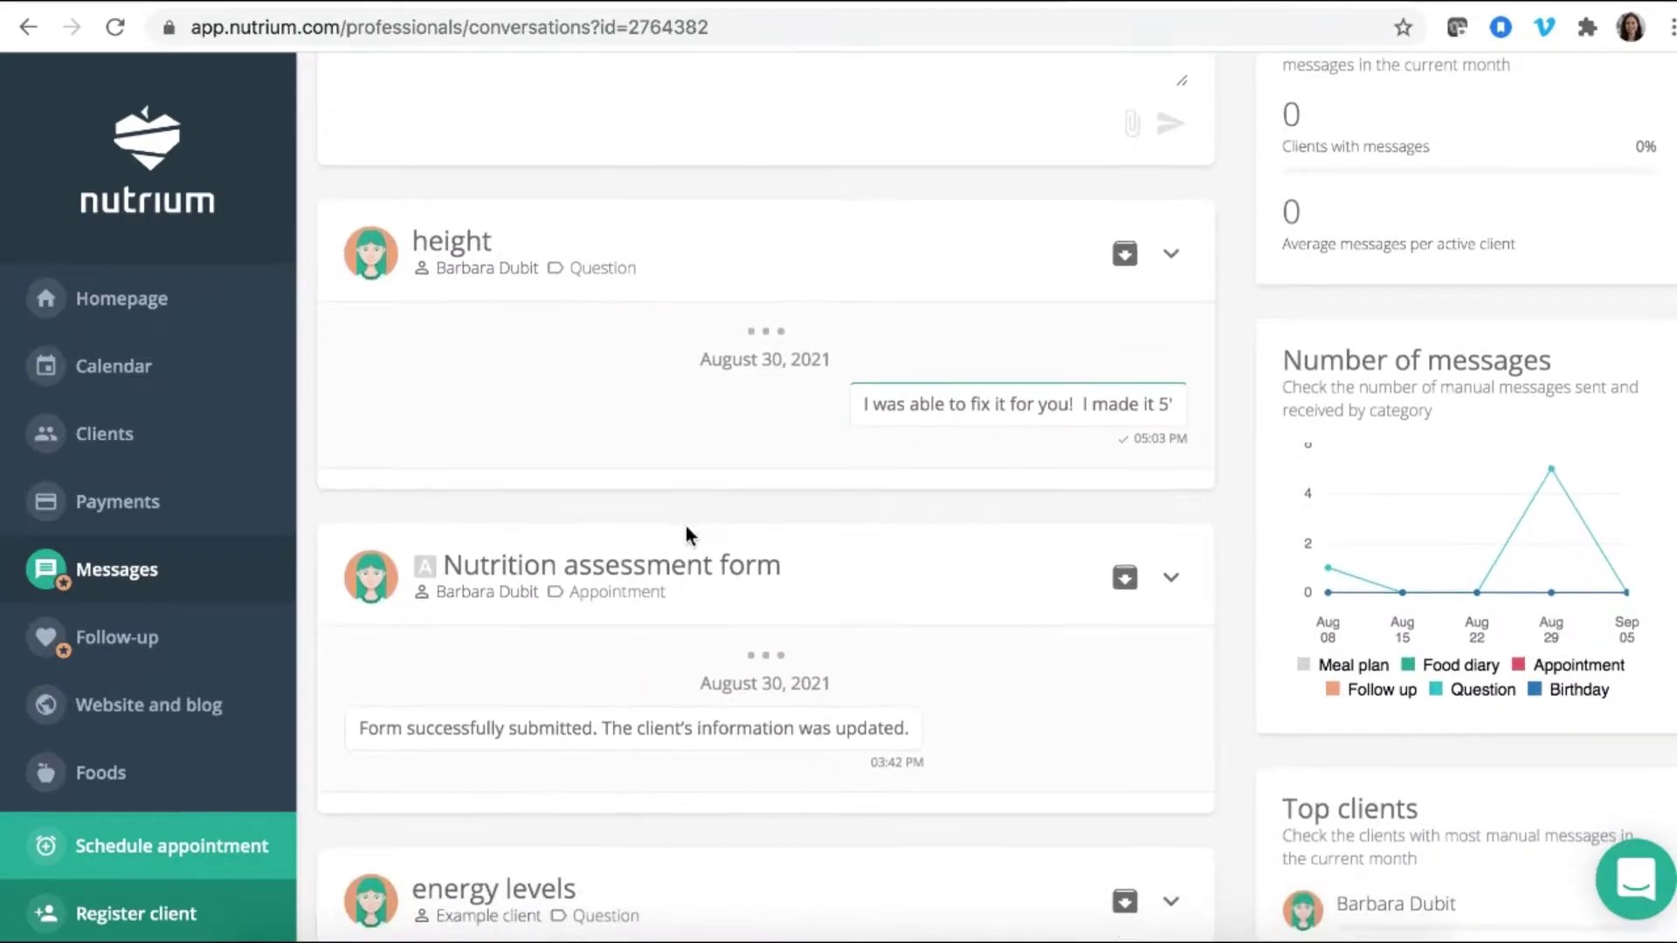
scroll(686, 536, "down", 4)
scroll(868, 722, "down", 4)
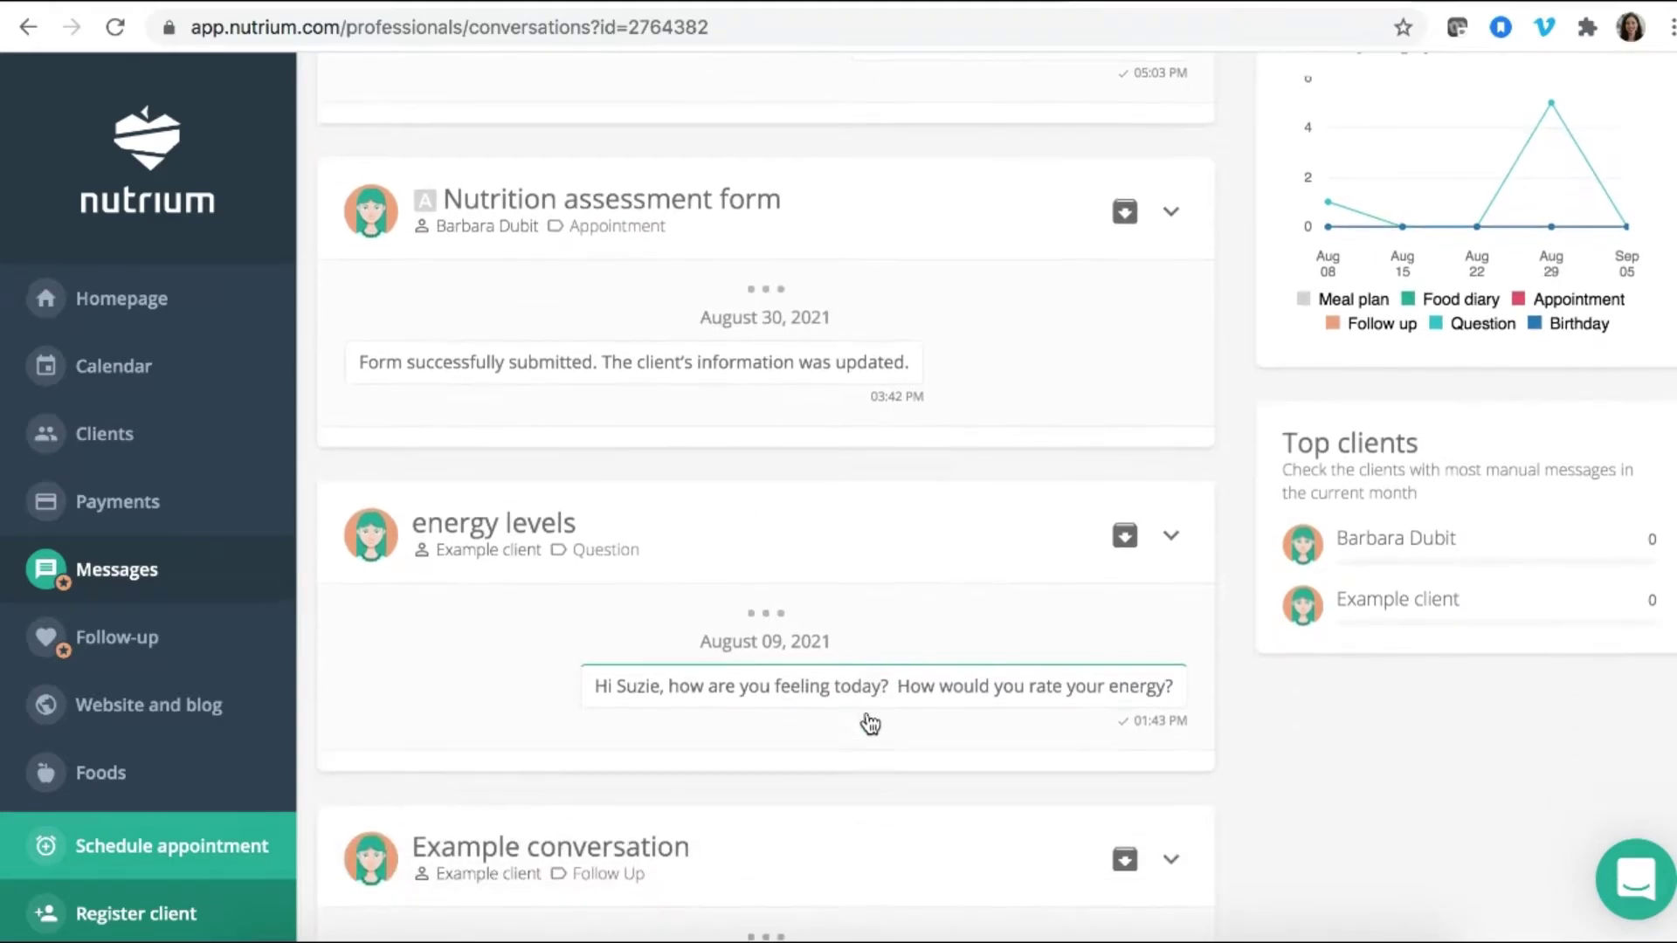
scroll(1045, 816, "down", 4)
Return to the top of the Messages page with its filters and monthly statistics
scroll(1044, 797, "up", 3)
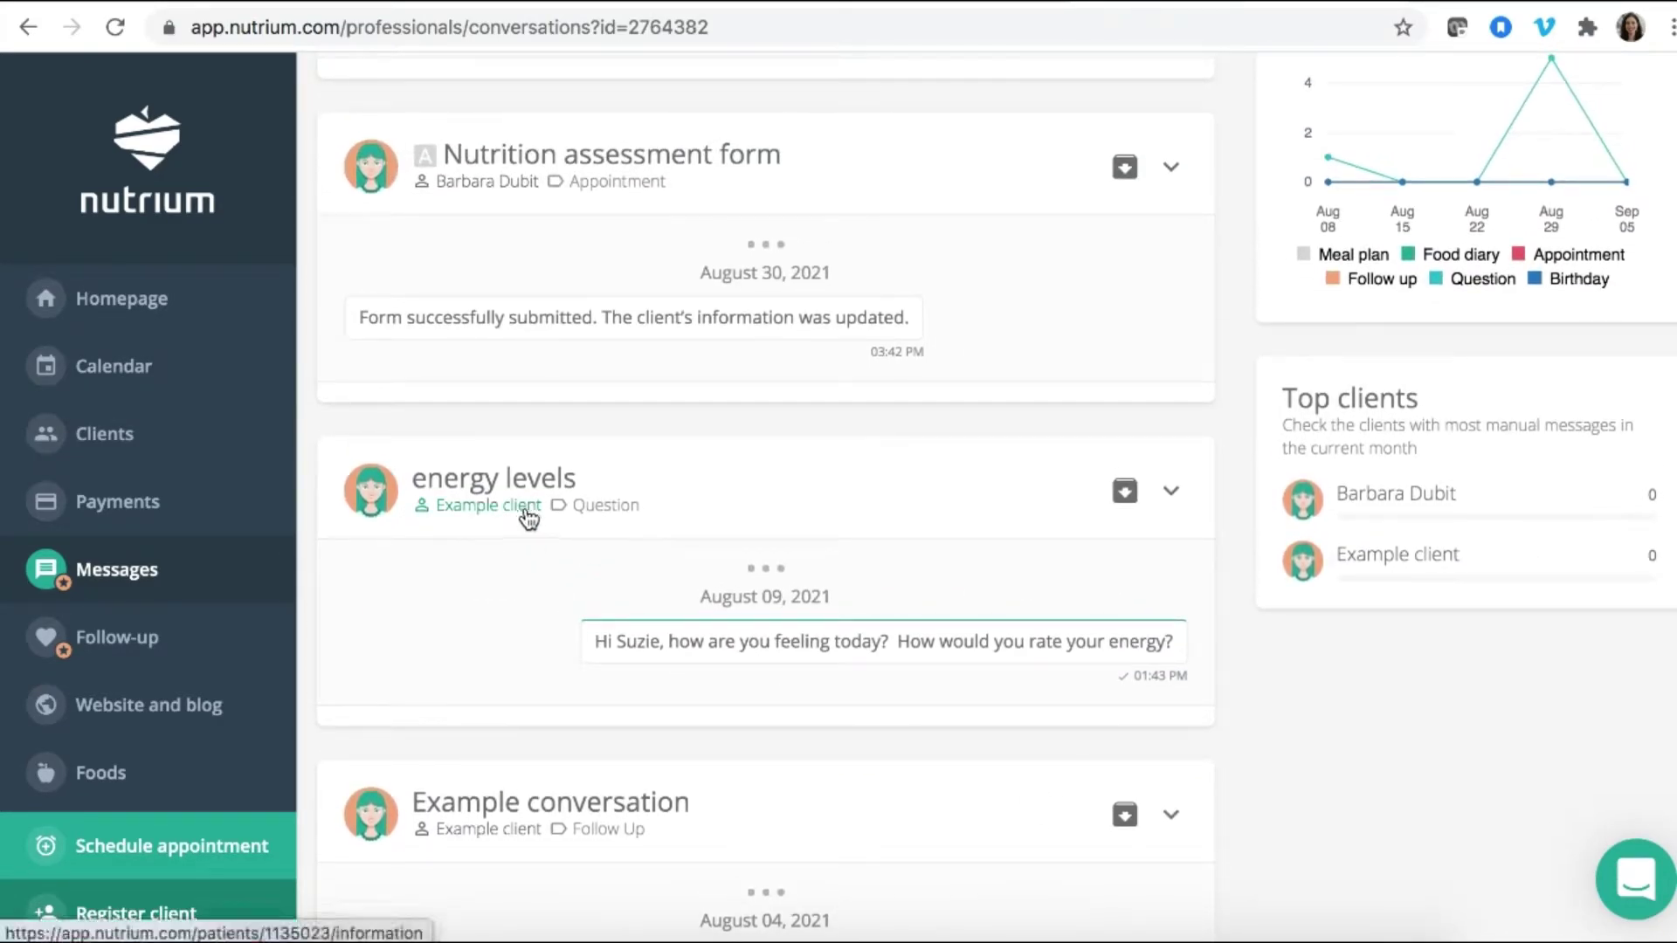
scroll(943, 637, "up", 7)
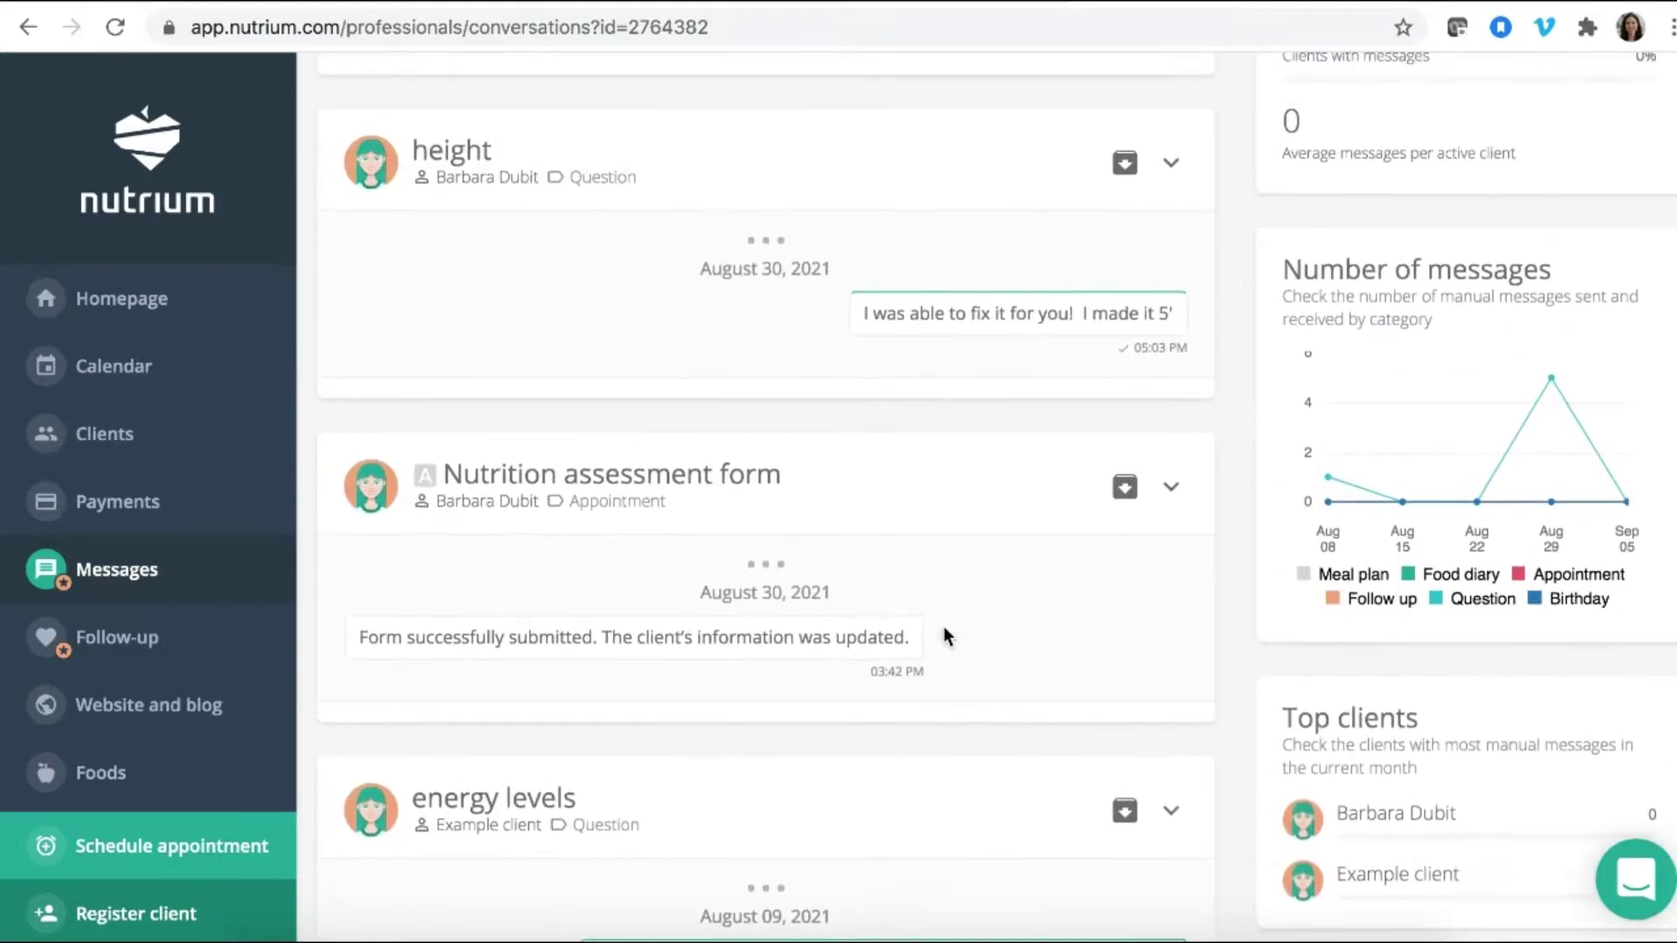
scroll(947, 638, "up", 15)
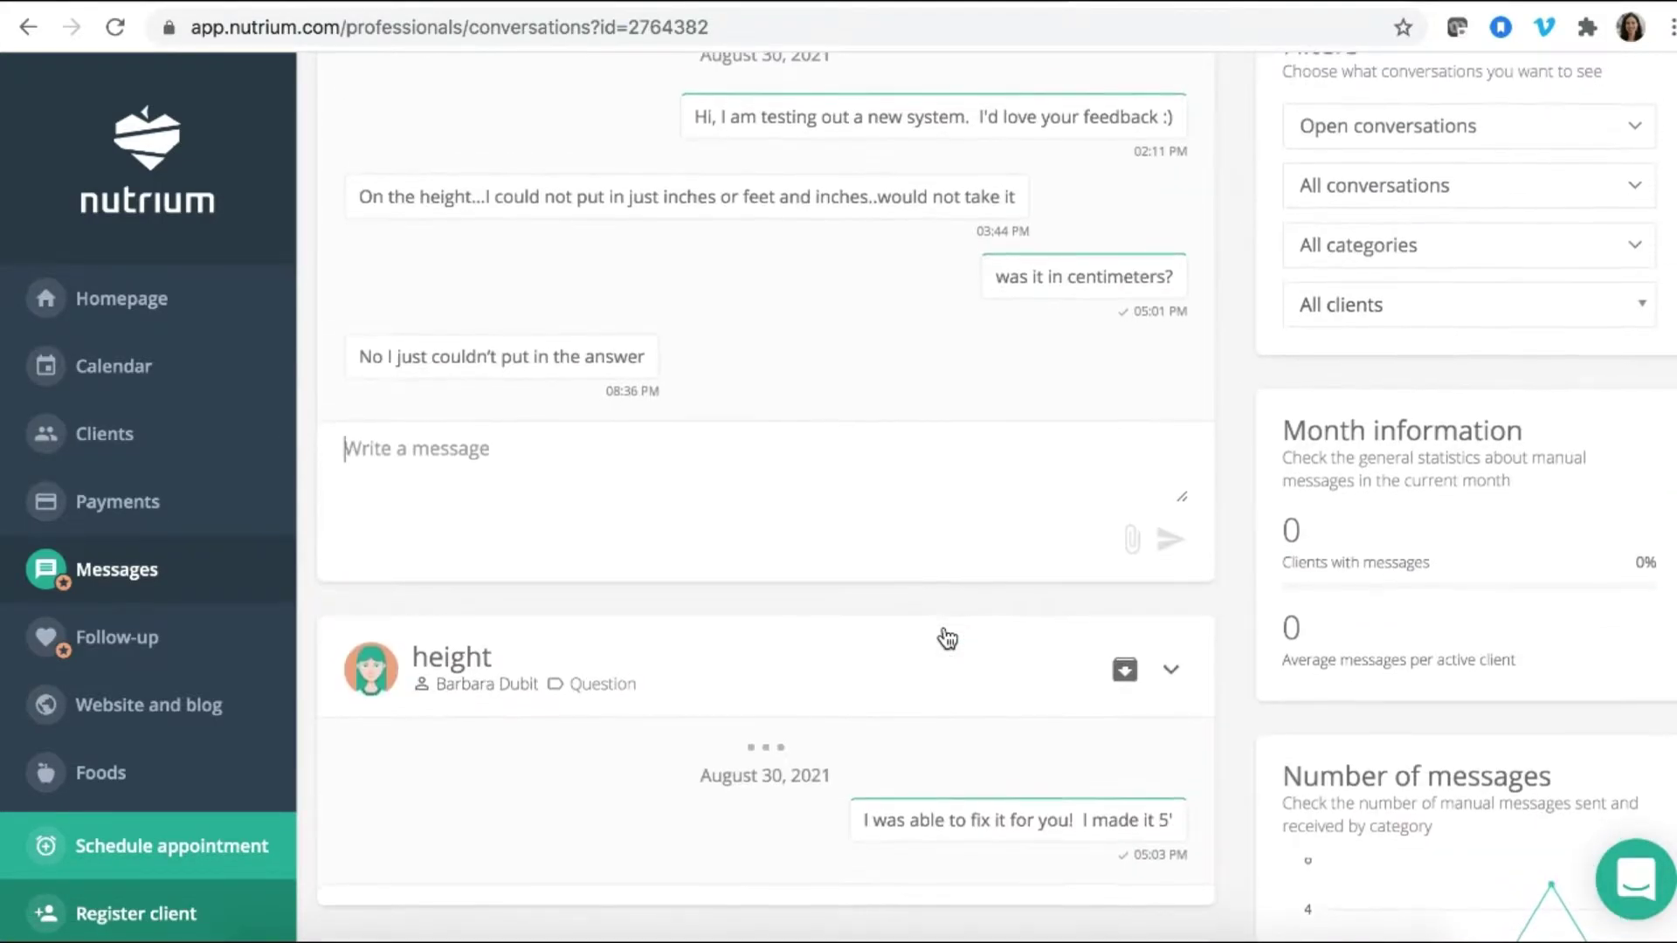
scroll(947, 639, "up", 2)
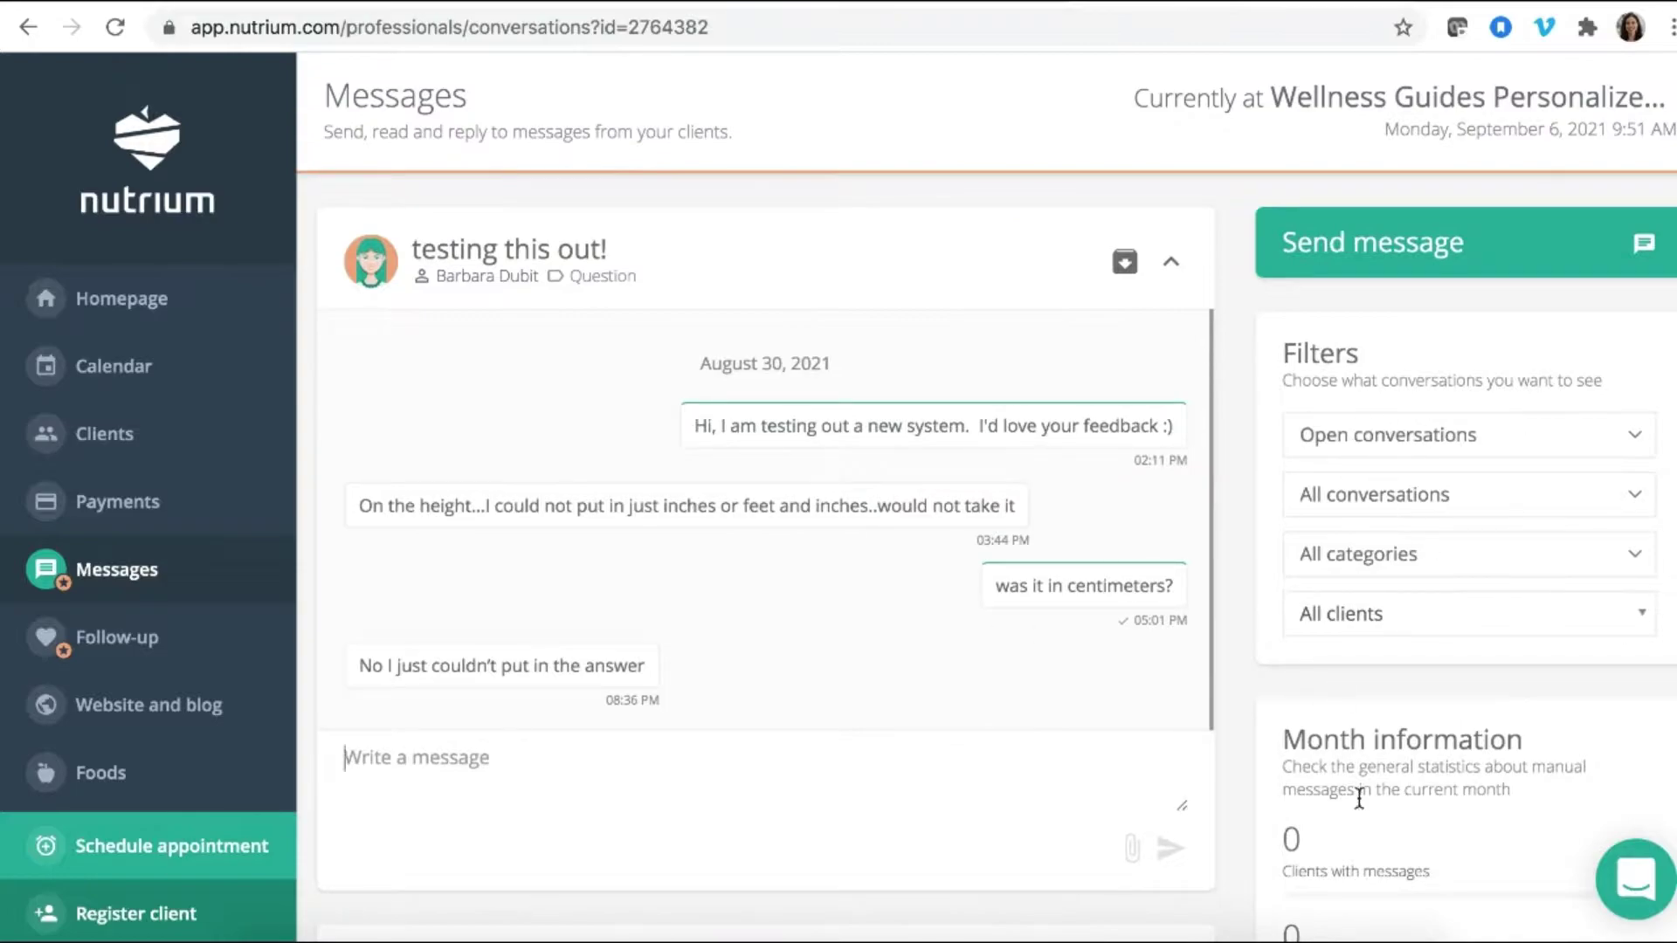
scroll(796, 597, "up", 2)
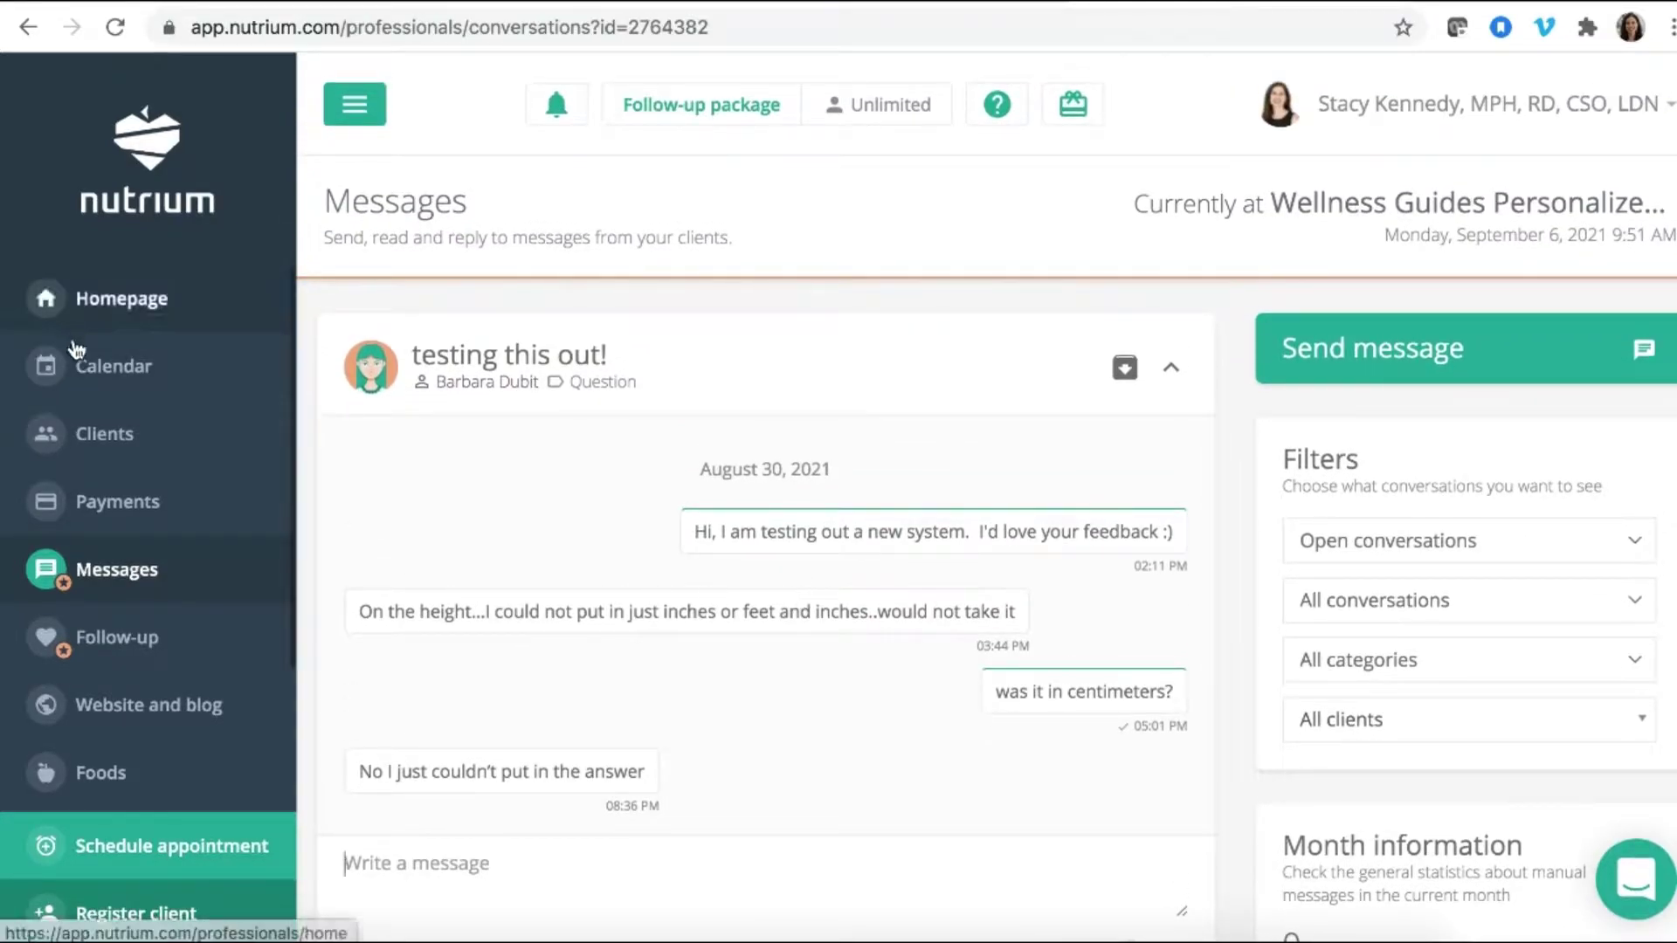
Open Payments and check the empty history with US$ 0.00 pending and available balances
left_click(130, 499)
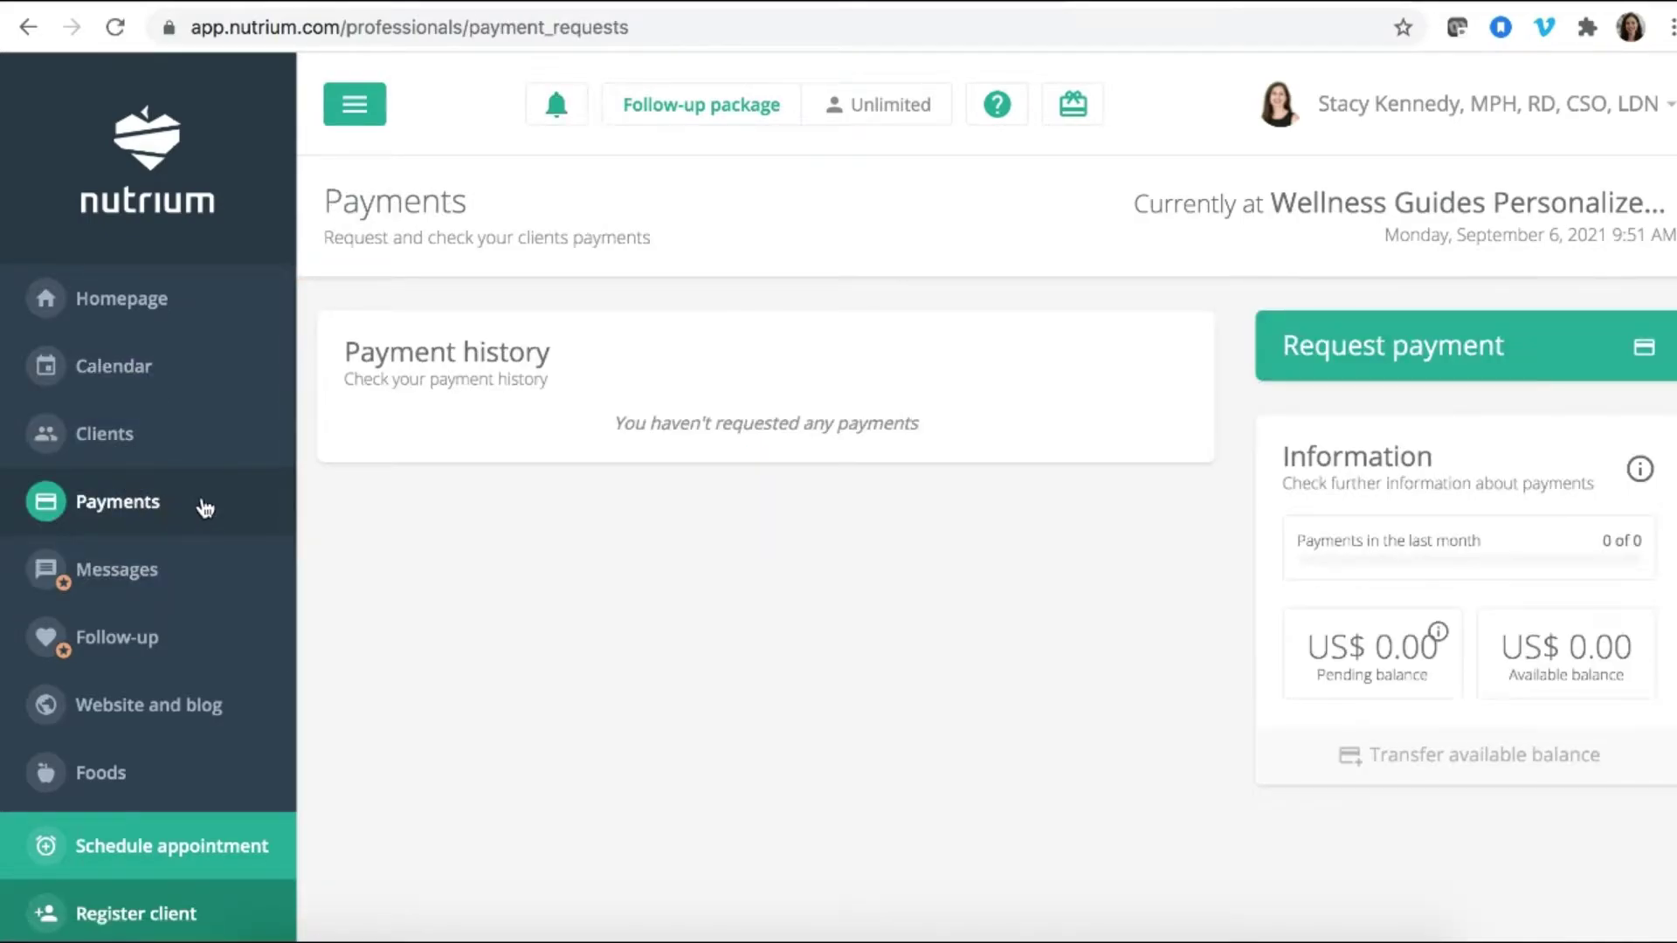
scroll(902, 661, "down", 2)
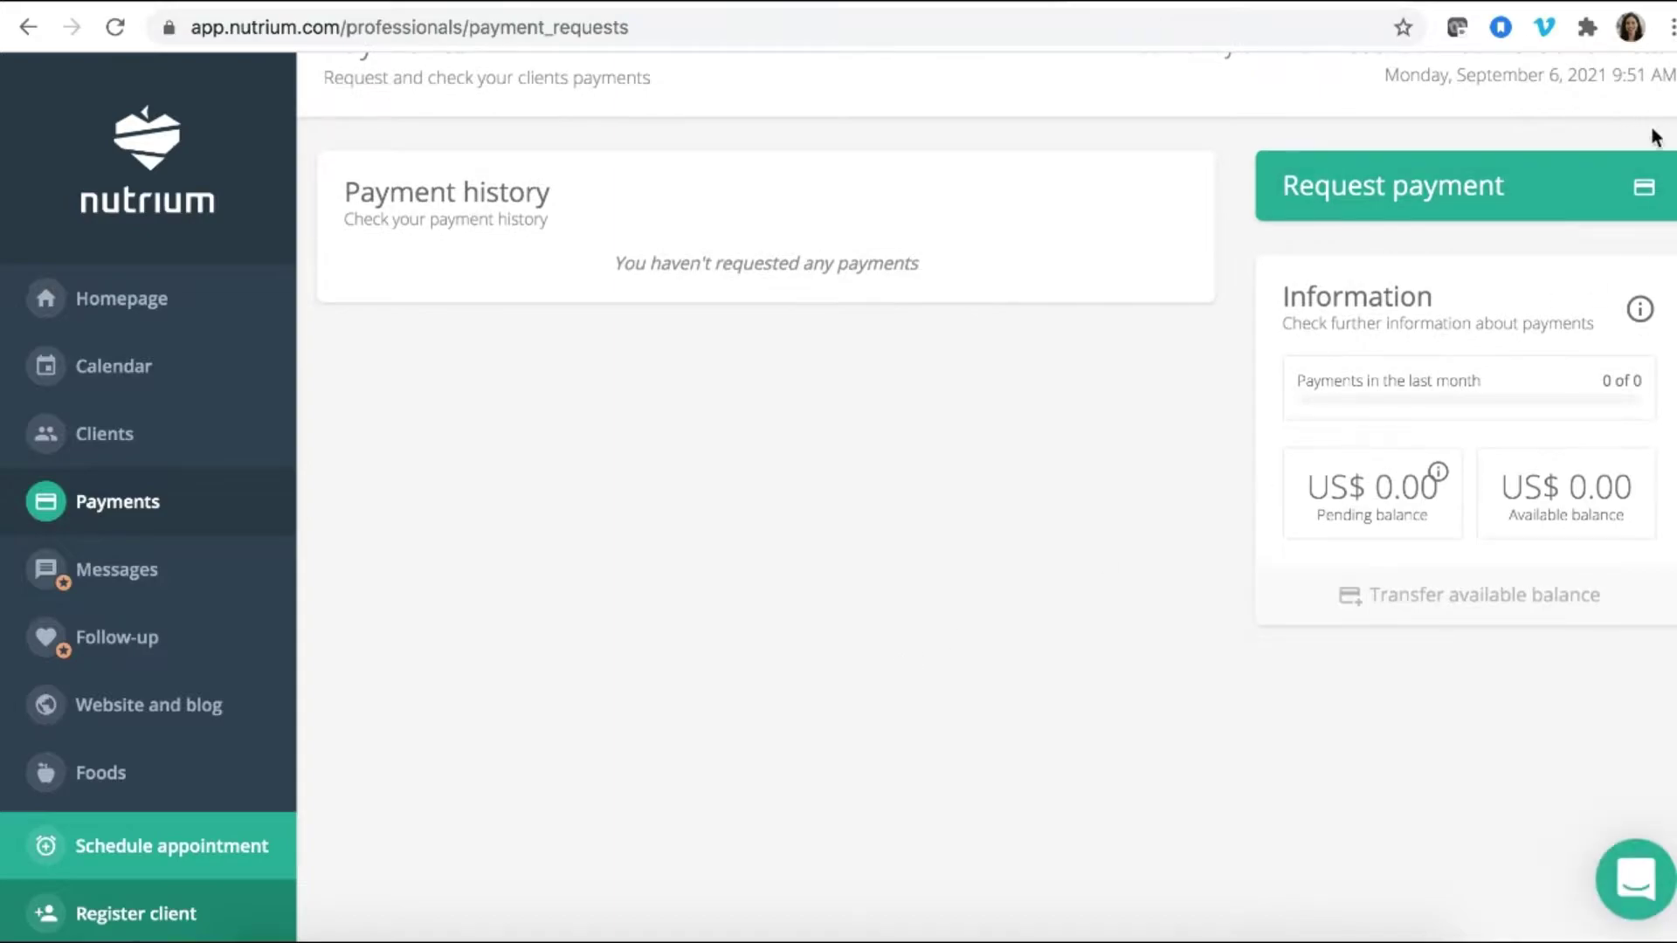
scroll(1622, 185, "up", 2)
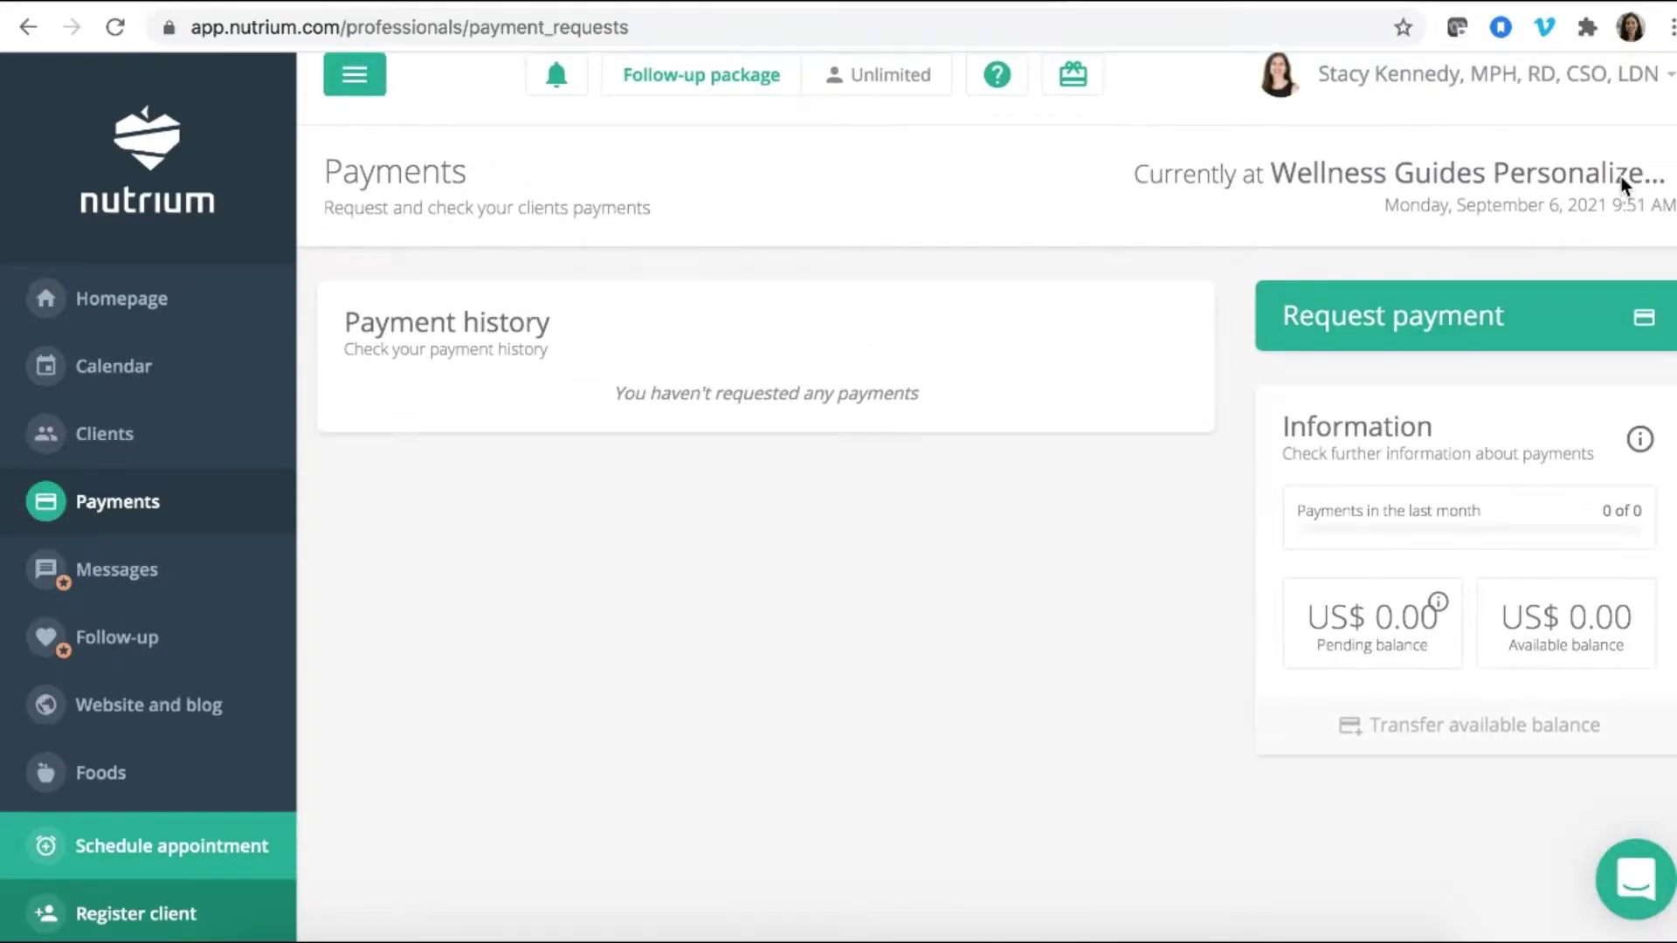
scroll(1596, 243, "up", 1)
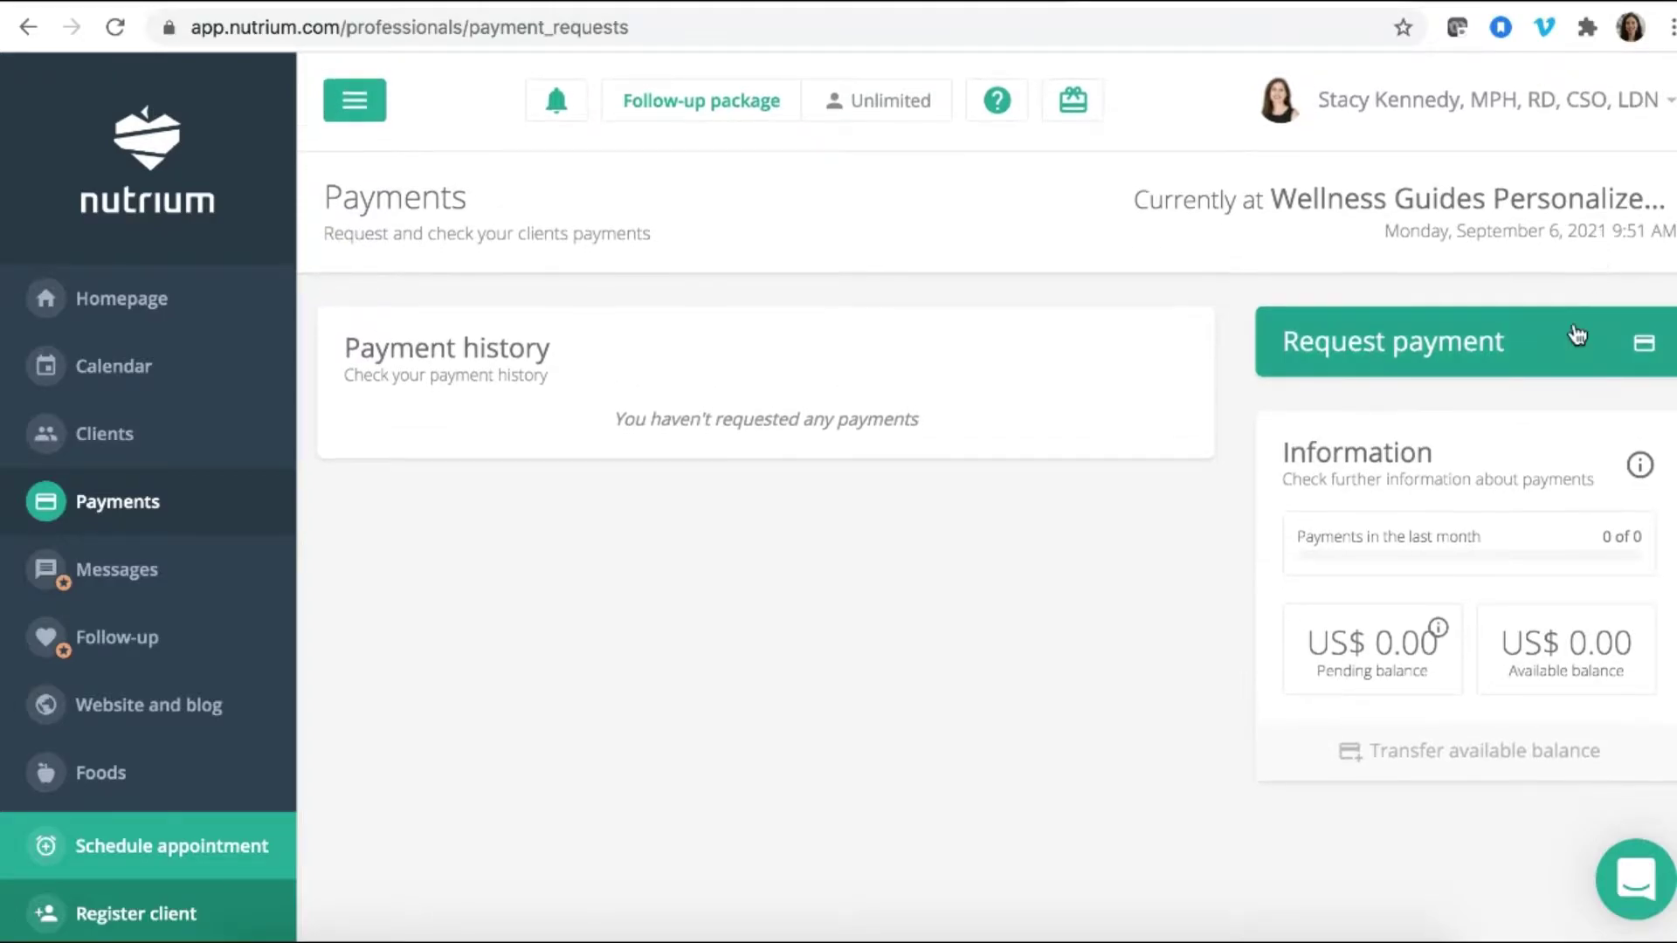
Request a US$ 99.00 payment by e-mail from a client for Follow up 1:1 sessions
left_click(1617, 325)
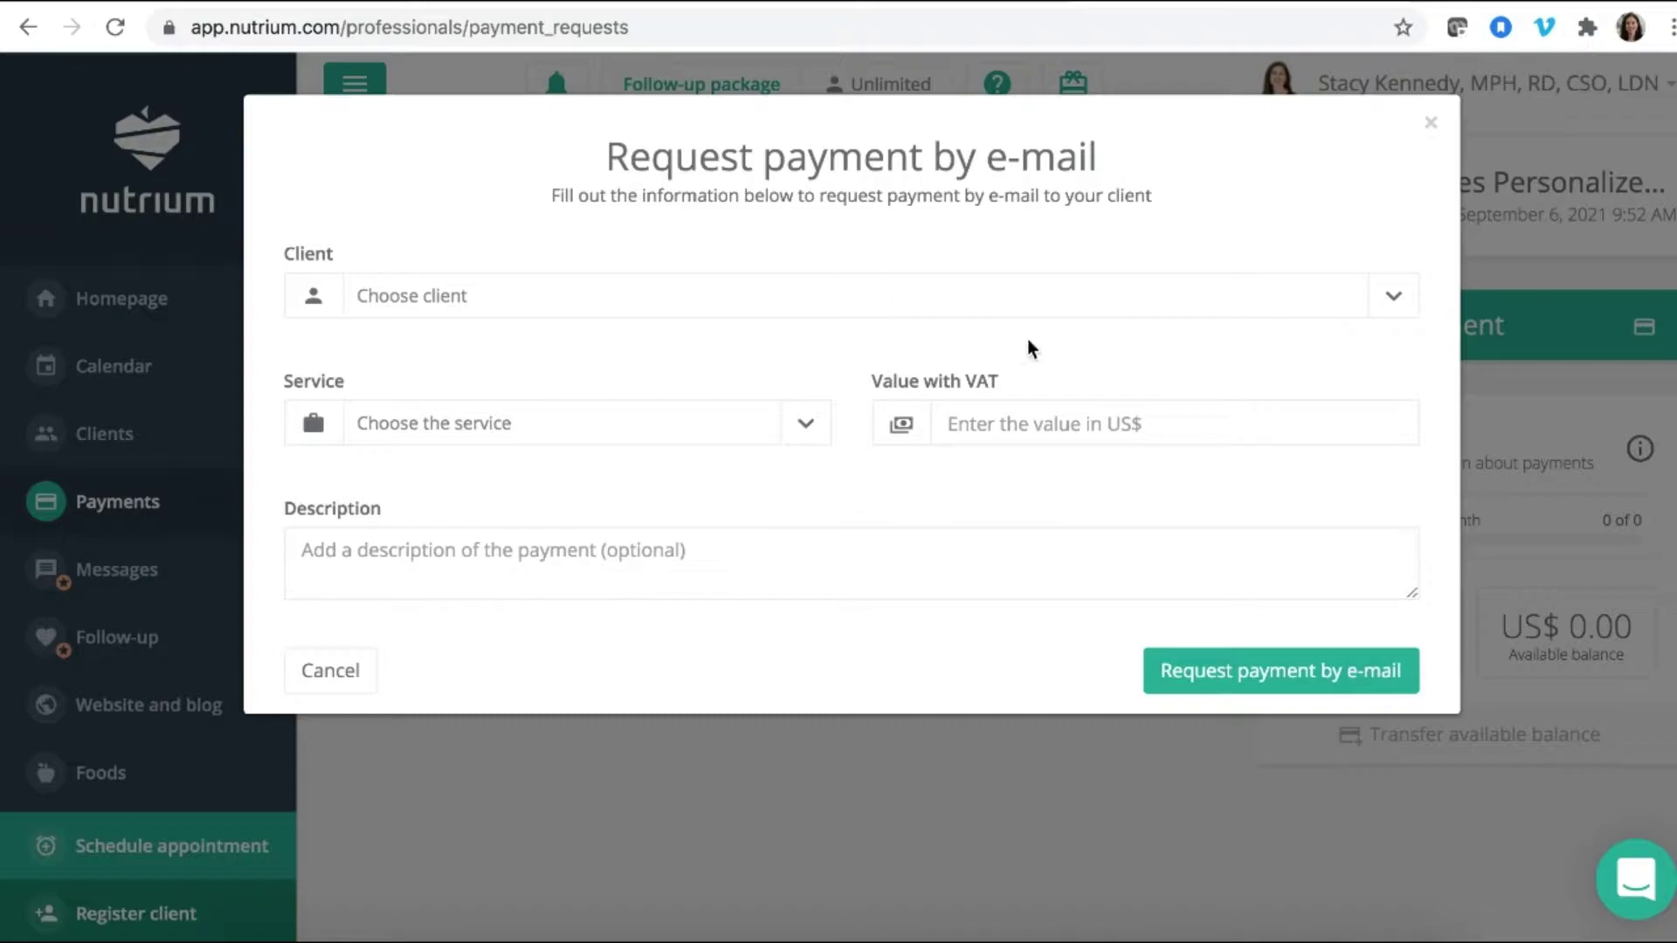
left_click(1393, 301)
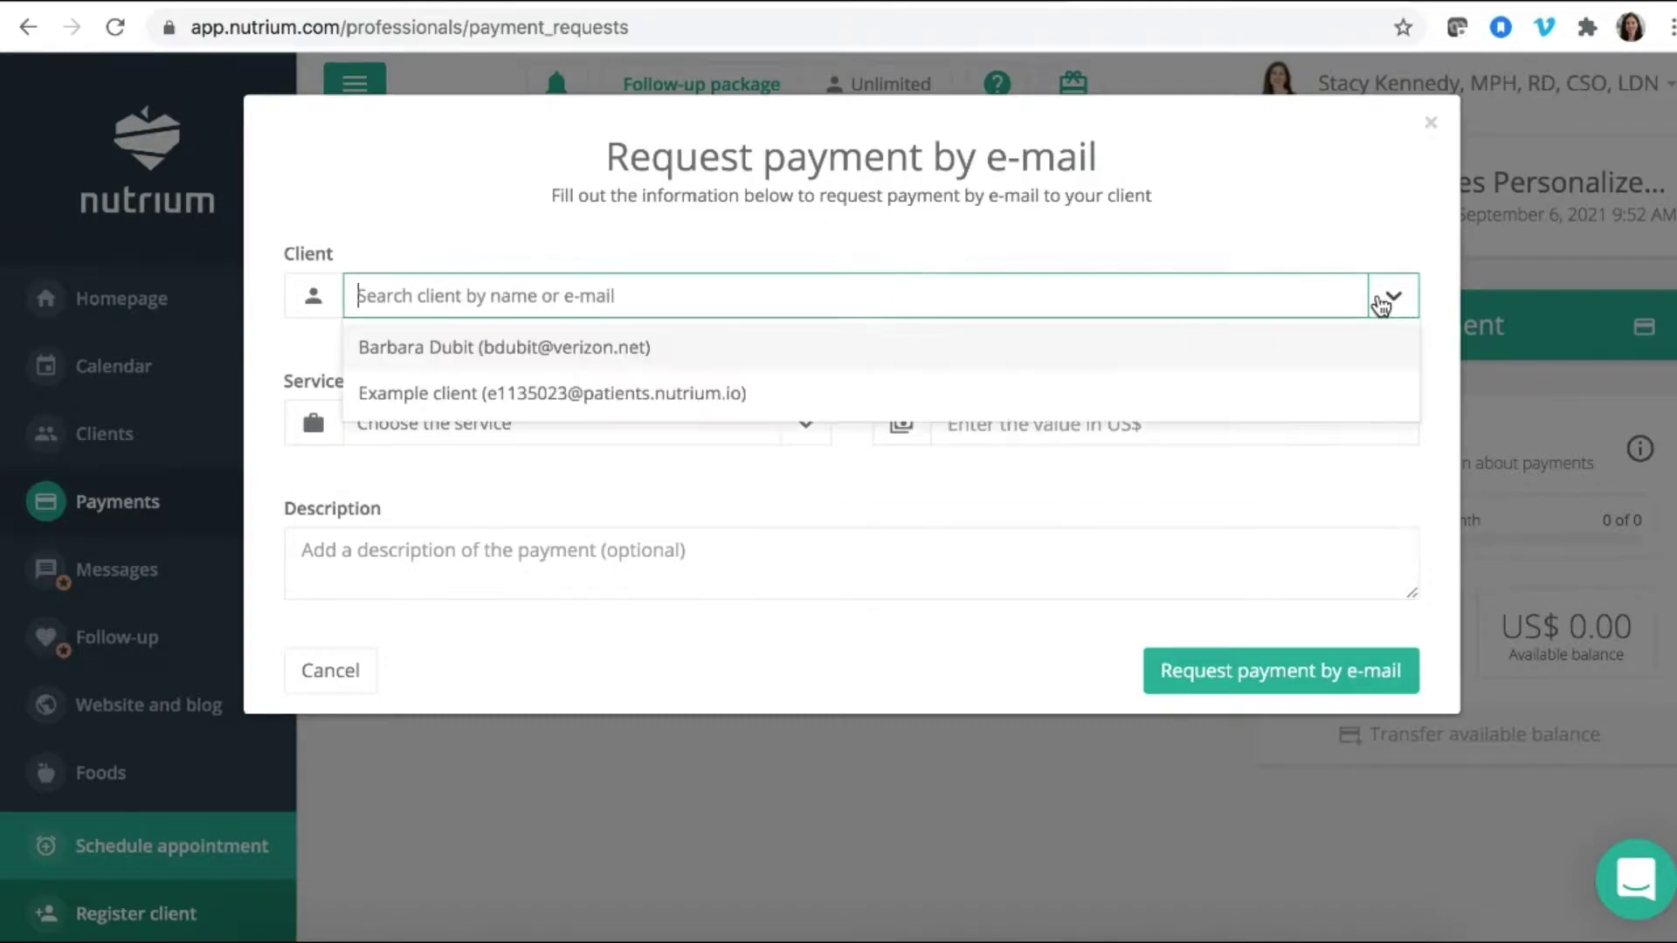
left_click(730, 360)
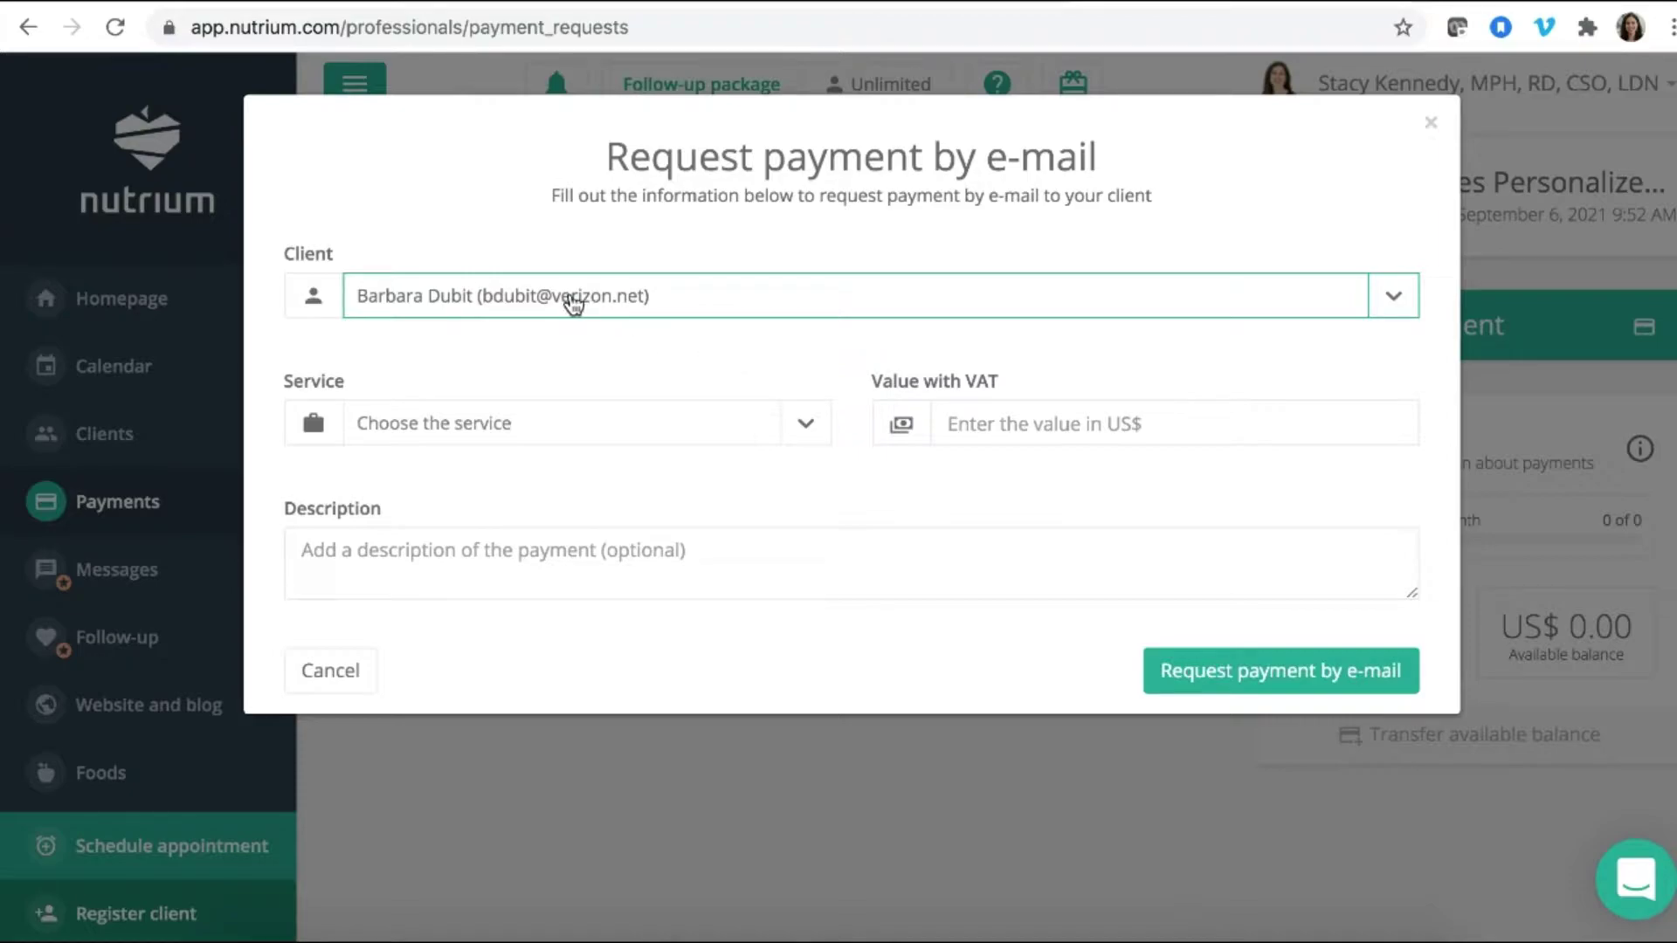
left_click(802, 442)
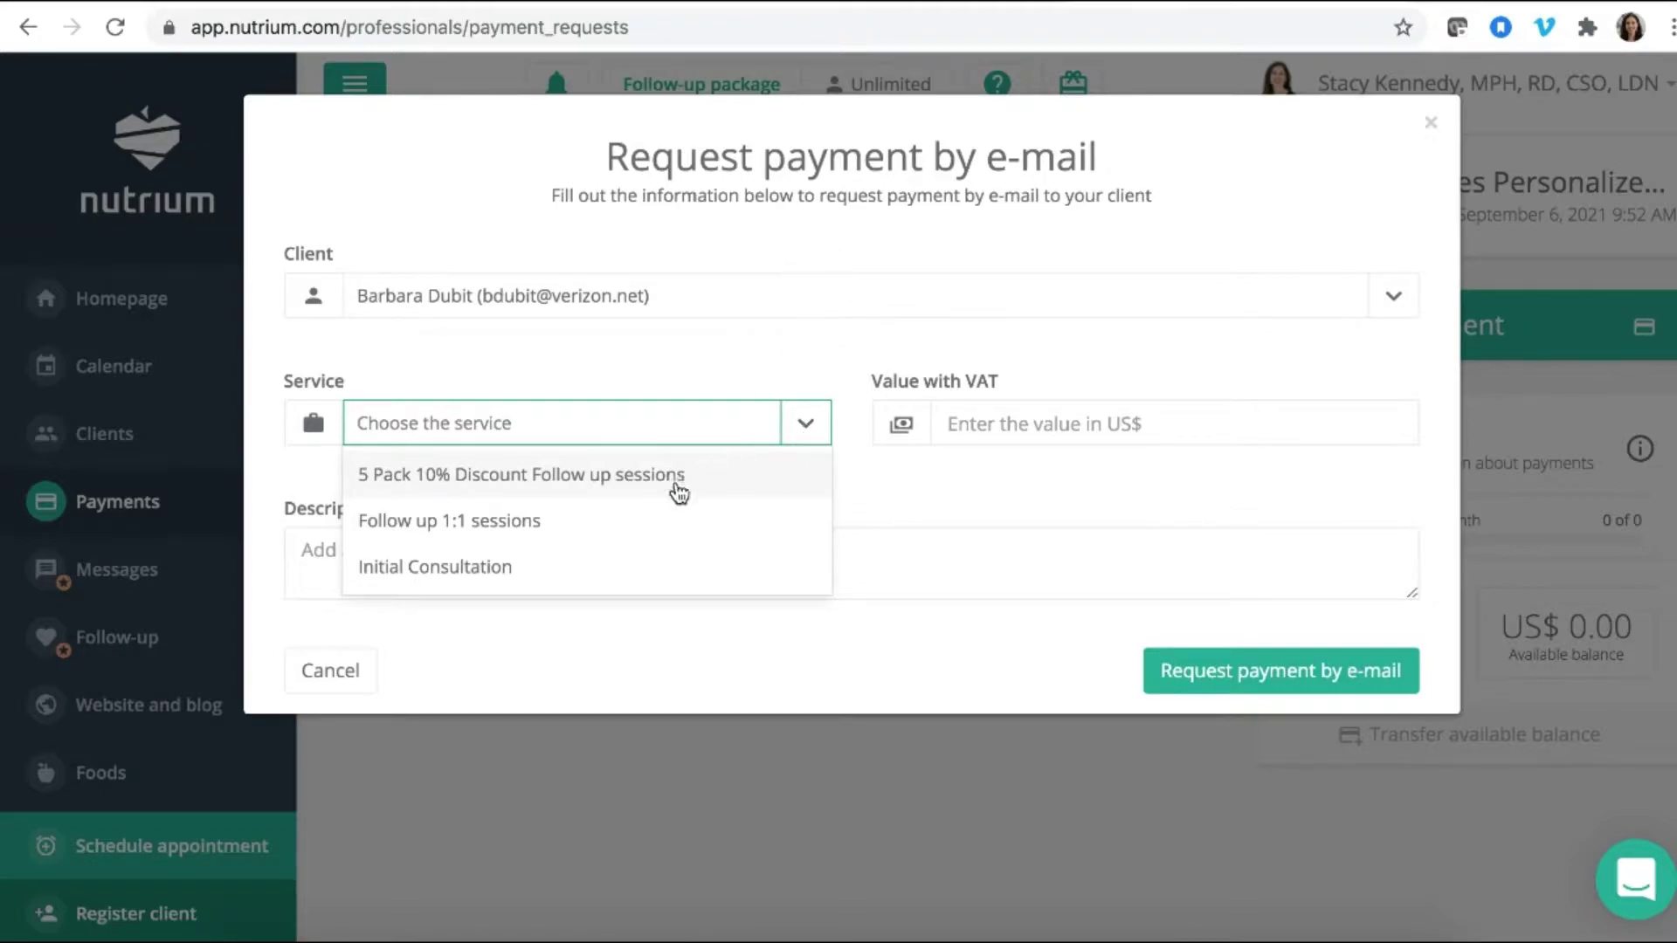
left_click(453, 522)
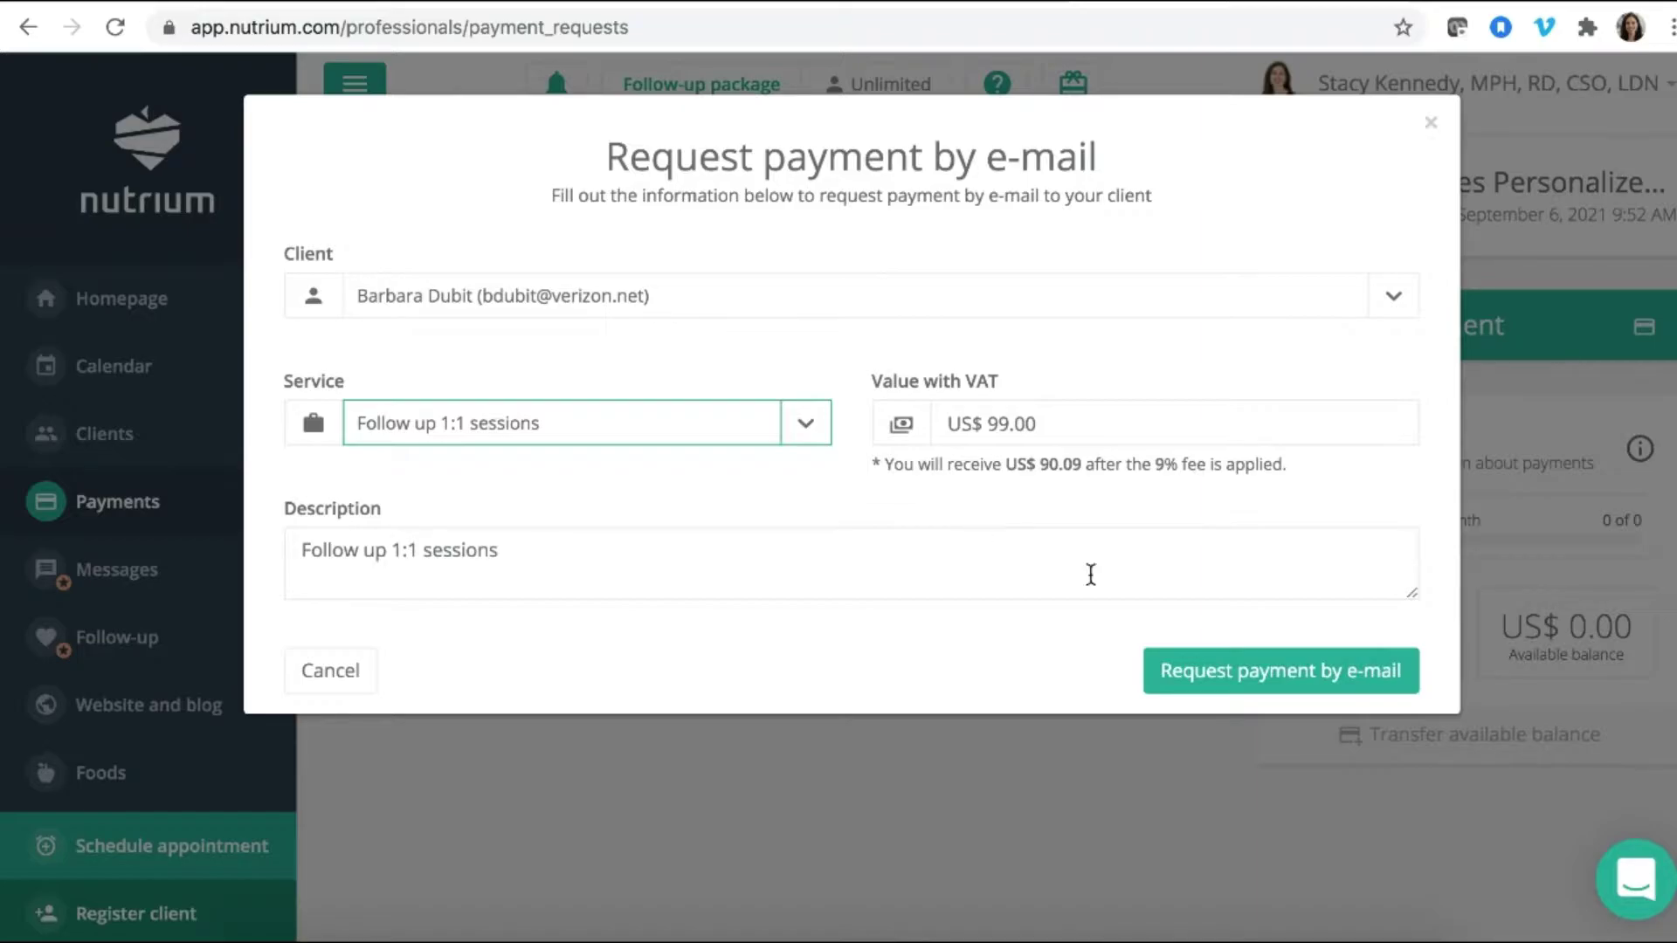
left_click(1242, 687)
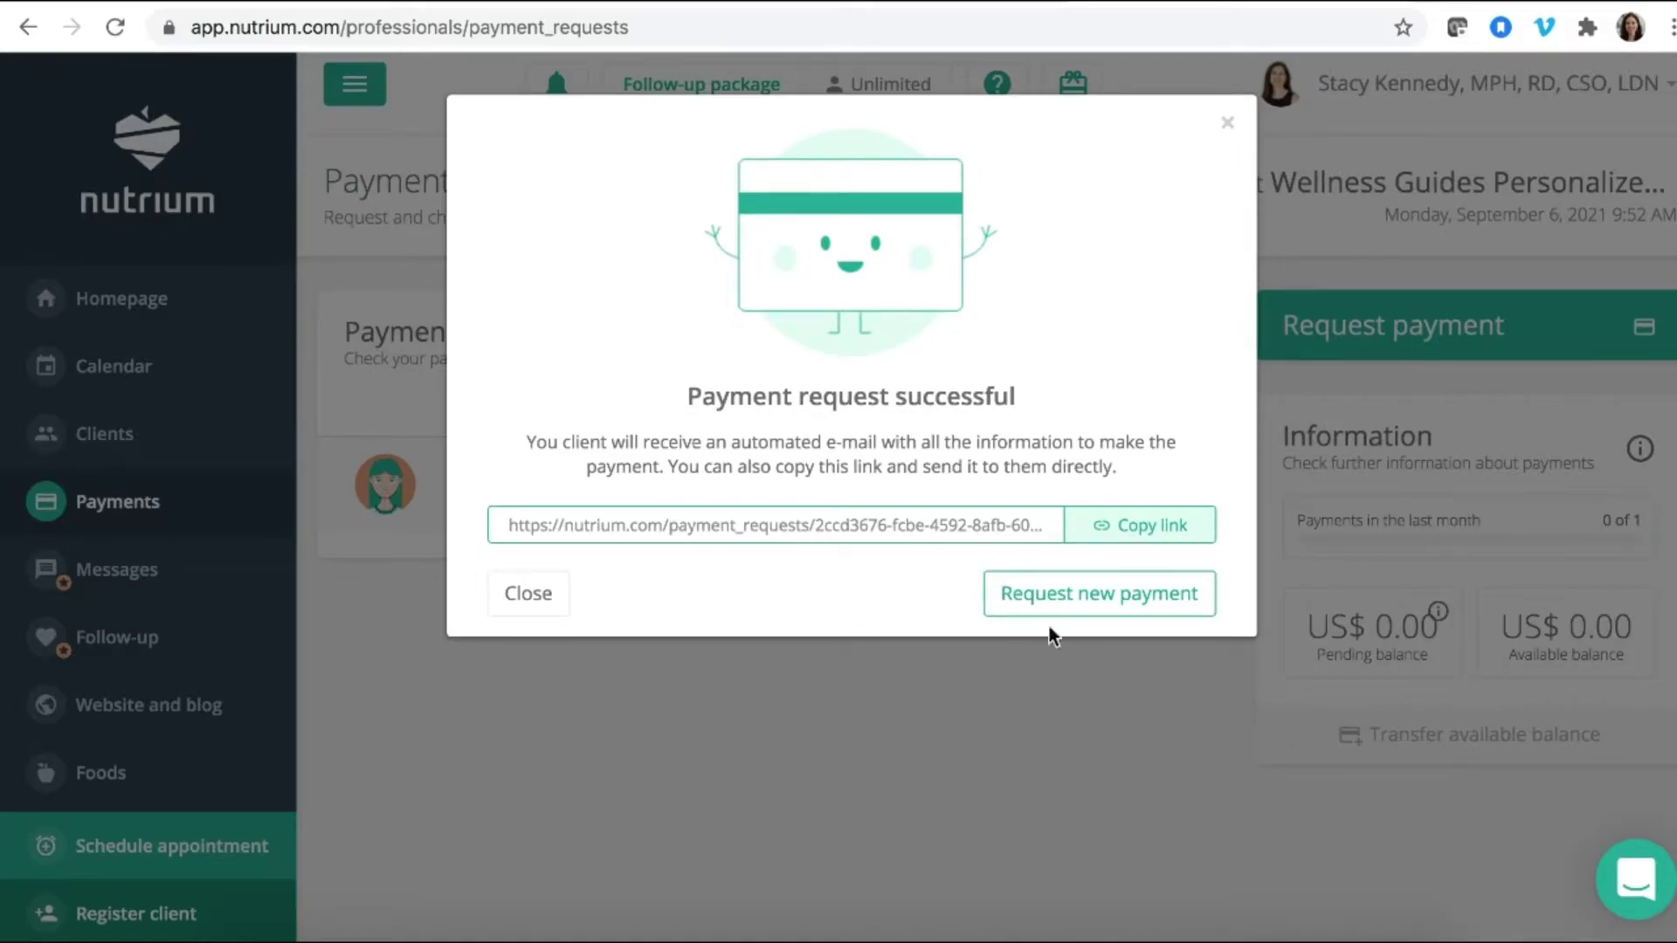
Close the success dialog and review the pending US$ 99.00 request in Payment history
left_click(495, 610)
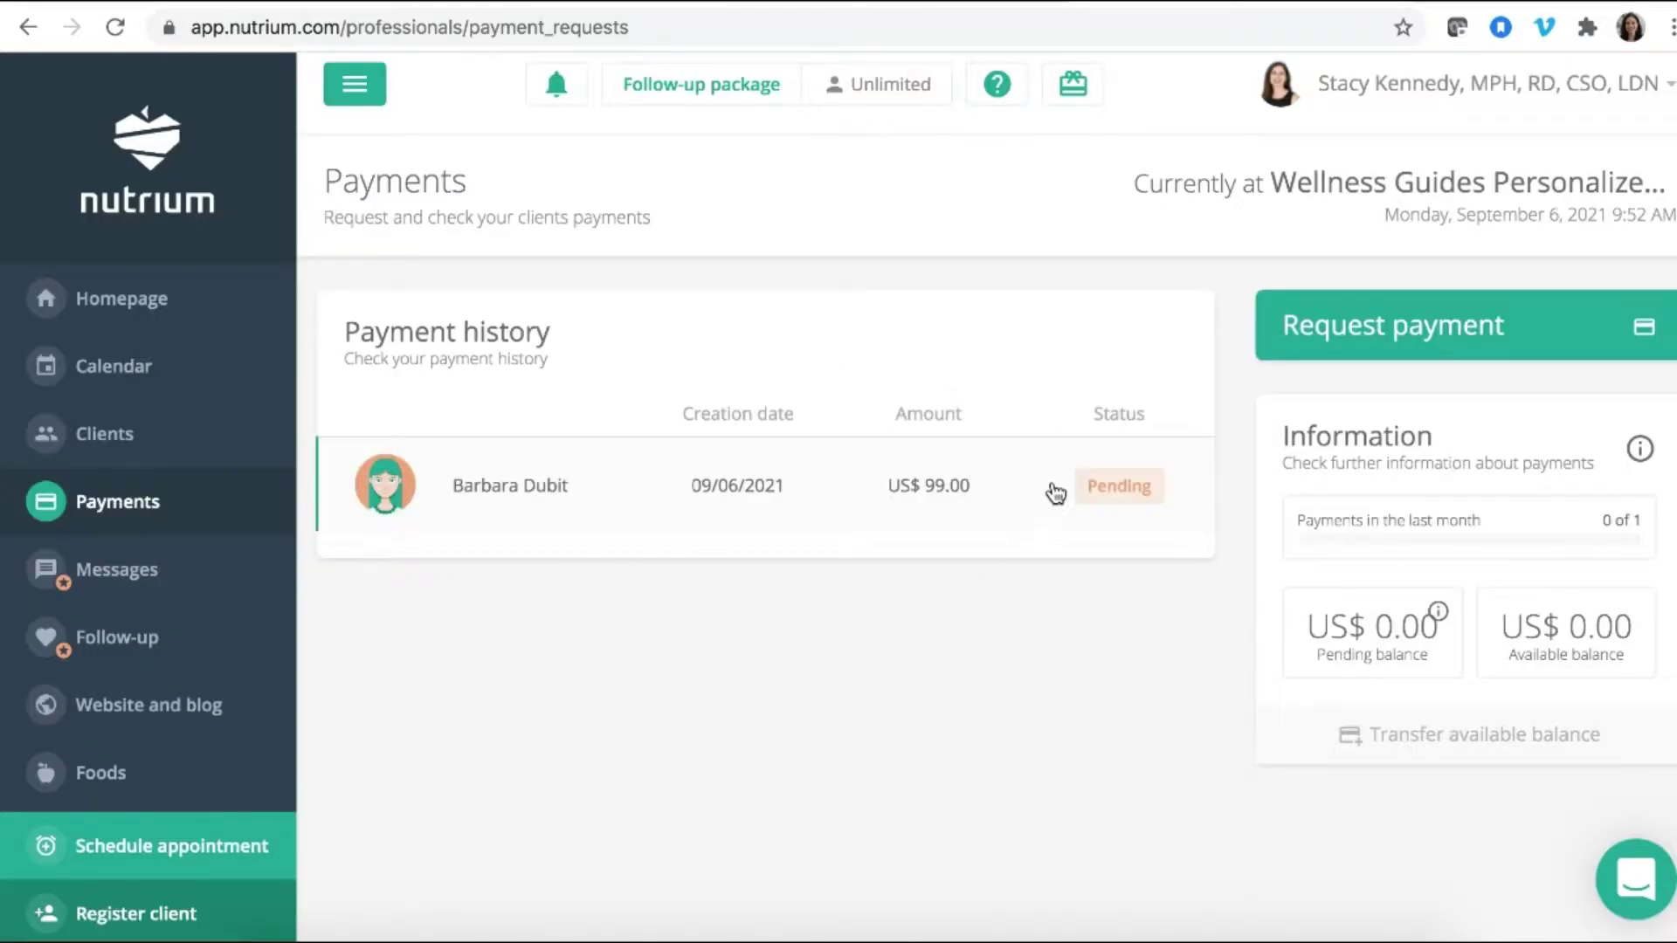
scroll(1145, 627, "down", 3)
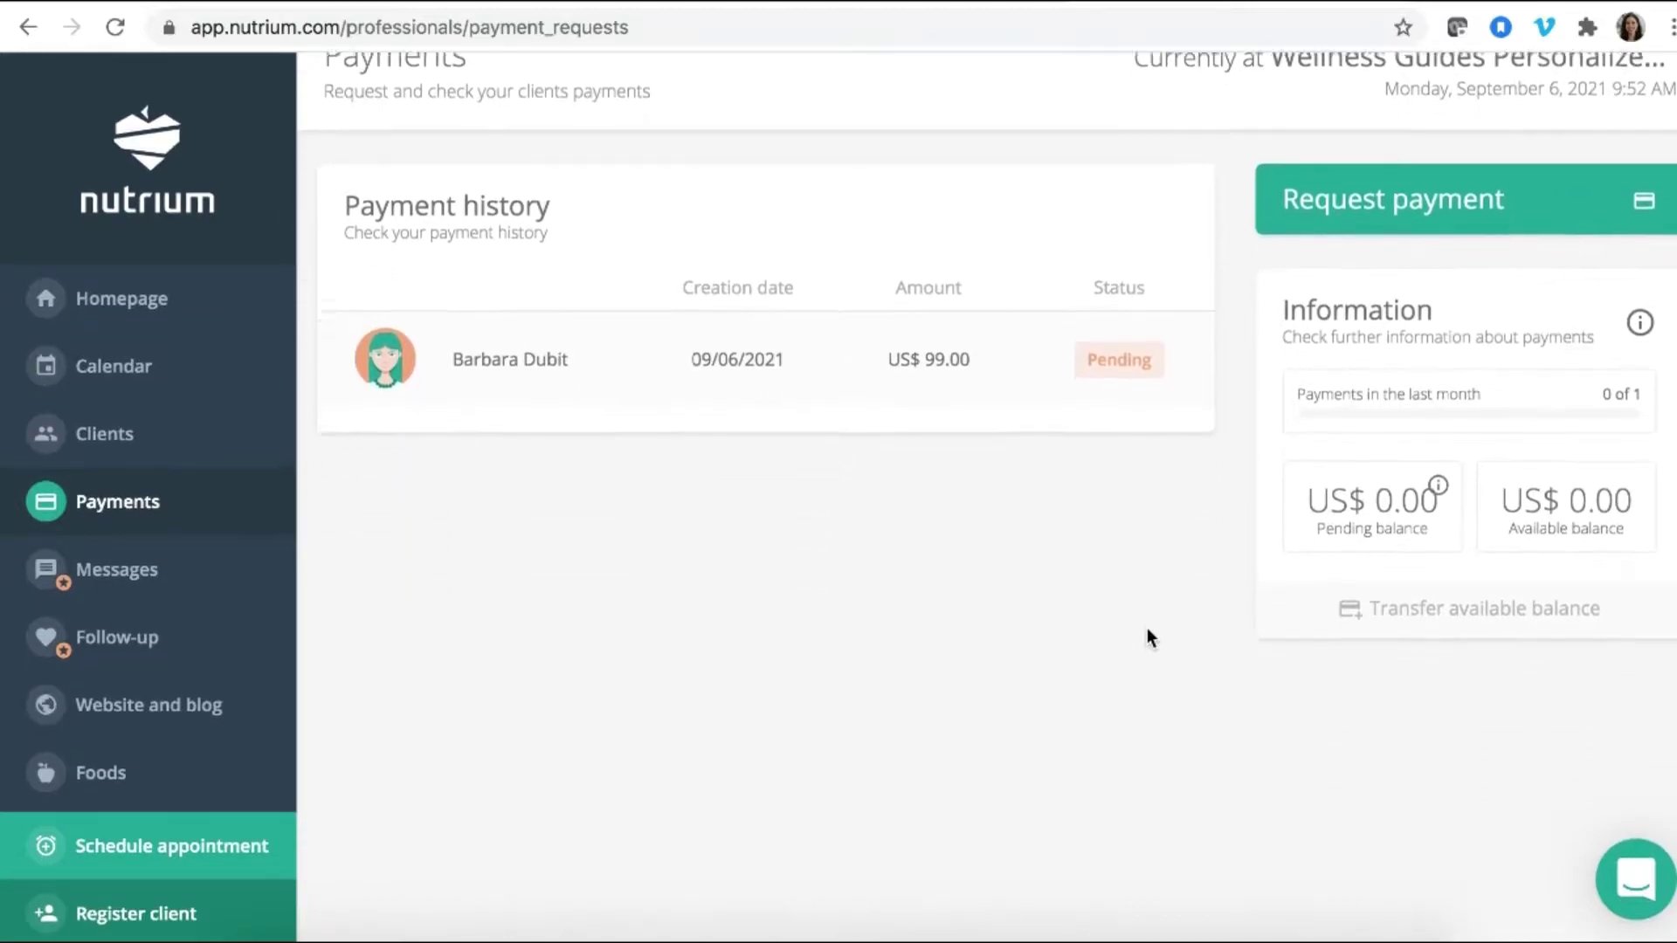
scroll(1146, 627, "down", 2)
scroll(148, 678, "down", 1)
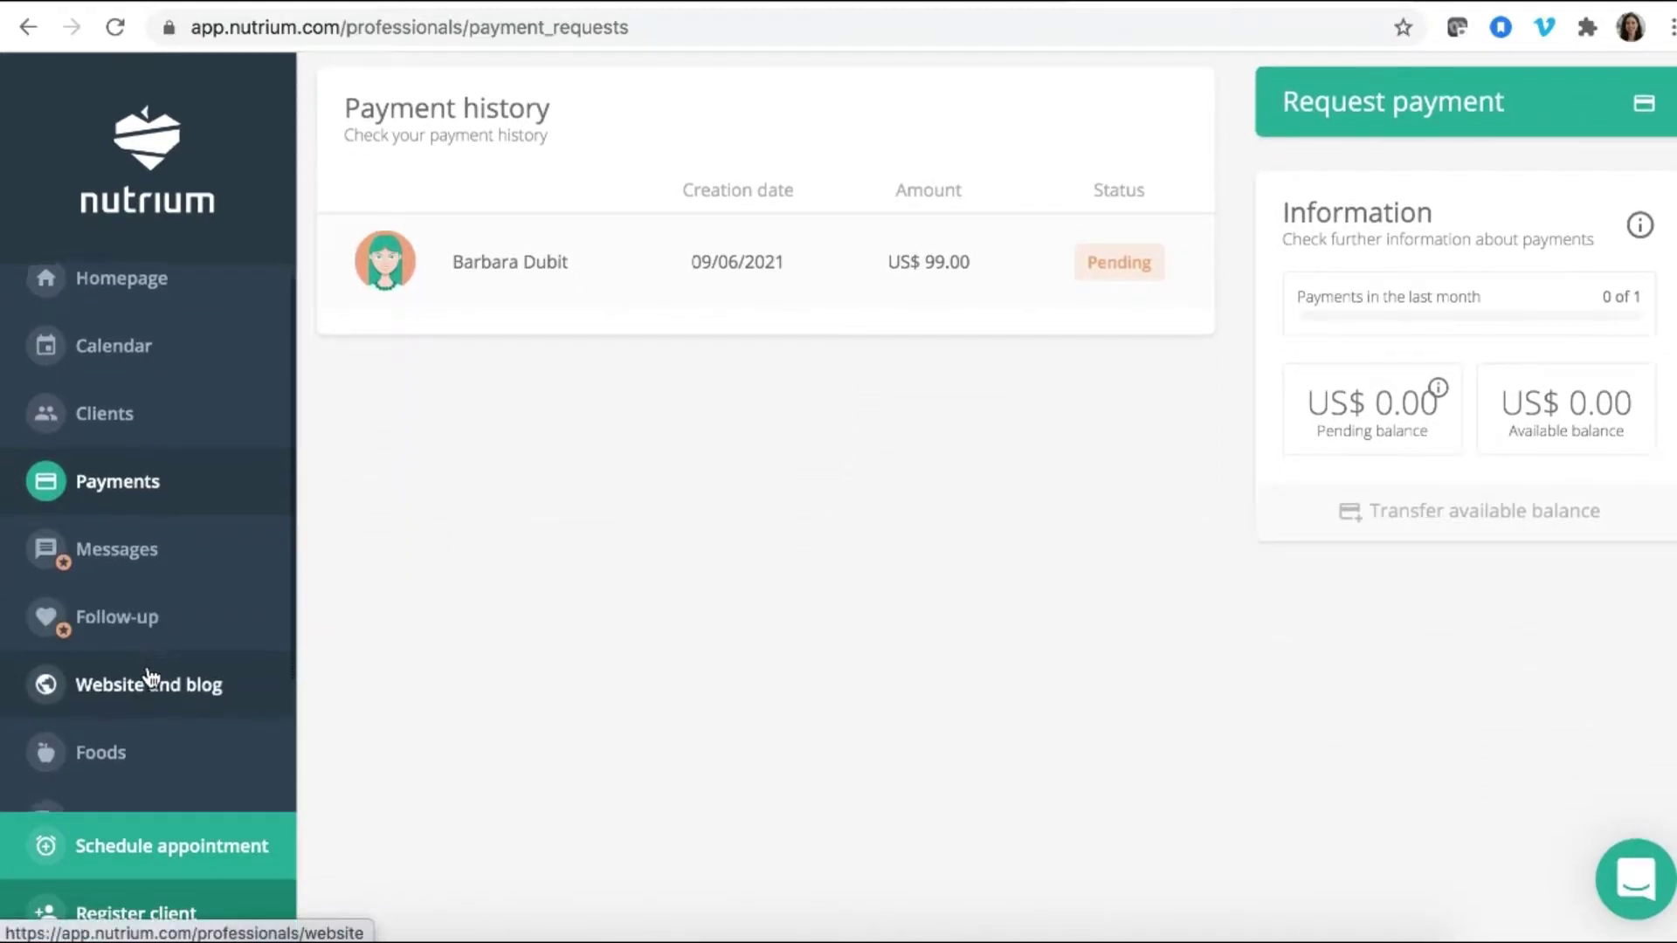
Go to the professional home page and review tomorrow's 10:30 AM appointment and future appointments
left_click(130, 288)
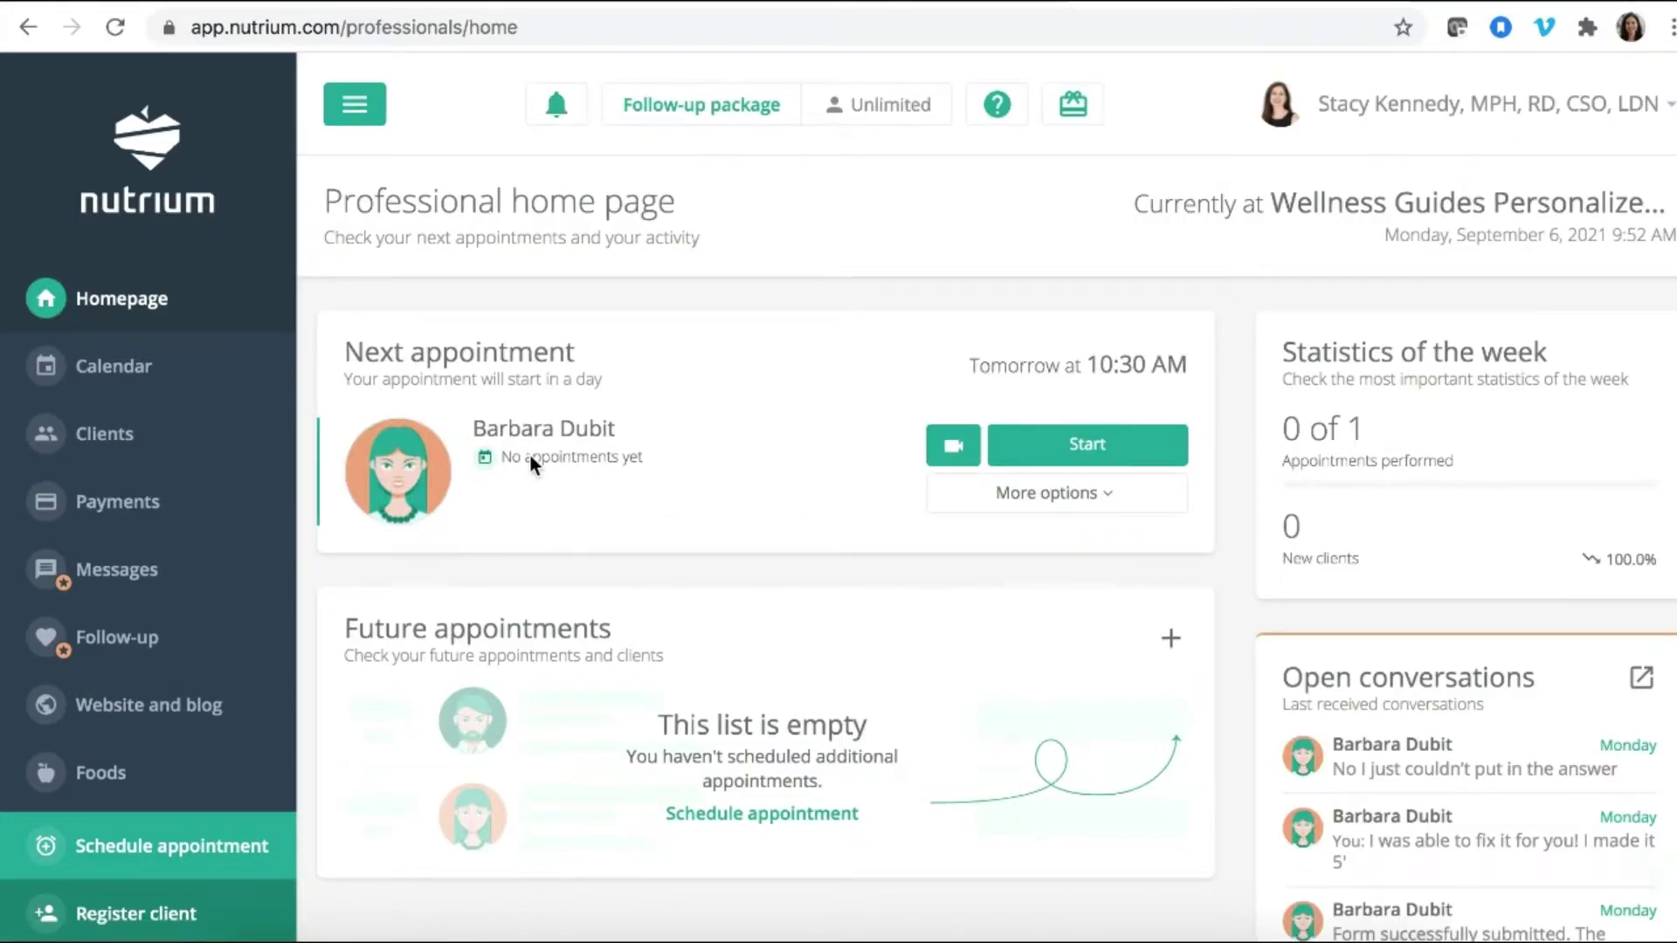
scroll(529, 453, "down", 1)
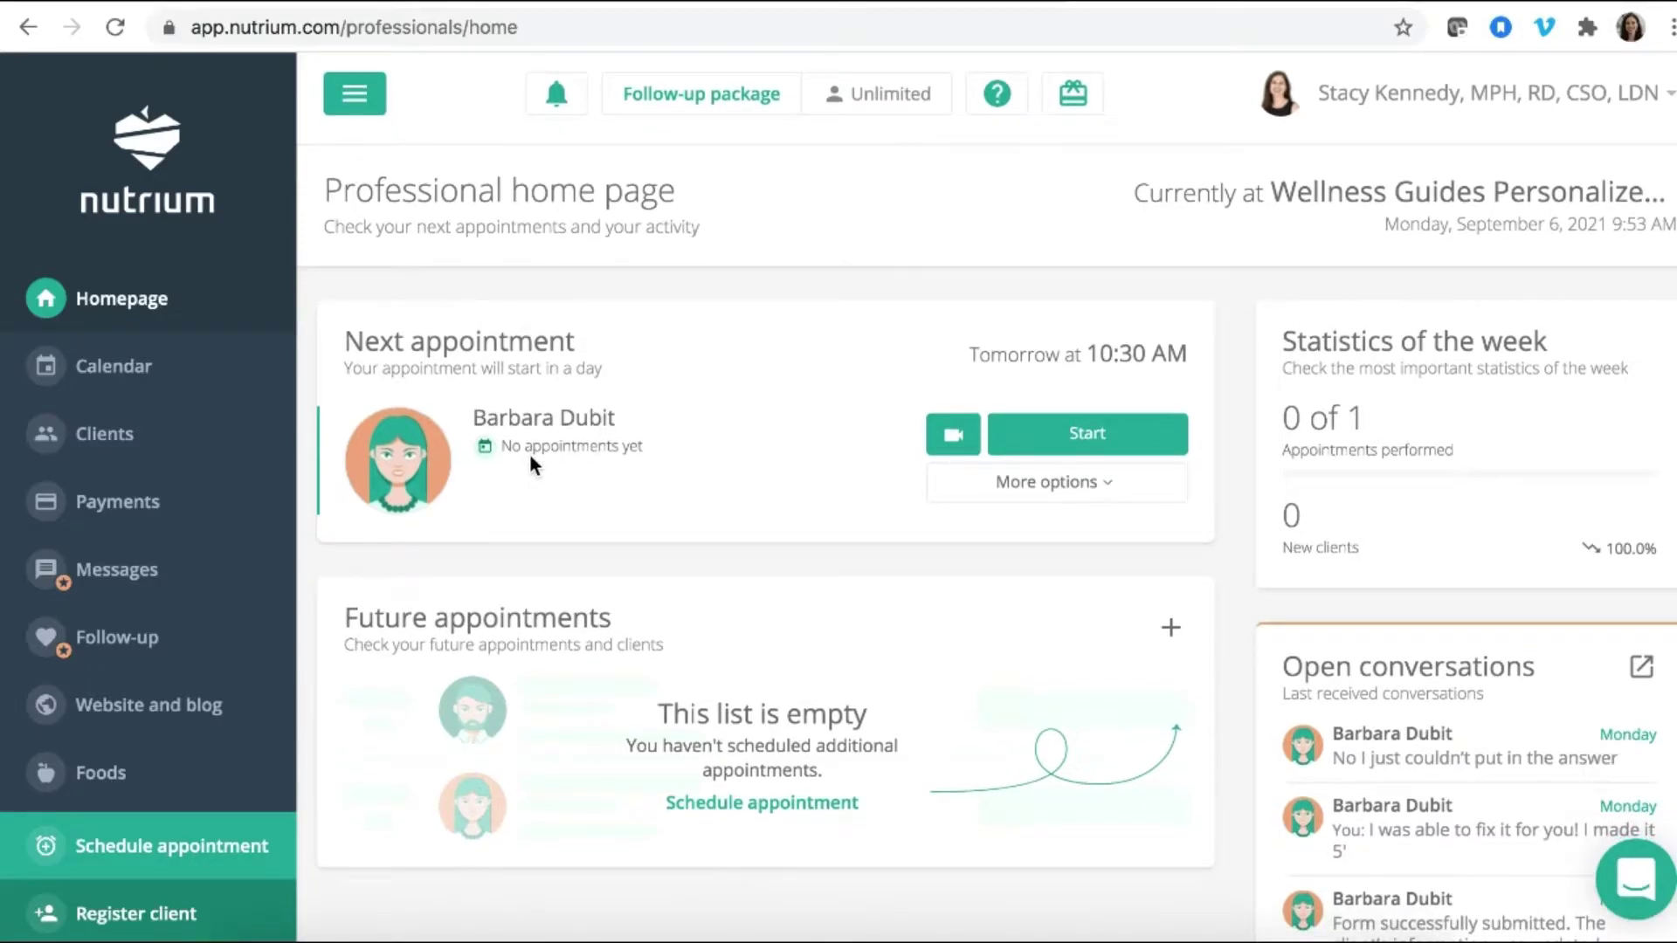
scroll(529, 453, "down", 2)
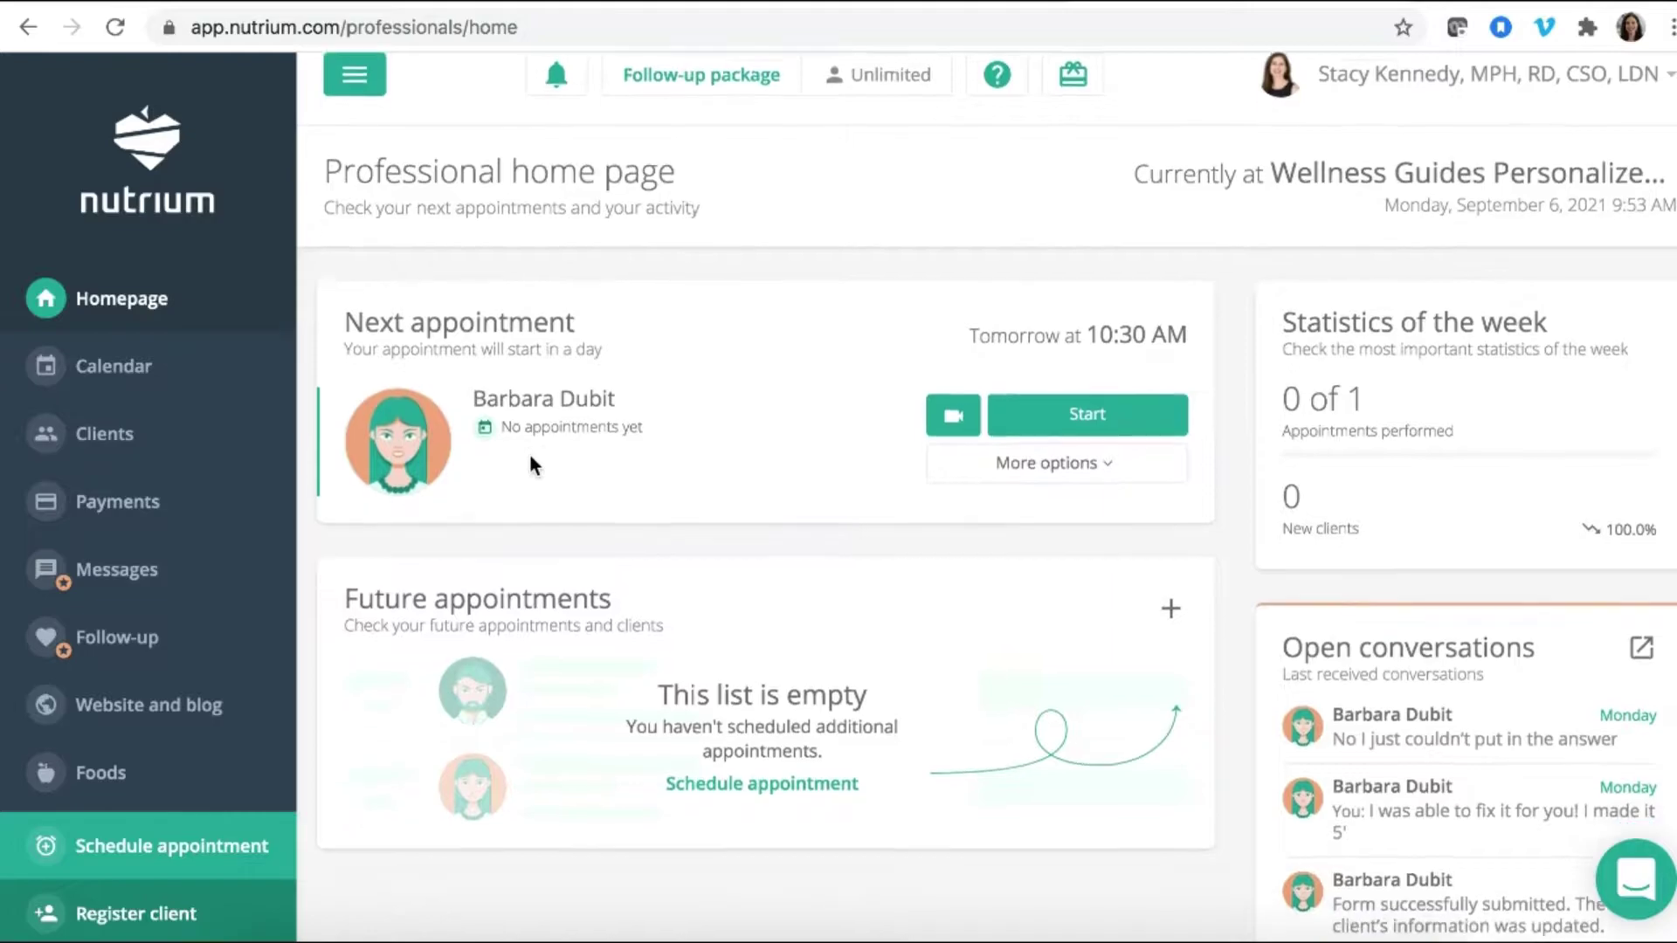
scroll(531, 457, "down", 3)
scroll(530, 457, "down", 1)
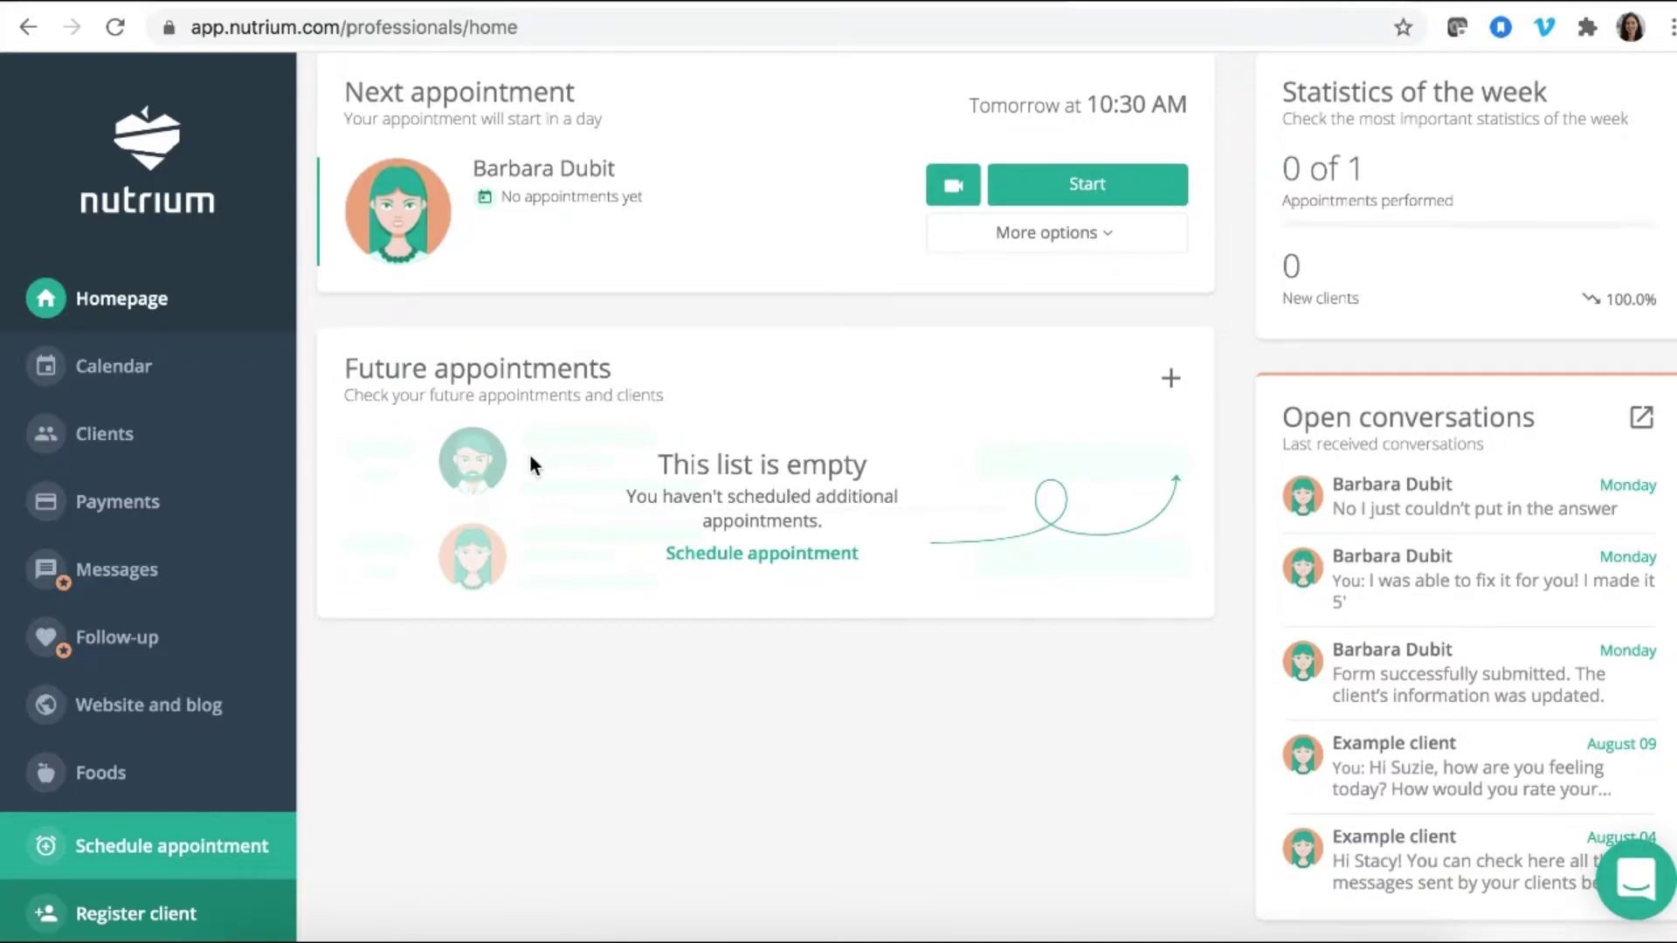
Open the public profile from Website and blog settings and read the About Me experience and specialities
left_click(174, 721)
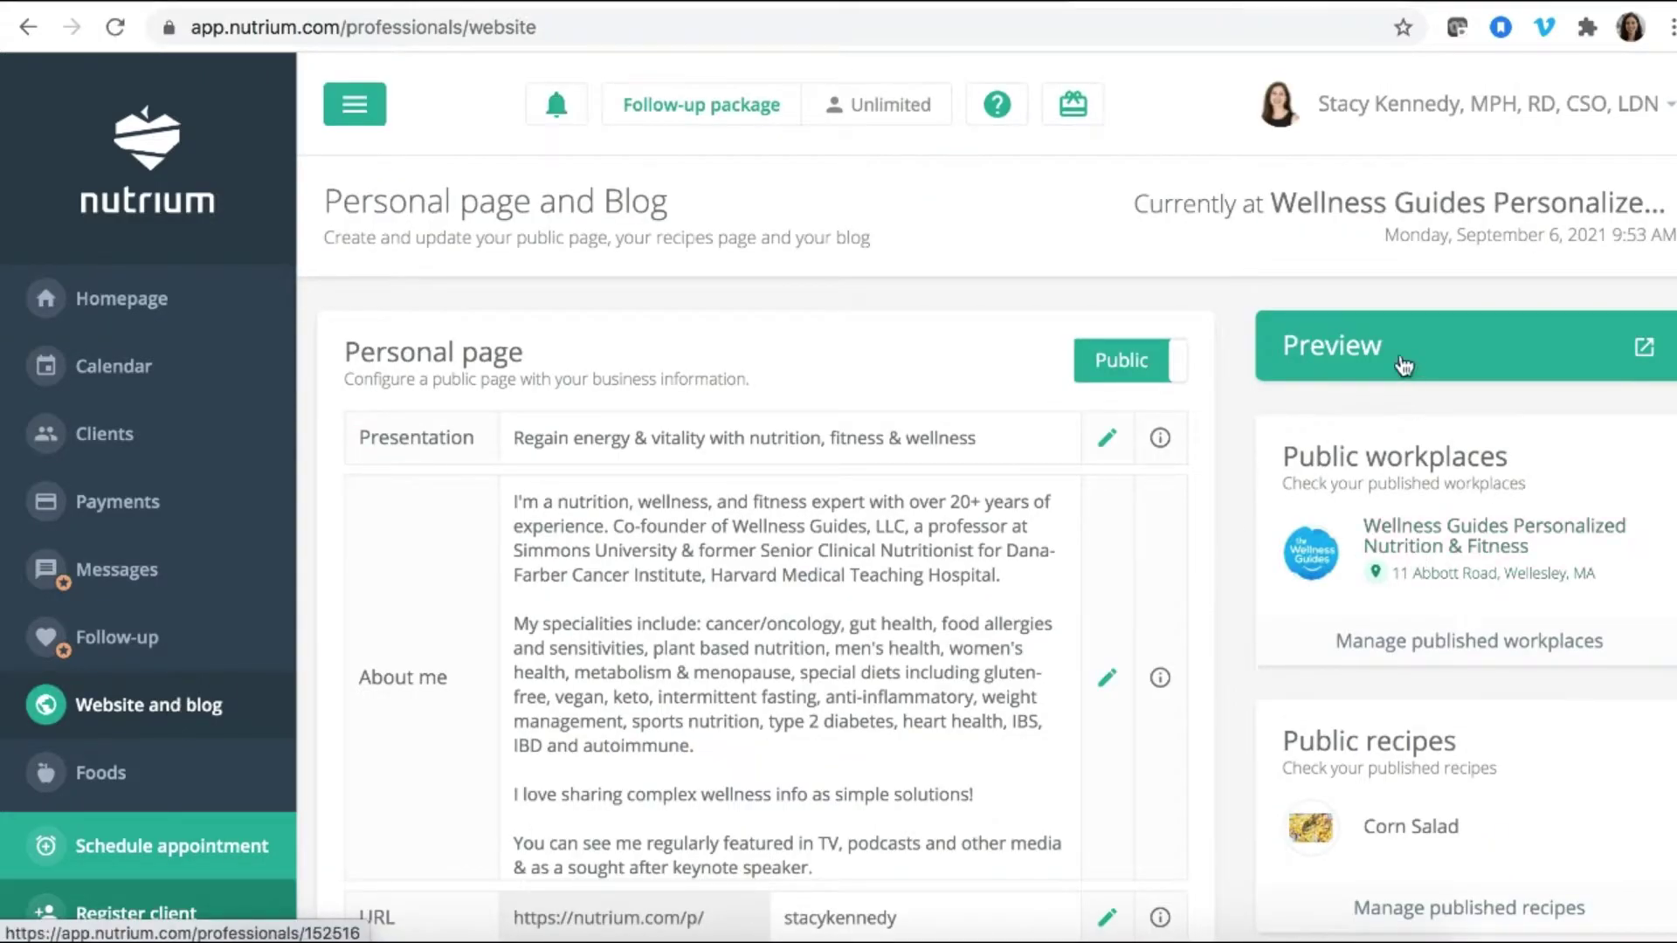
left_click(1395, 365)
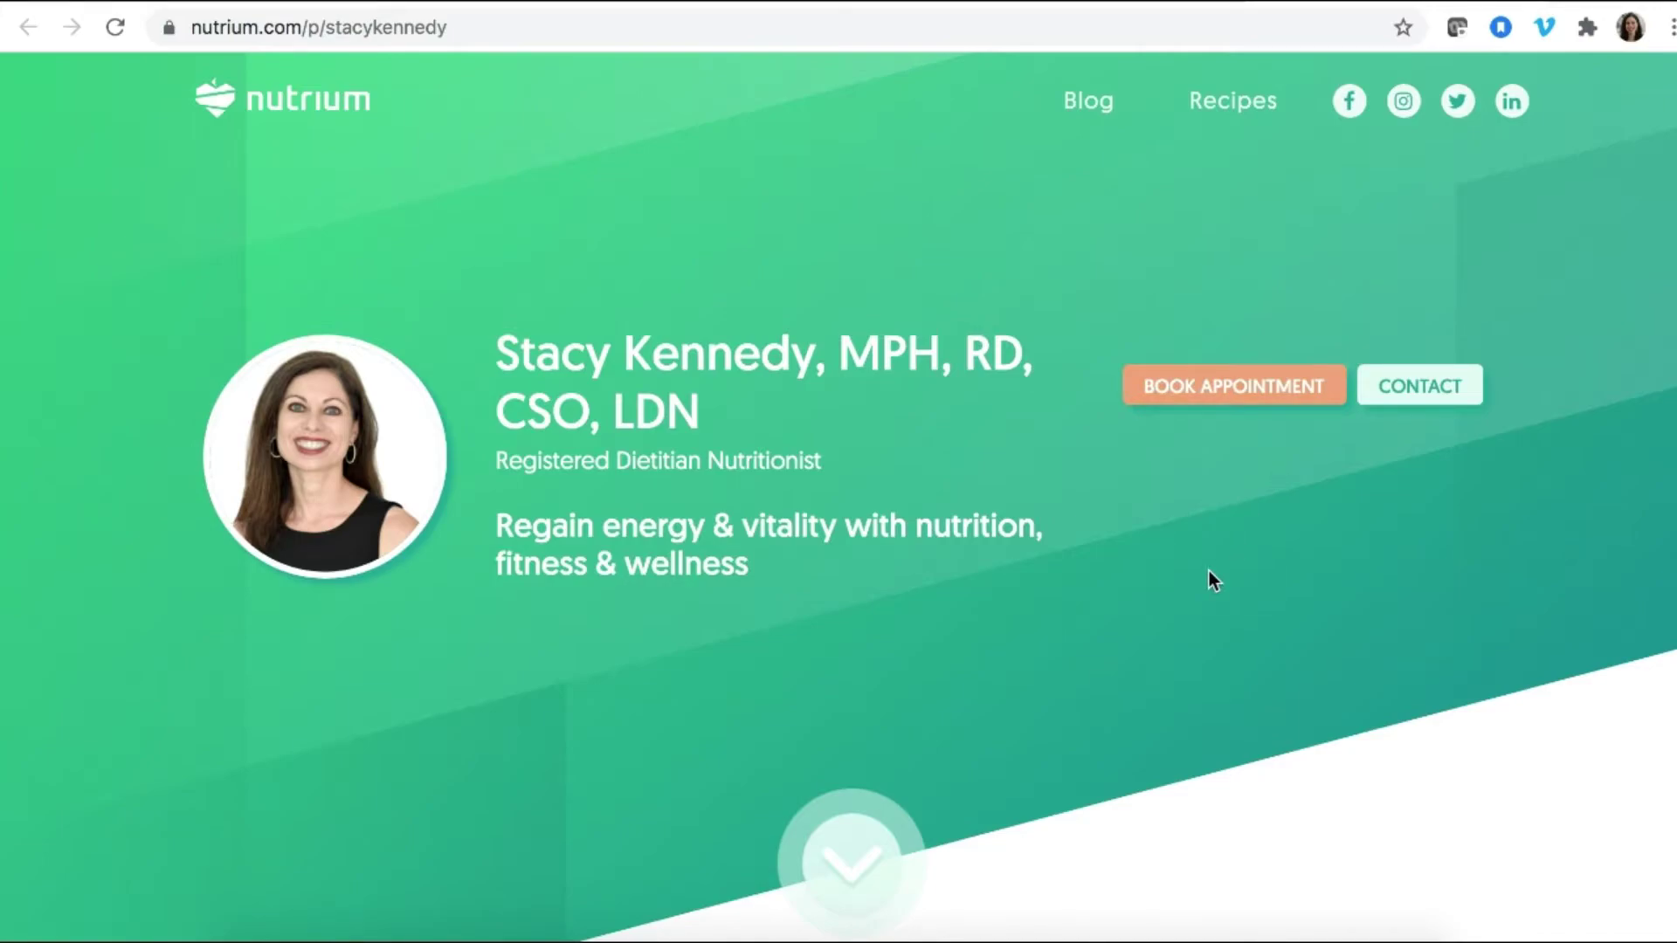
scroll(1211, 572, "down", 3)
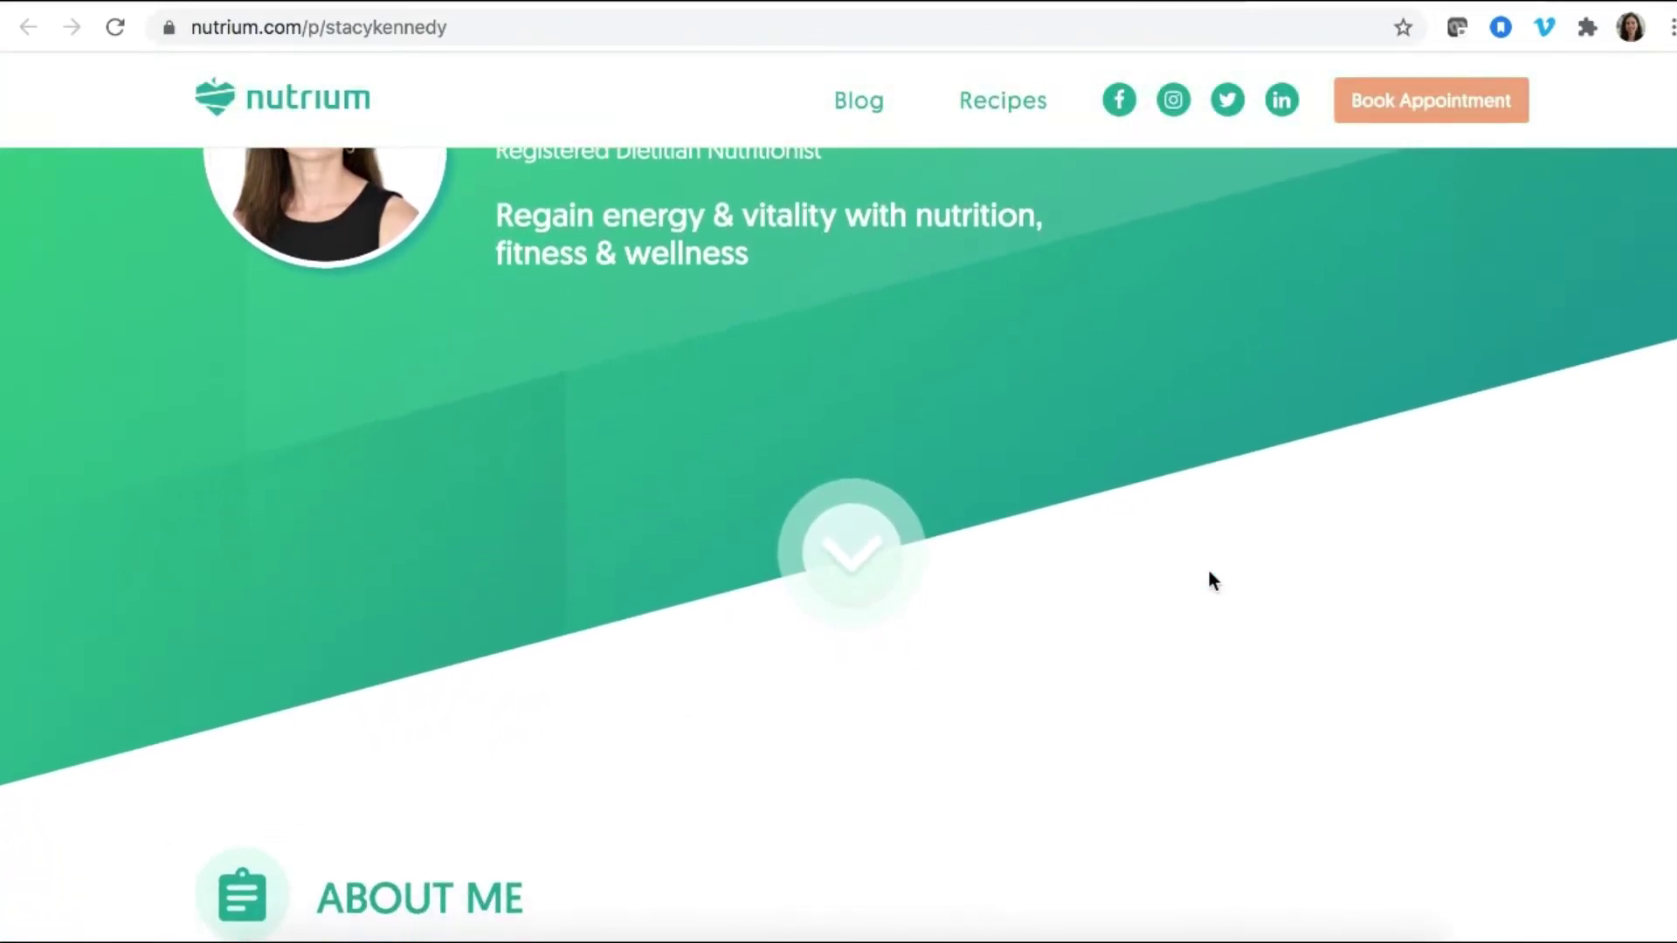
scroll(1208, 569, "down", 1)
scroll(1209, 573, "down", 2)
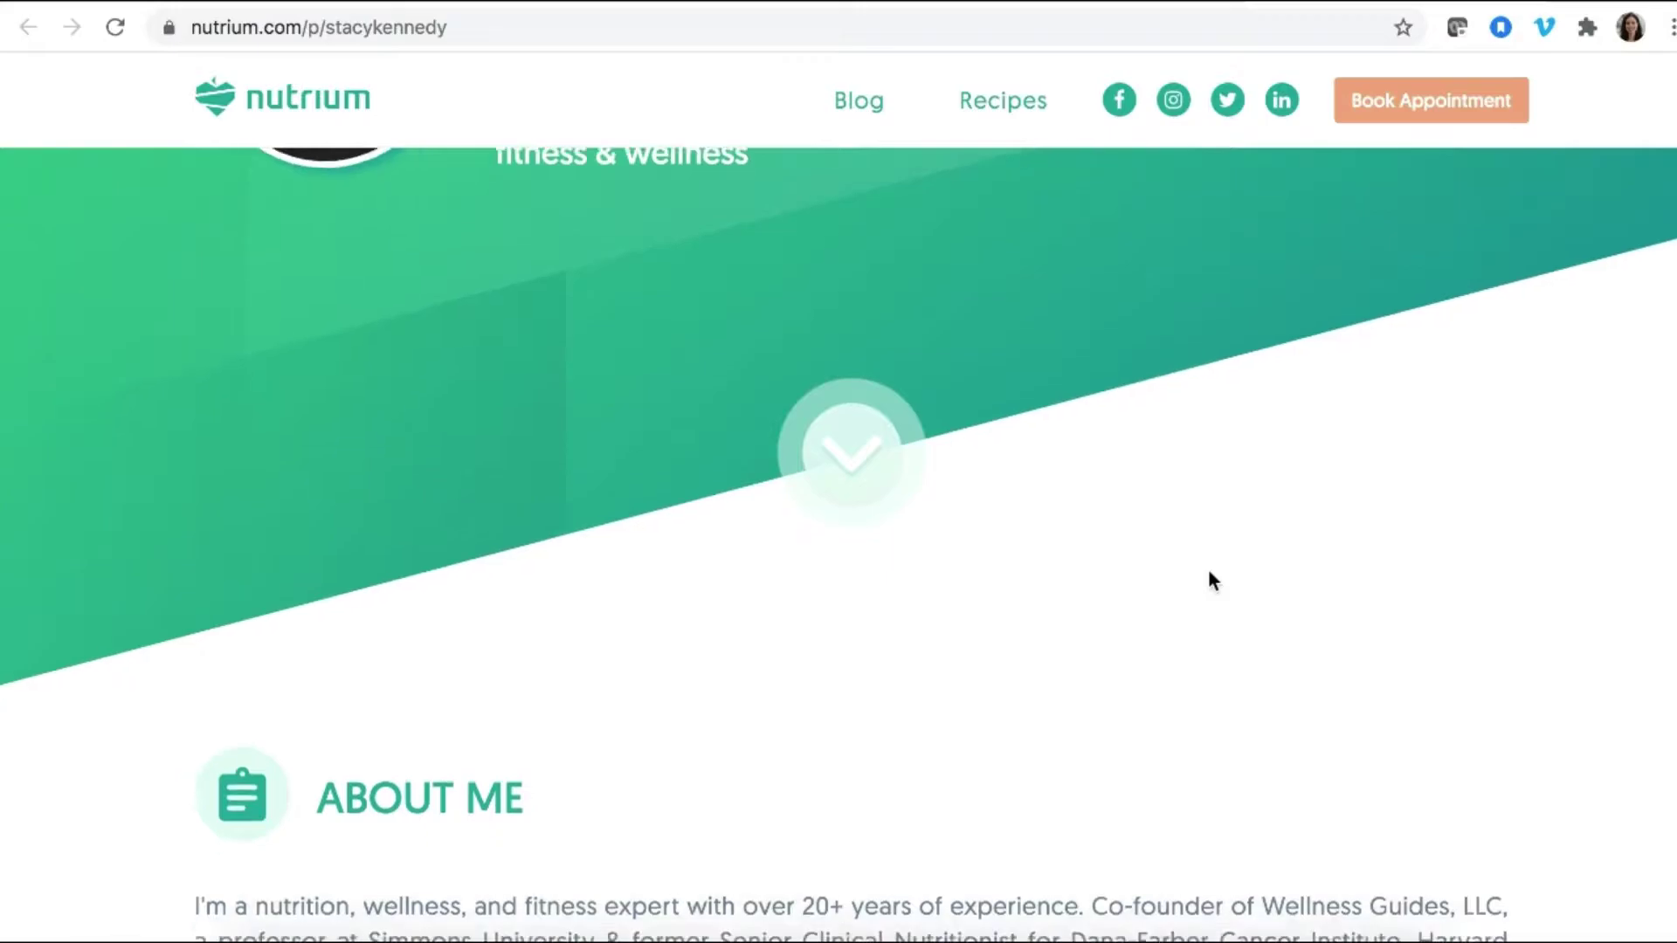
scroll(1208, 572, "down", 8)
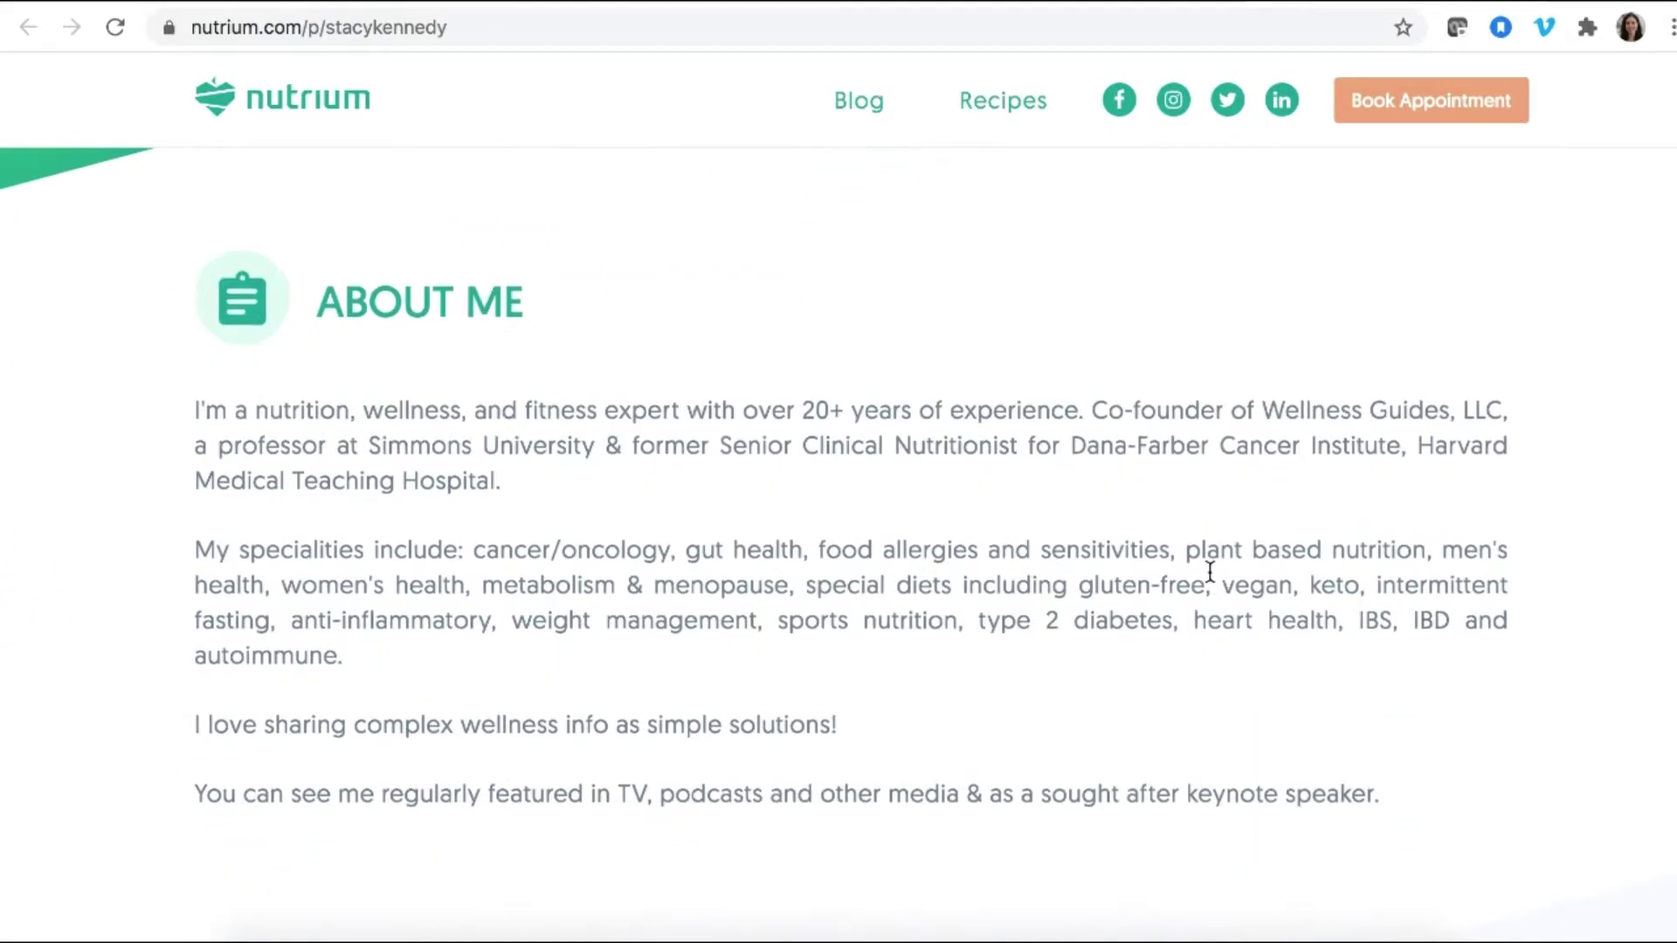
scroll(893, 443, "down", 8)
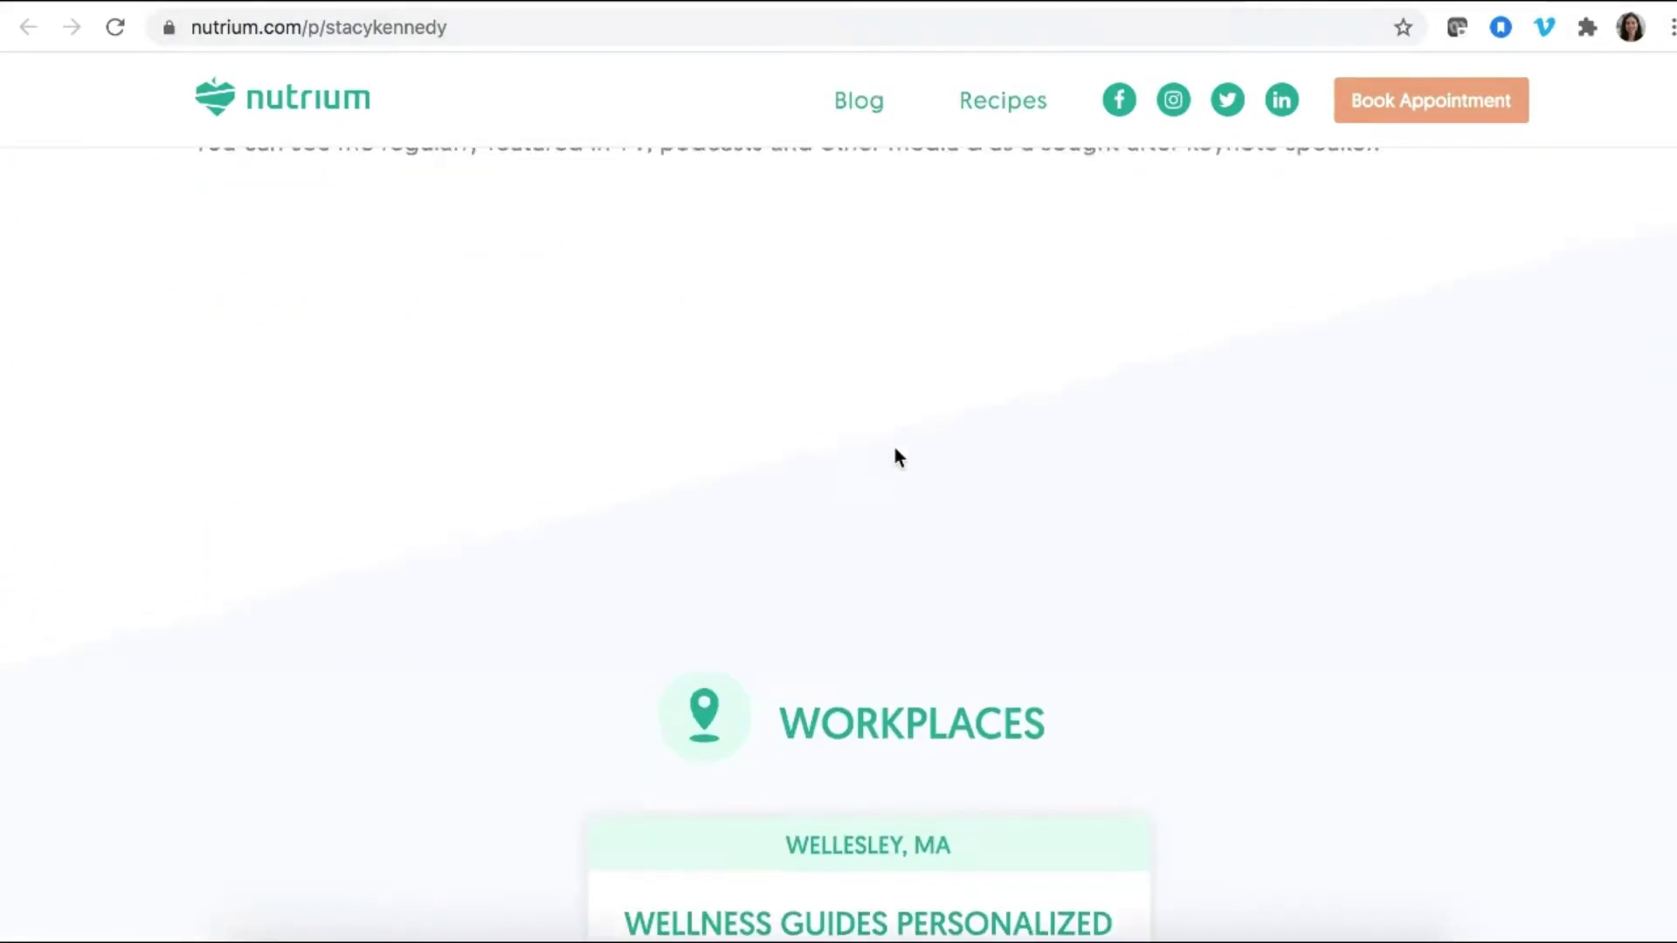
scroll(895, 444, "down", 9)
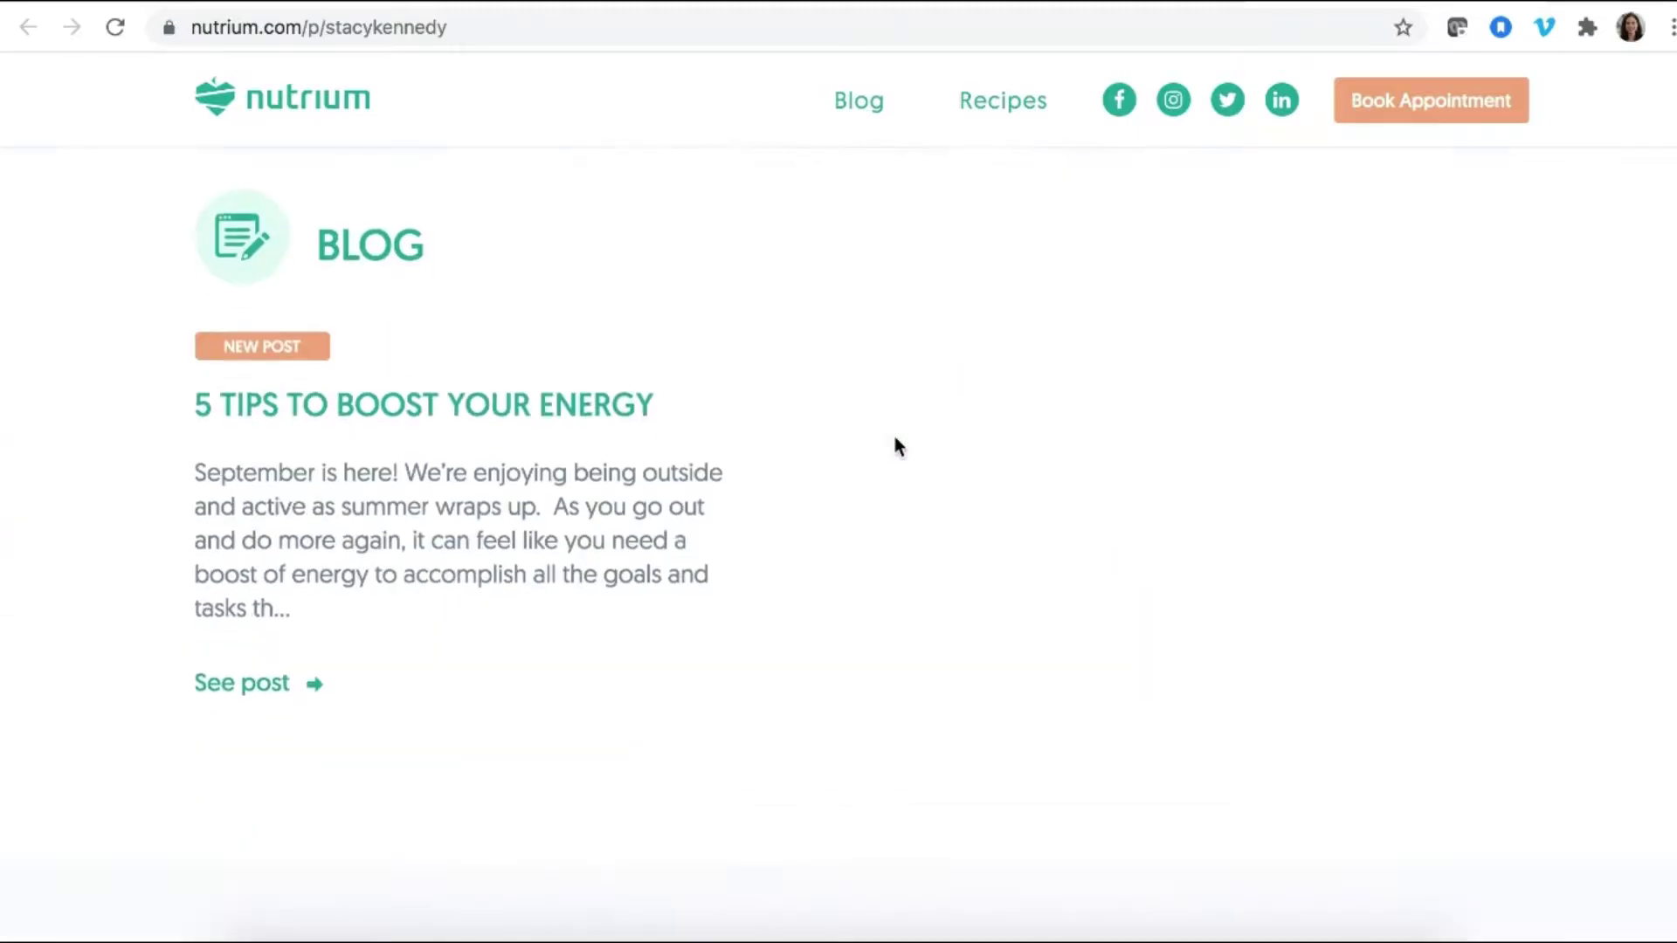
scroll(895, 439, "down", 7)
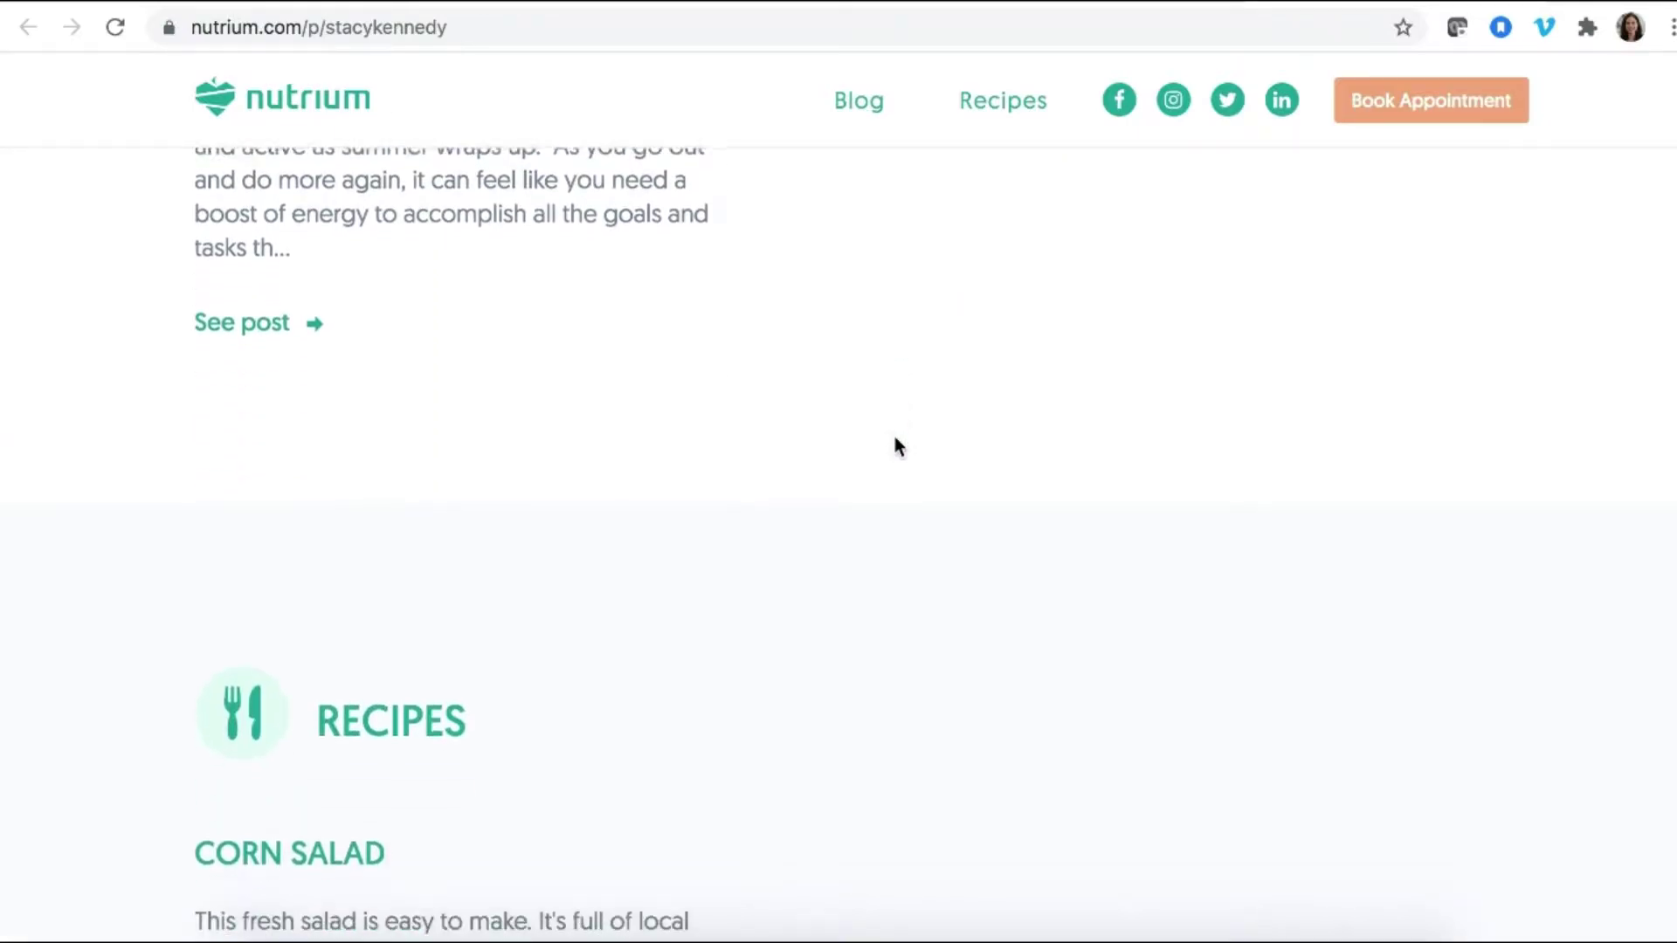
scroll(894, 439, "down", 8)
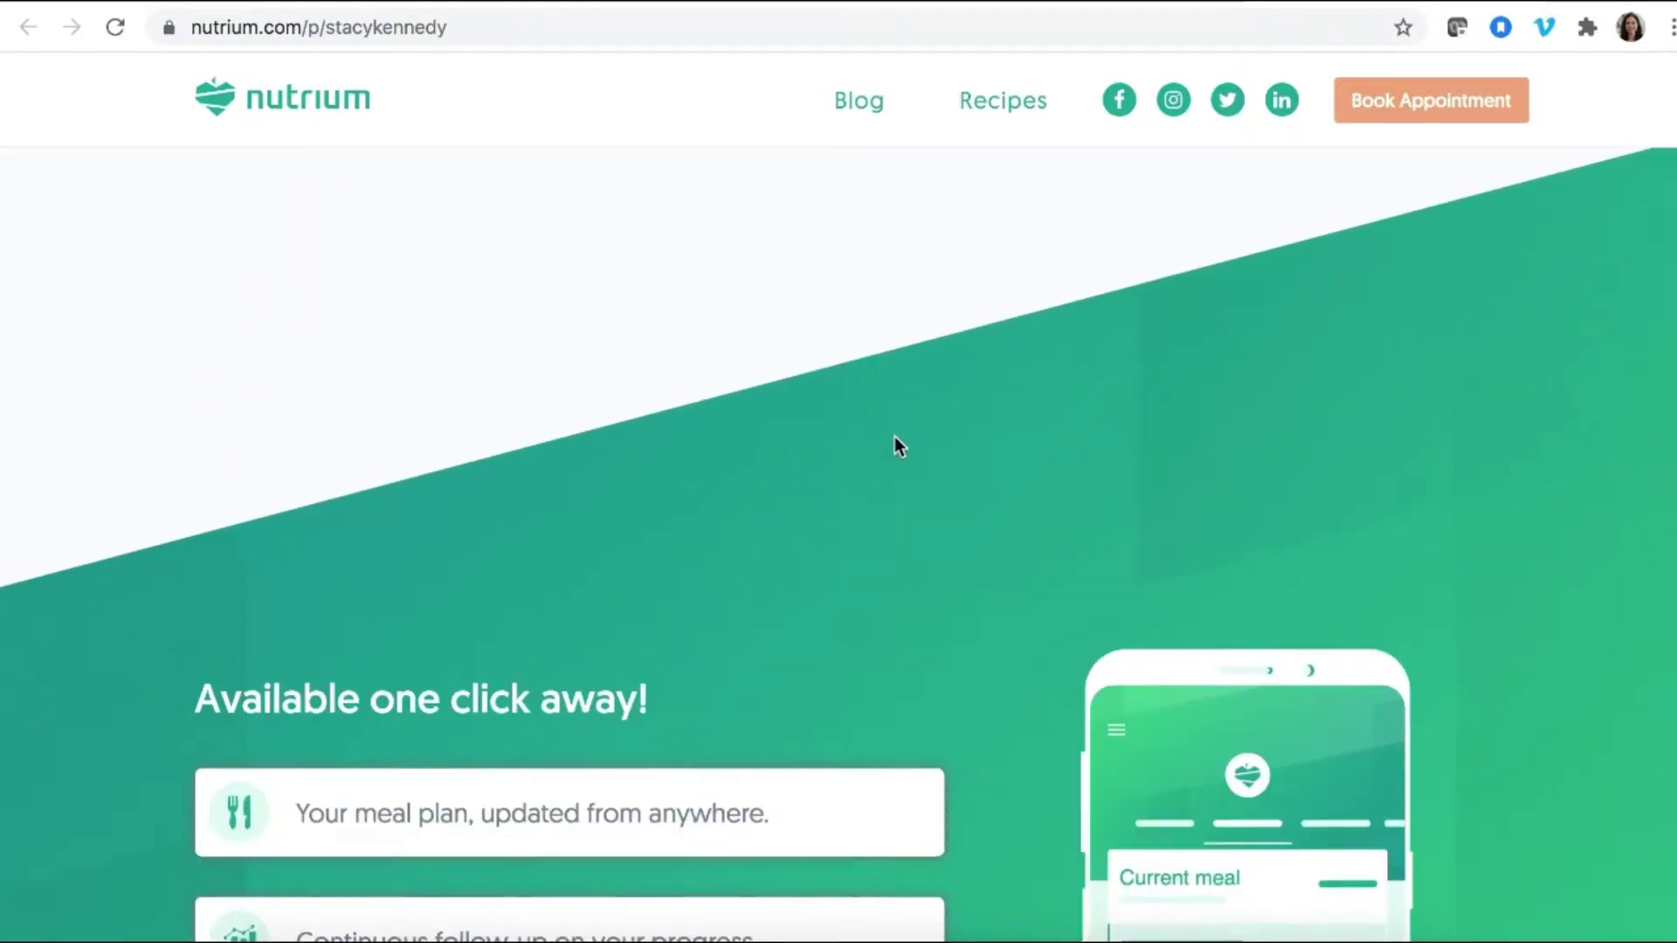
Return to the profile page's top introduction section
scroll(894, 440, "up", 10)
scroll(894, 440, "up", 20)
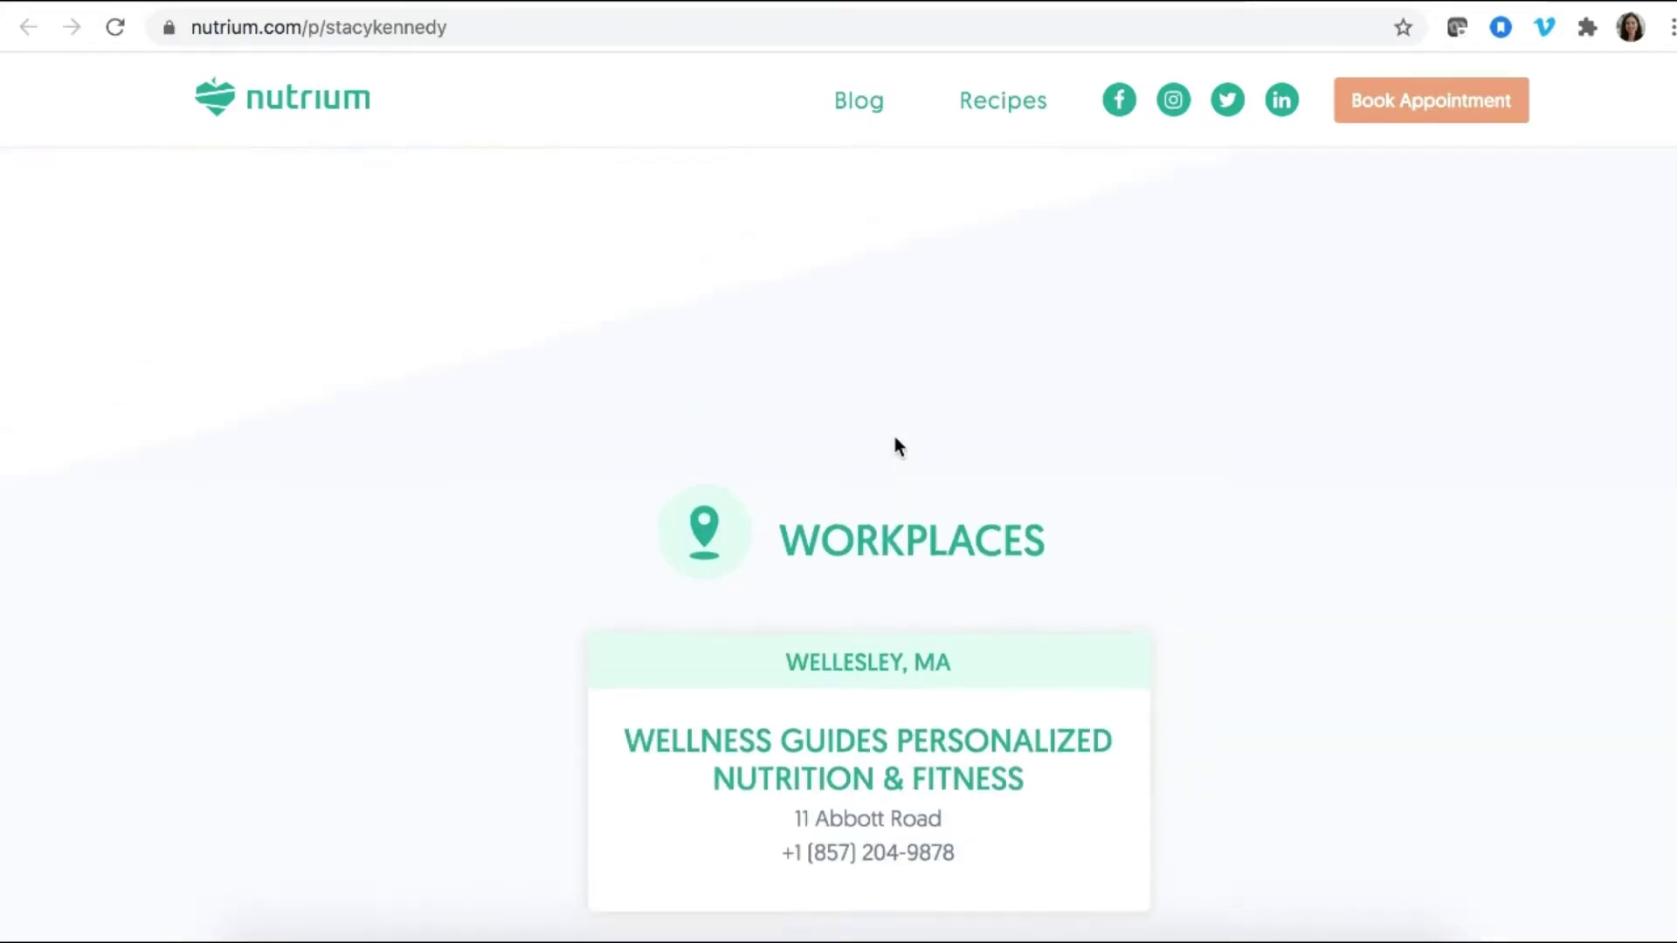
scroll(894, 438, "up", 2)
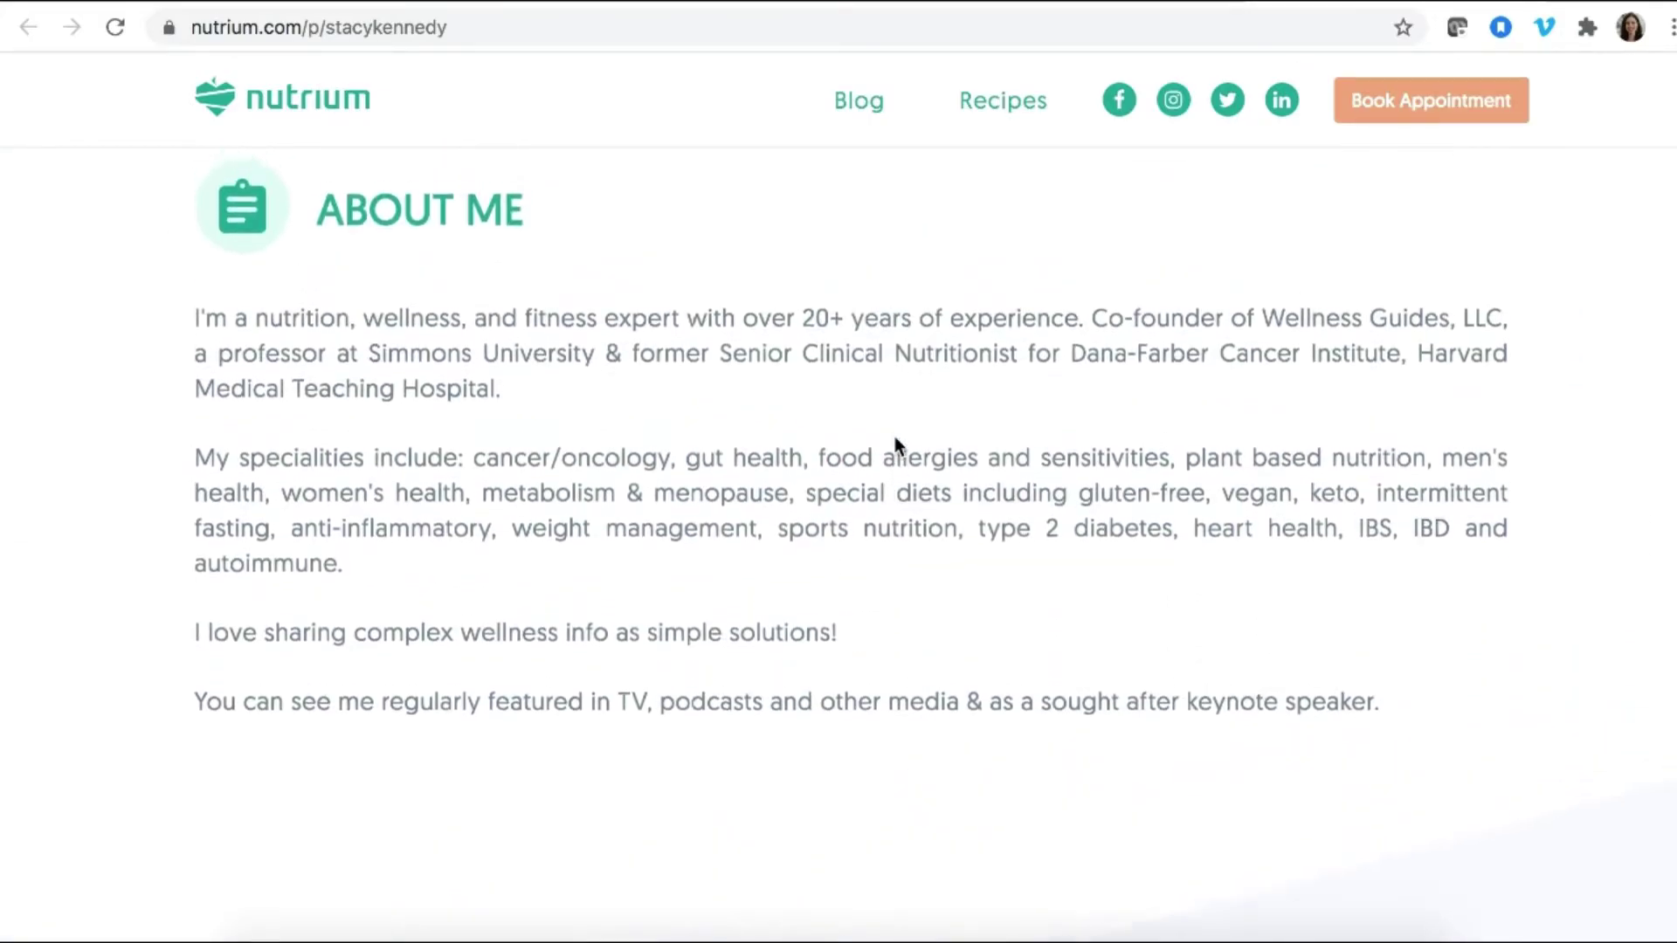
Open Foods and scroll the USDA food list down to the pagination and back up
left_click(306, 118)
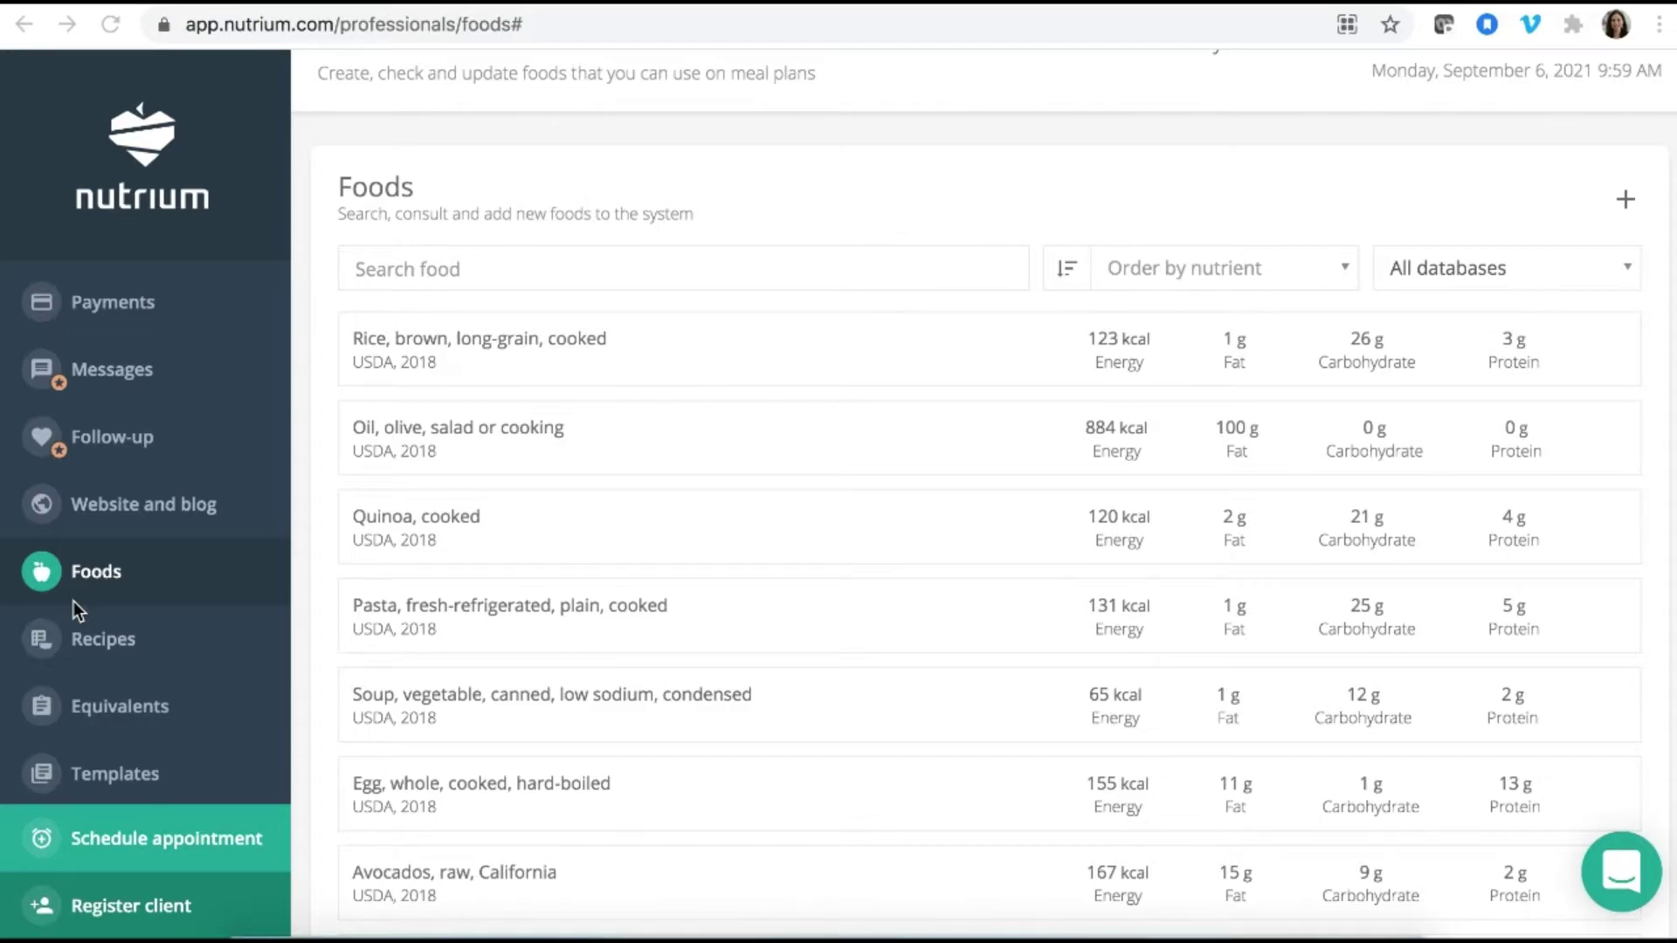
scroll(74, 600, "down", 1)
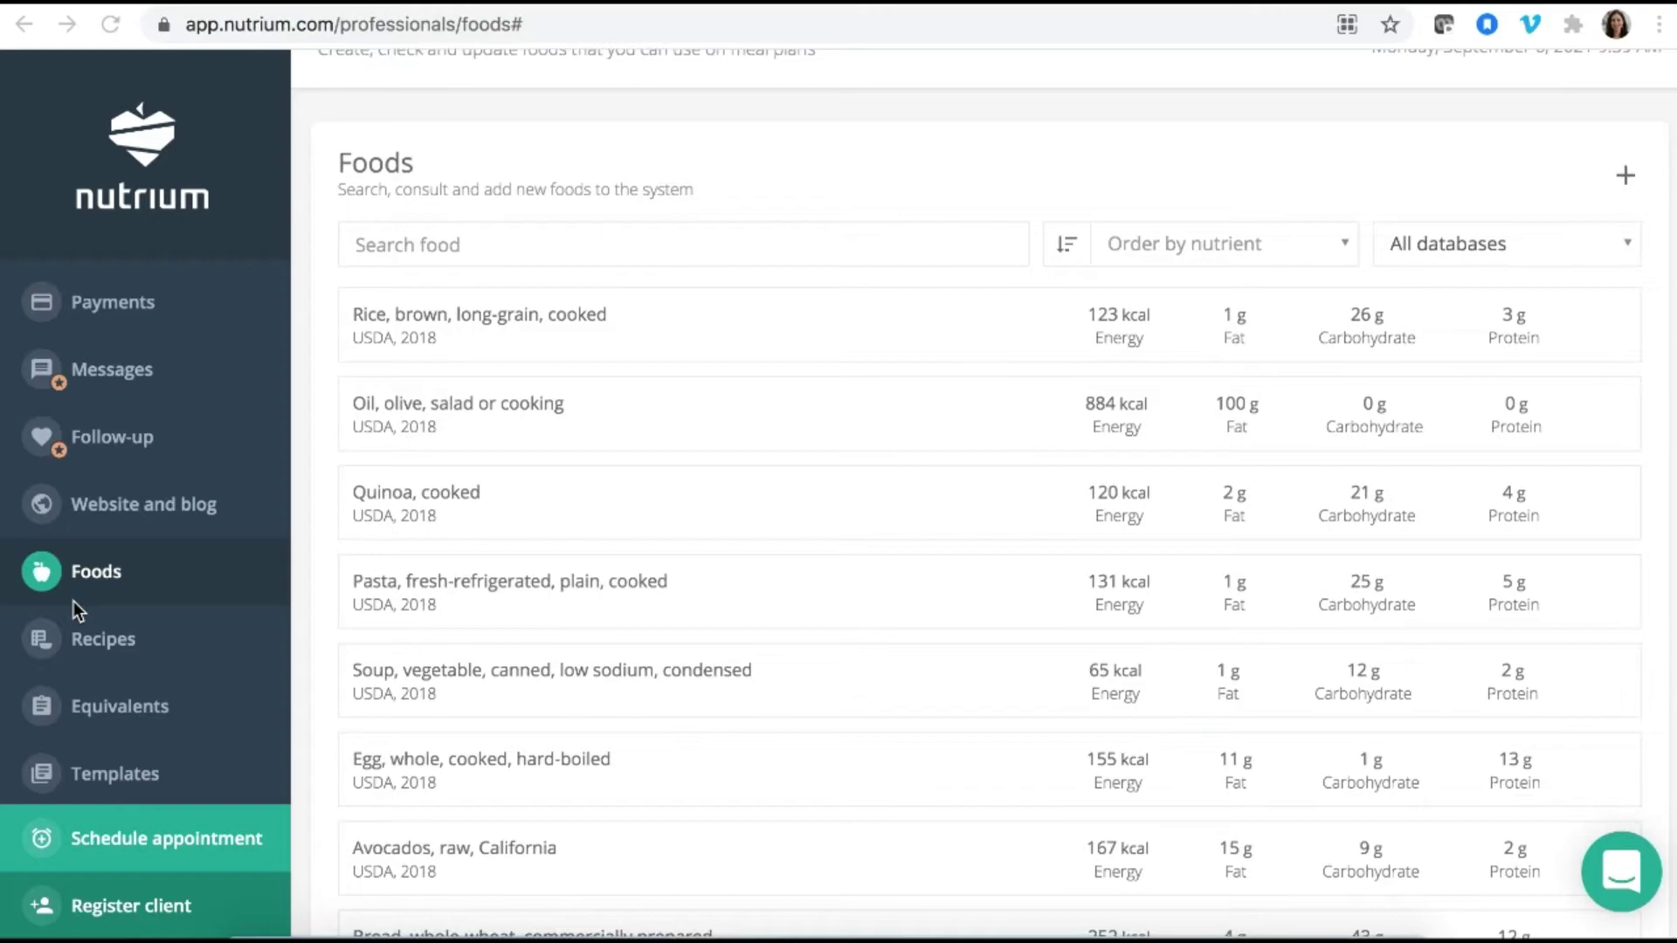
scroll(73, 601, "down", 3)
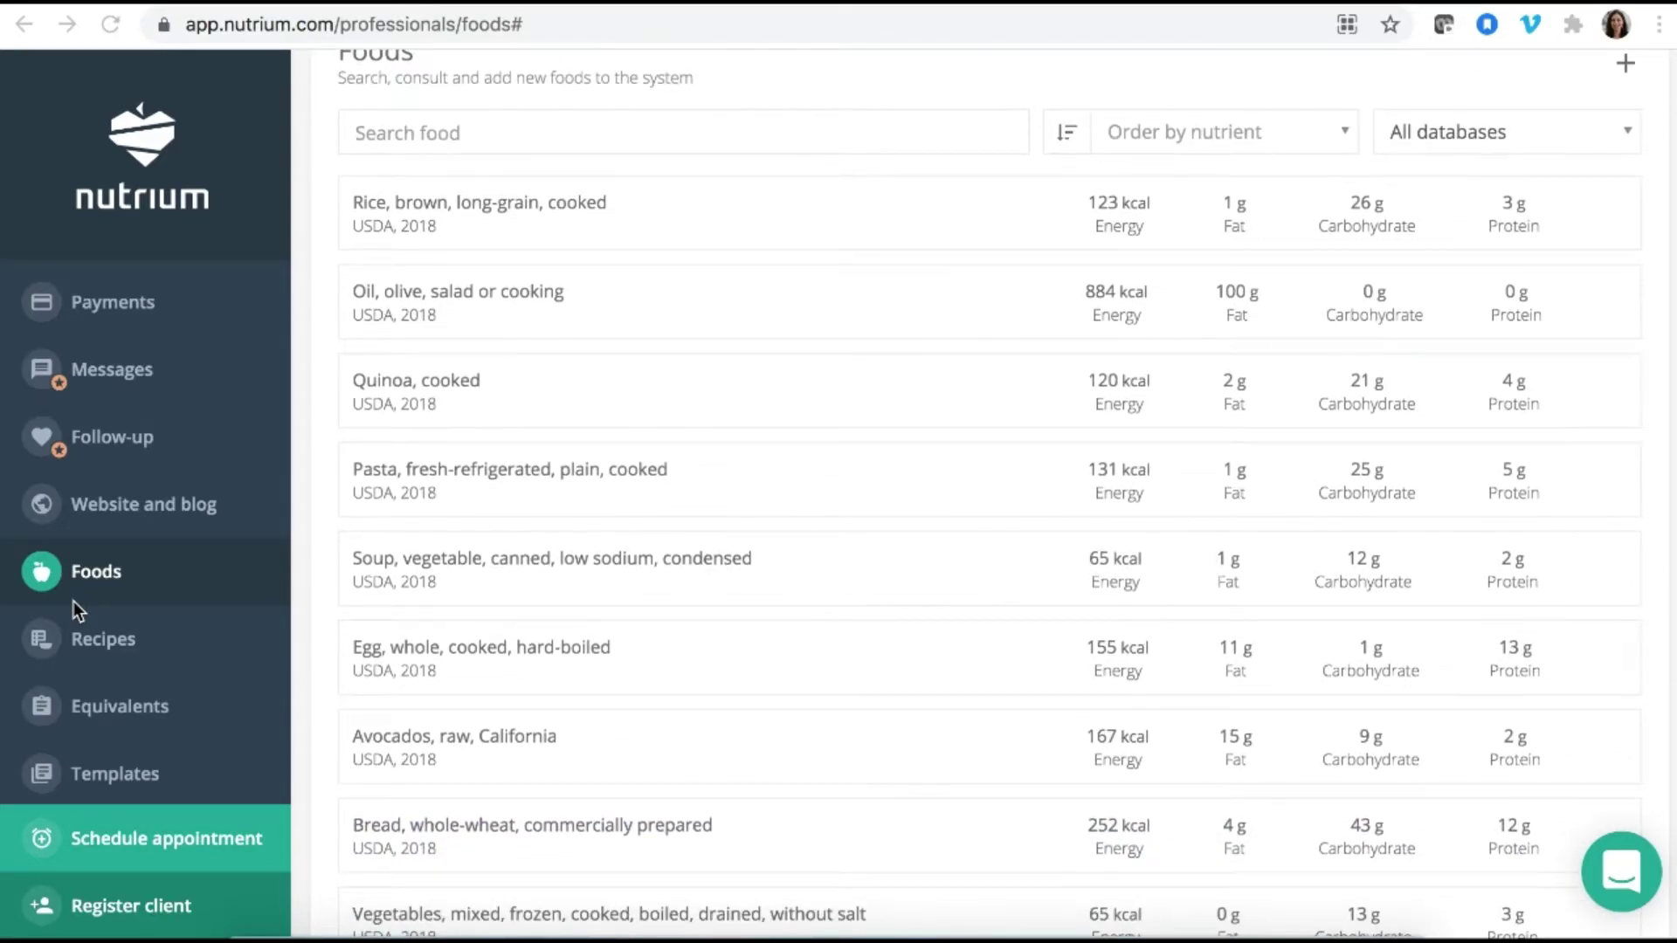
scroll(73, 601, "down", 2)
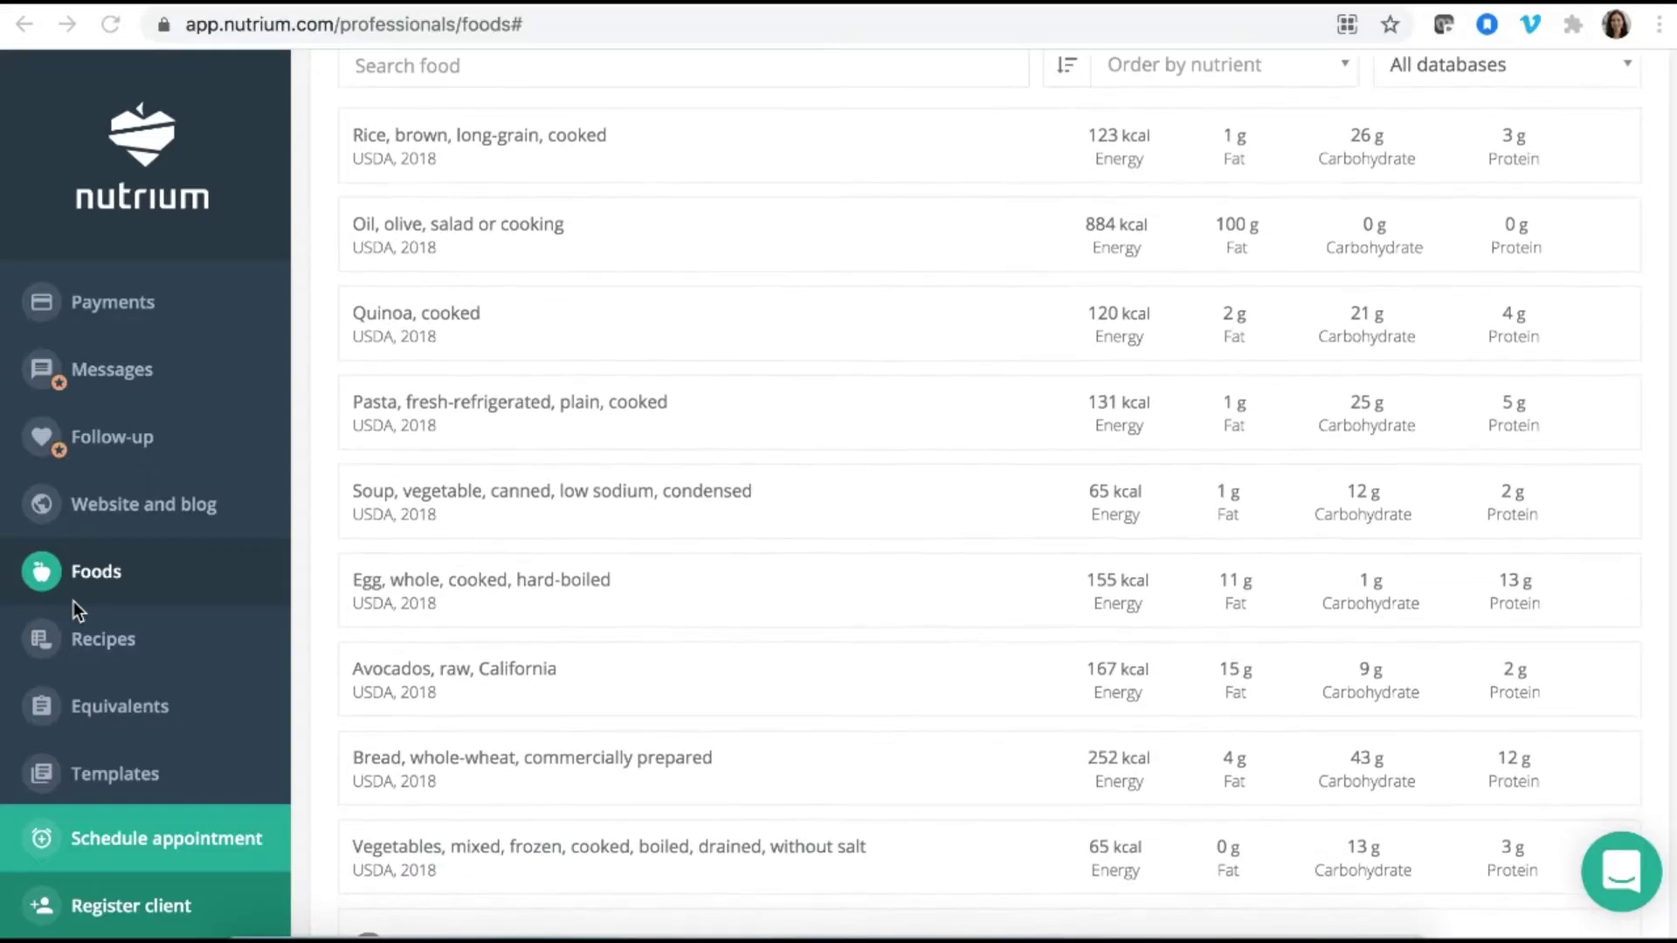
scroll(73, 600, "down", 1)
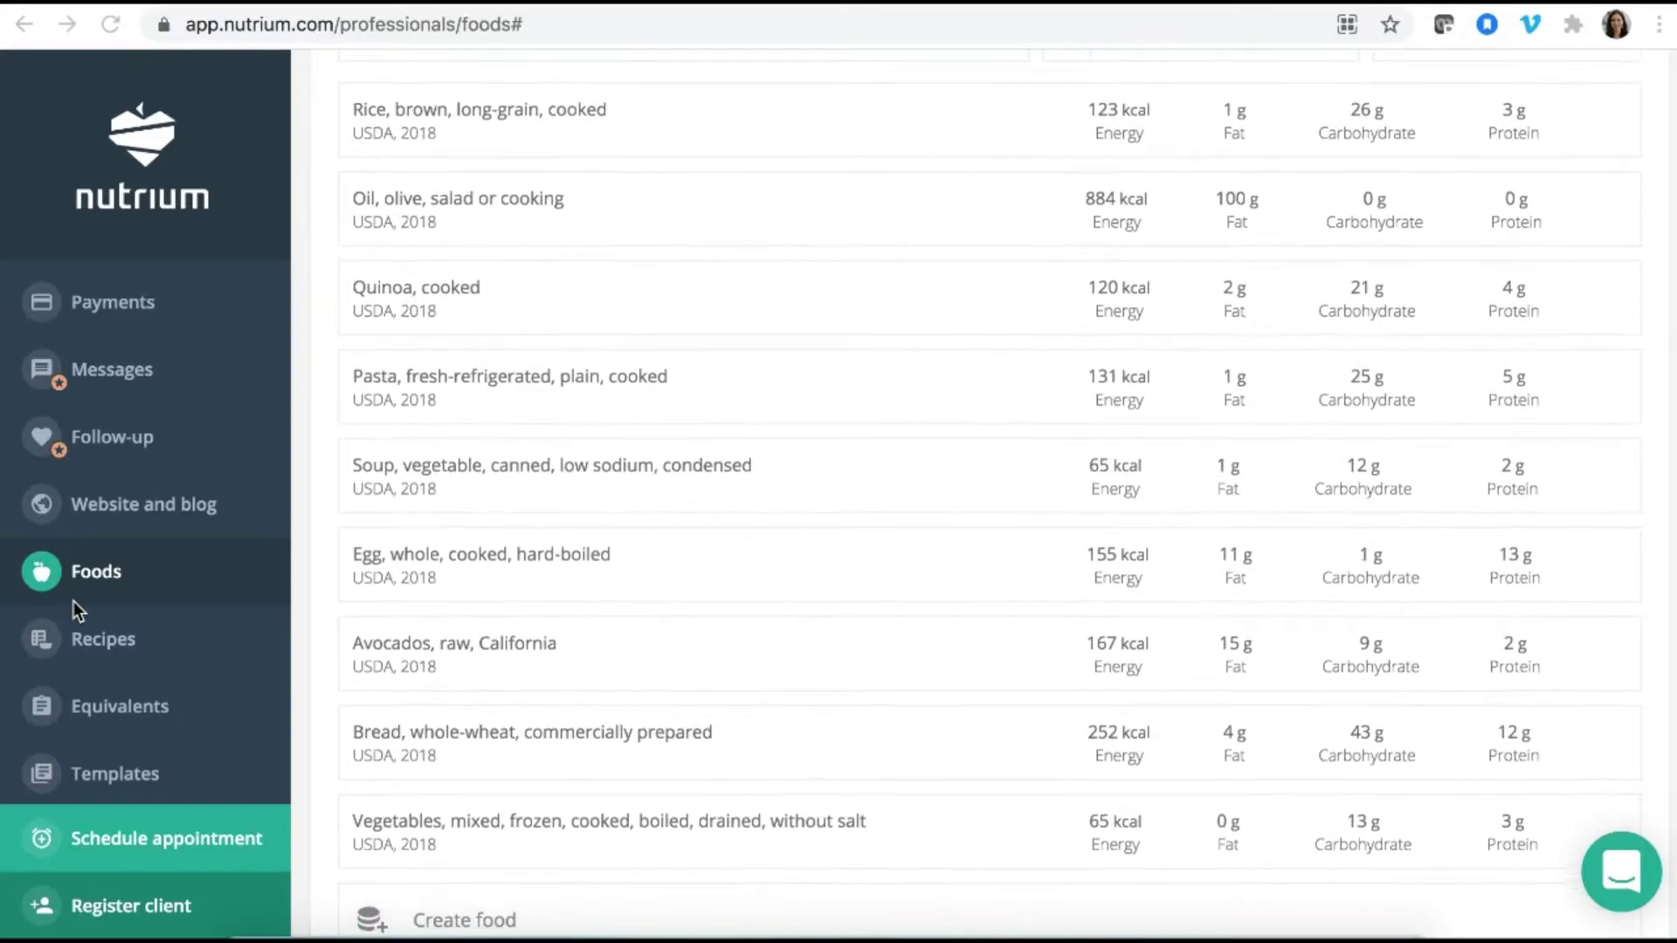
scroll(74, 601, "up", 3)
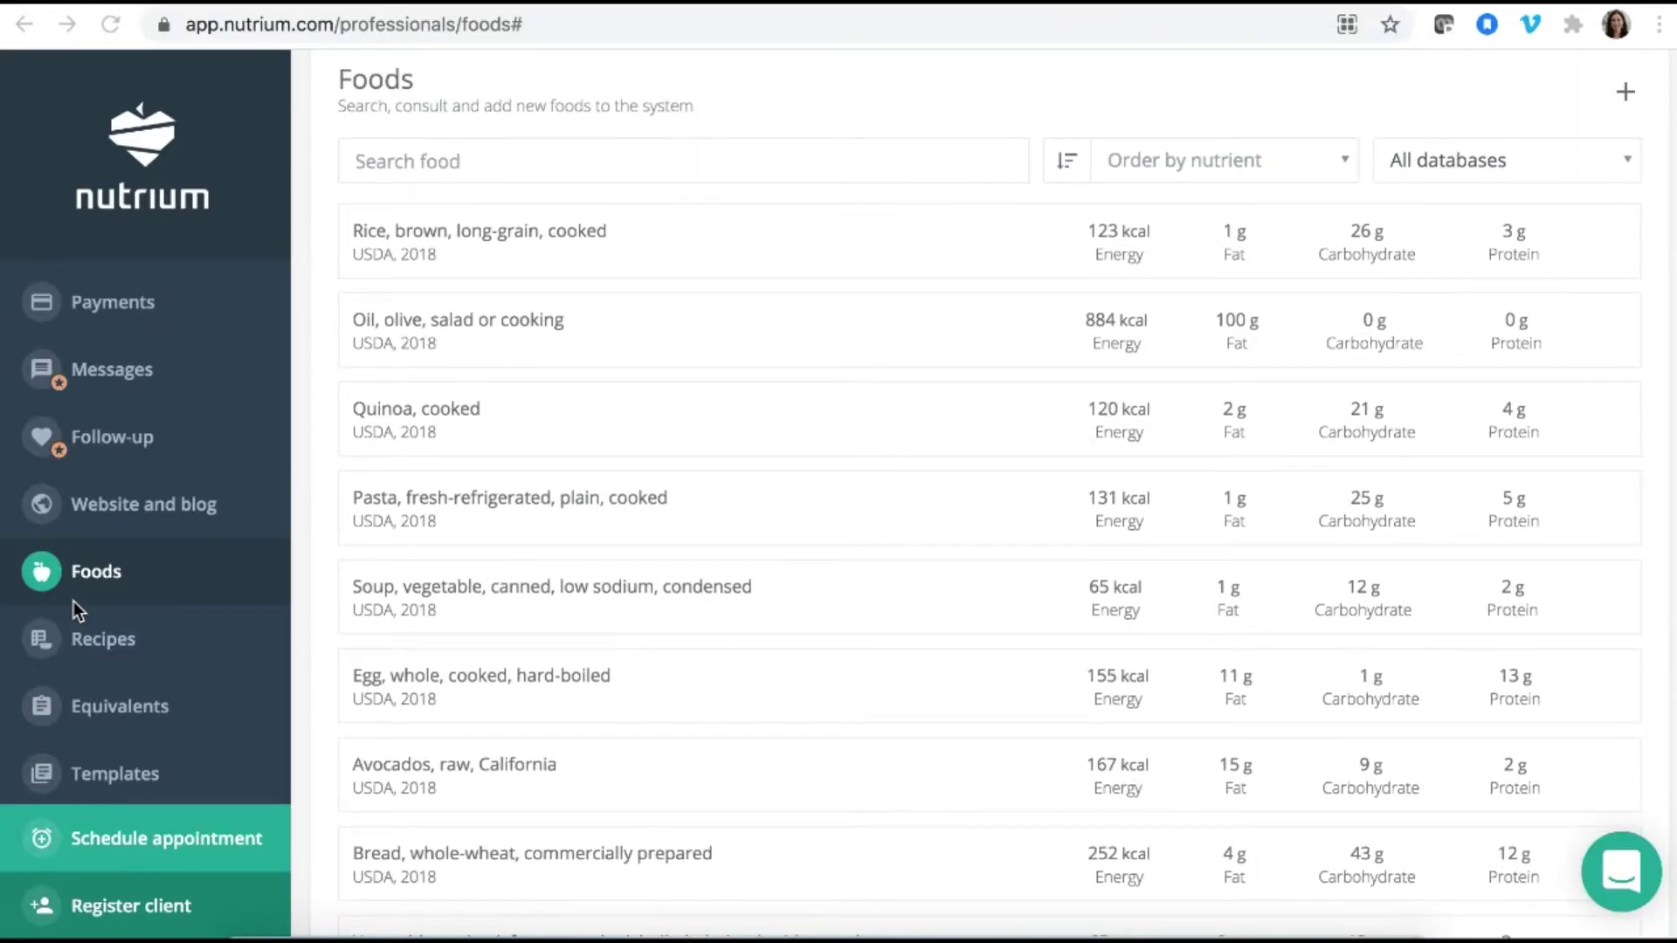
scroll(74, 601, "down", 1)
scroll(74, 601, "down", 1)
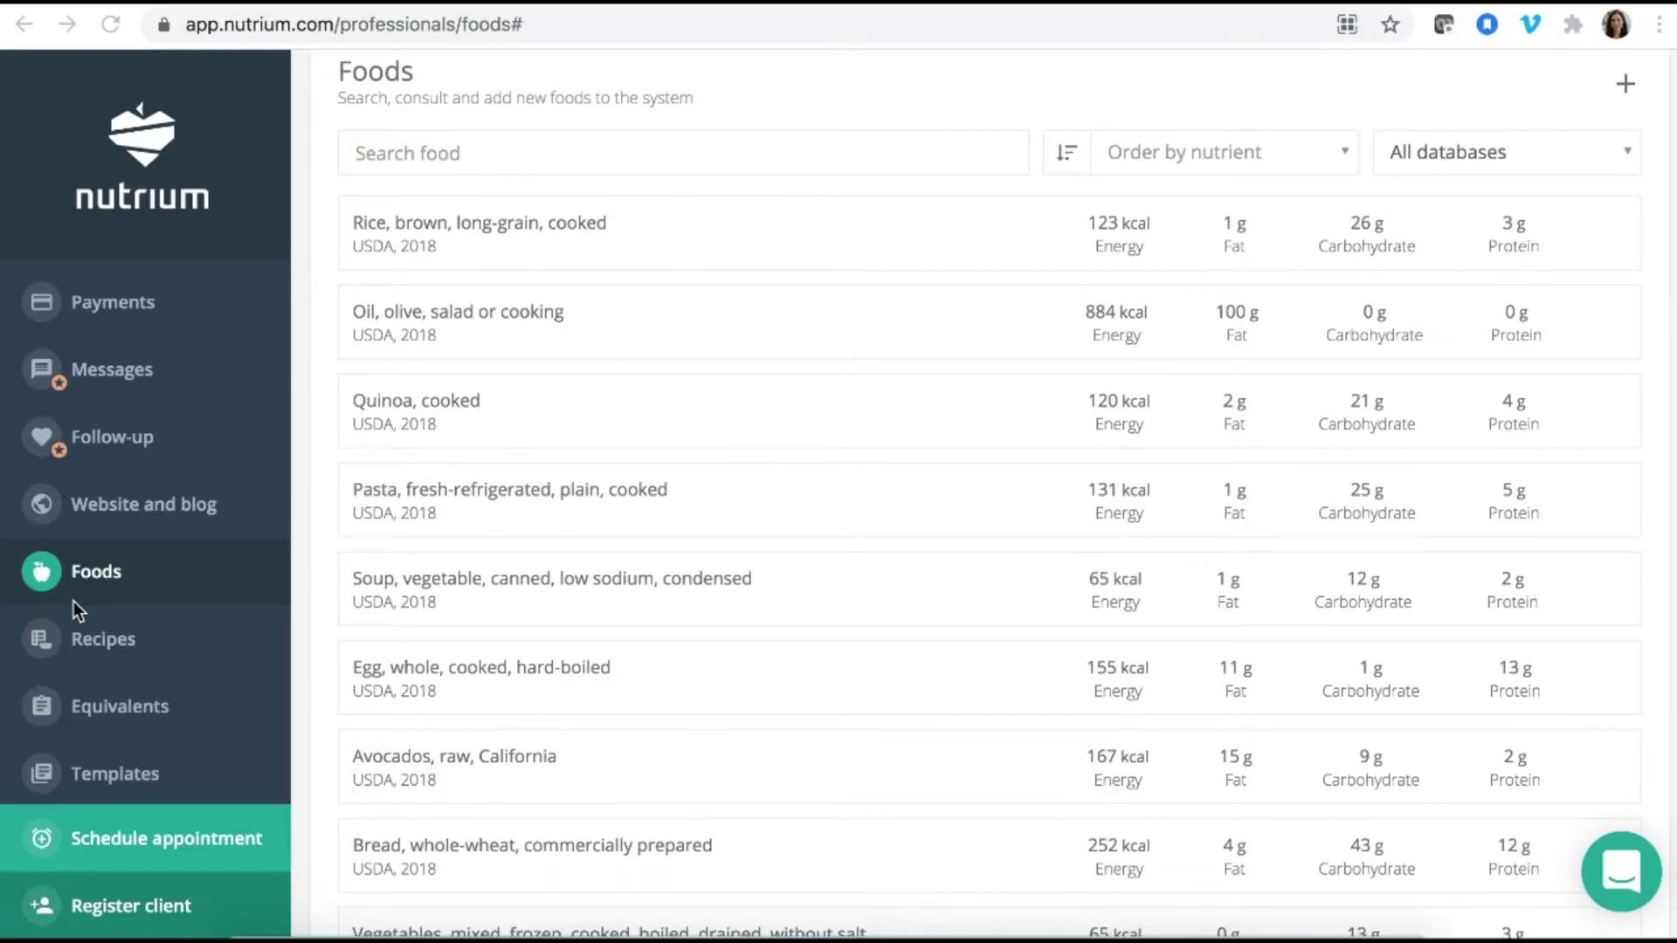
scroll(73, 601, "down", 1)
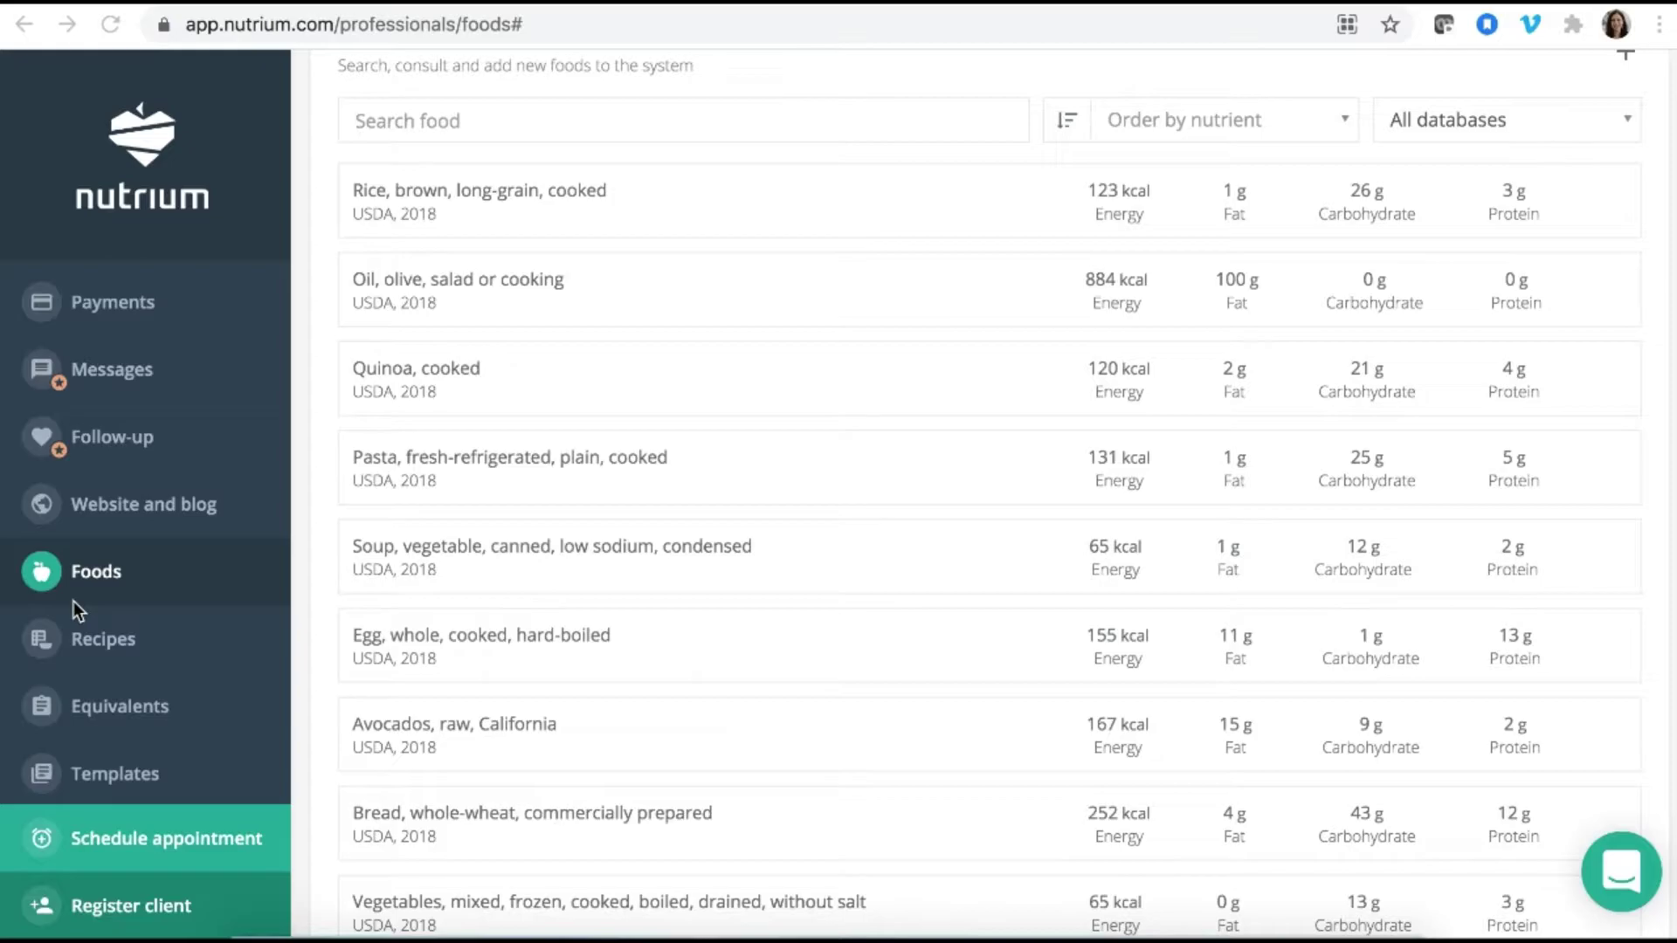
scroll(73, 601, "up", 1)
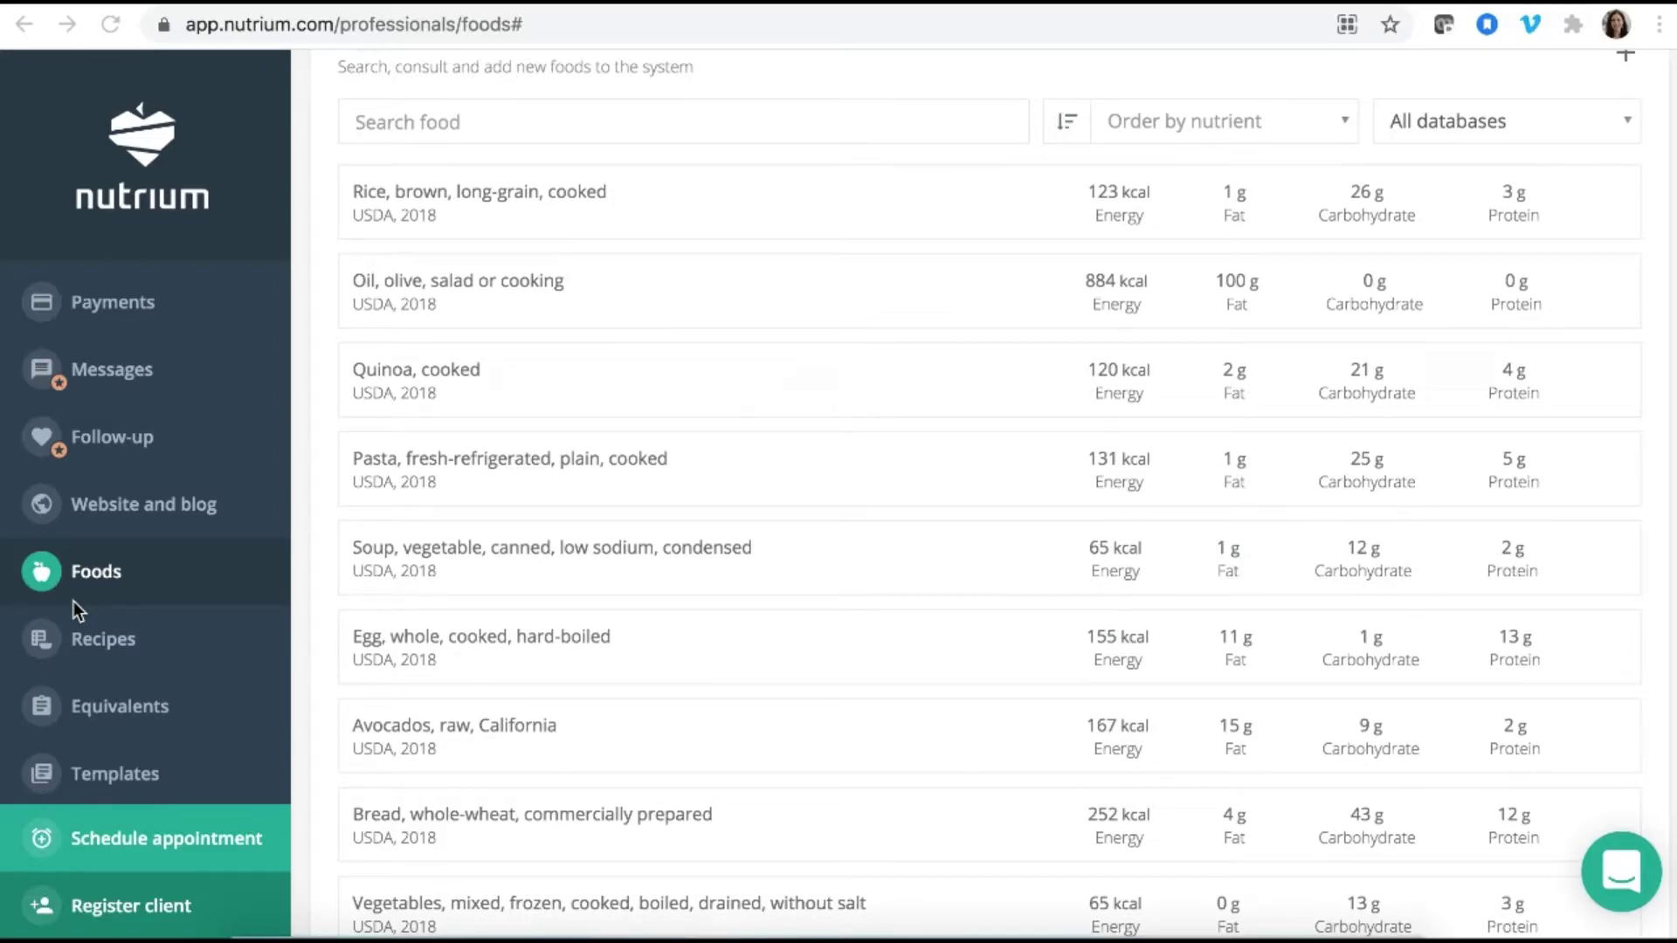
scroll(73, 601, "down", 1)
scroll(74, 601, "down", 2)
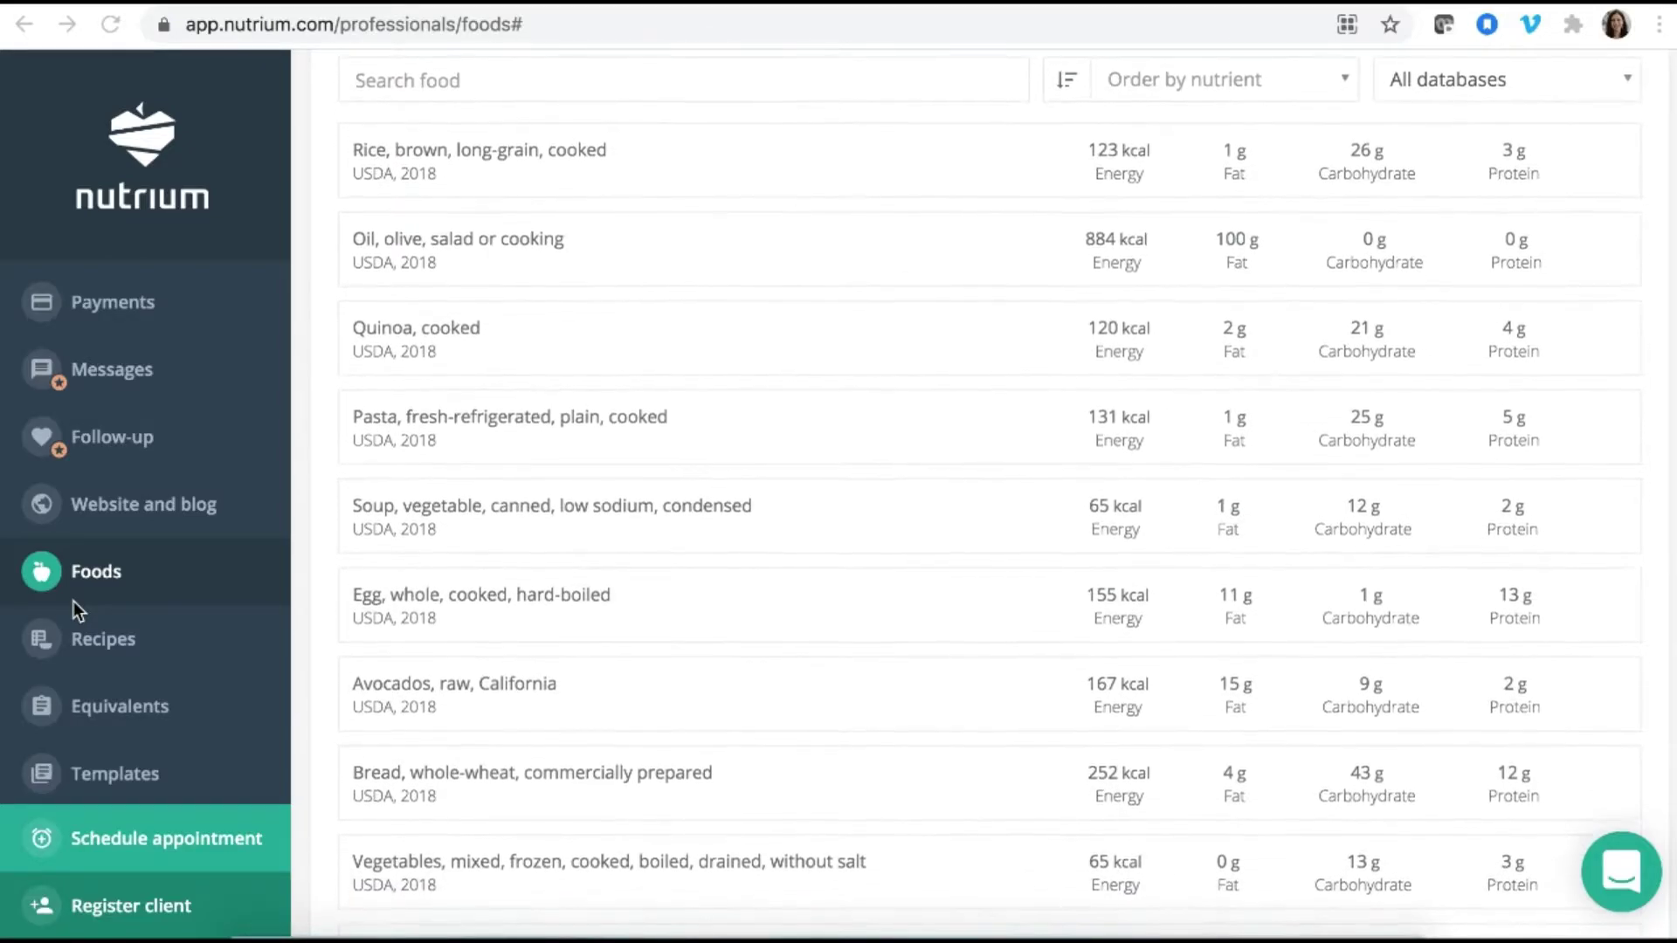
scroll(74, 600, "down", 1)
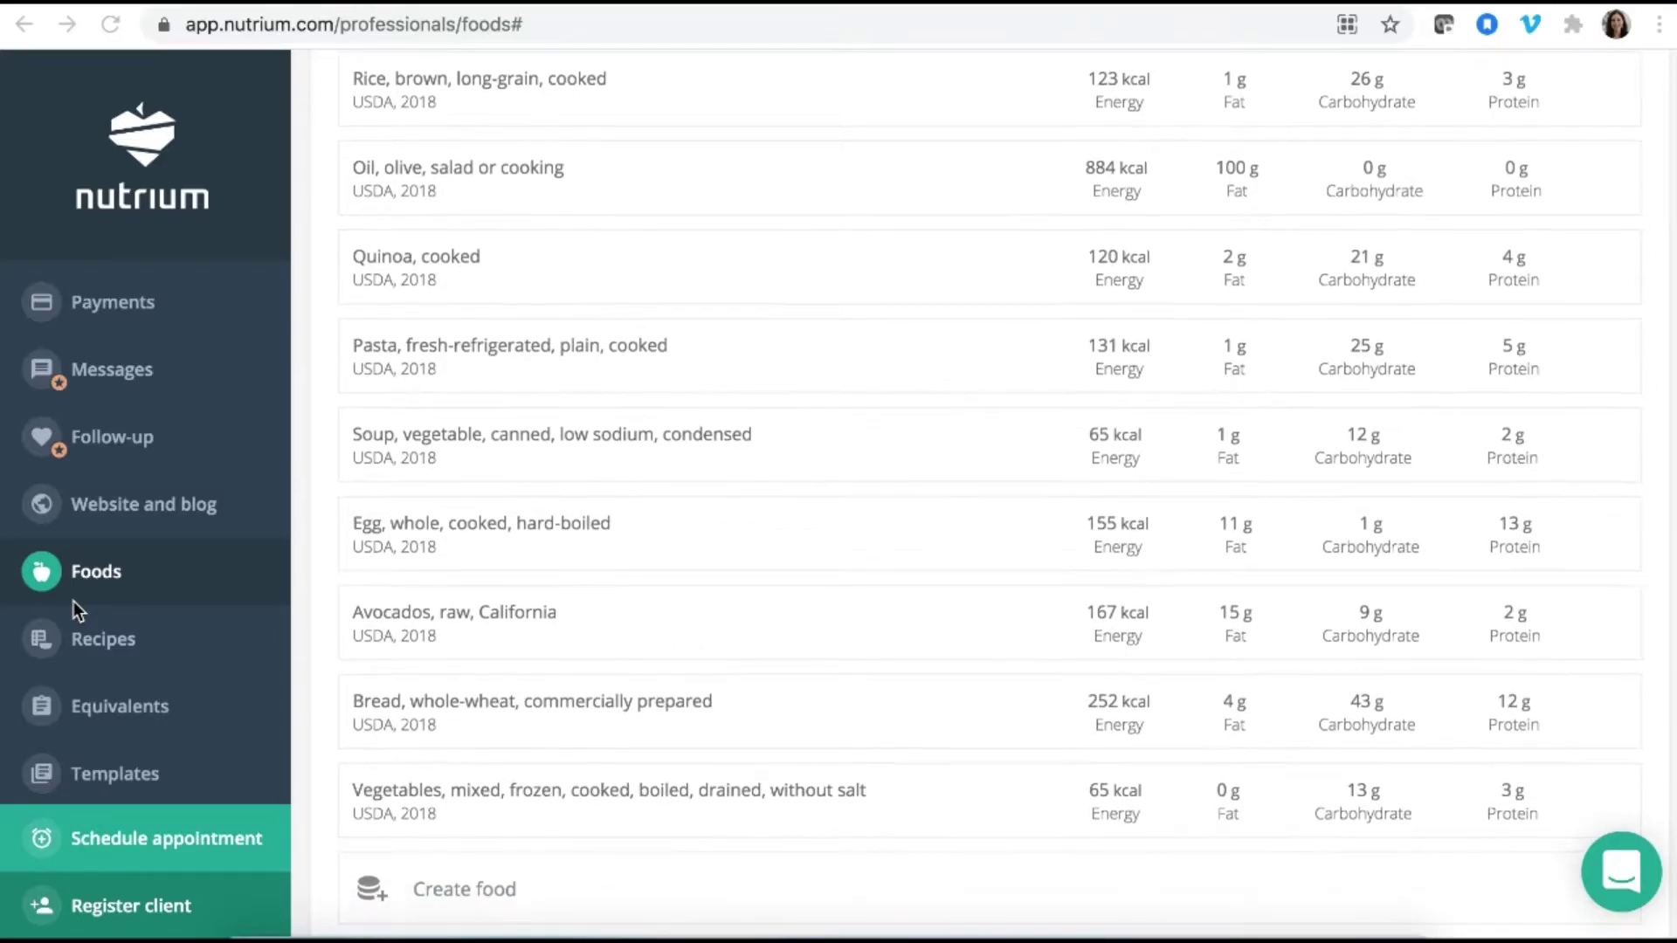
scroll(74, 601, "down", 1)
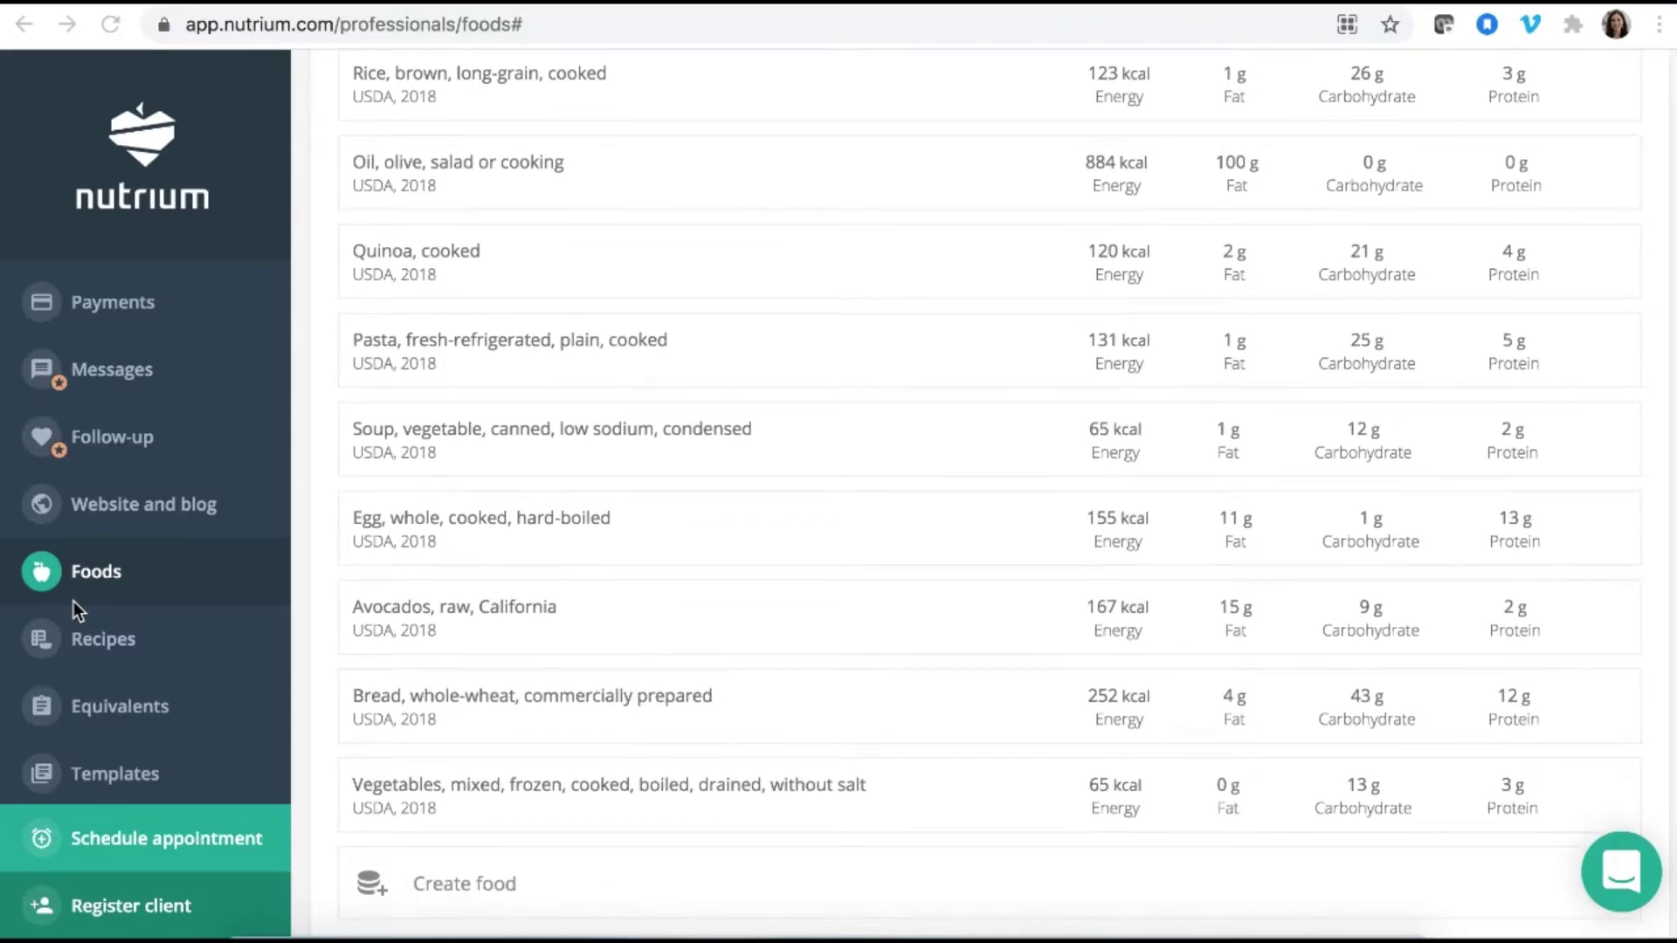
scroll(74, 602, "down", 3)
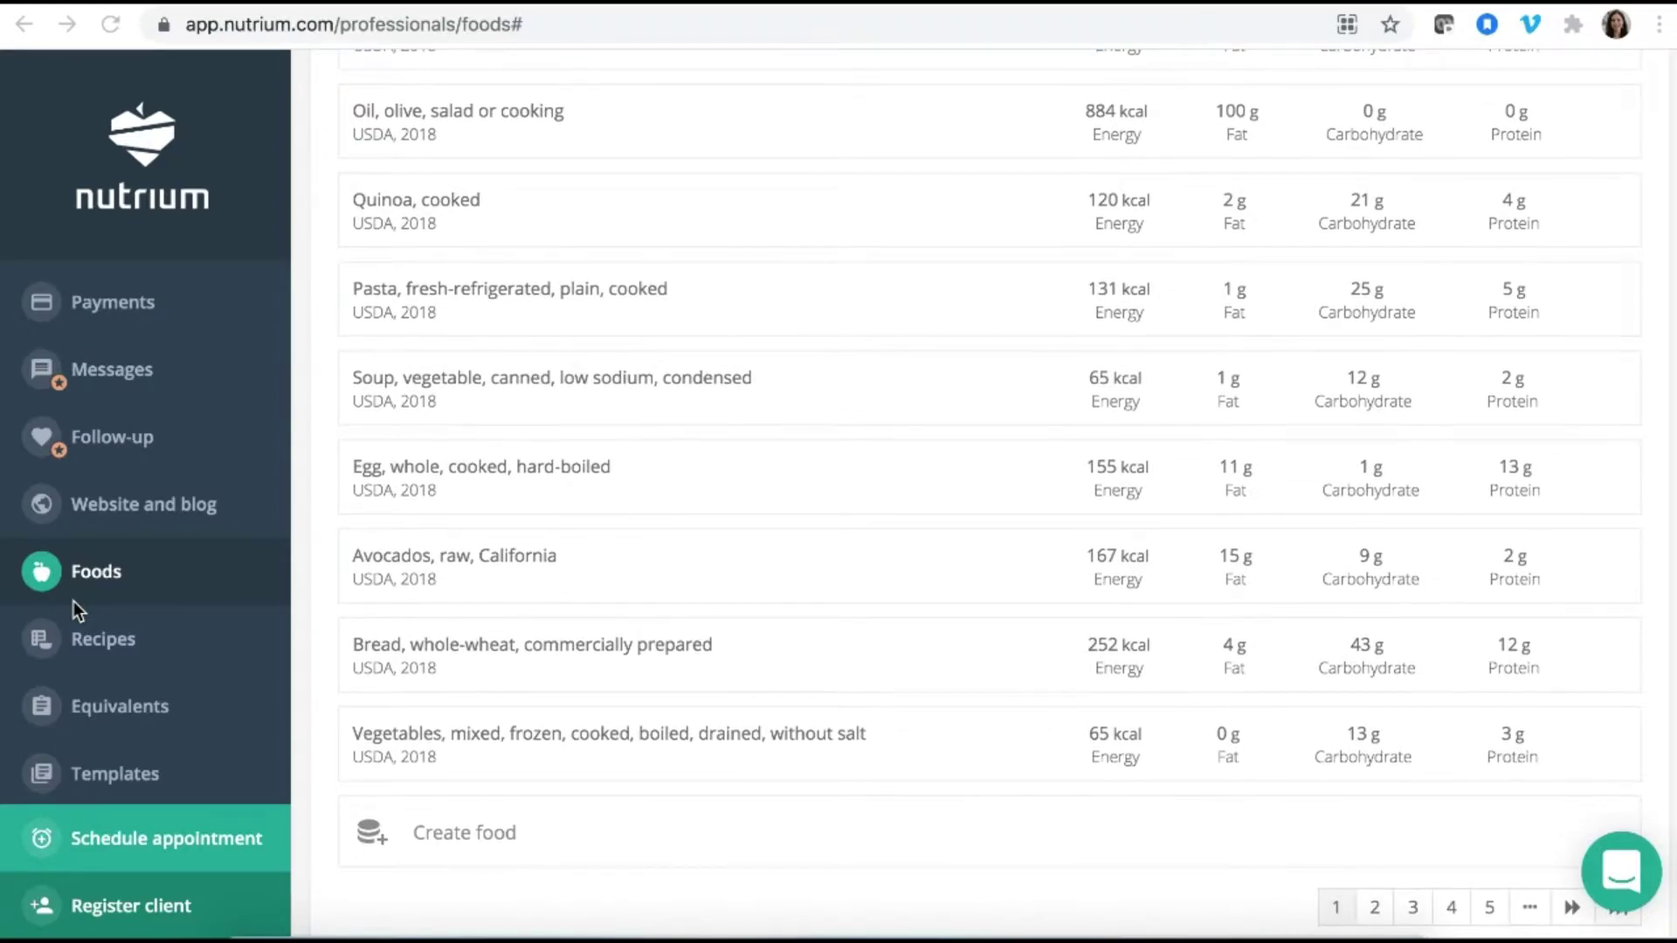
scroll(73, 600, "down", 2)
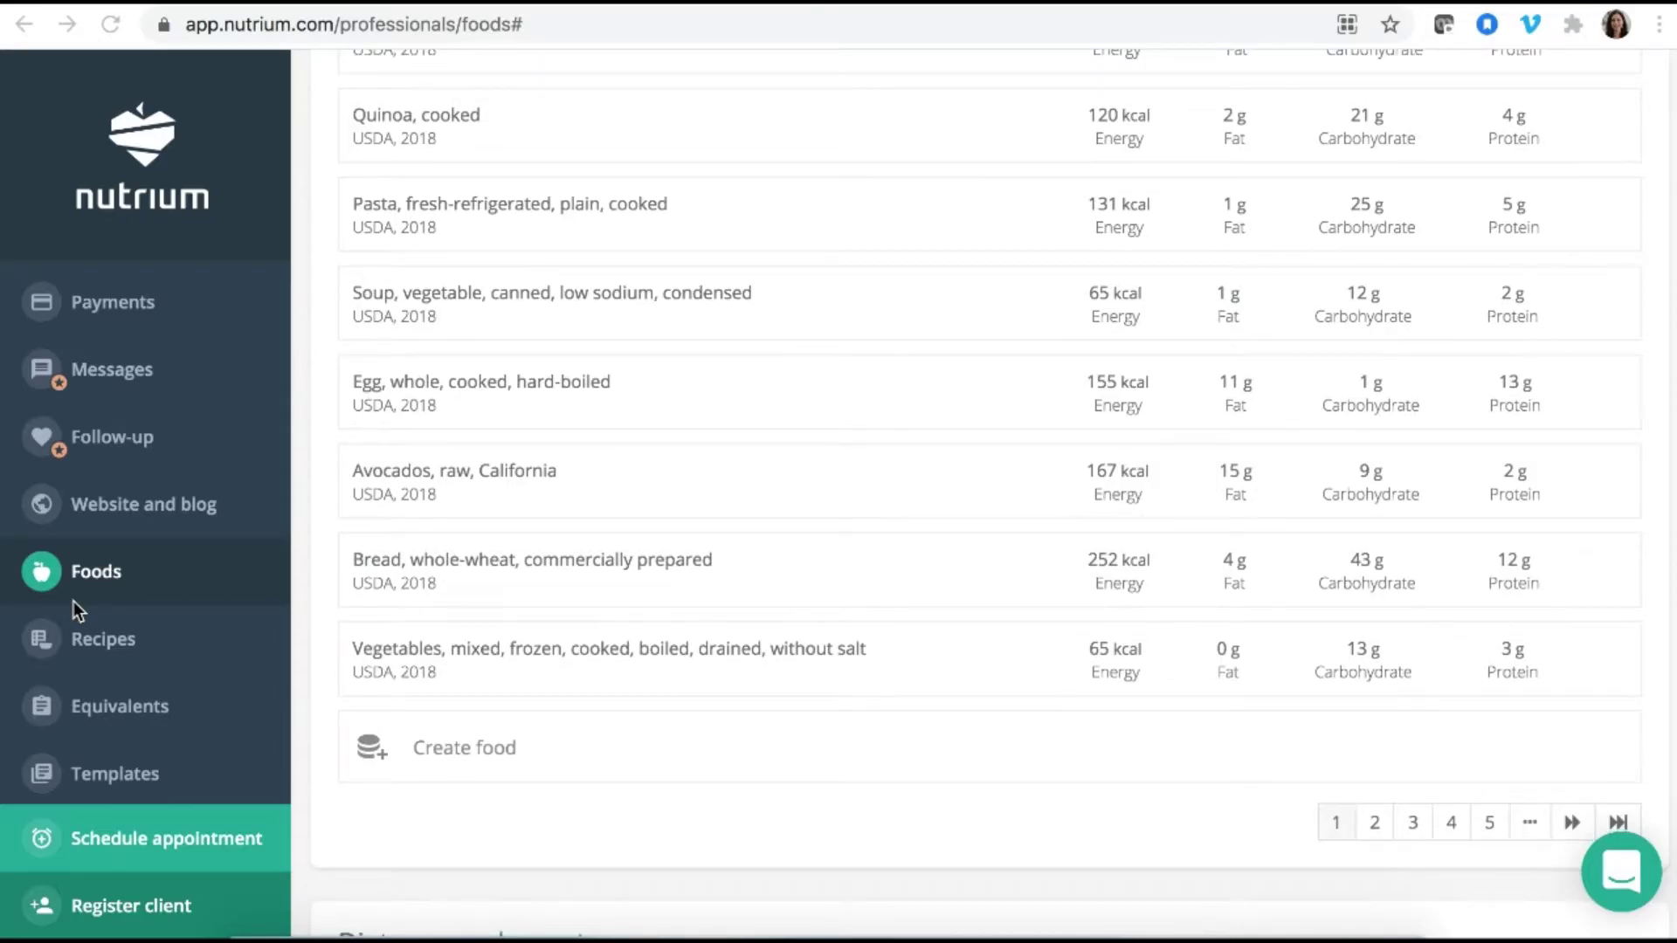
scroll(74, 601, "up", 4)
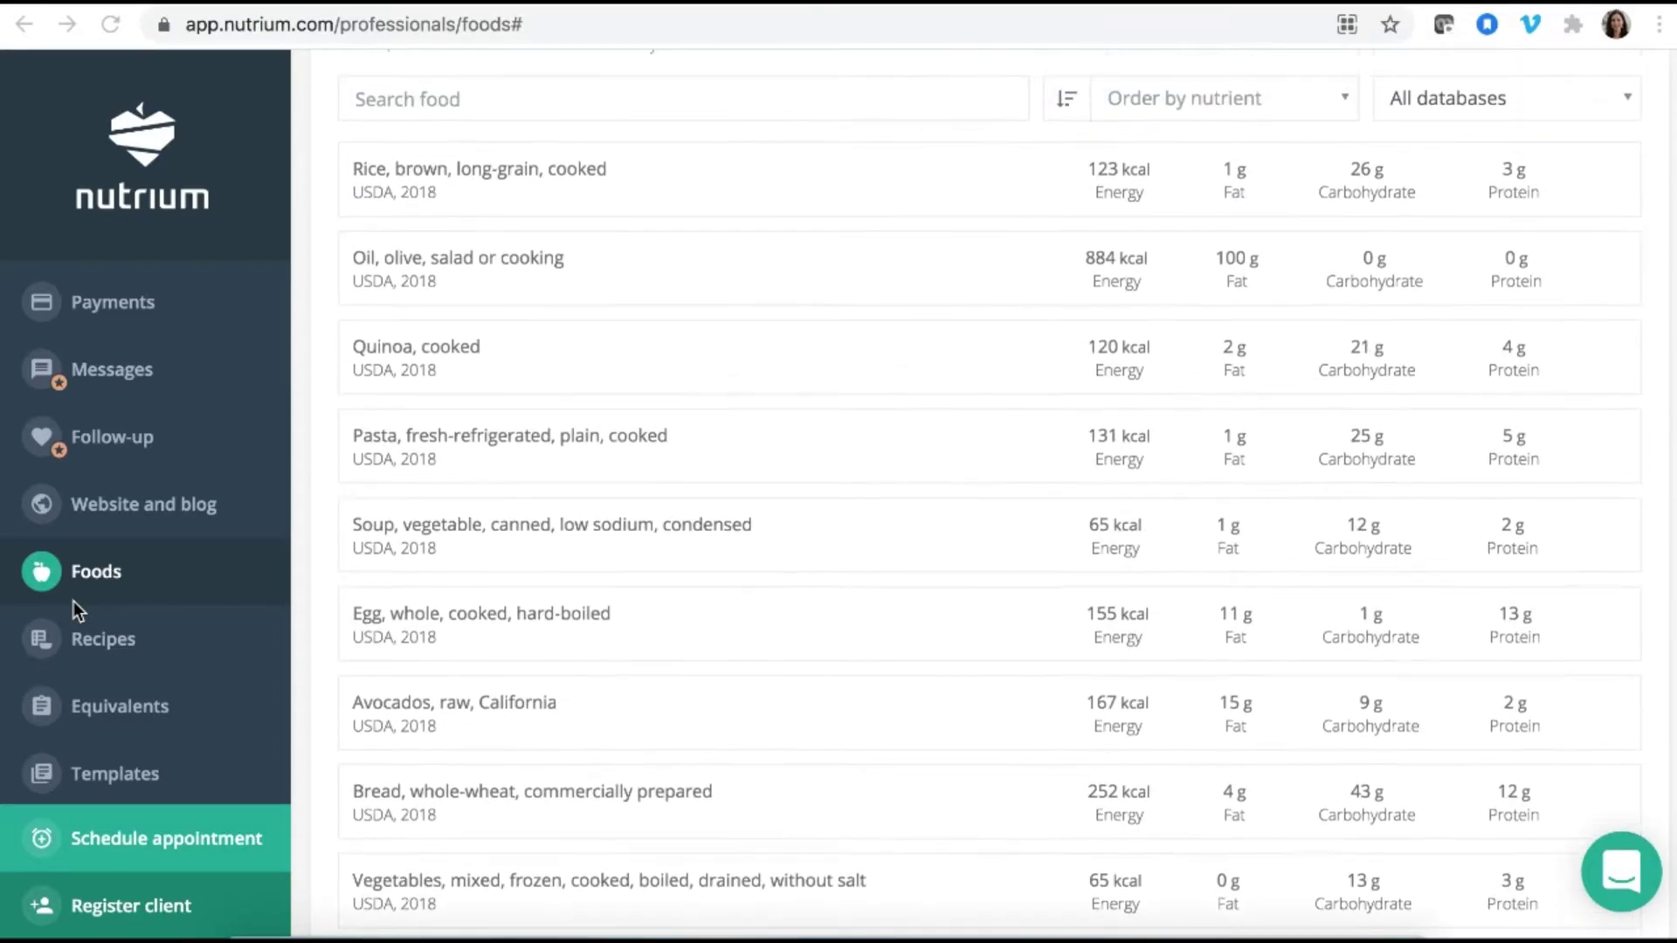
scroll(710, 716, "up", 3)
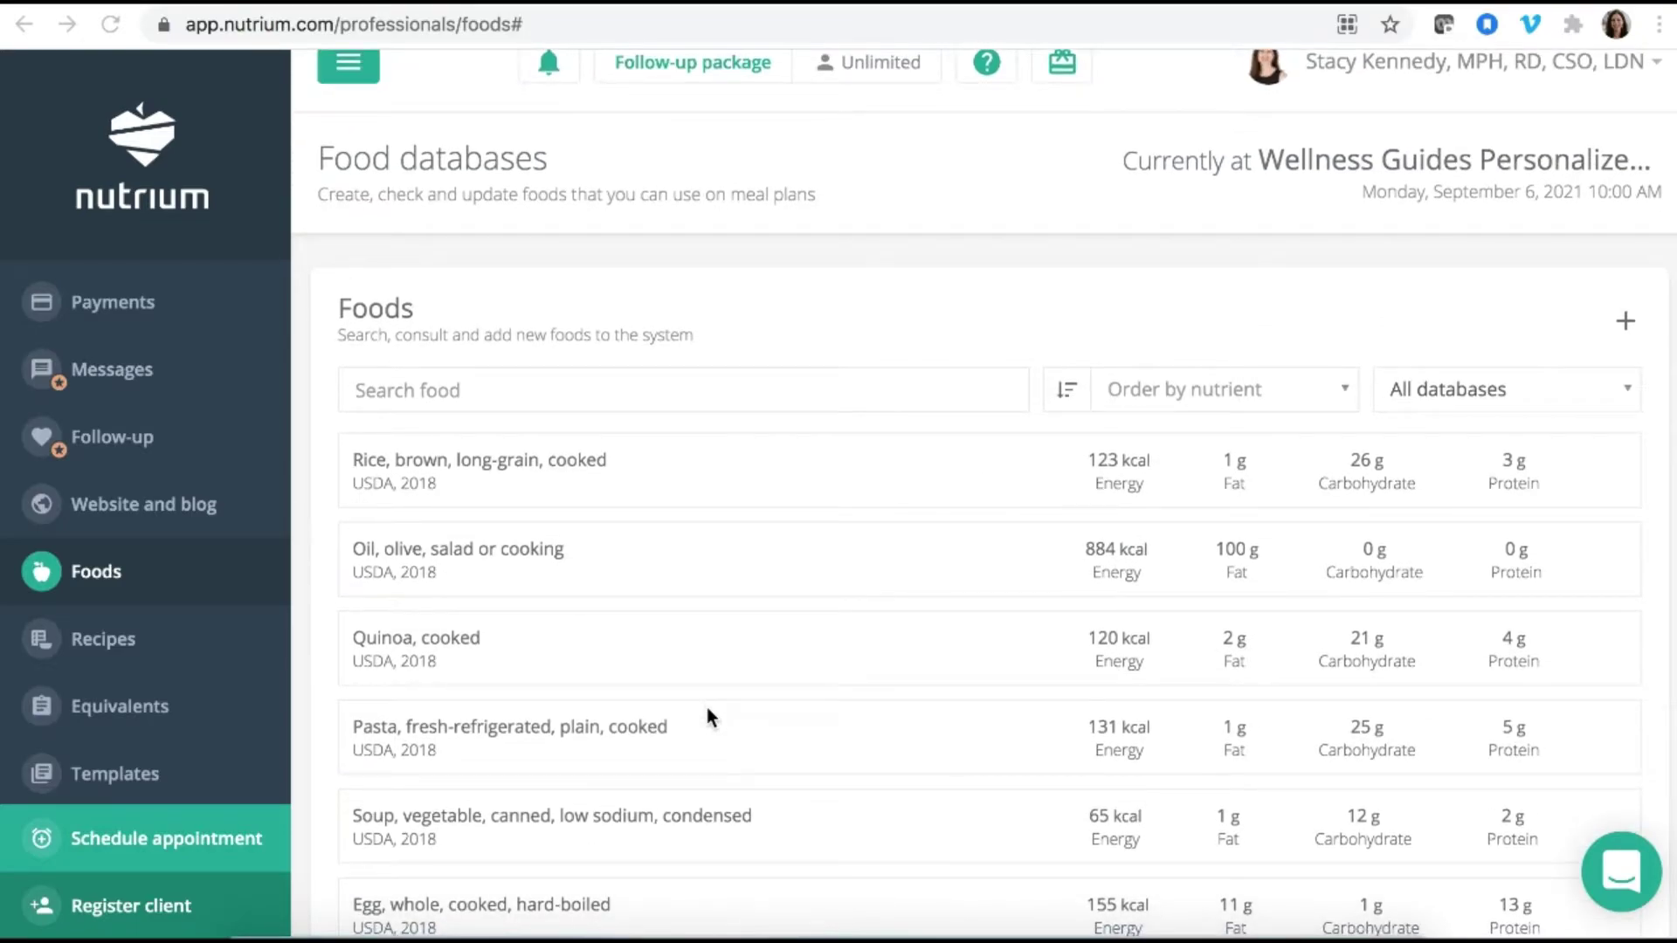
scroll(707, 714, "down", 1)
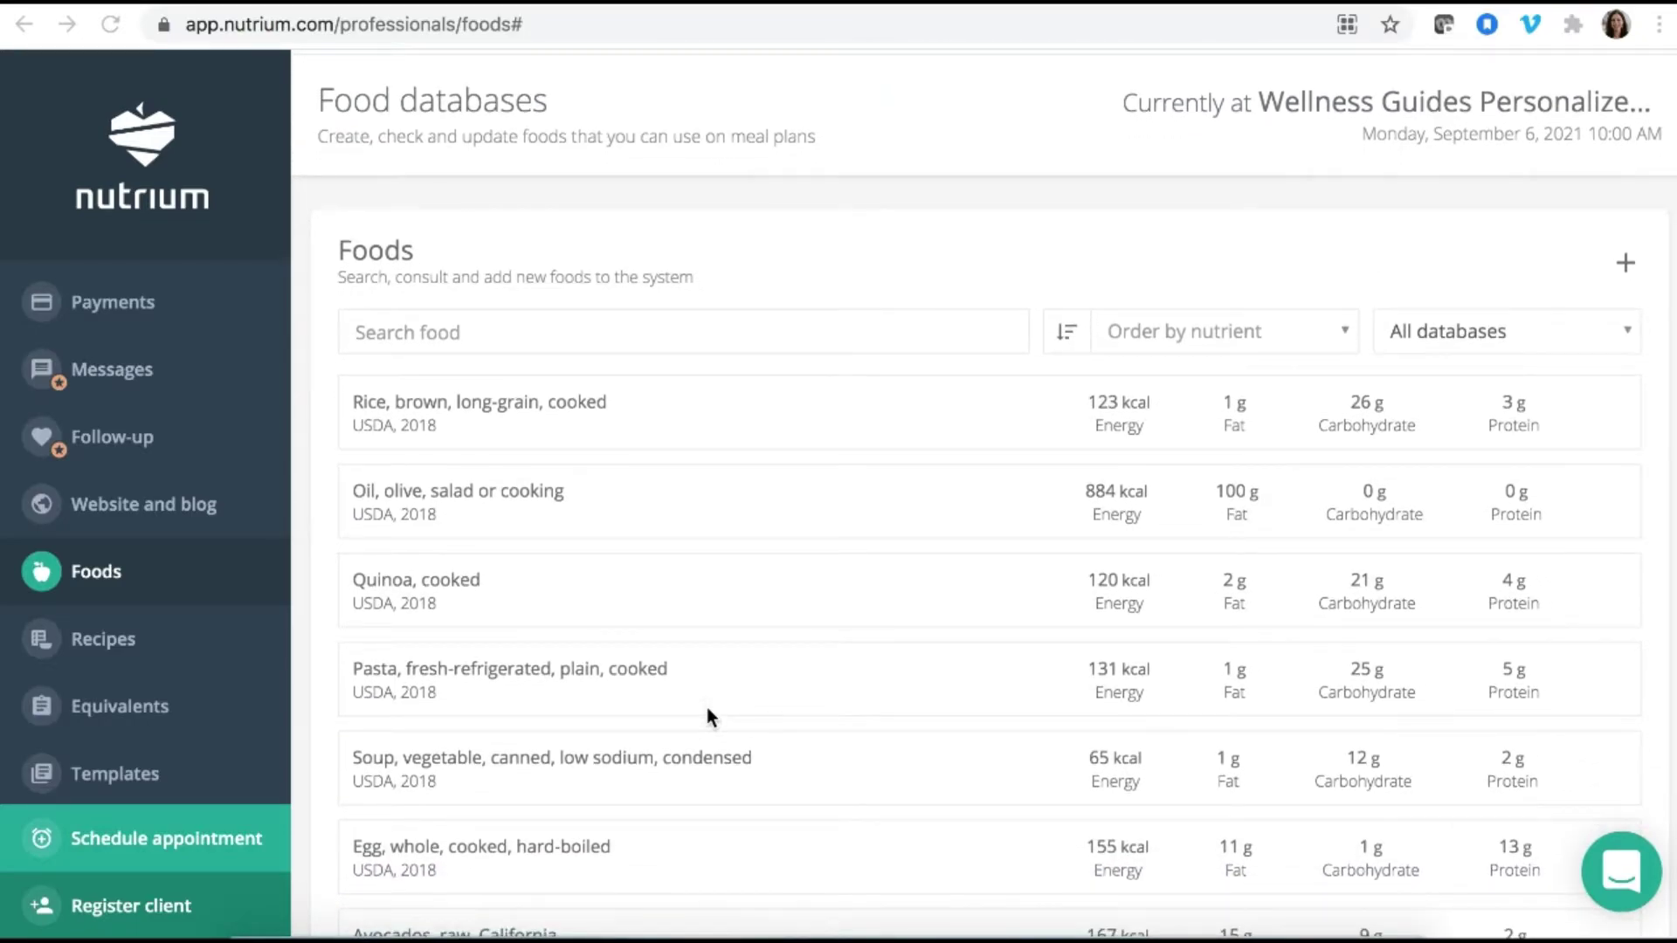
scroll(708, 709, "down", 1)
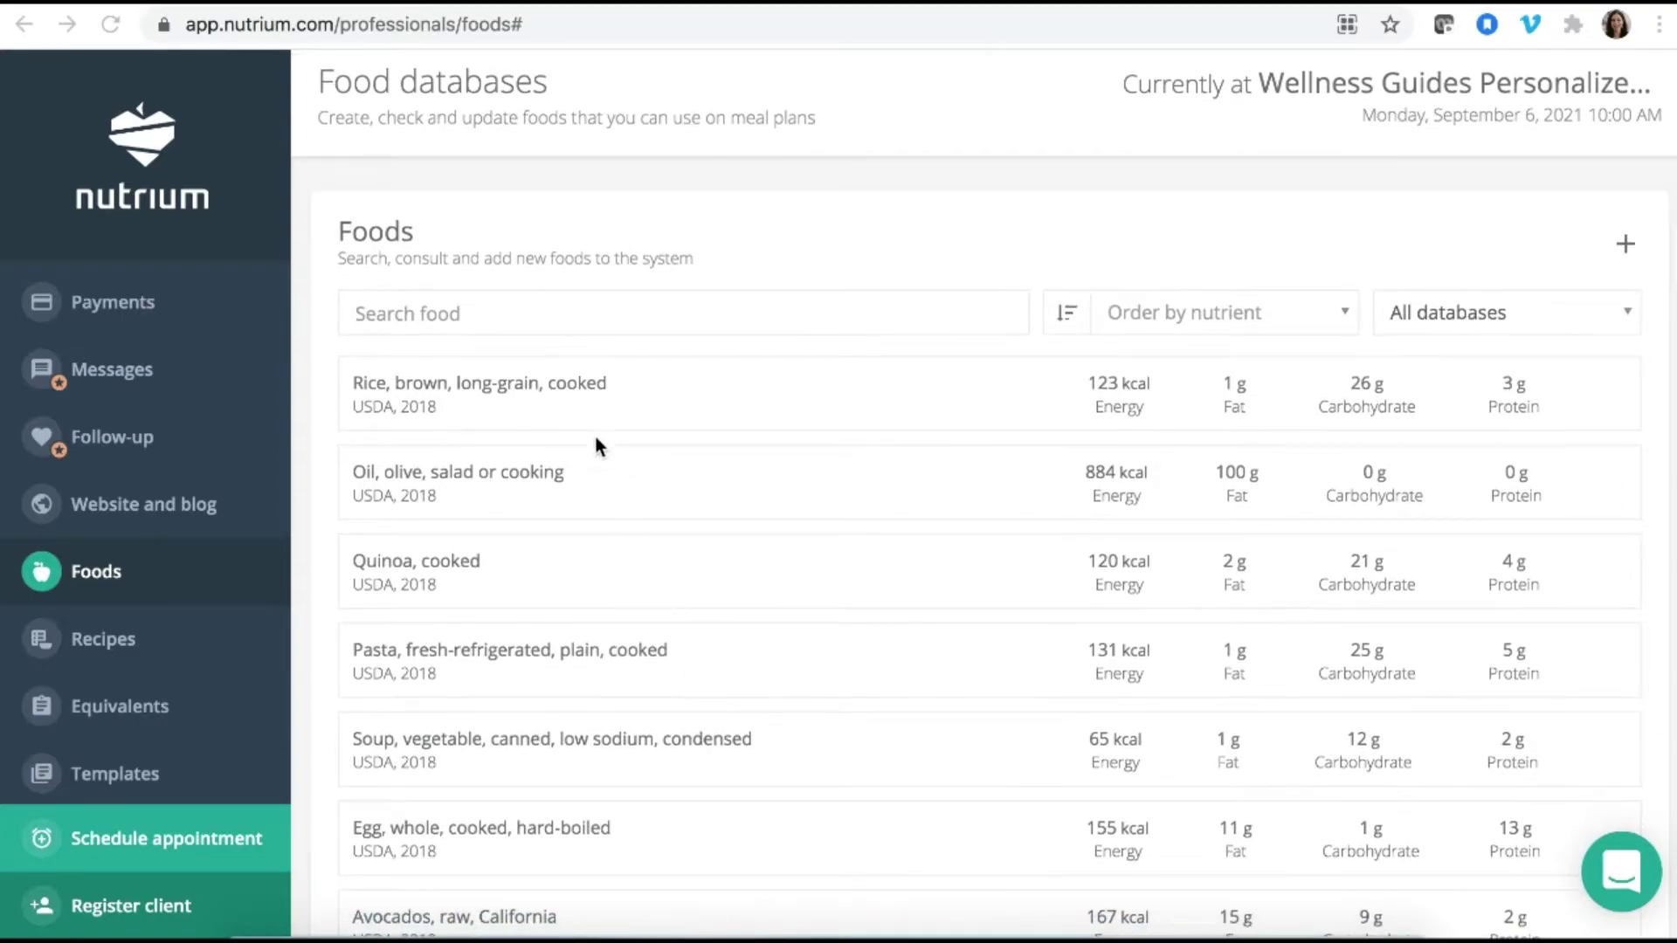
key("ctrl+l")
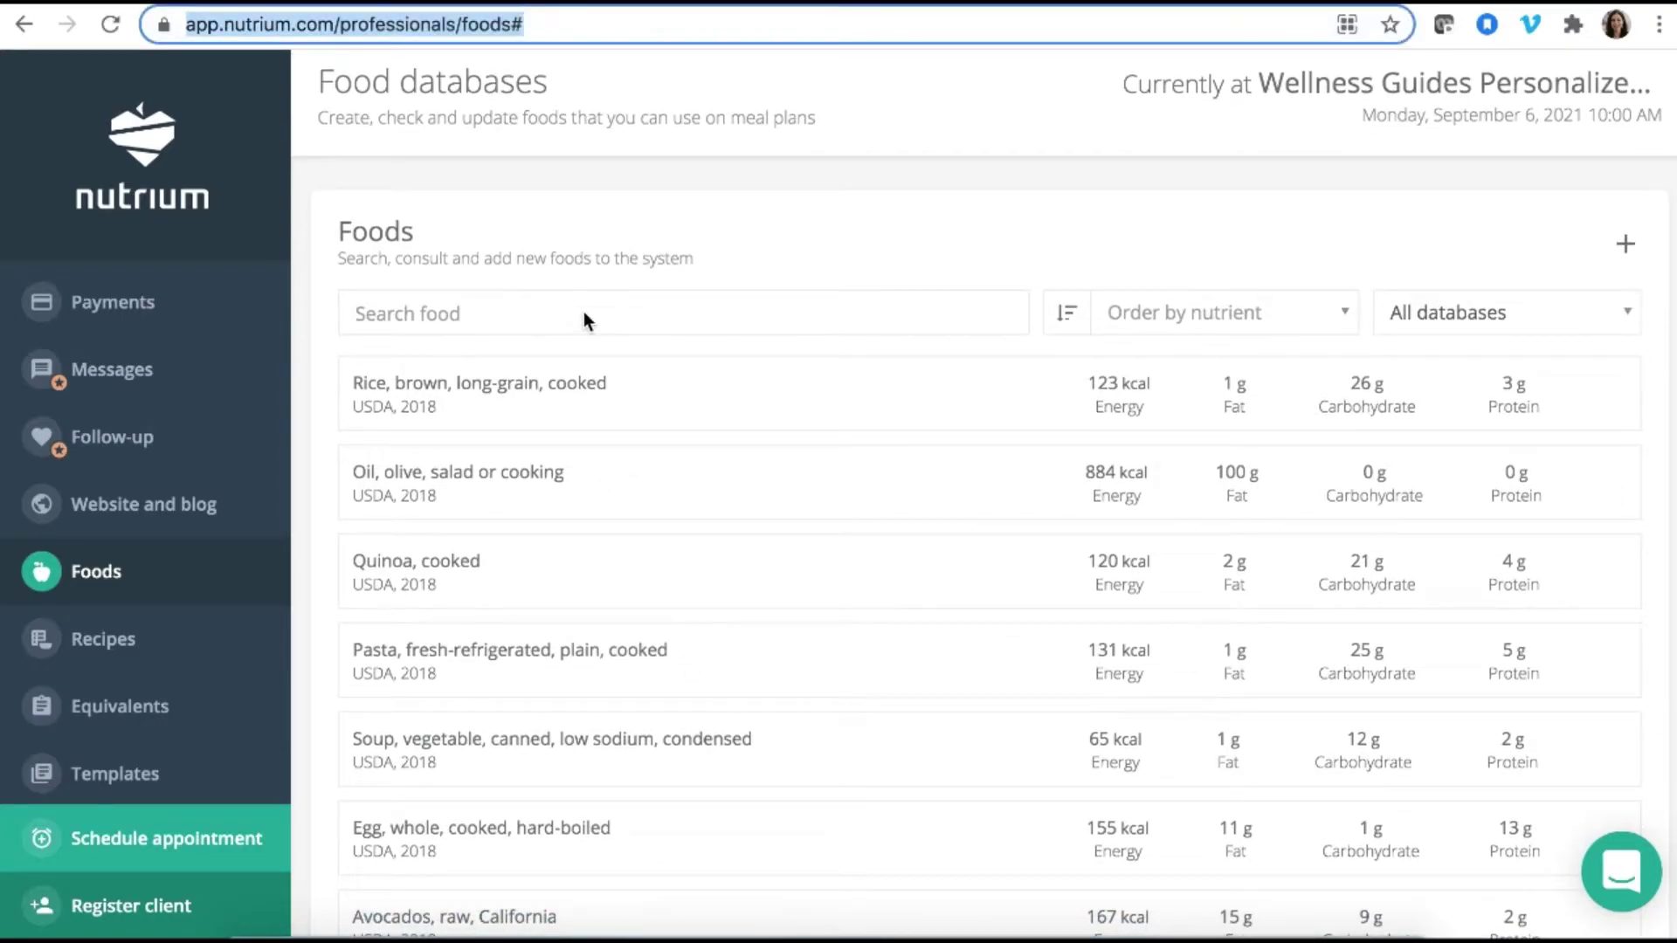
Search the food database for 'tomatoes' and browse results like red ripe raw and sun-dried
left_click(583, 312)
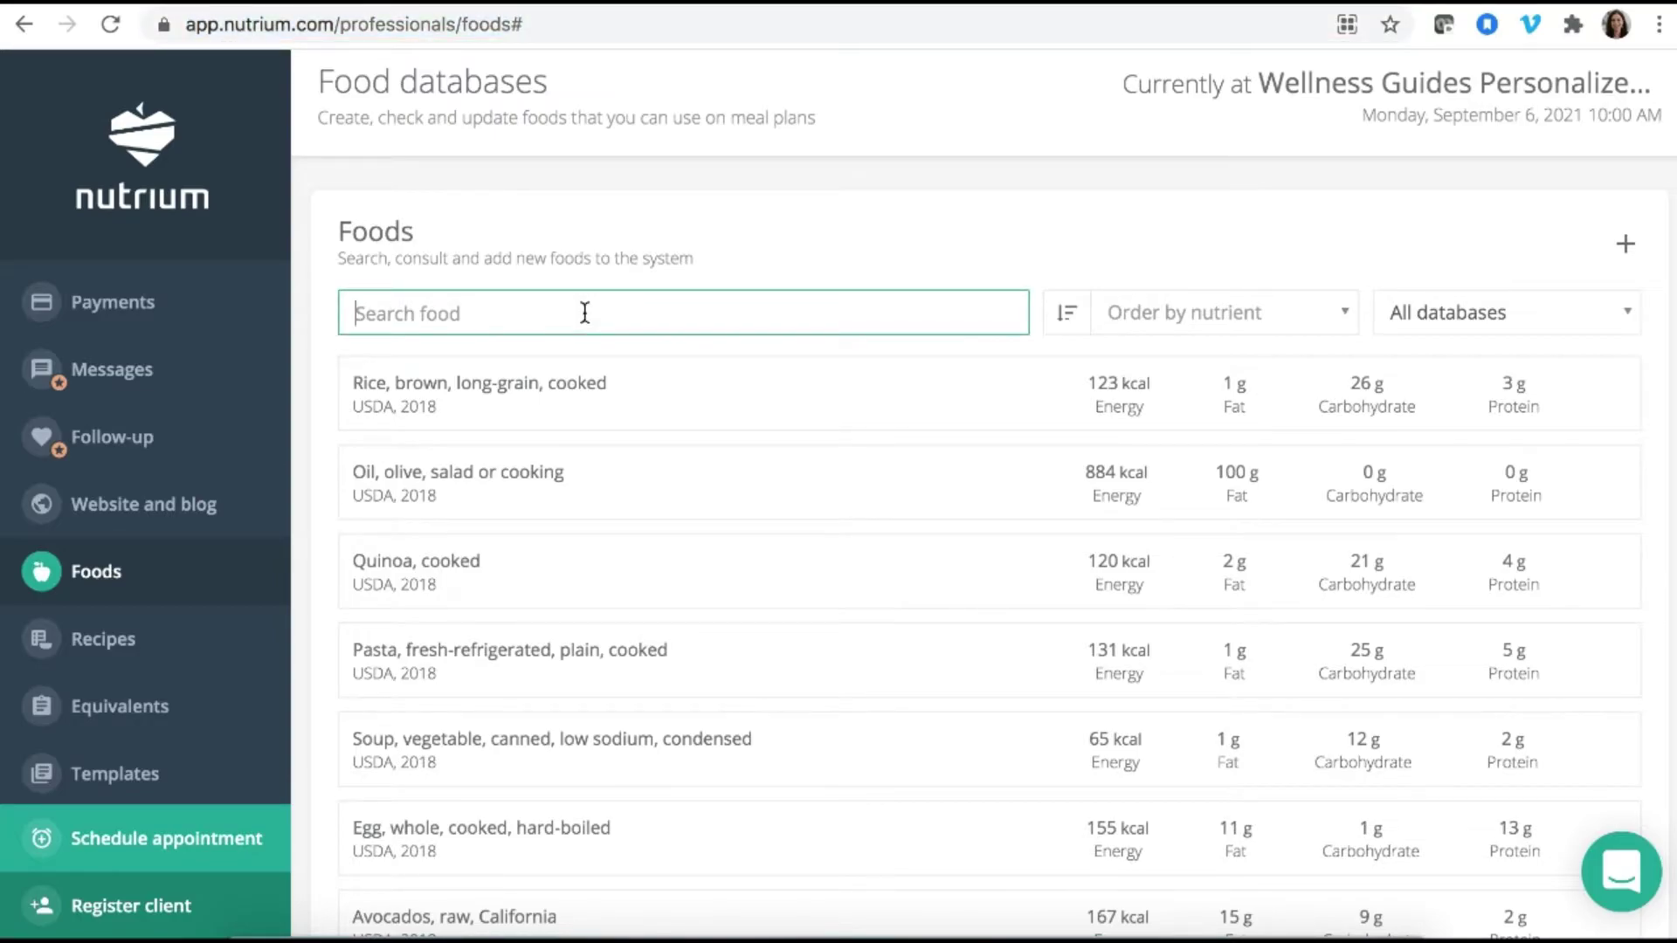
scroll(47, 536, "down", 1)
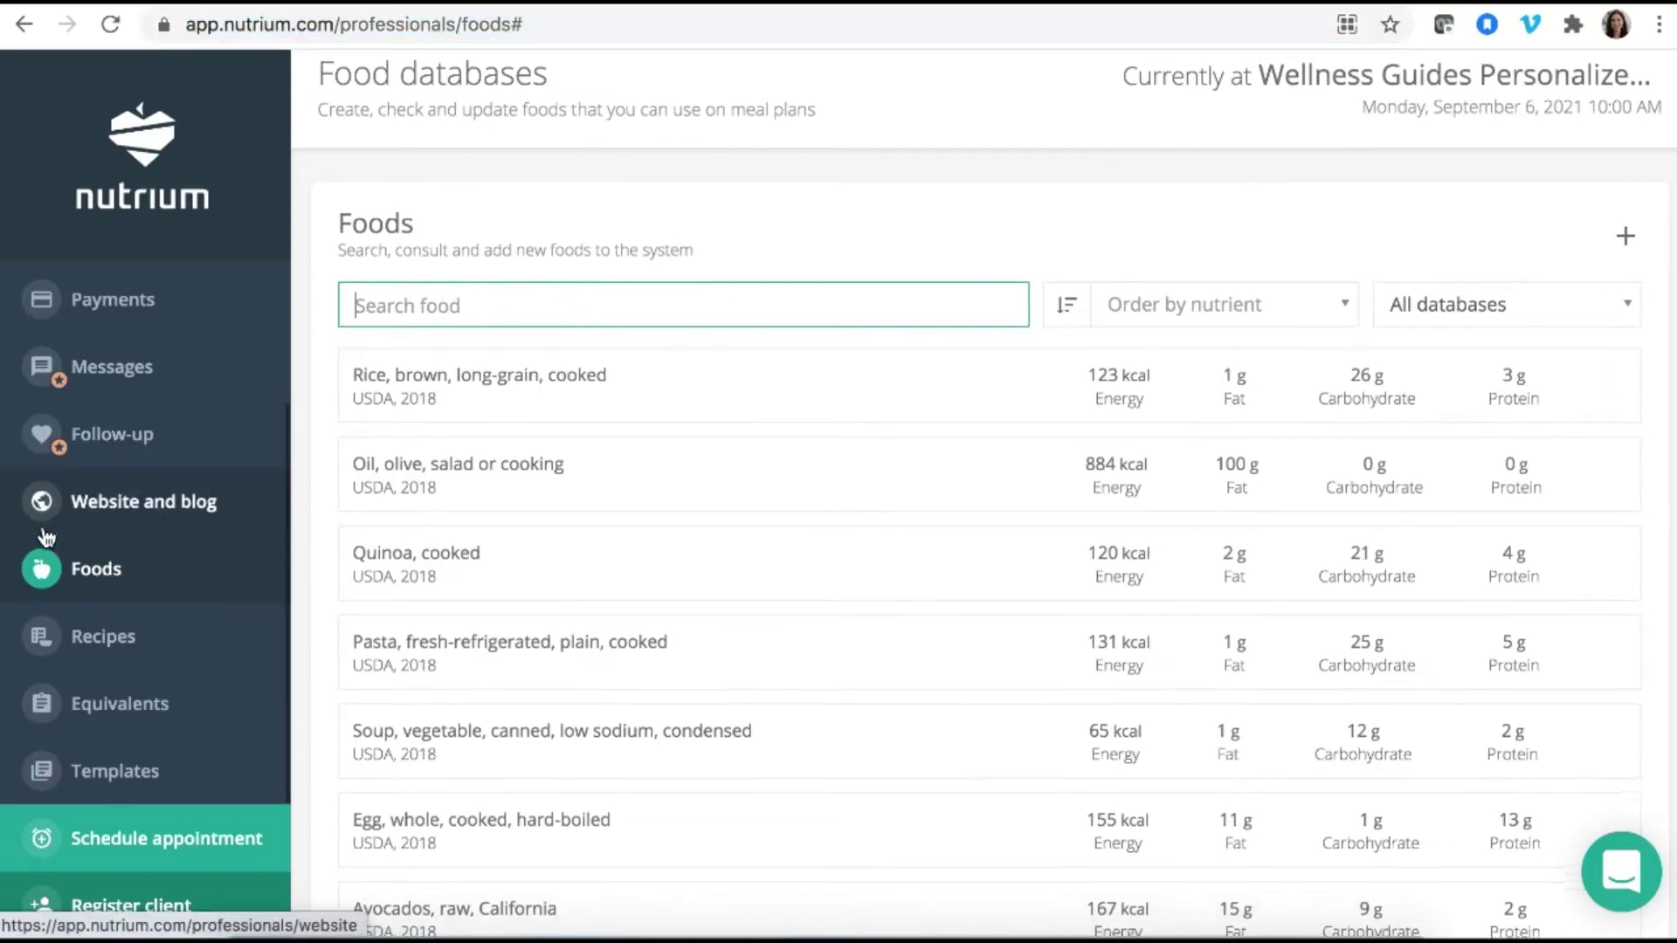
scroll(46, 536, "down", 3)
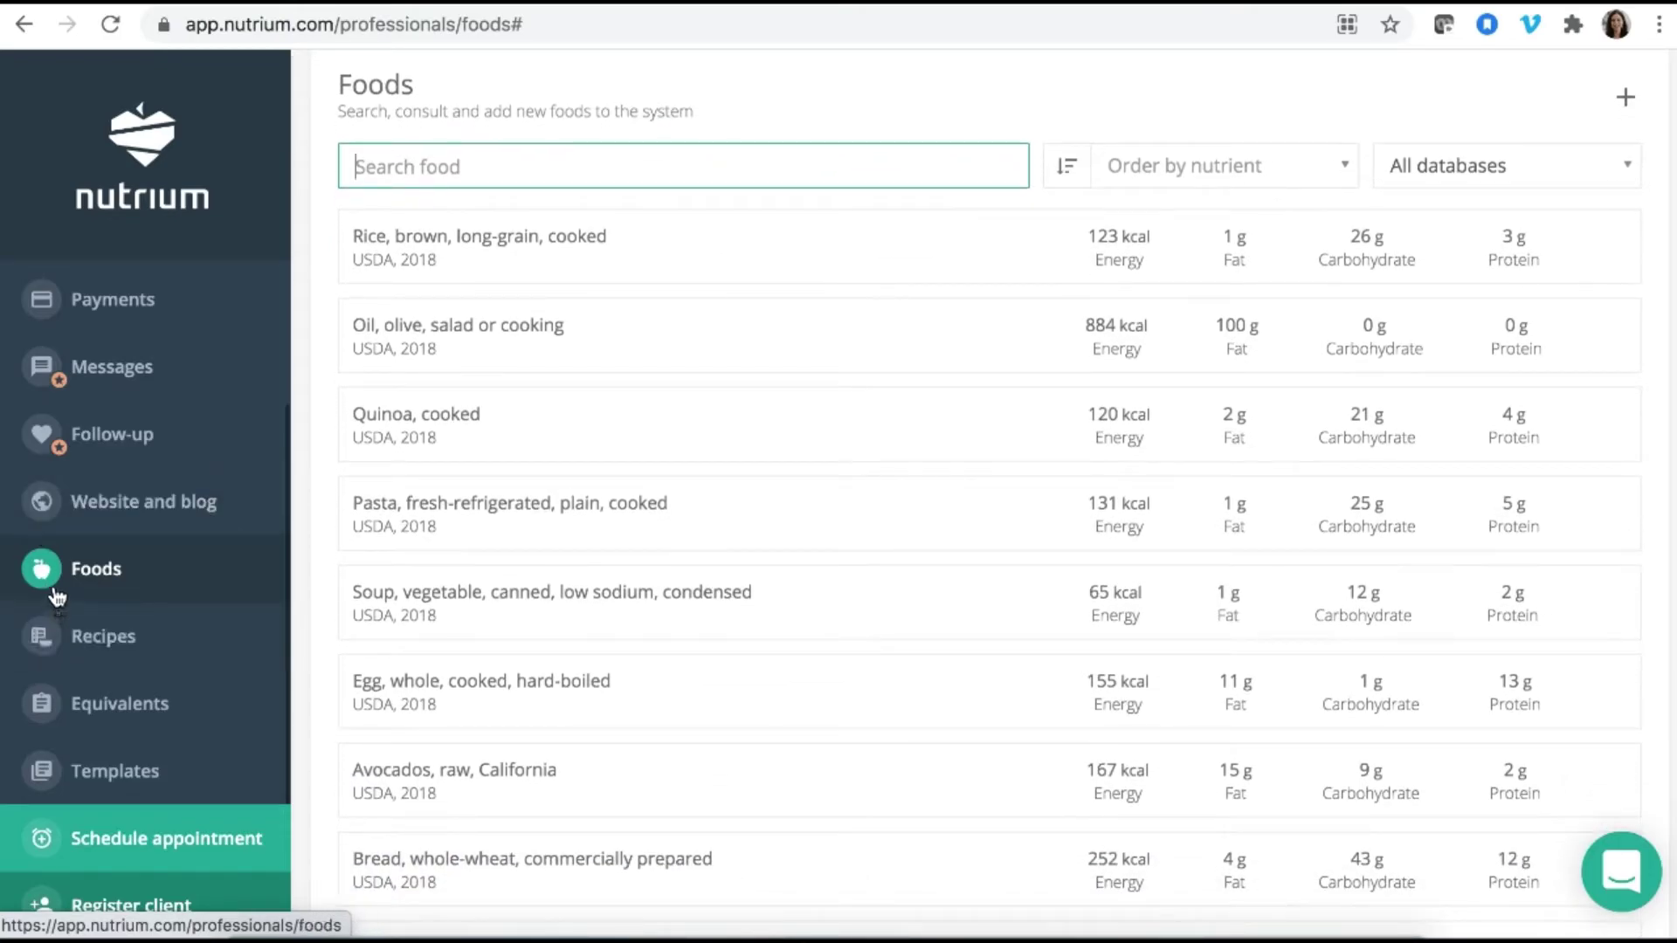
scroll(811, 736, "down", 1)
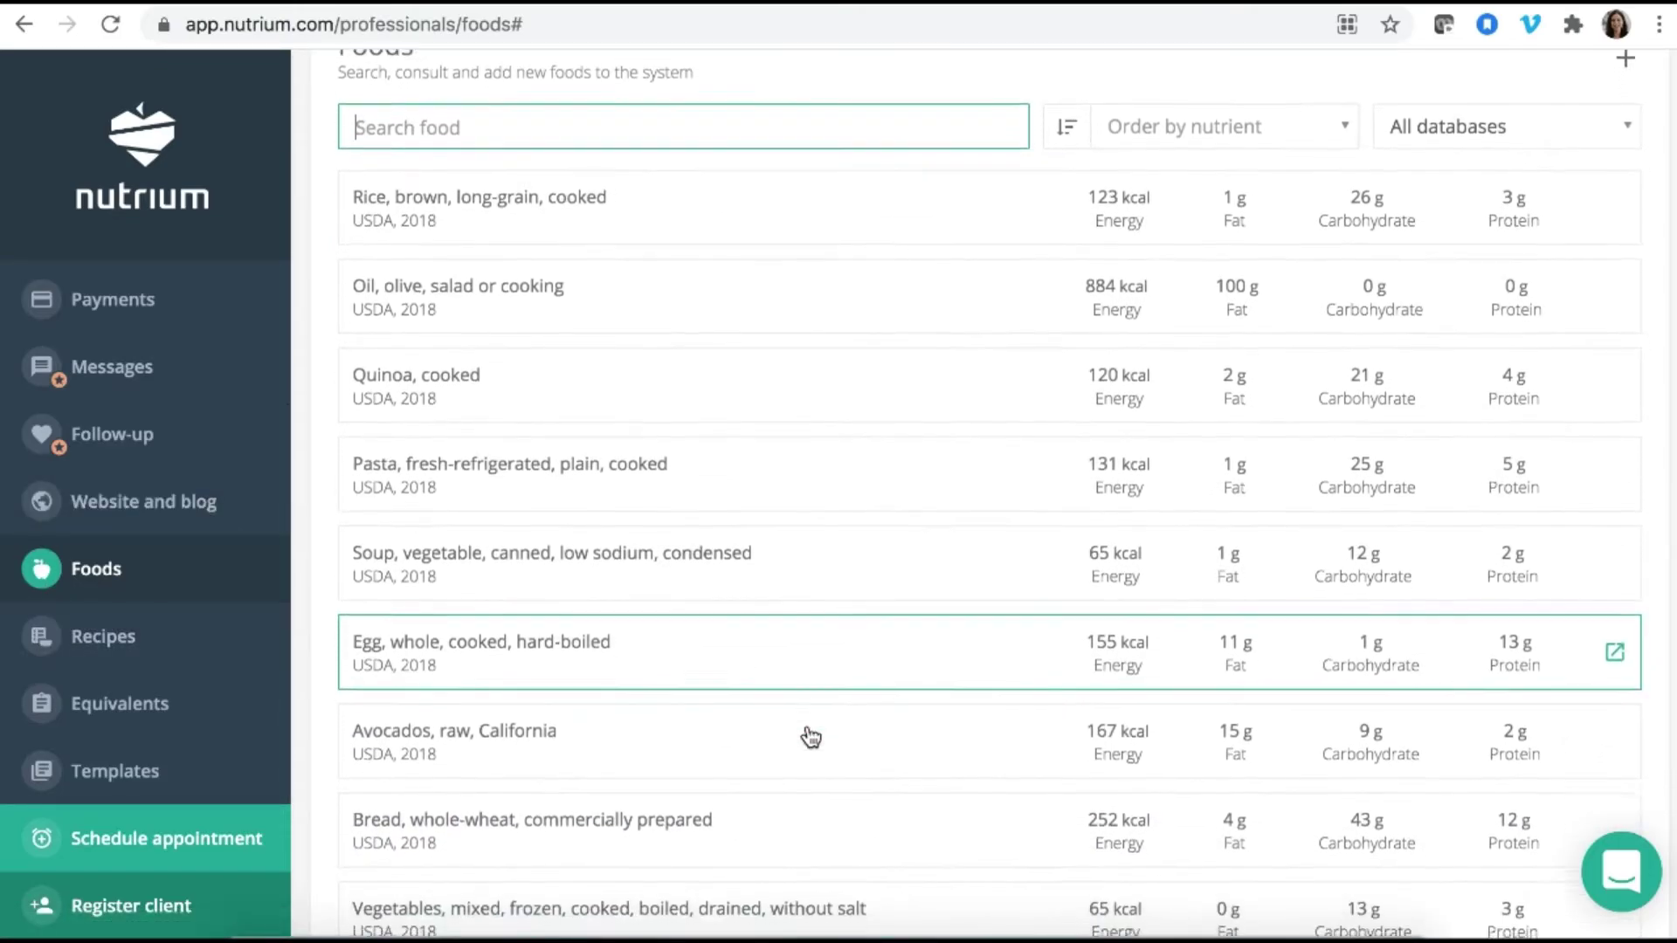
scroll(471, 632, "down", 2)
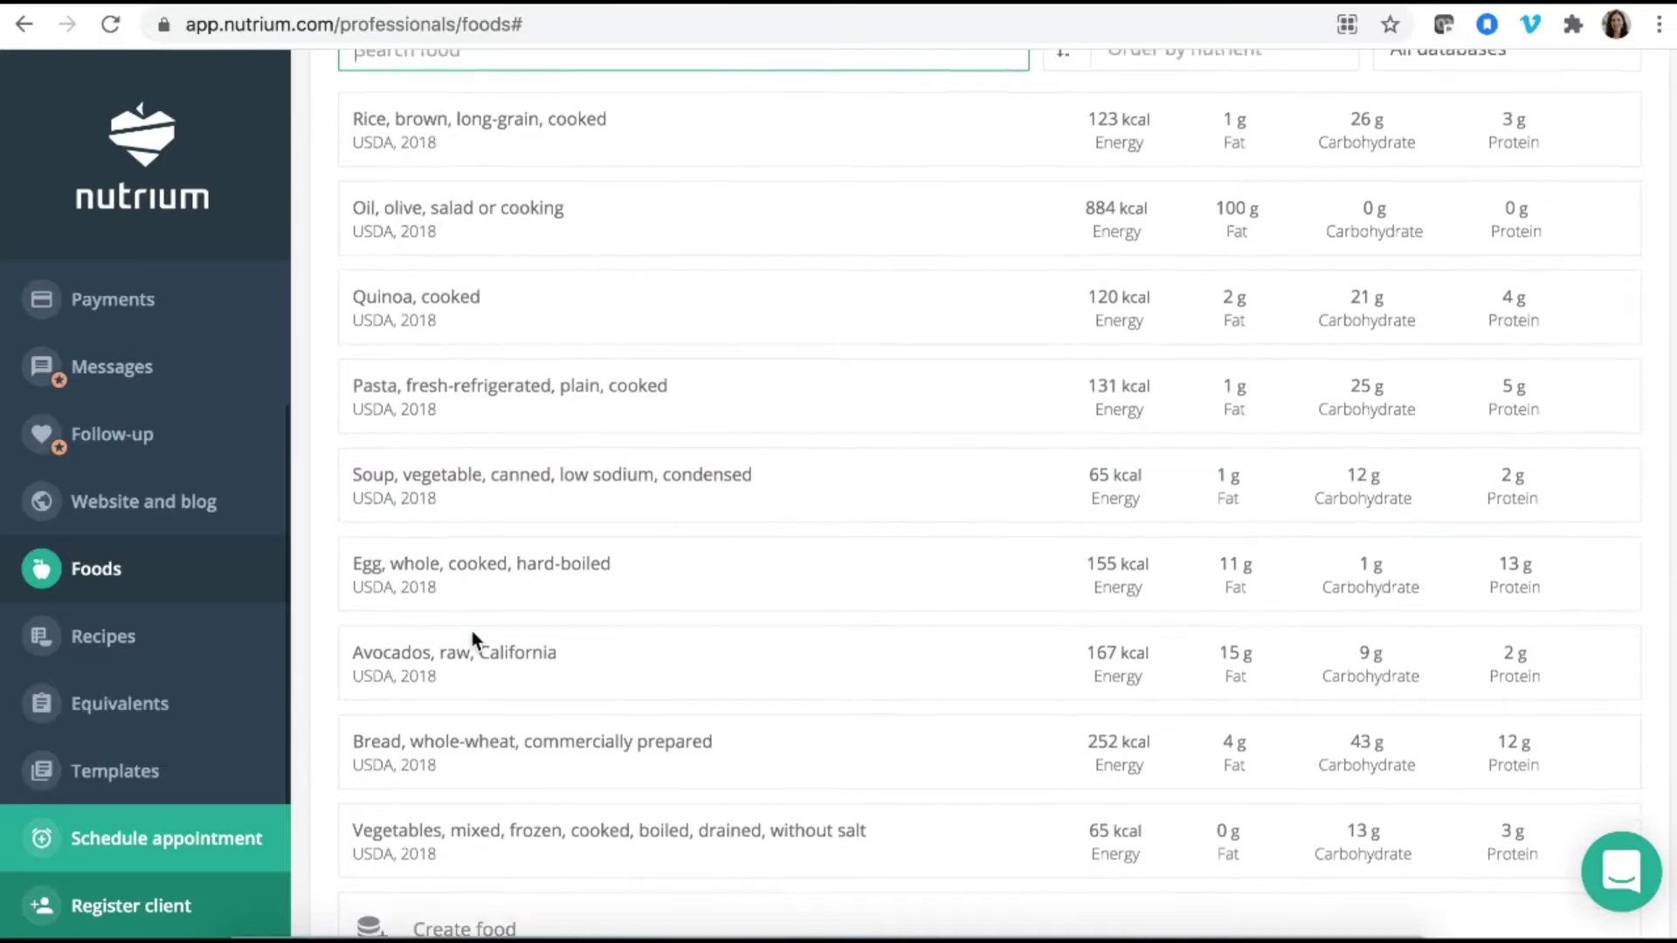
scroll(472, 637, "down", 2)
scroll(475, 640, "up", 7)
scroll(476, 641, "down", 1)
type("tomato")
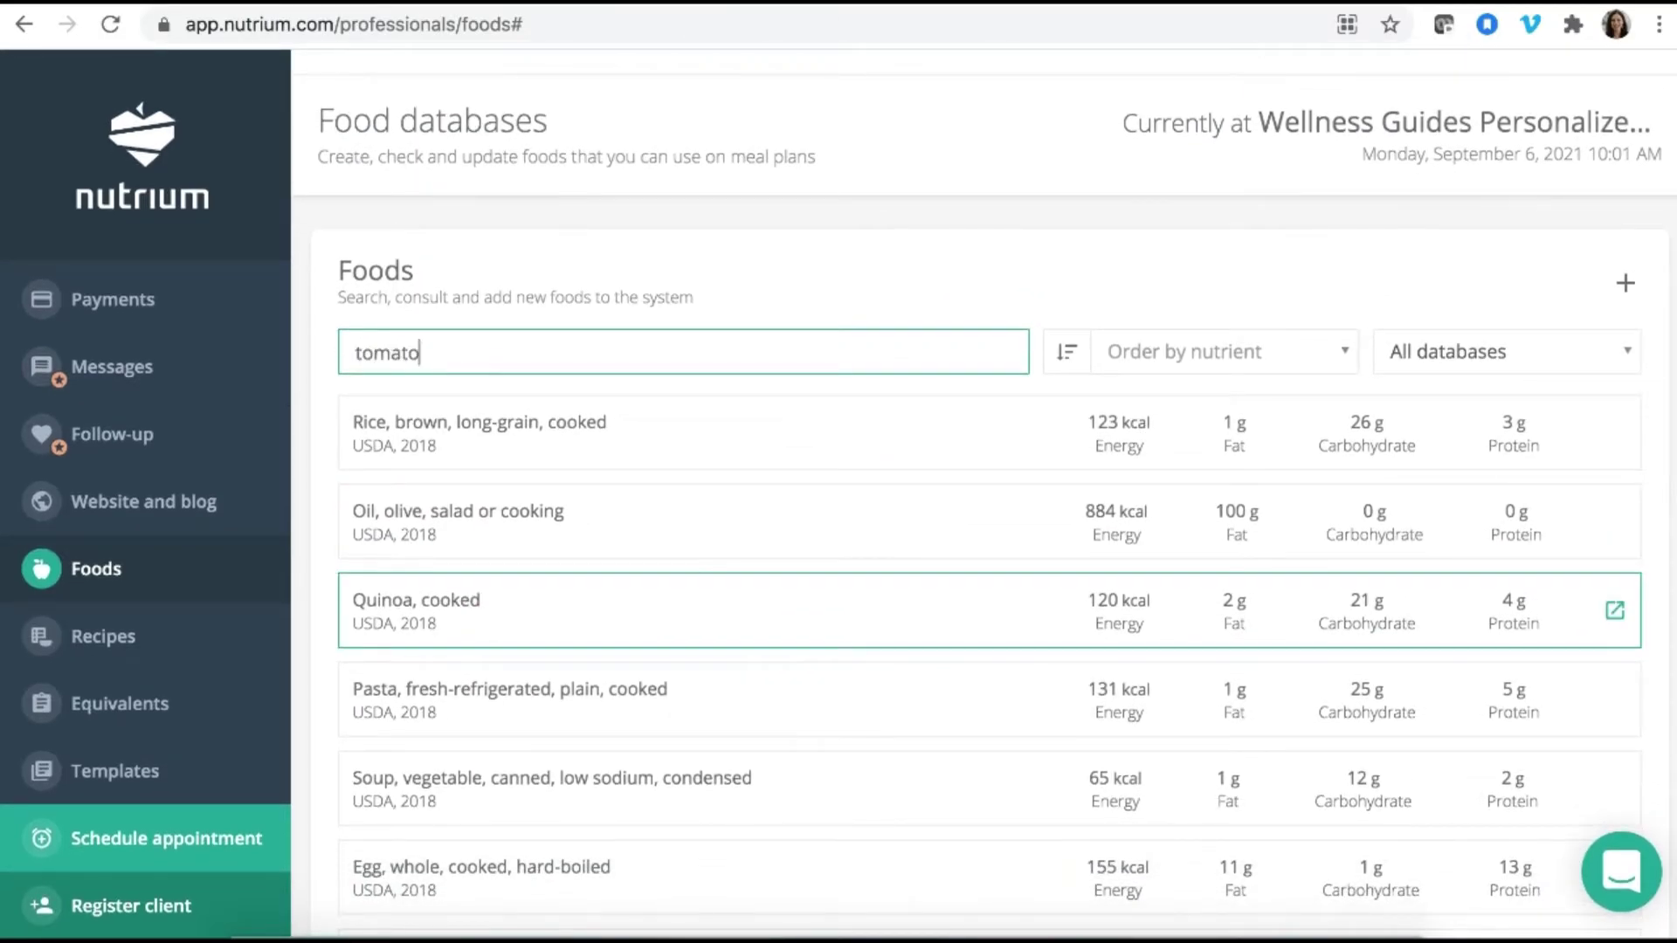
type("es")
scroll(475, 749, "down", 1)
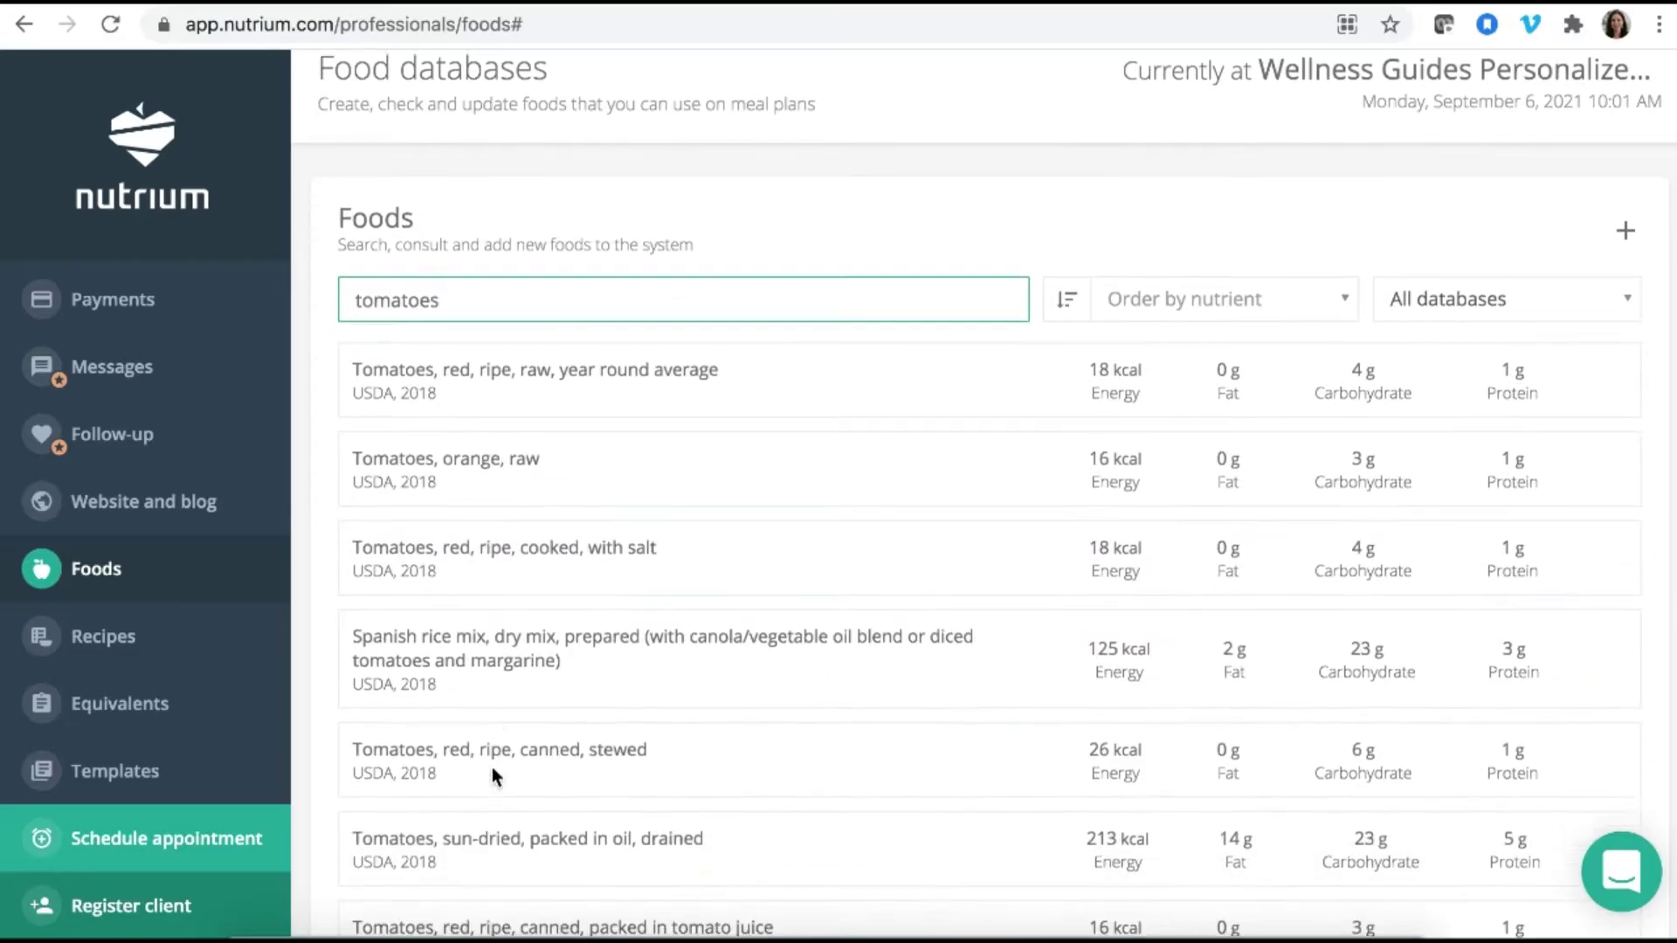
scroll(469, 591, "down", 1)
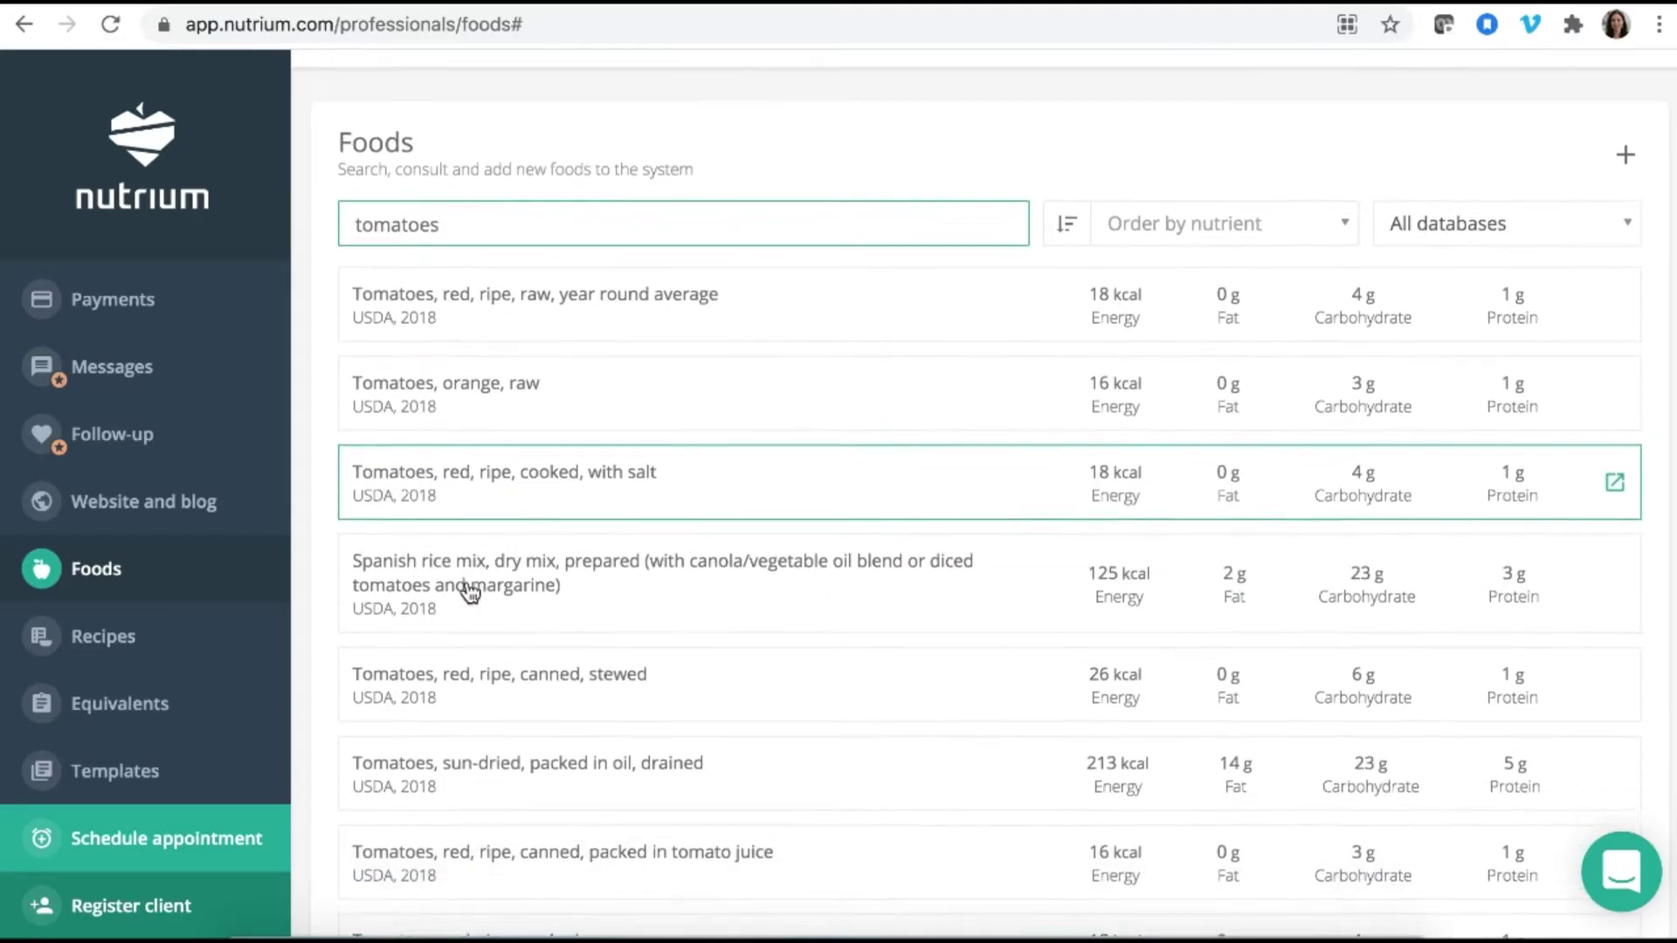
scroll(470, 592, "down", 2)
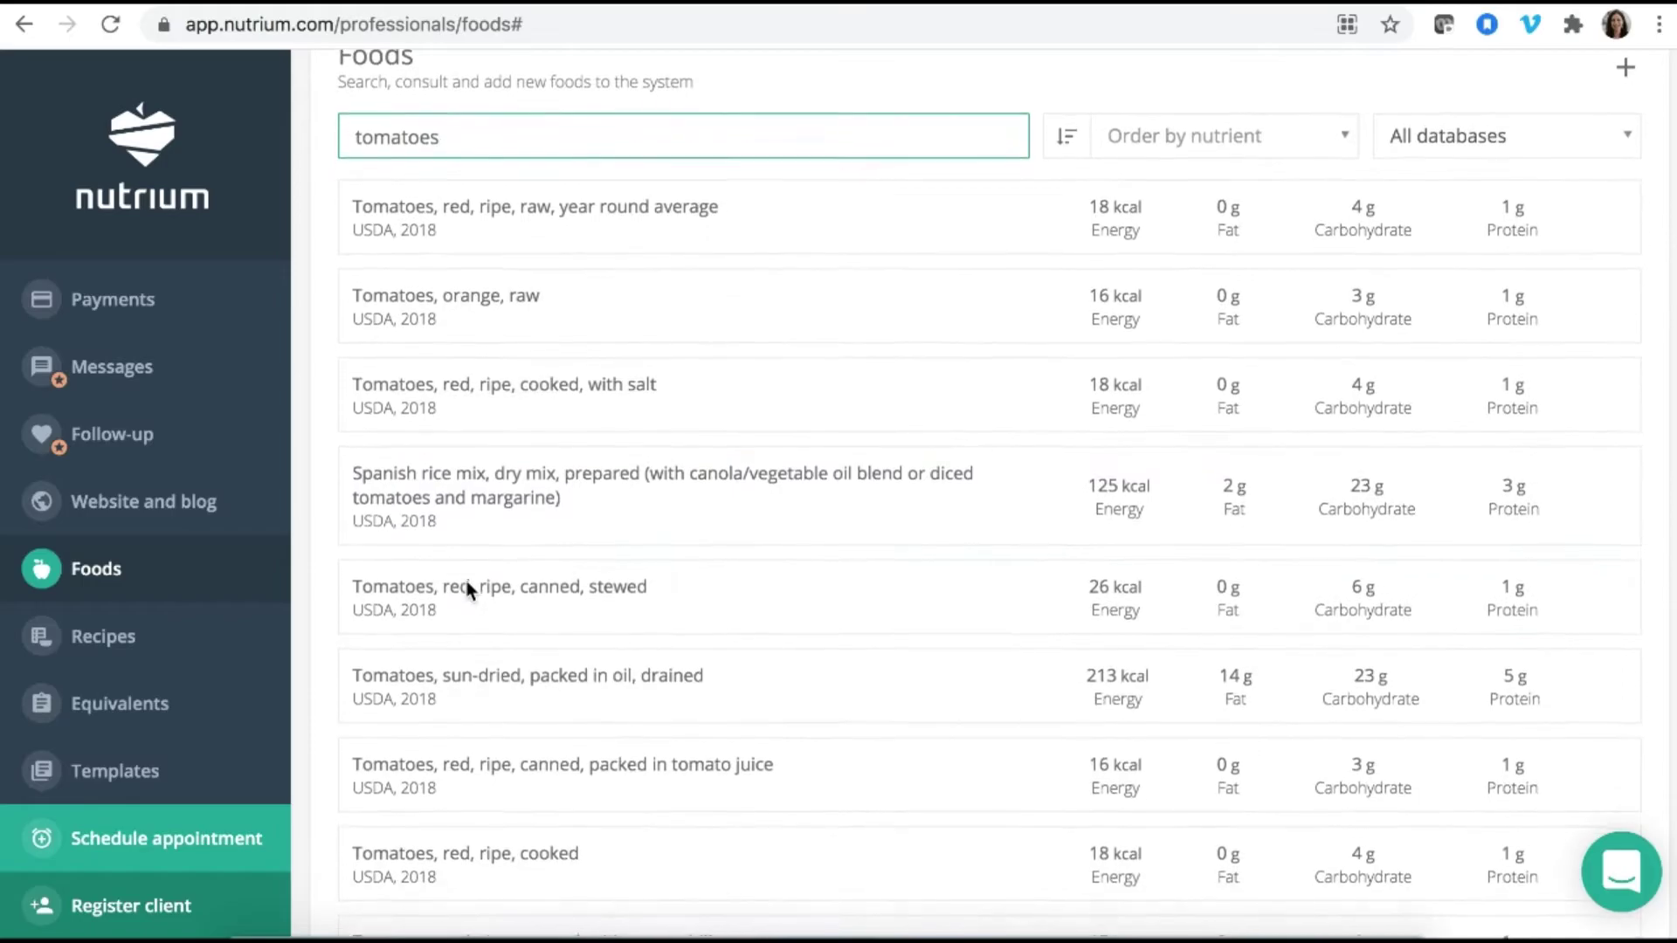
scroll(469, 592, "down", 1)
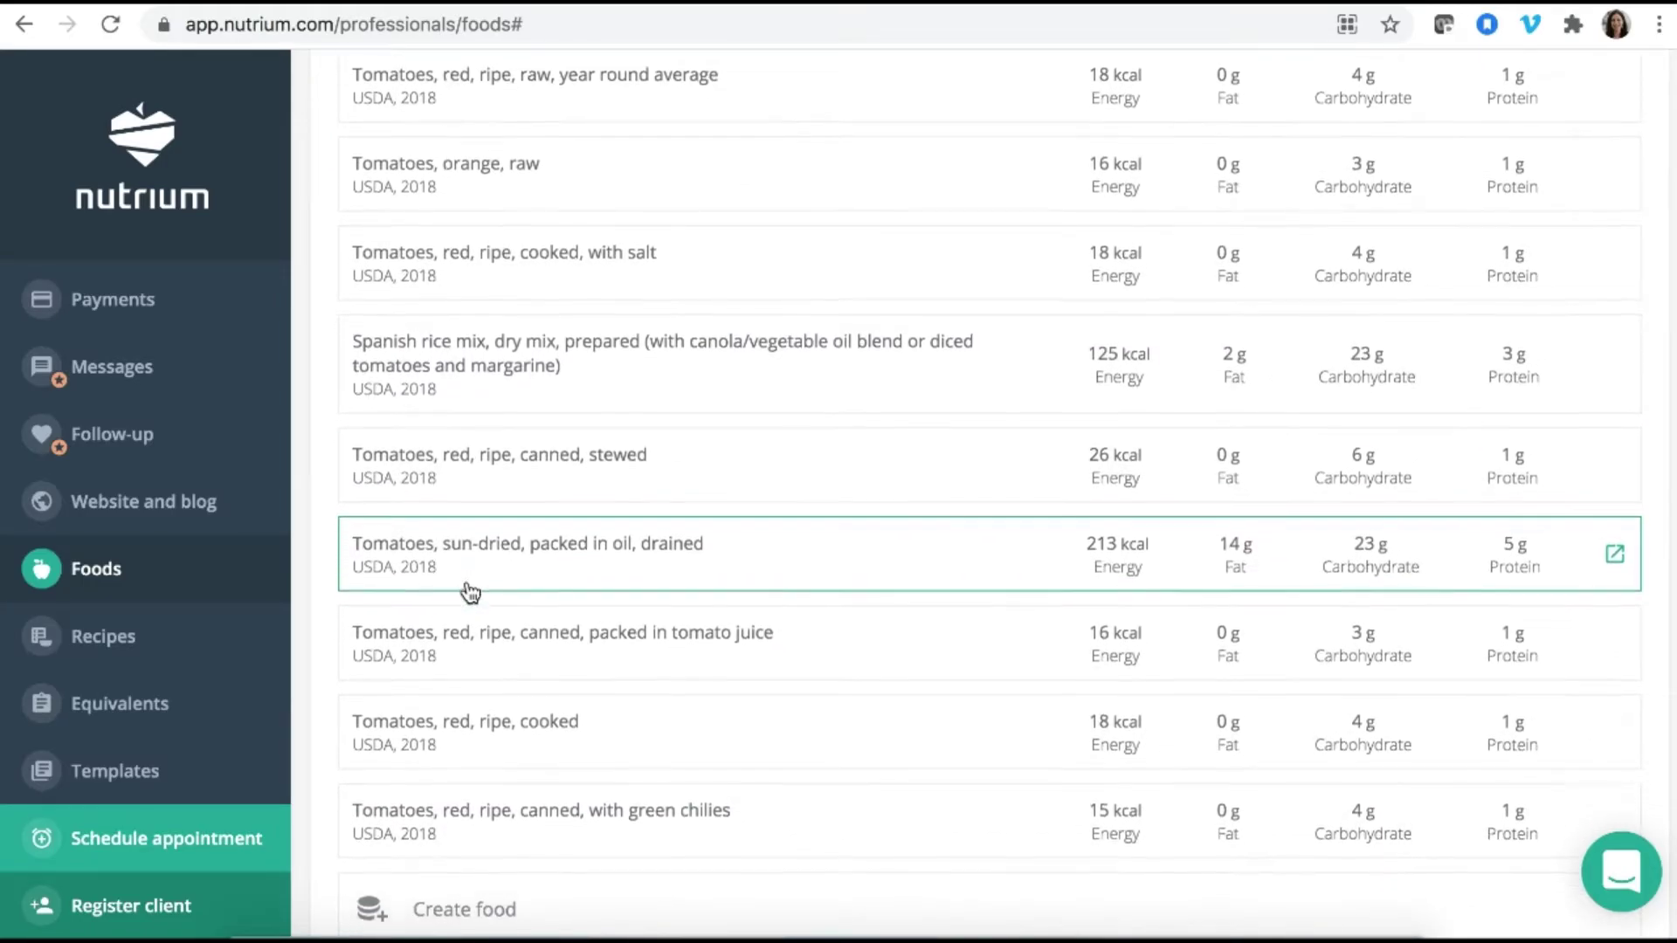
scroll(470, 592, "down", 1)
scroll(469, 592, "up", 6)
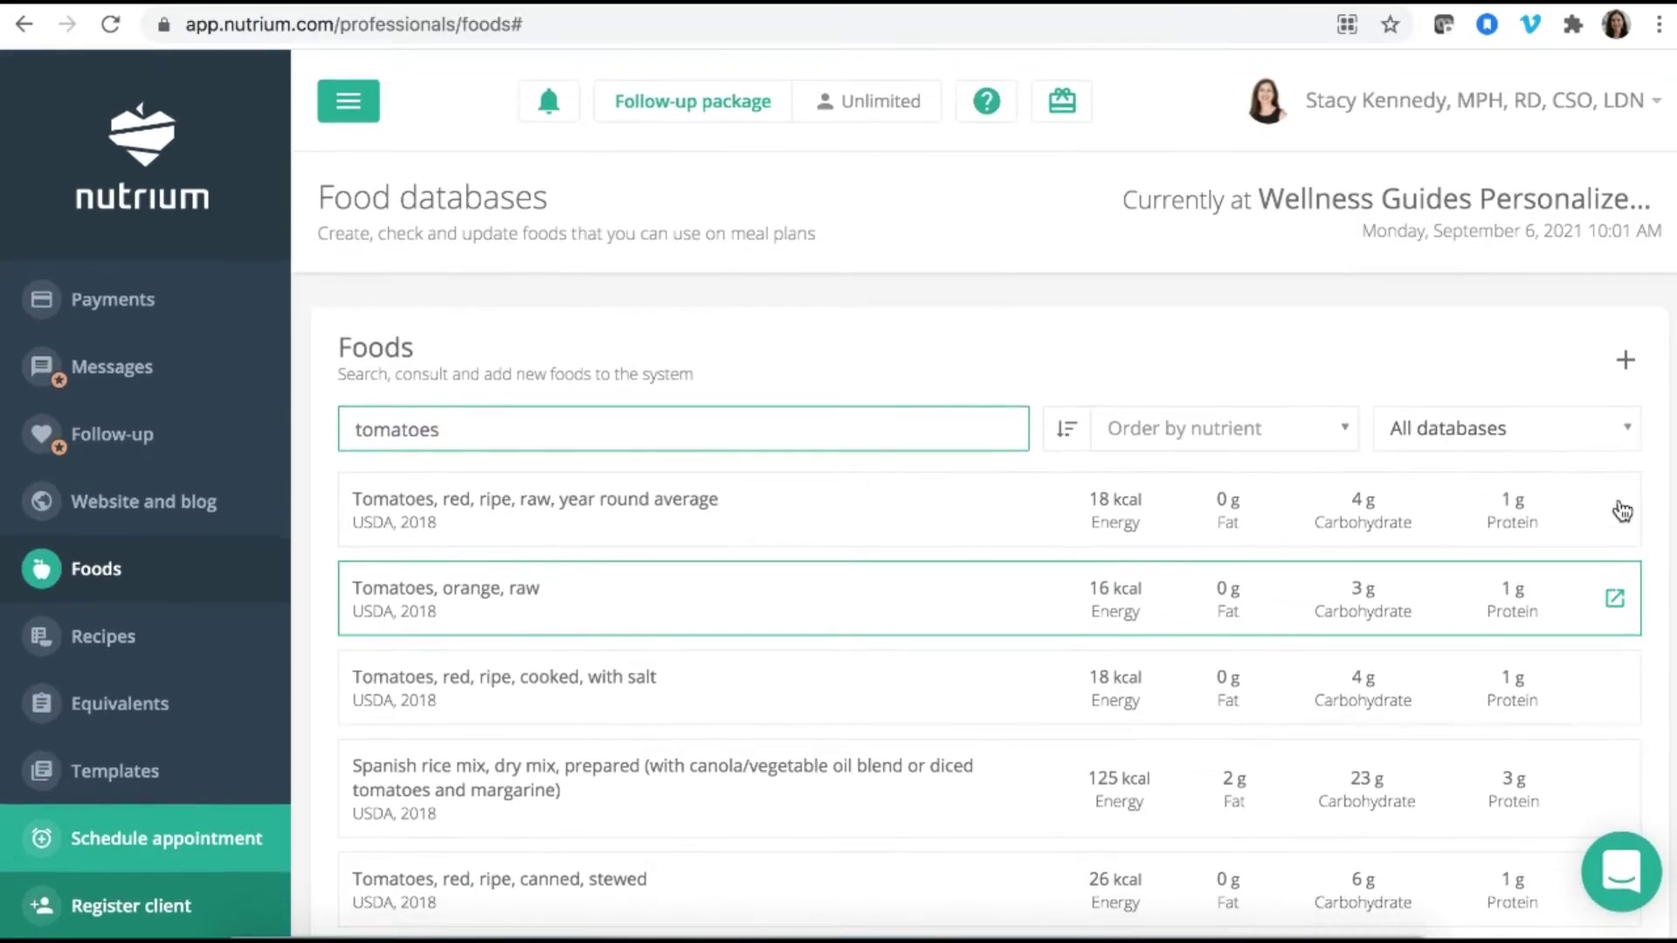
Open the Add new food form and add one blank common-measure entry
left_click(1625, 360)
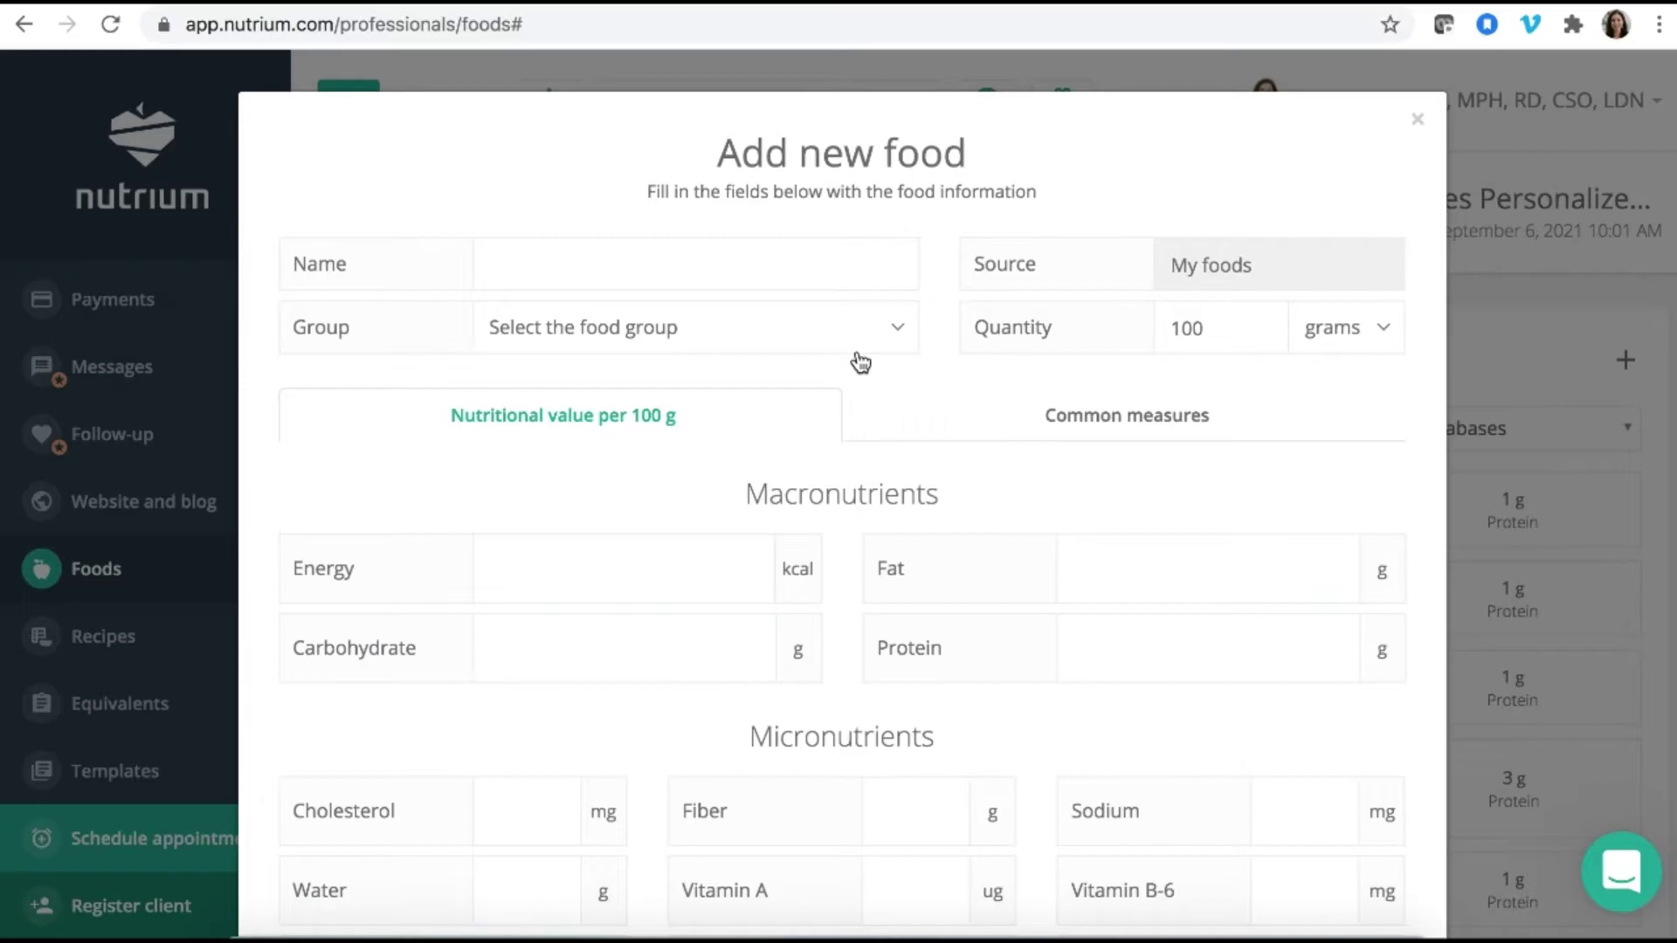
left_click(1092, 433)
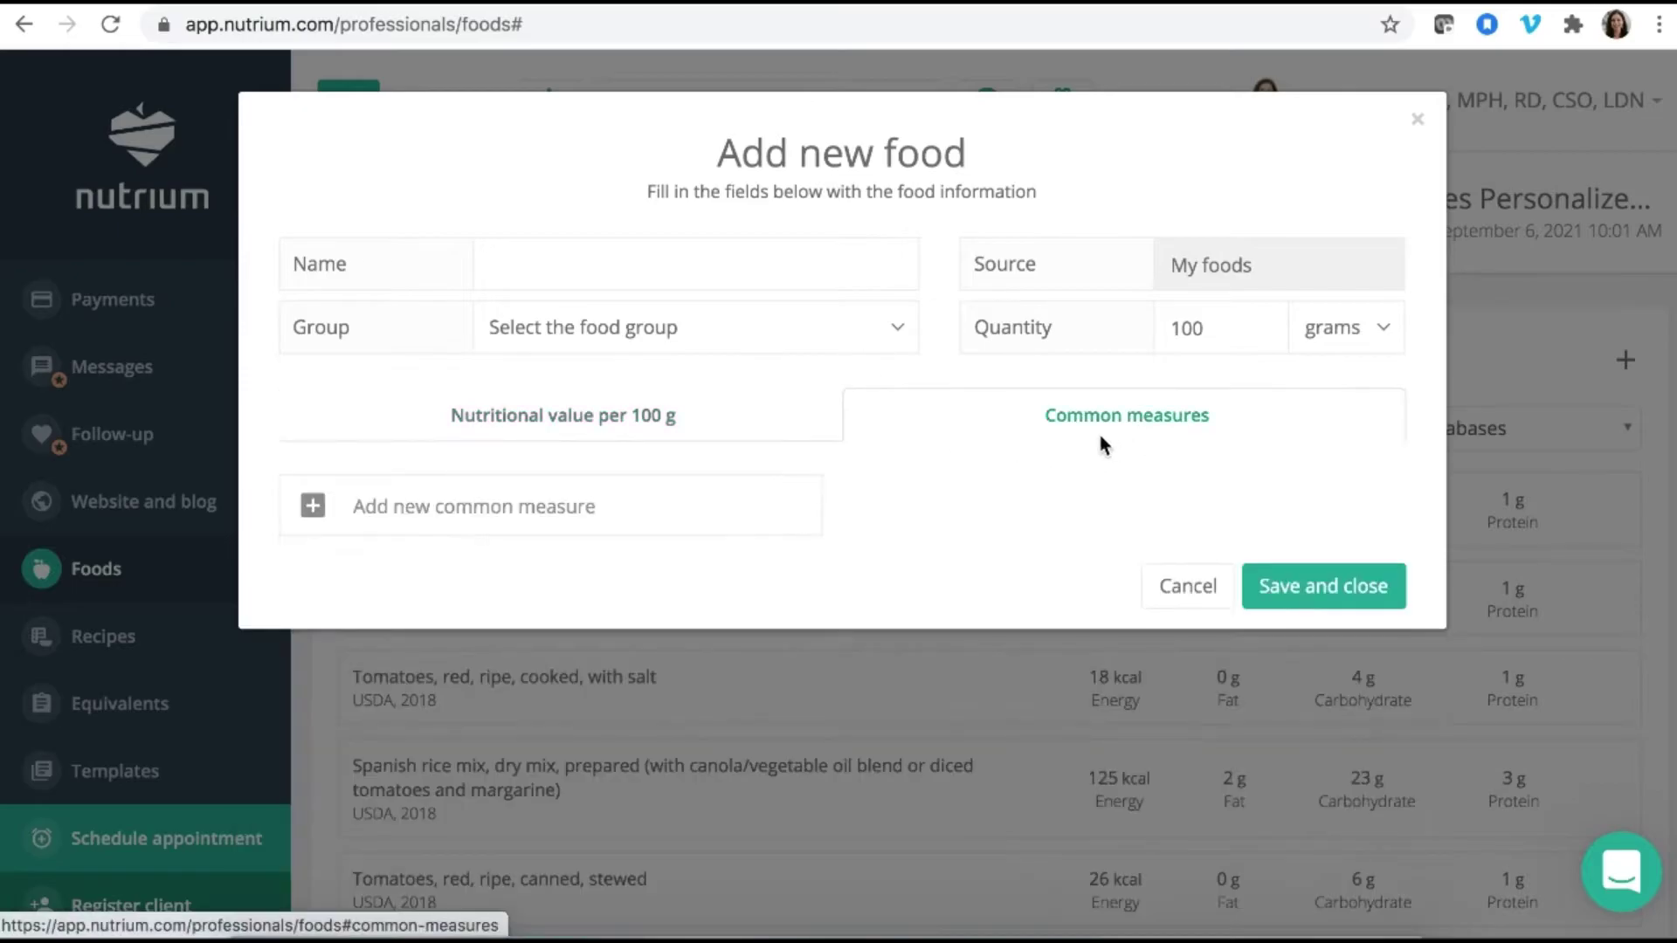
left_click(714, 522)
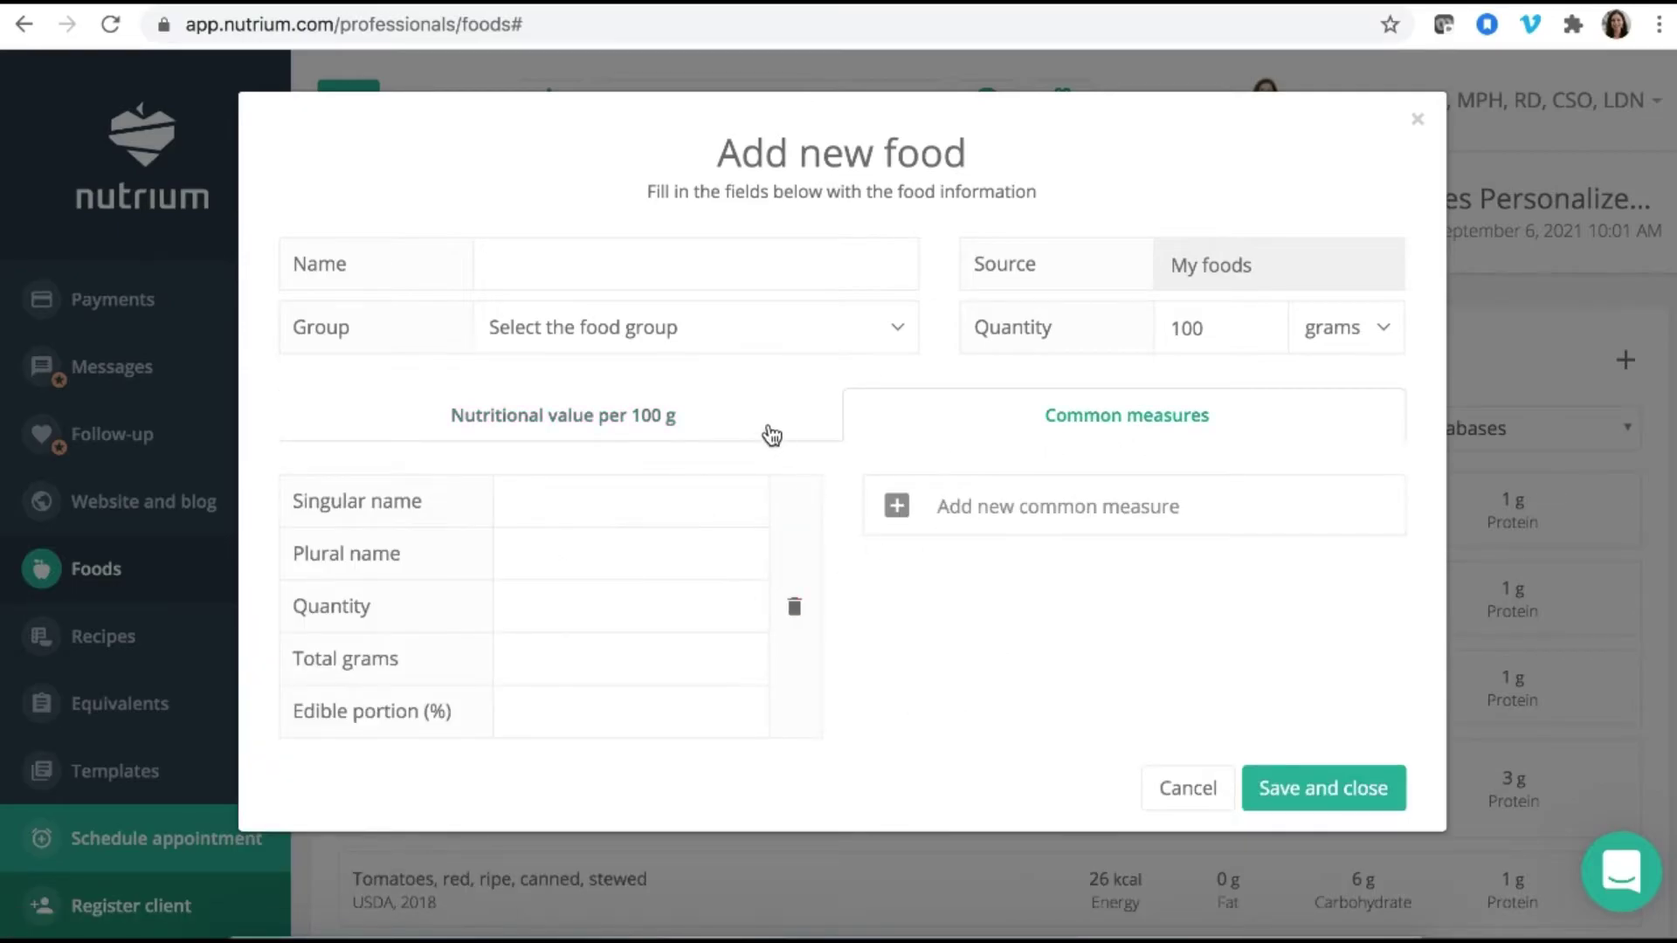
left_click(641, 416)
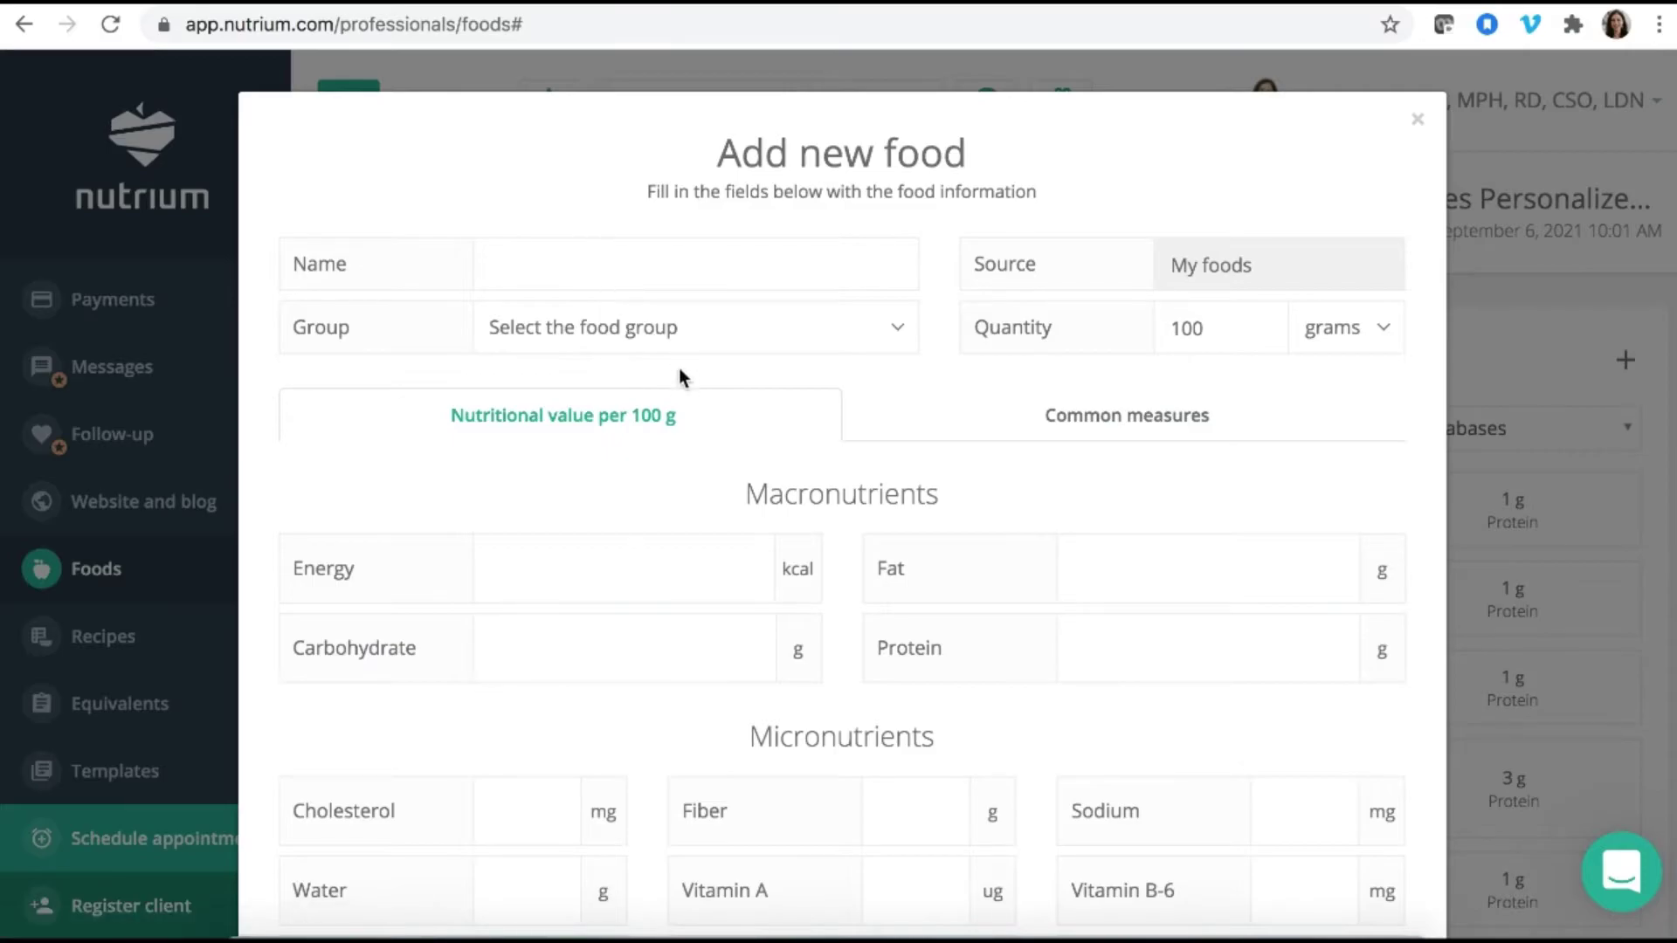
Inspect the food Group and grams unit dropdowns, then scroll through the nutrient fields
left_click(667, 334)
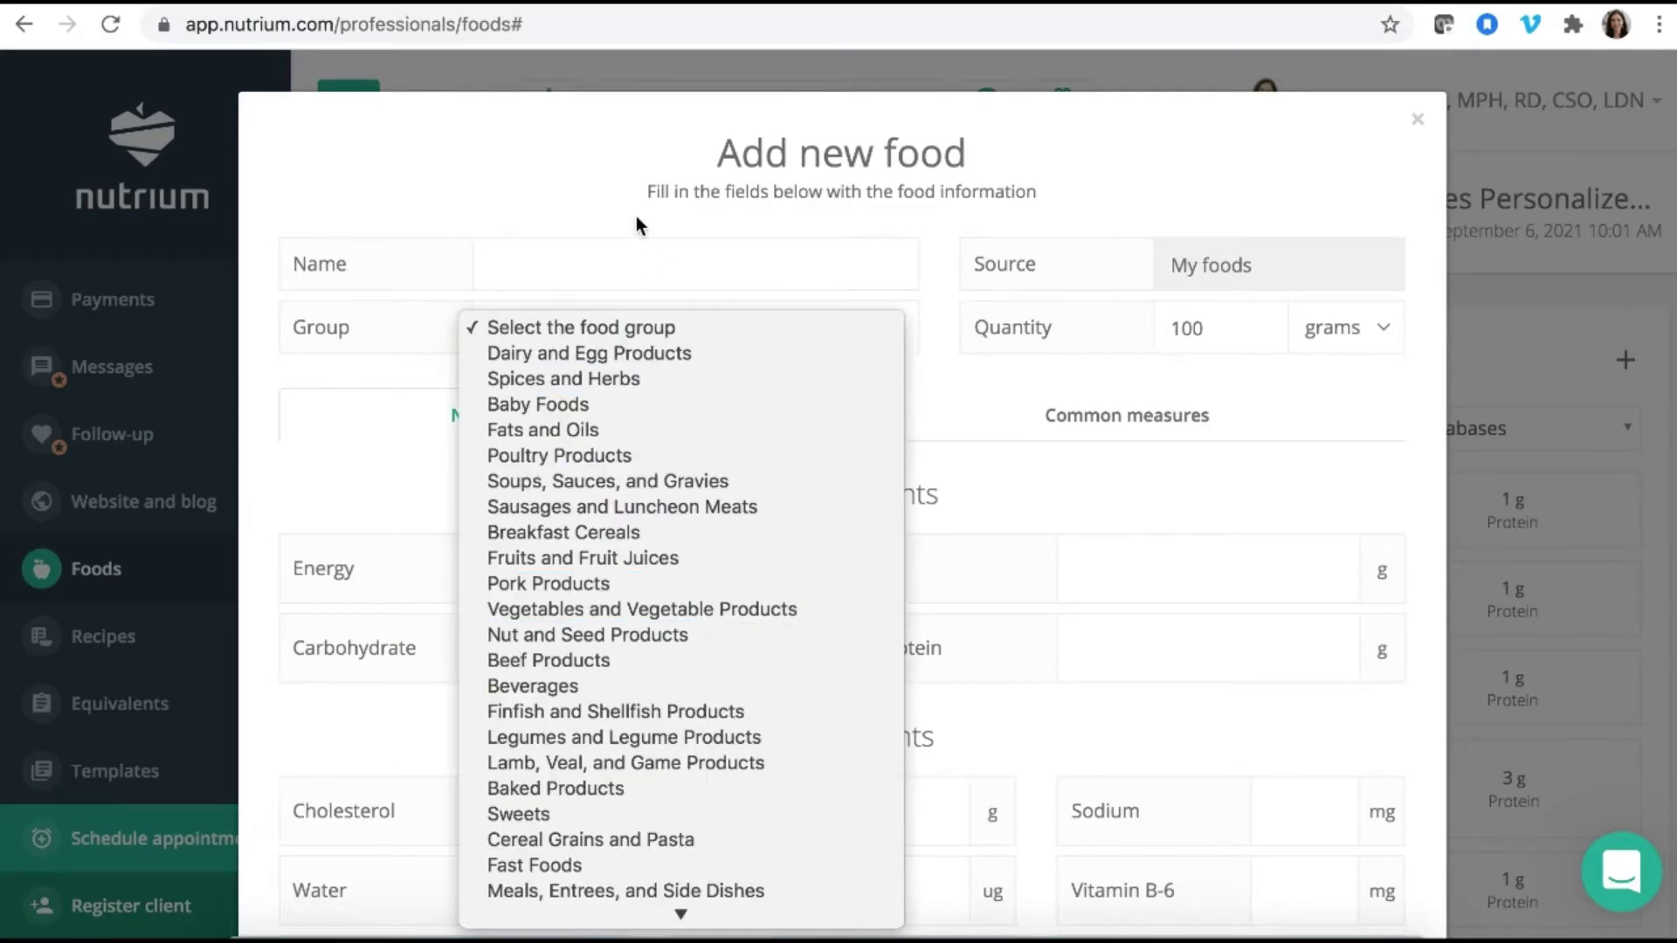
left_click(643, 248)
left_click(1237, 270)
left_click(1396, 328)
scroll(1135, 462, "down", 5)
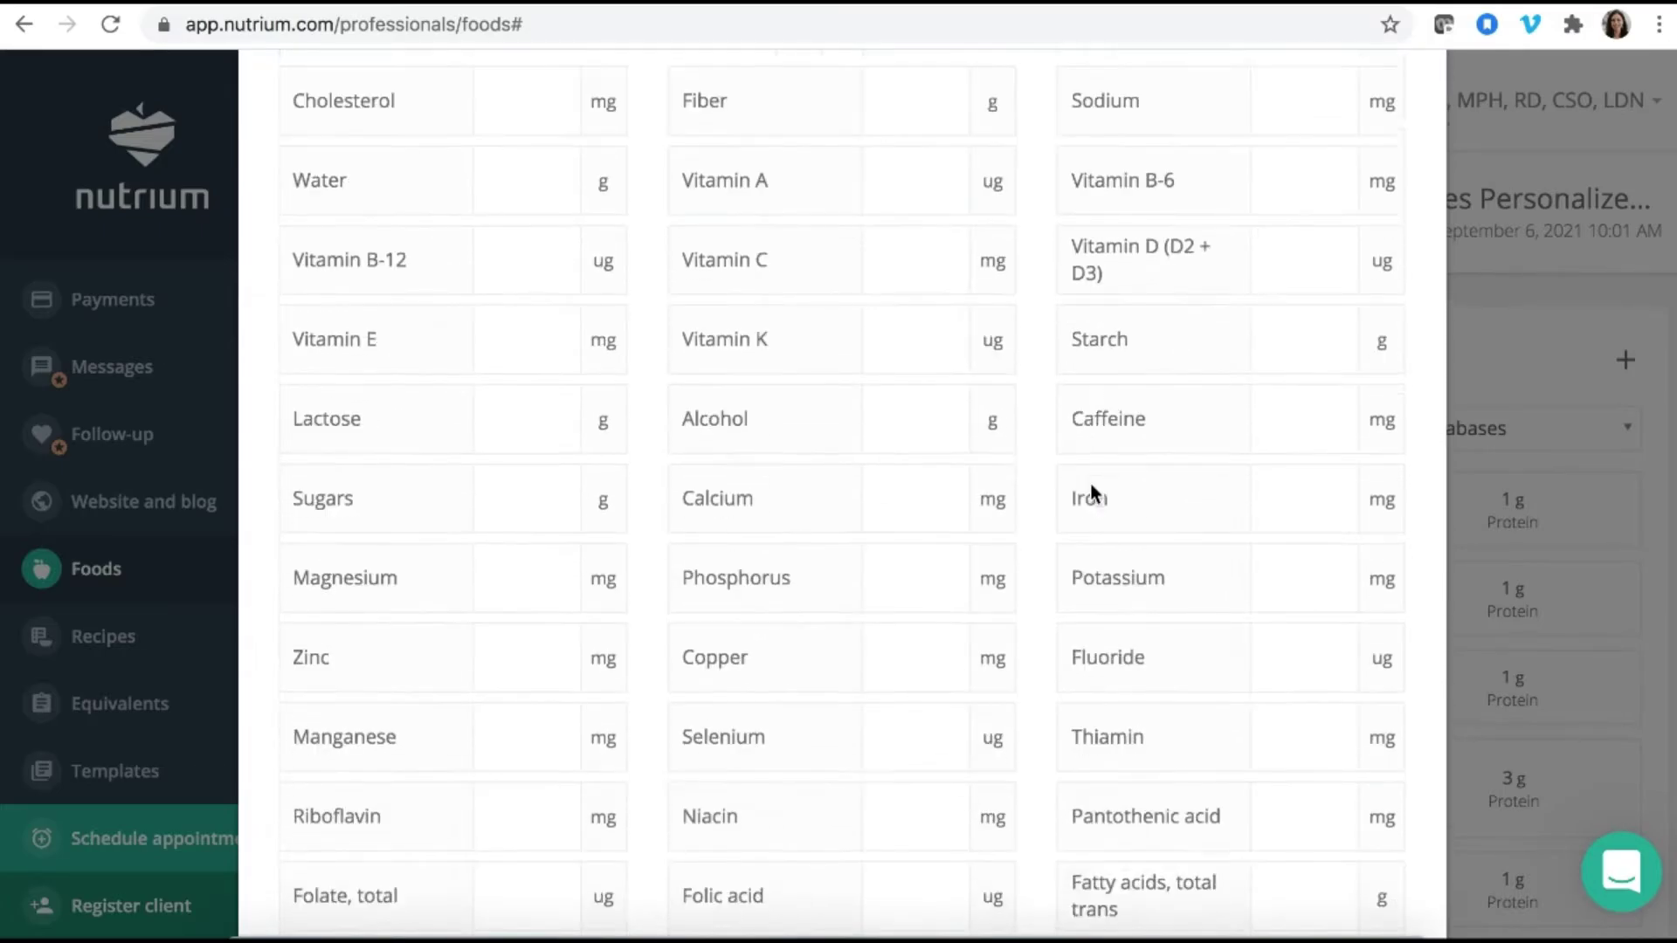
scroll(1090, 482, "down", 3)
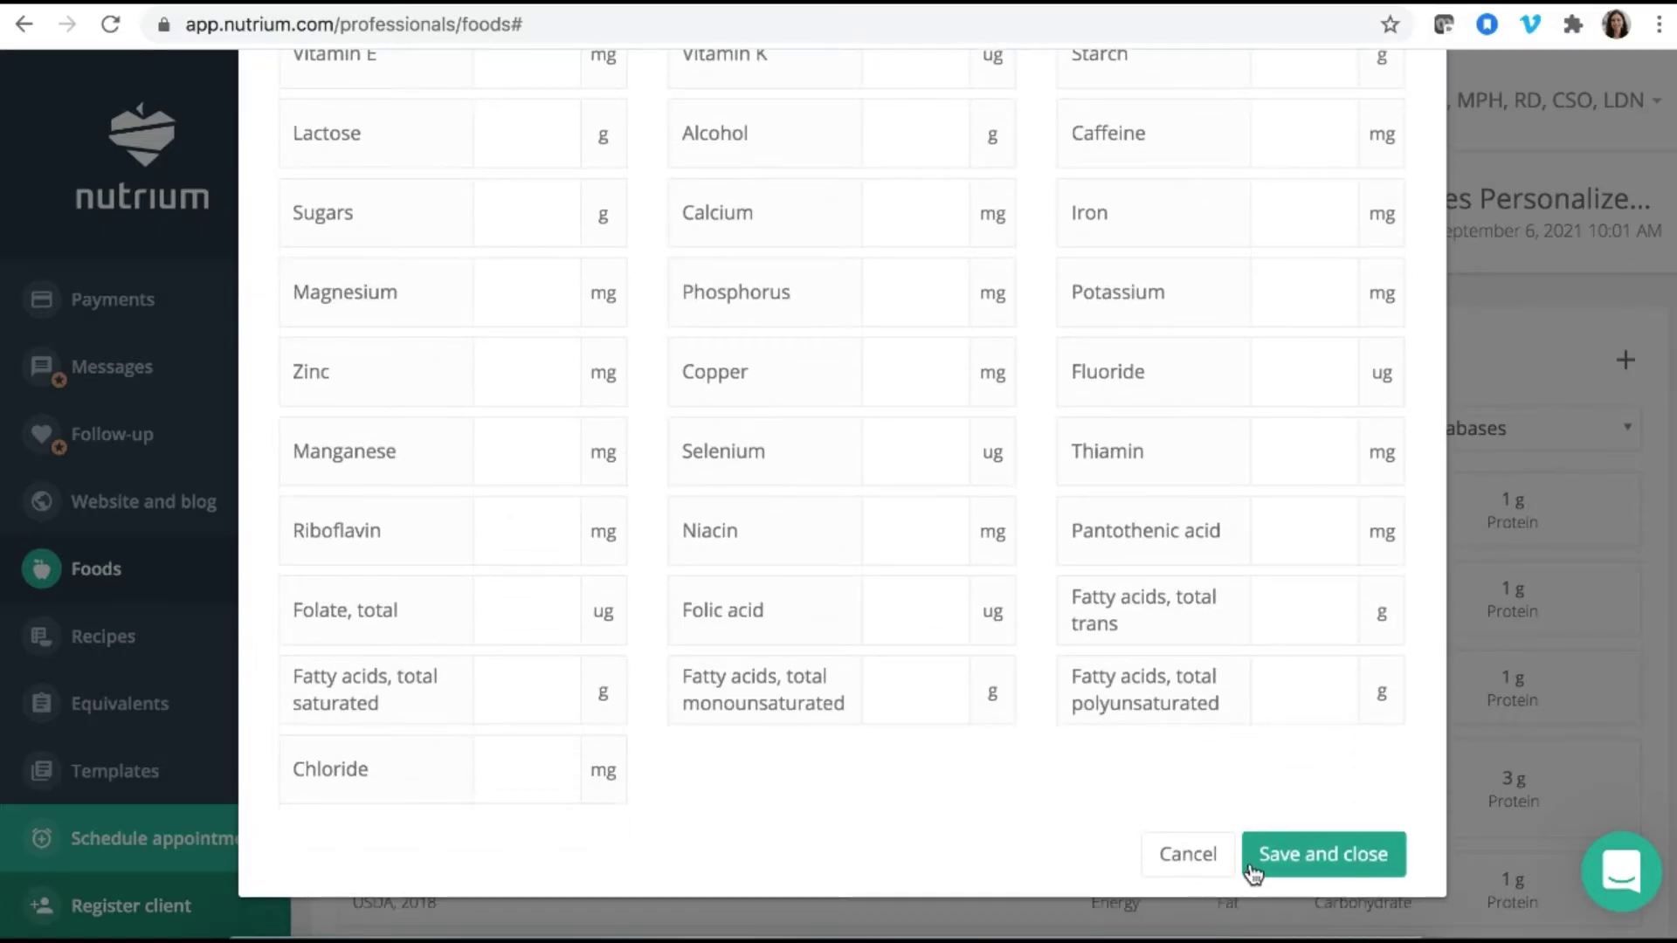
Discard the new food form and check the All databases selector without changing it
left_click(1188, 854)
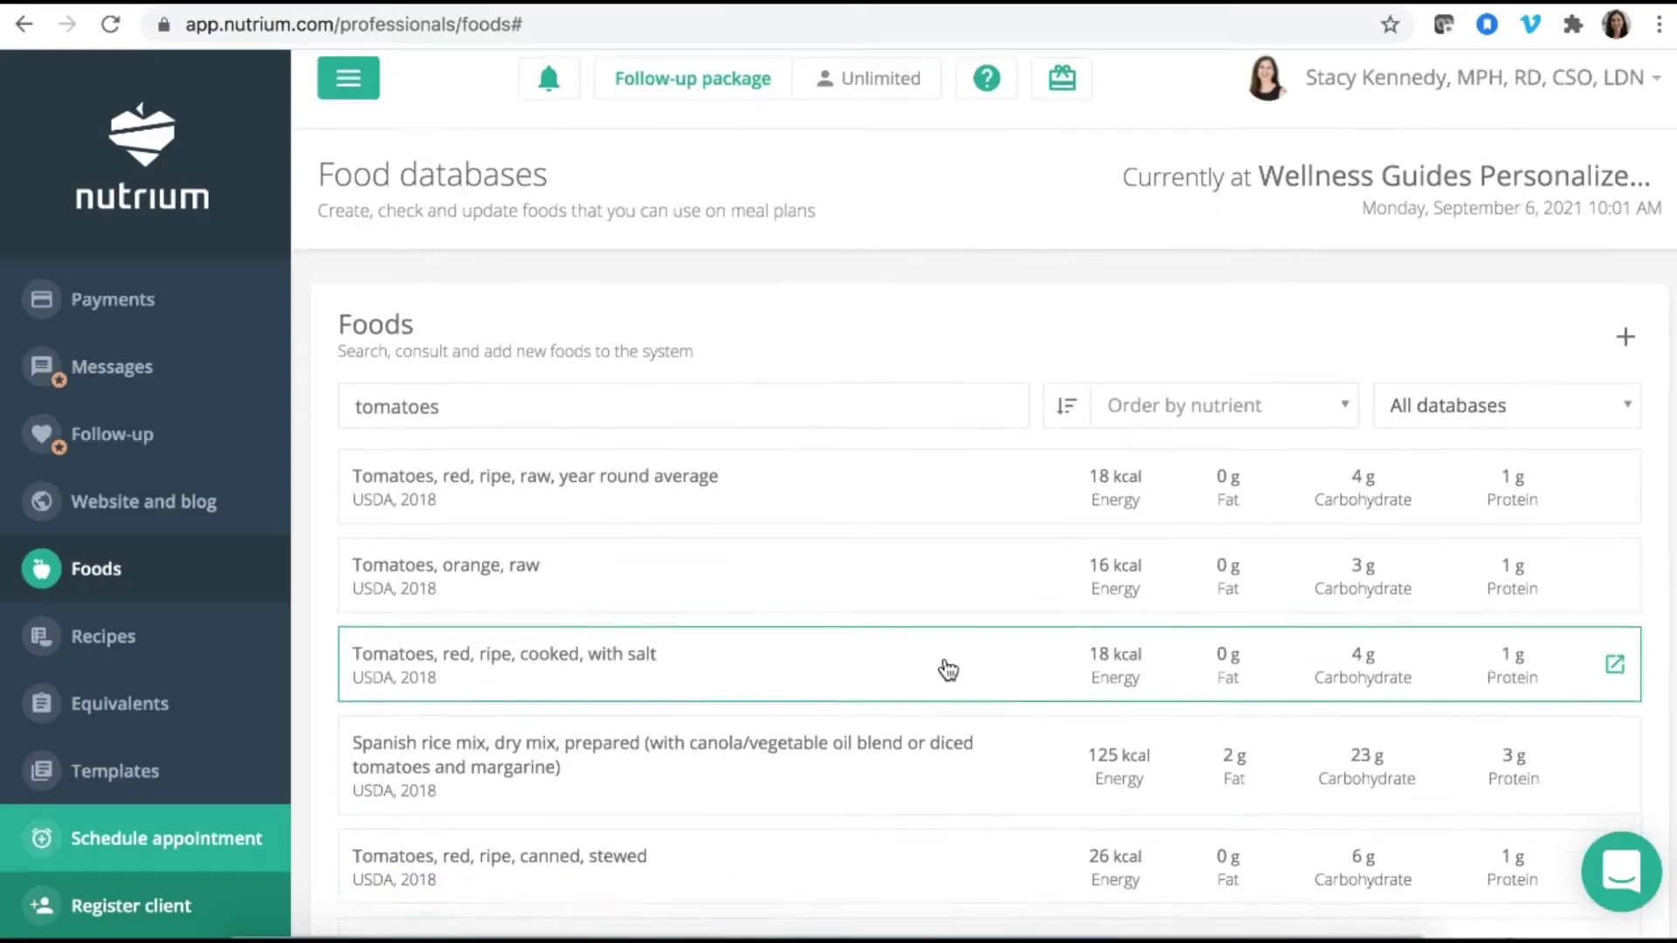
scroll(947, 666, "down", 3)
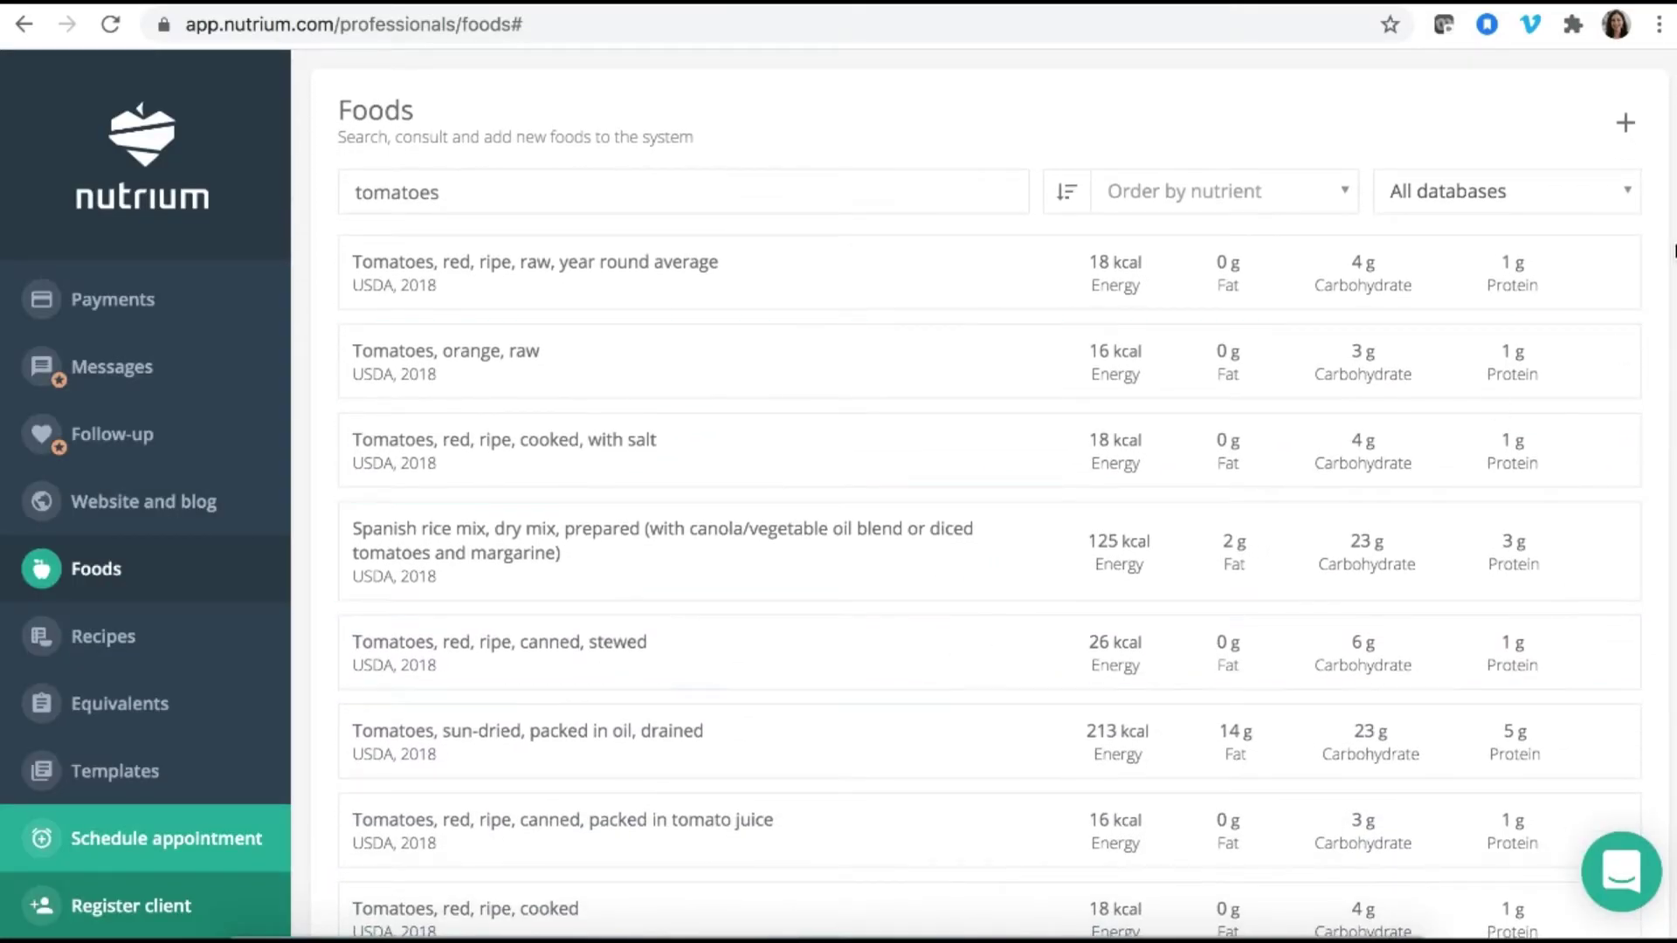
left_click(1614, 185)
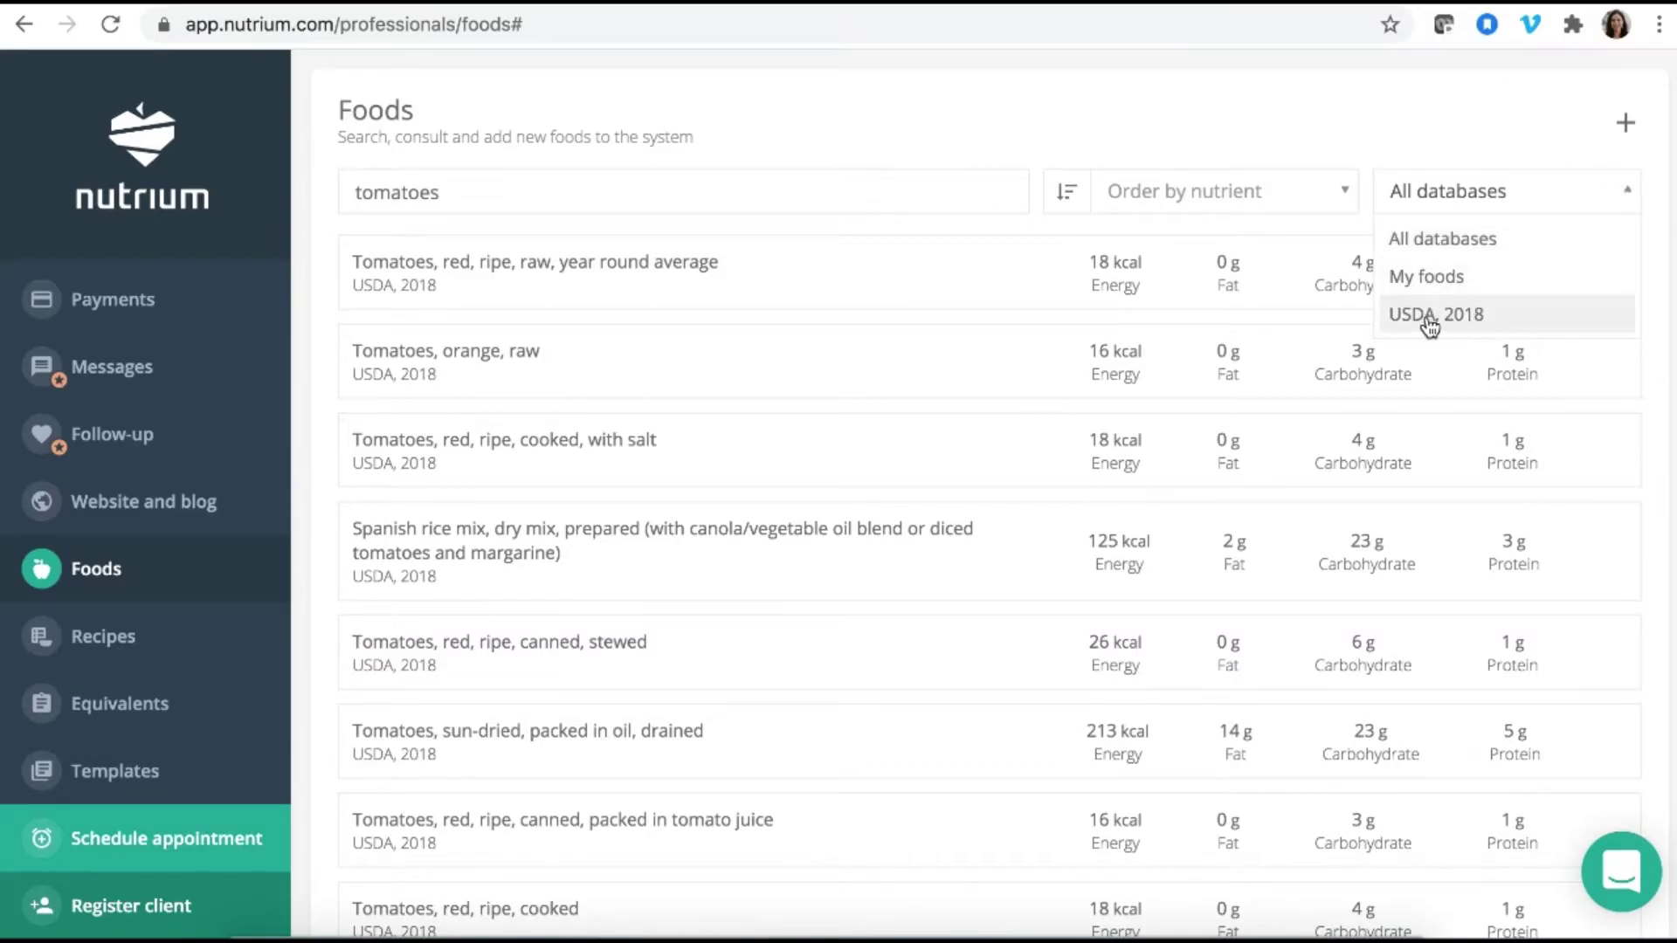
left_click(868, 171)
Order the tomato search results by Fiber
left_click(1277, 206)
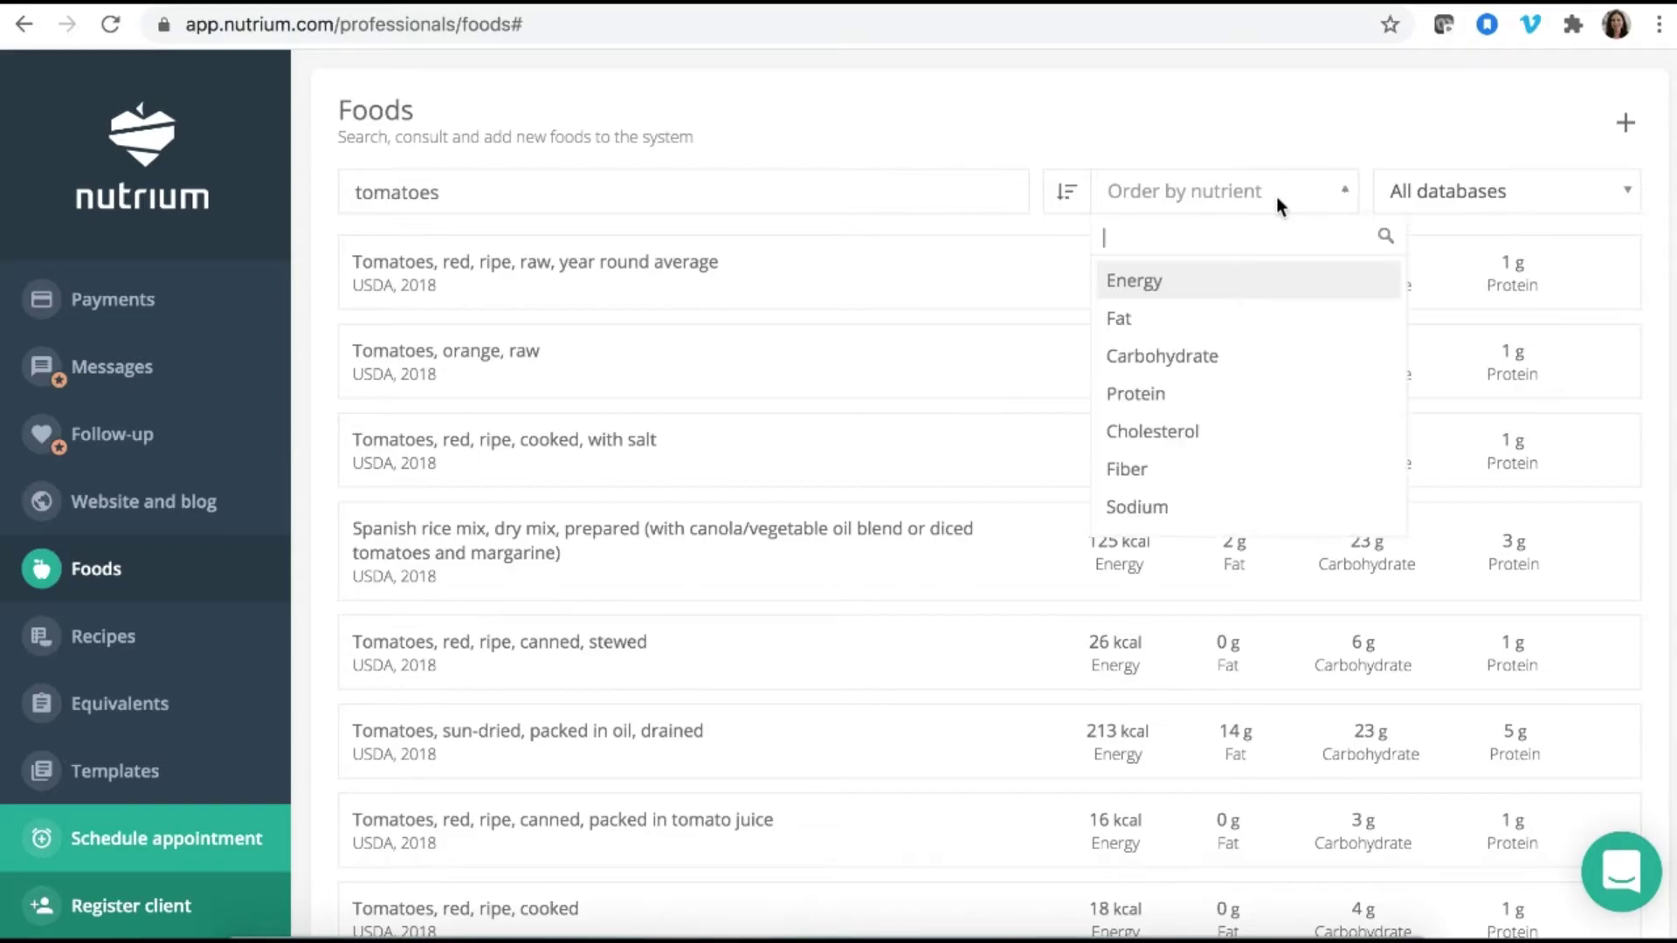
scroll(1237, 411, "down", 3)
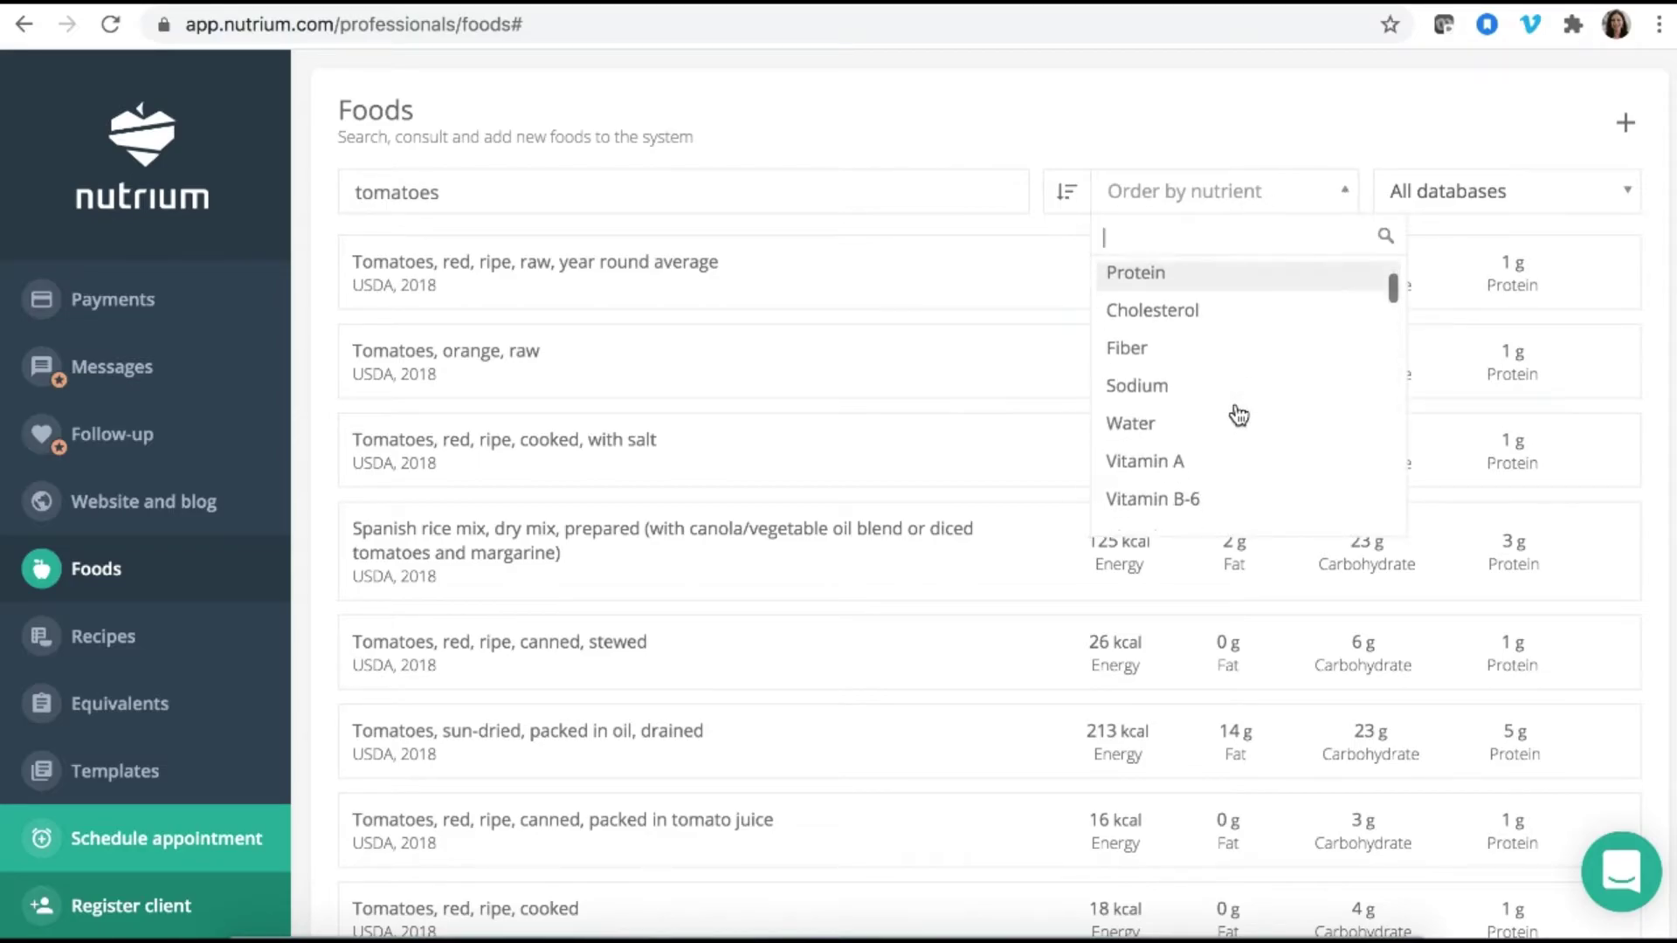
left_click(1187, 330)
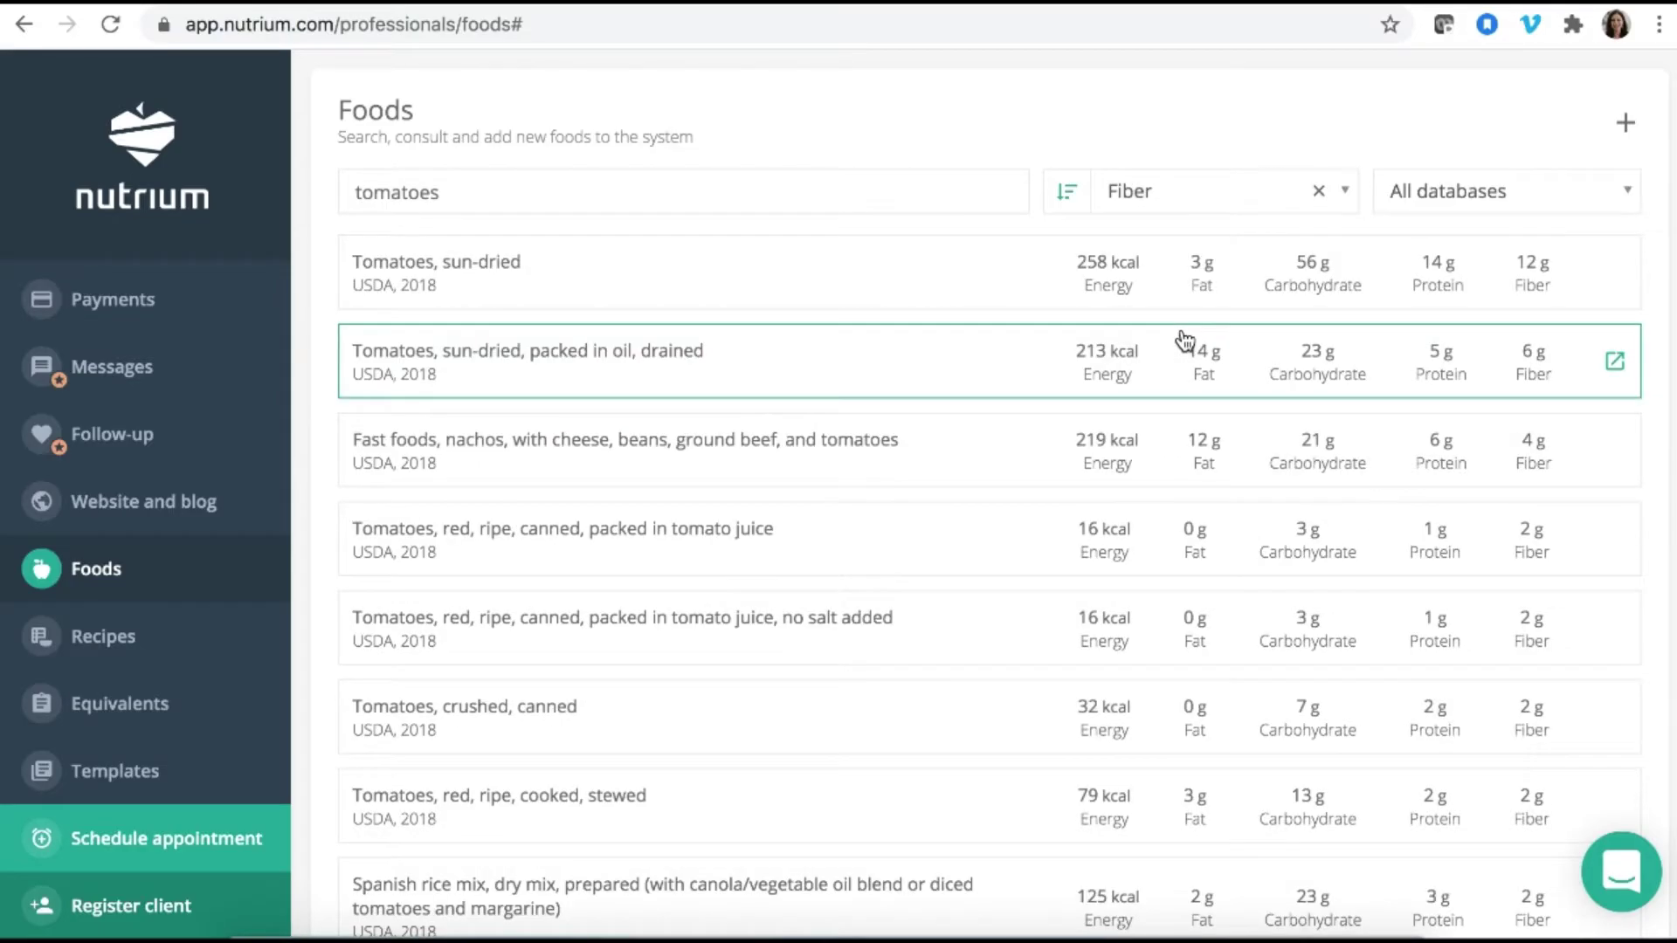
scroll(1184, 341, "up", 2)
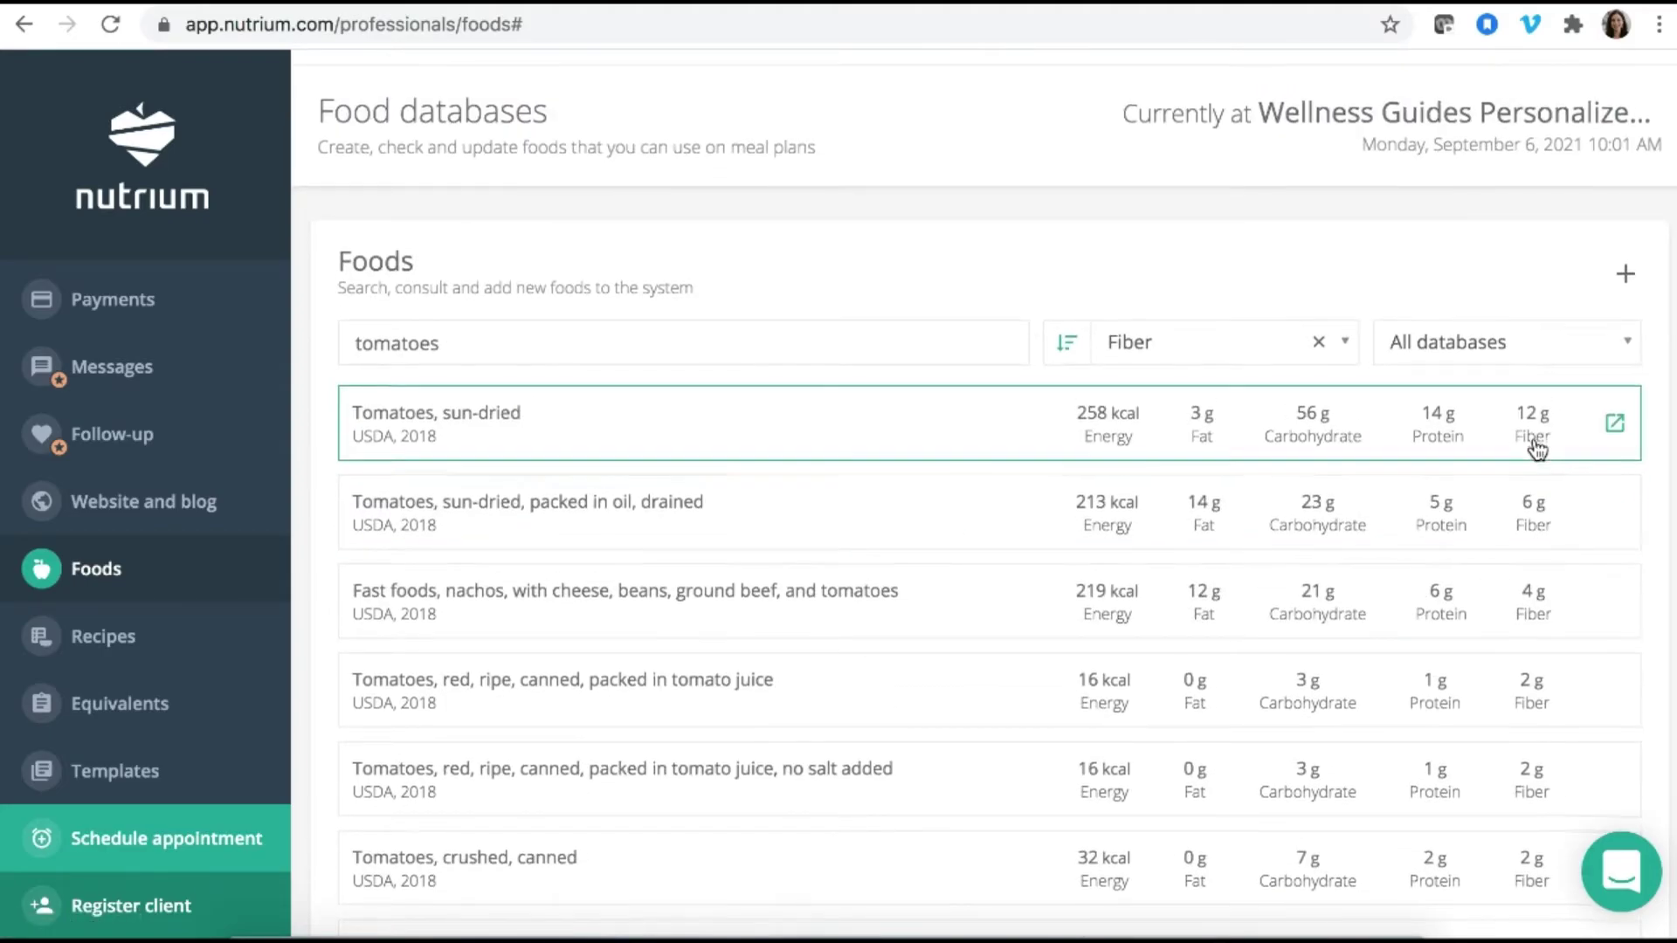
scroll(1484, 437, "down", 1)
scroll(1533, 574, "down", 1)
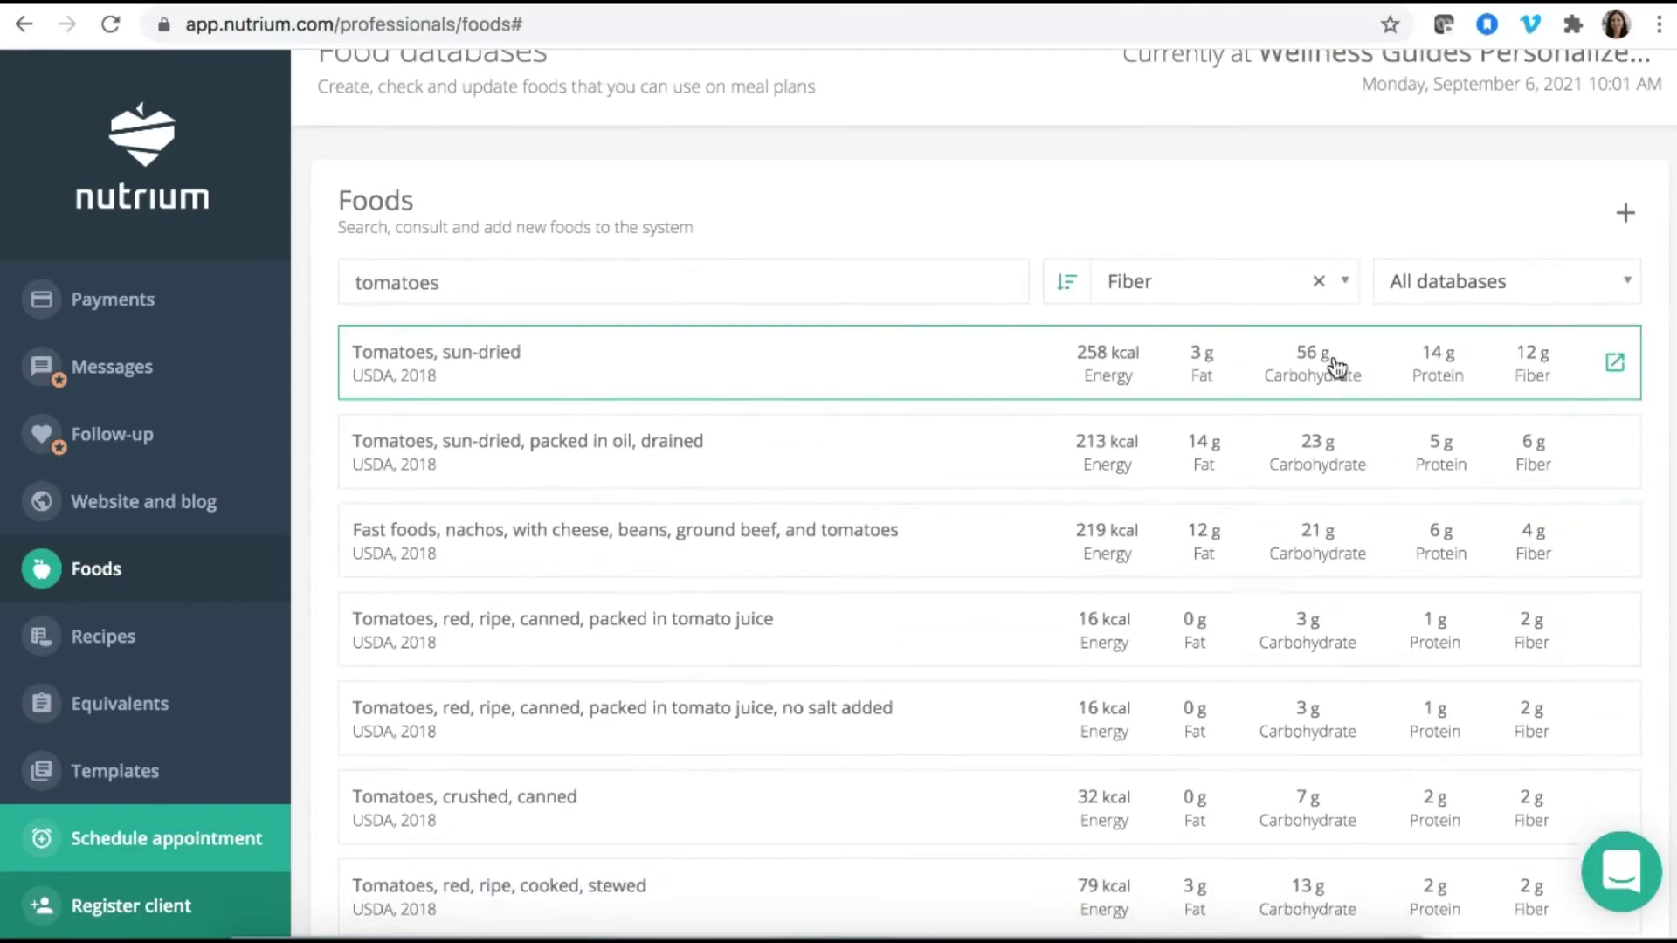
Reorder the tomato results by Sodium, starting at 455 mg
left_click(1345, 288)
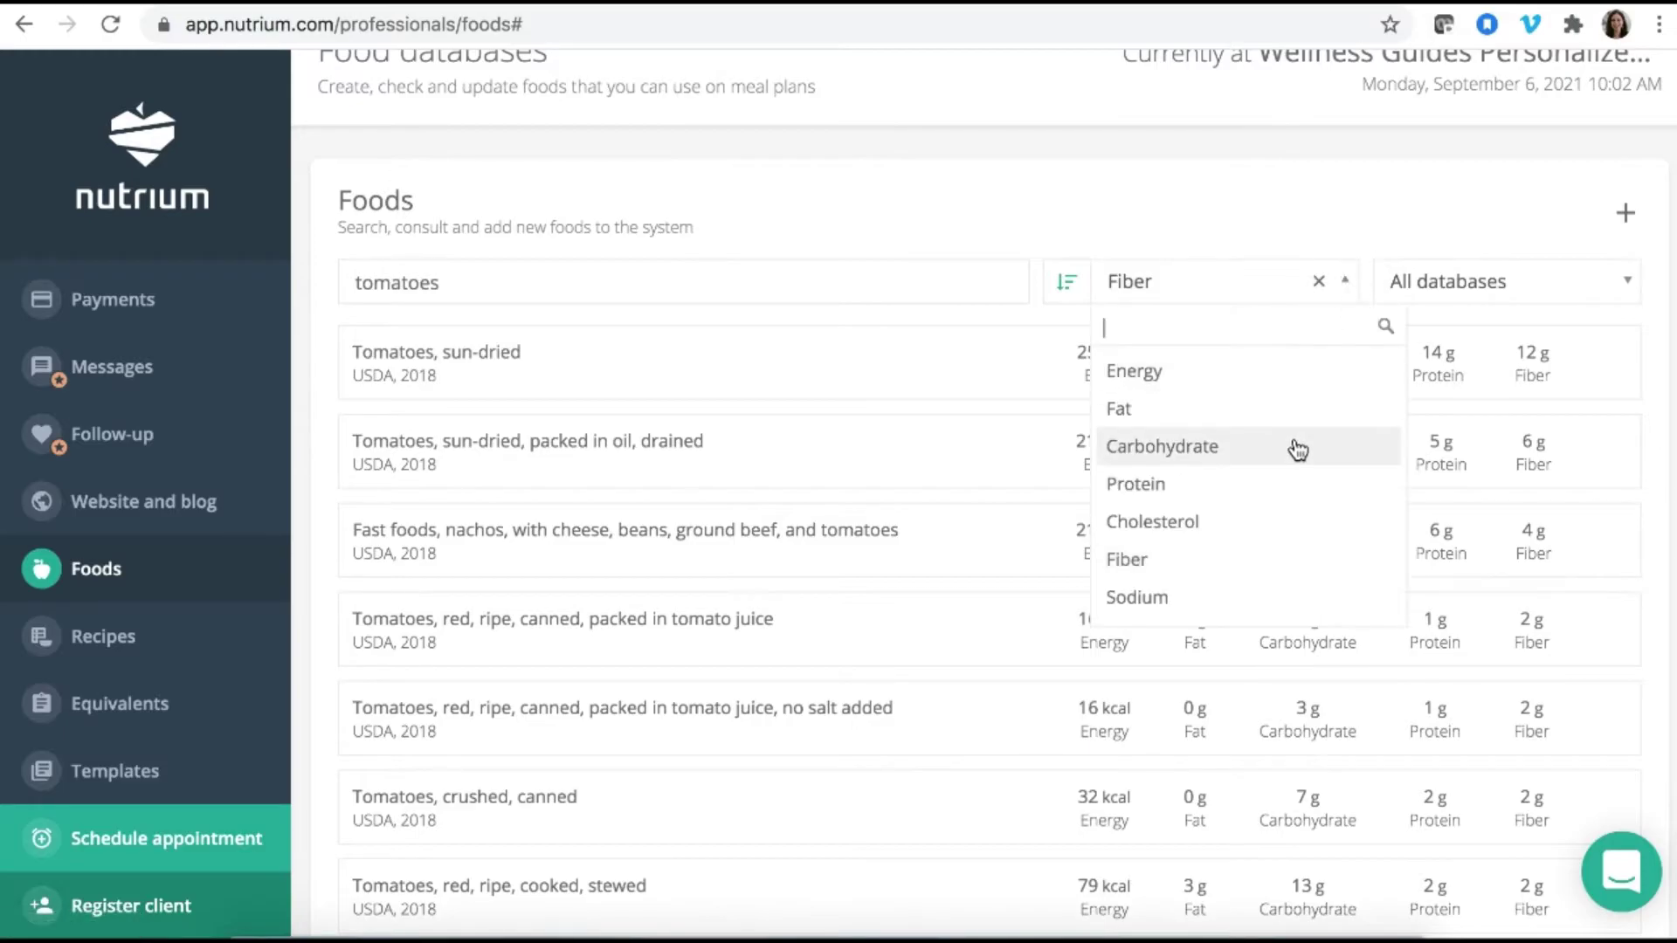
scroll(1288, 524, "down", 2)
left_click(1267, 454)
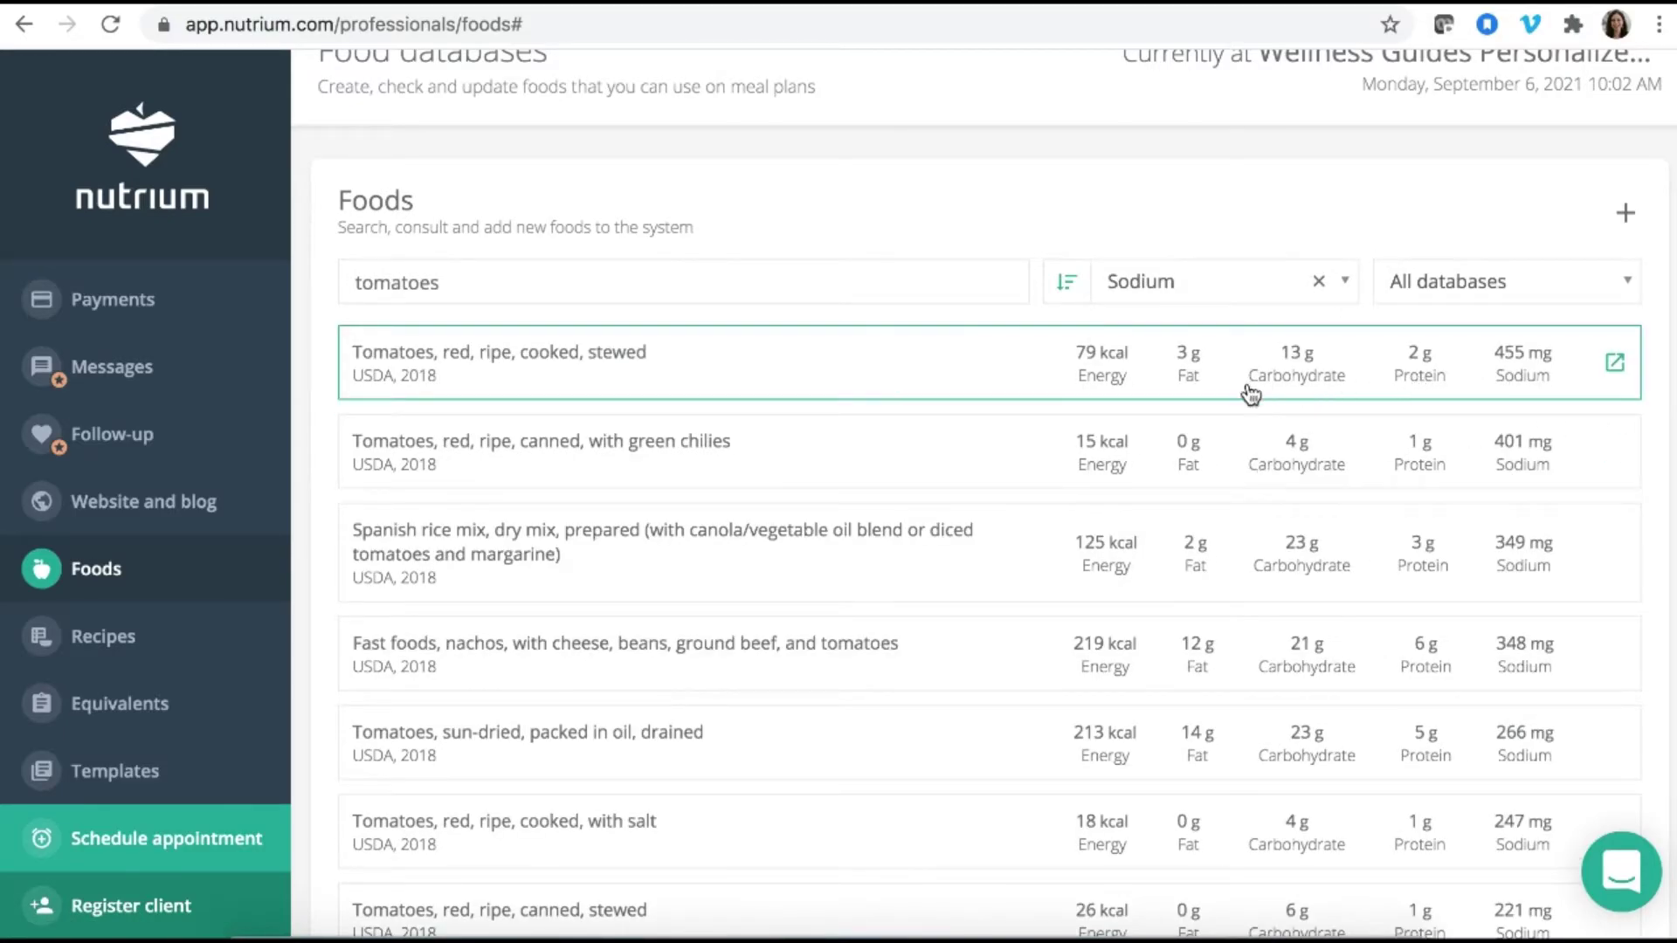
scroll(1513, 644, "down", 1)
scroll(1513, 645, "down", 3)
scroll(1514, 644, "down", 2)
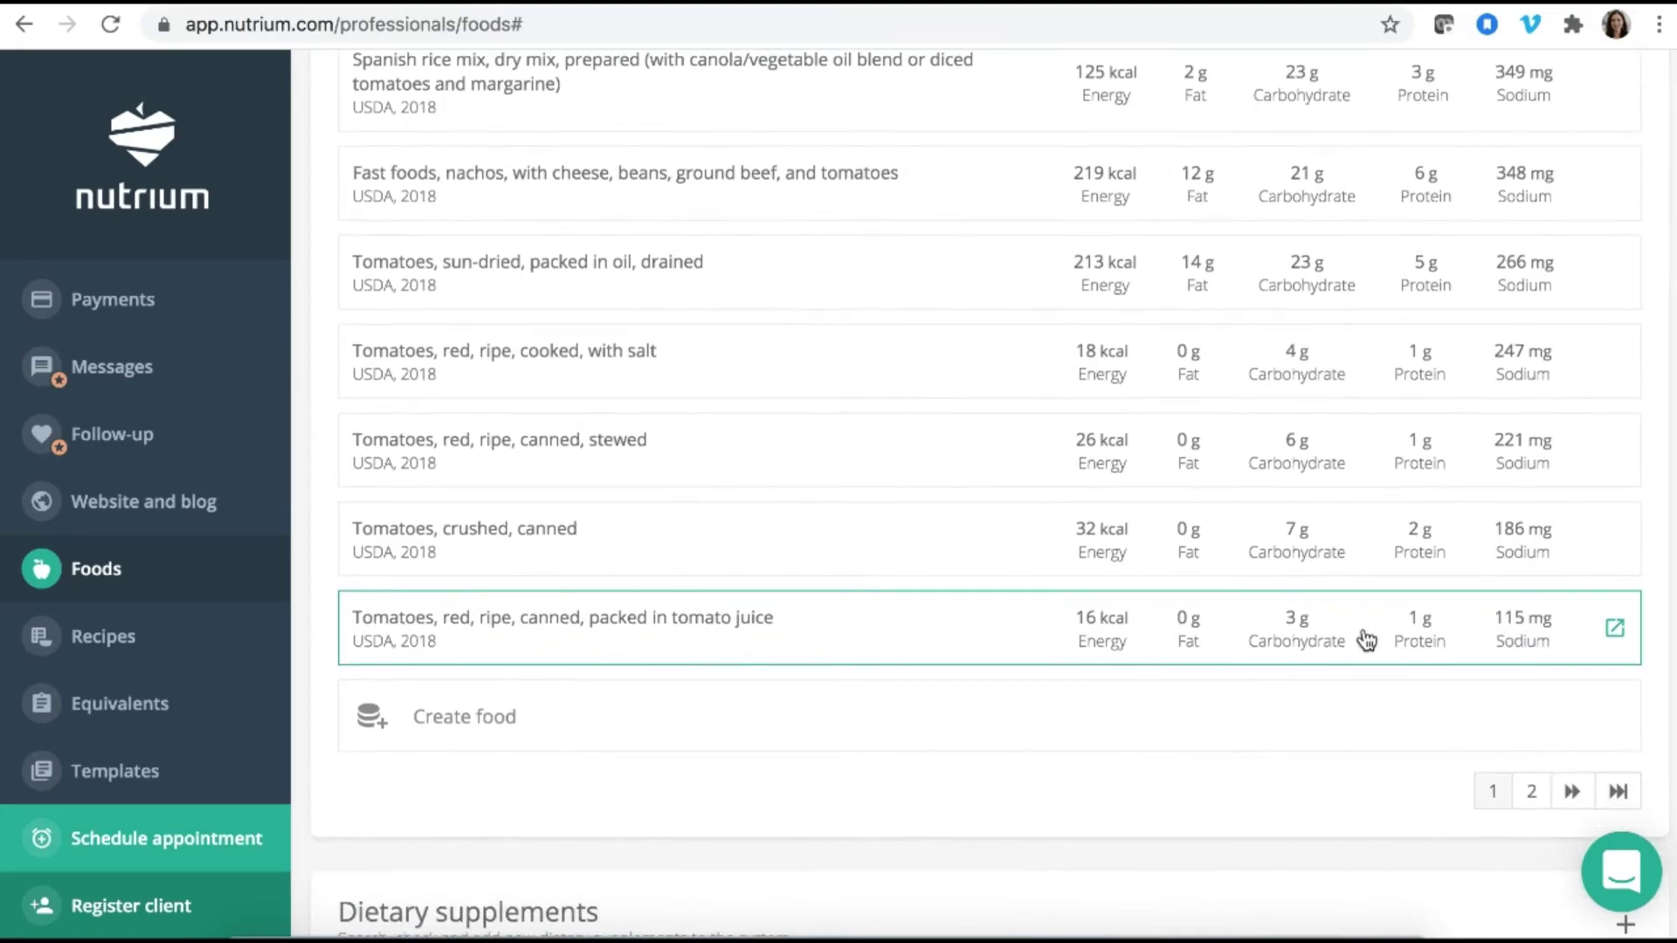
scroll(94, 651, "down", 1)
Go to Recipes and create a new private recipe named 'Recipe' with 0 kcal
left_click(94, 651)
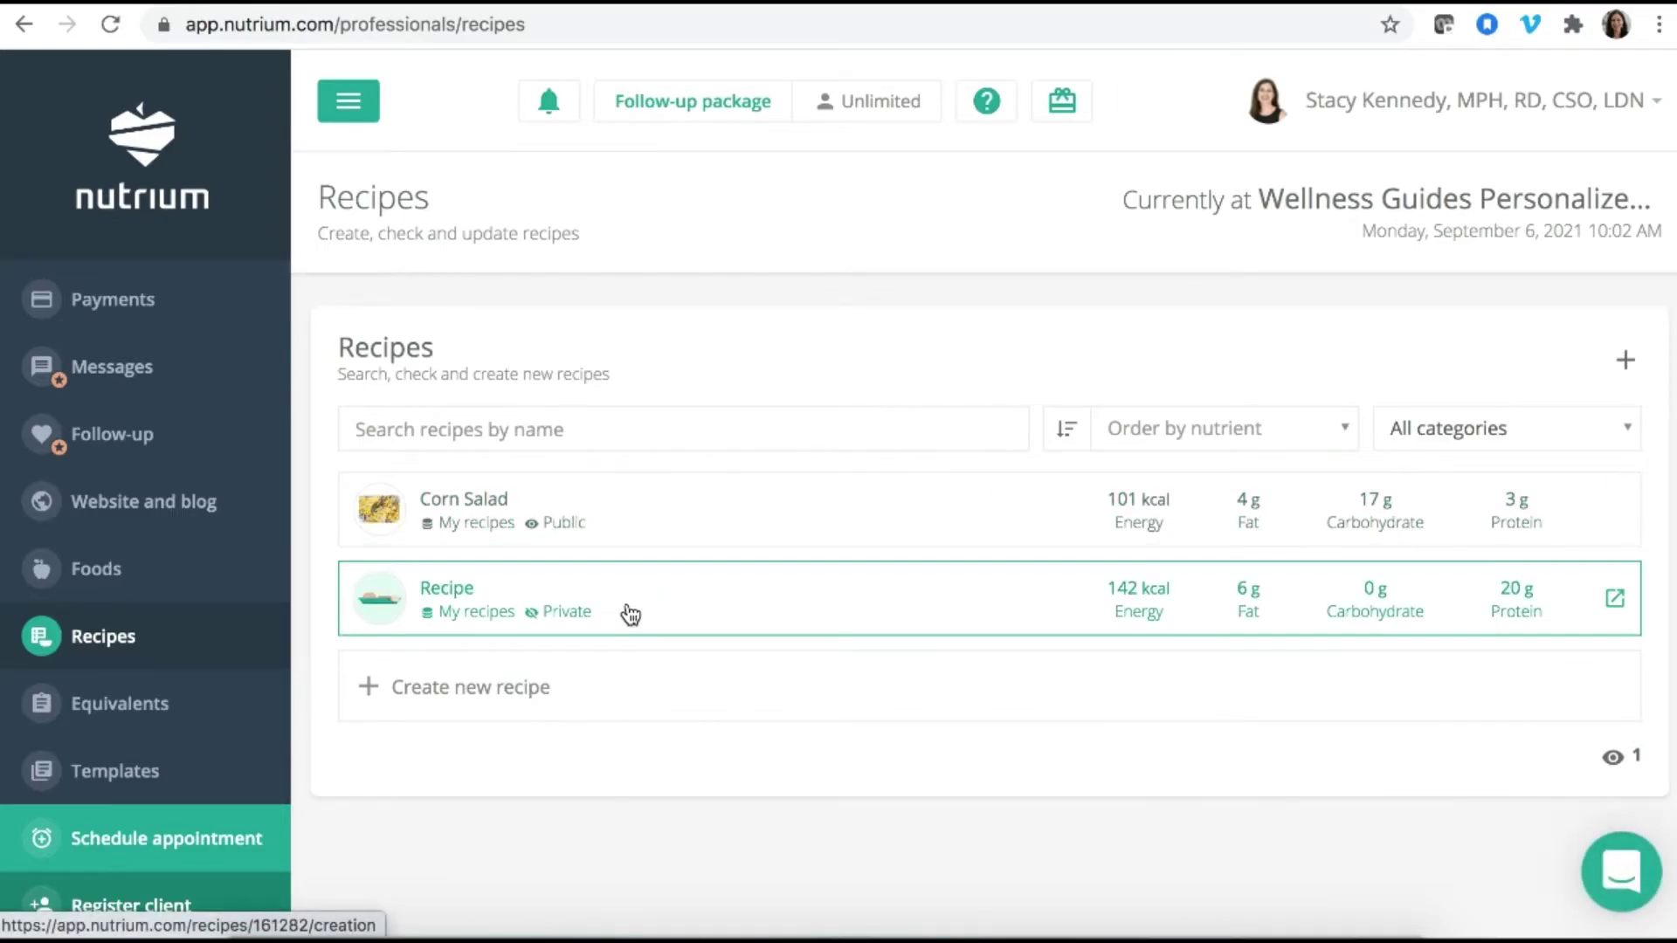
left_click(498, 721)
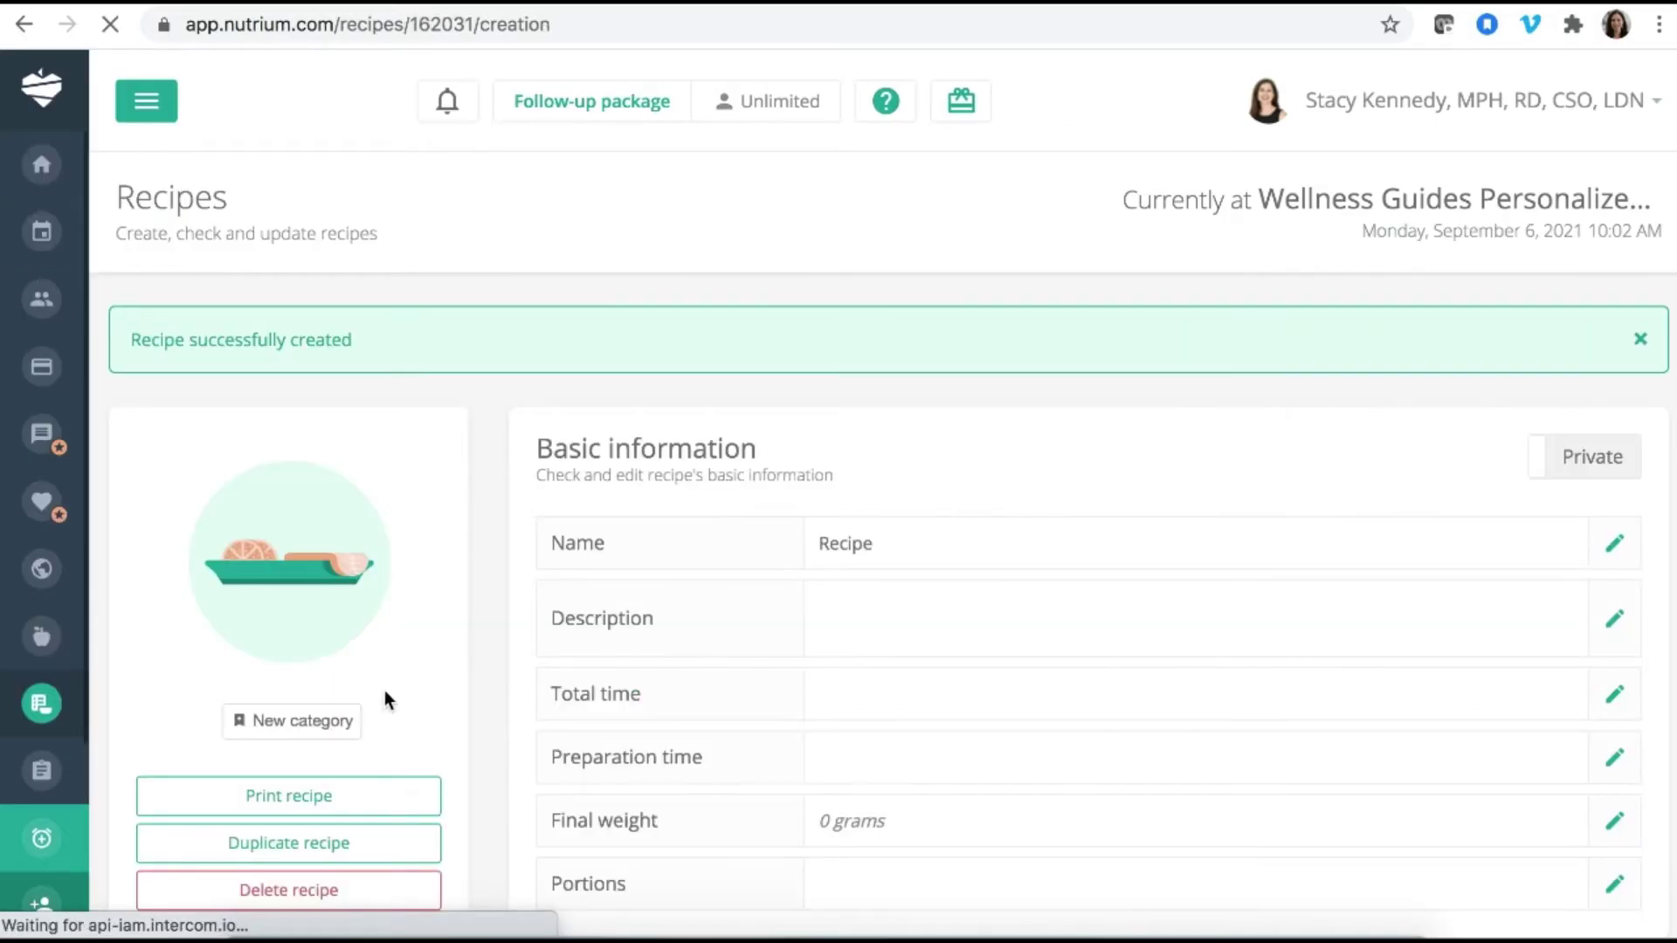
scroll(384, 698, "down", 3)
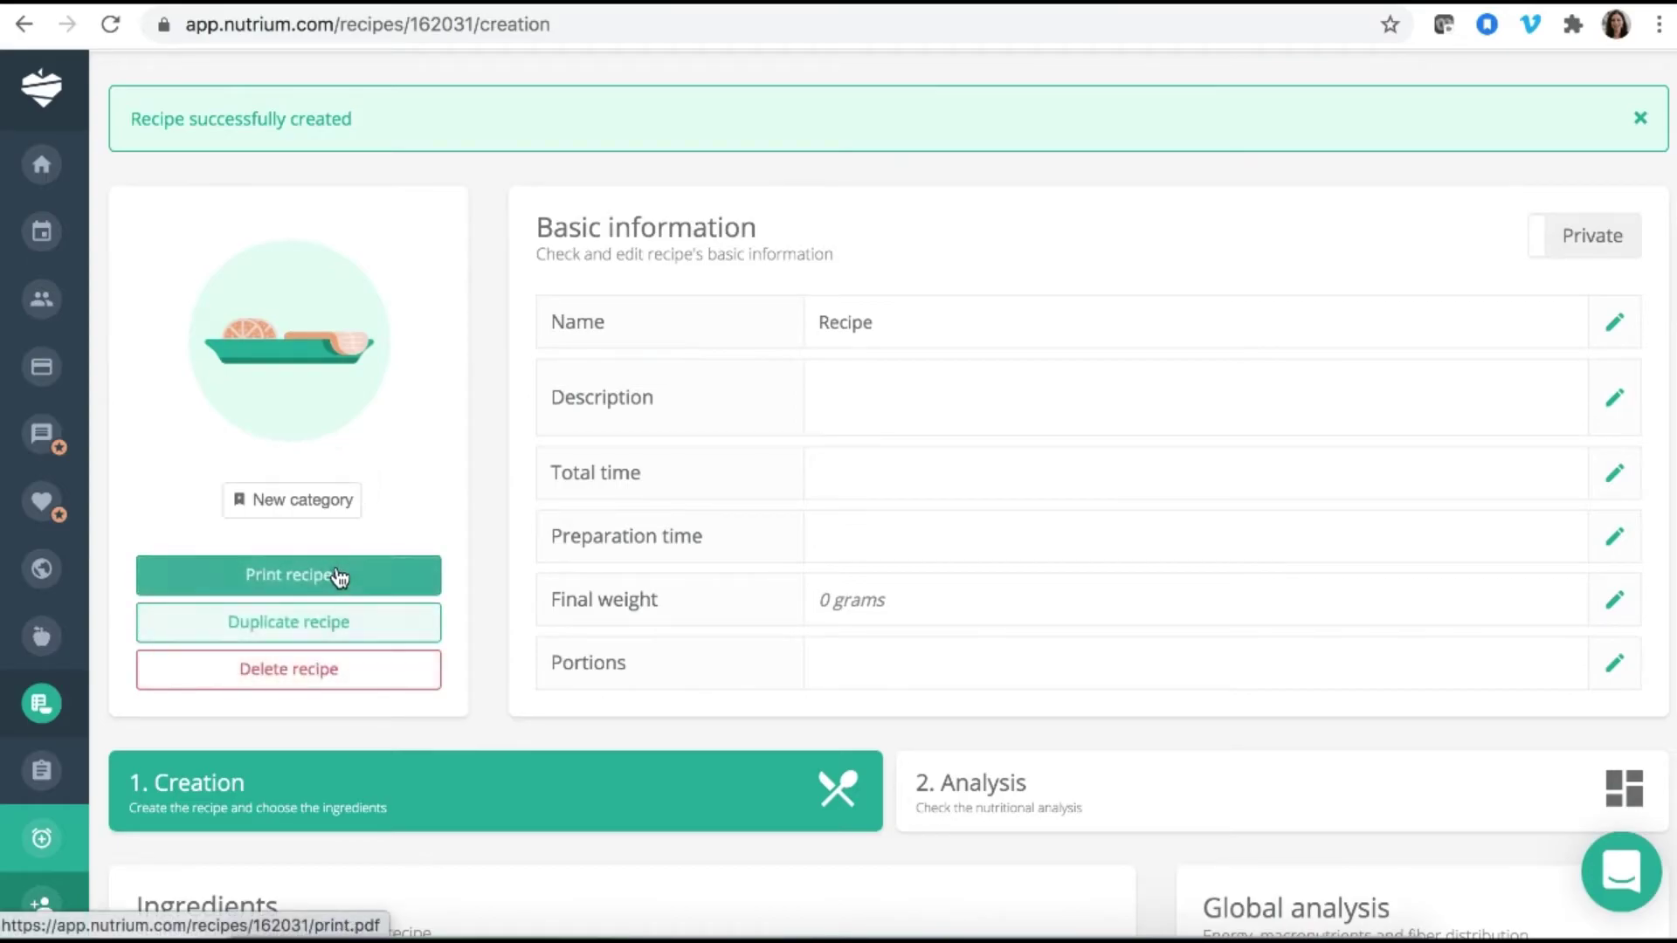
scroll(826, 632, "down", 3)
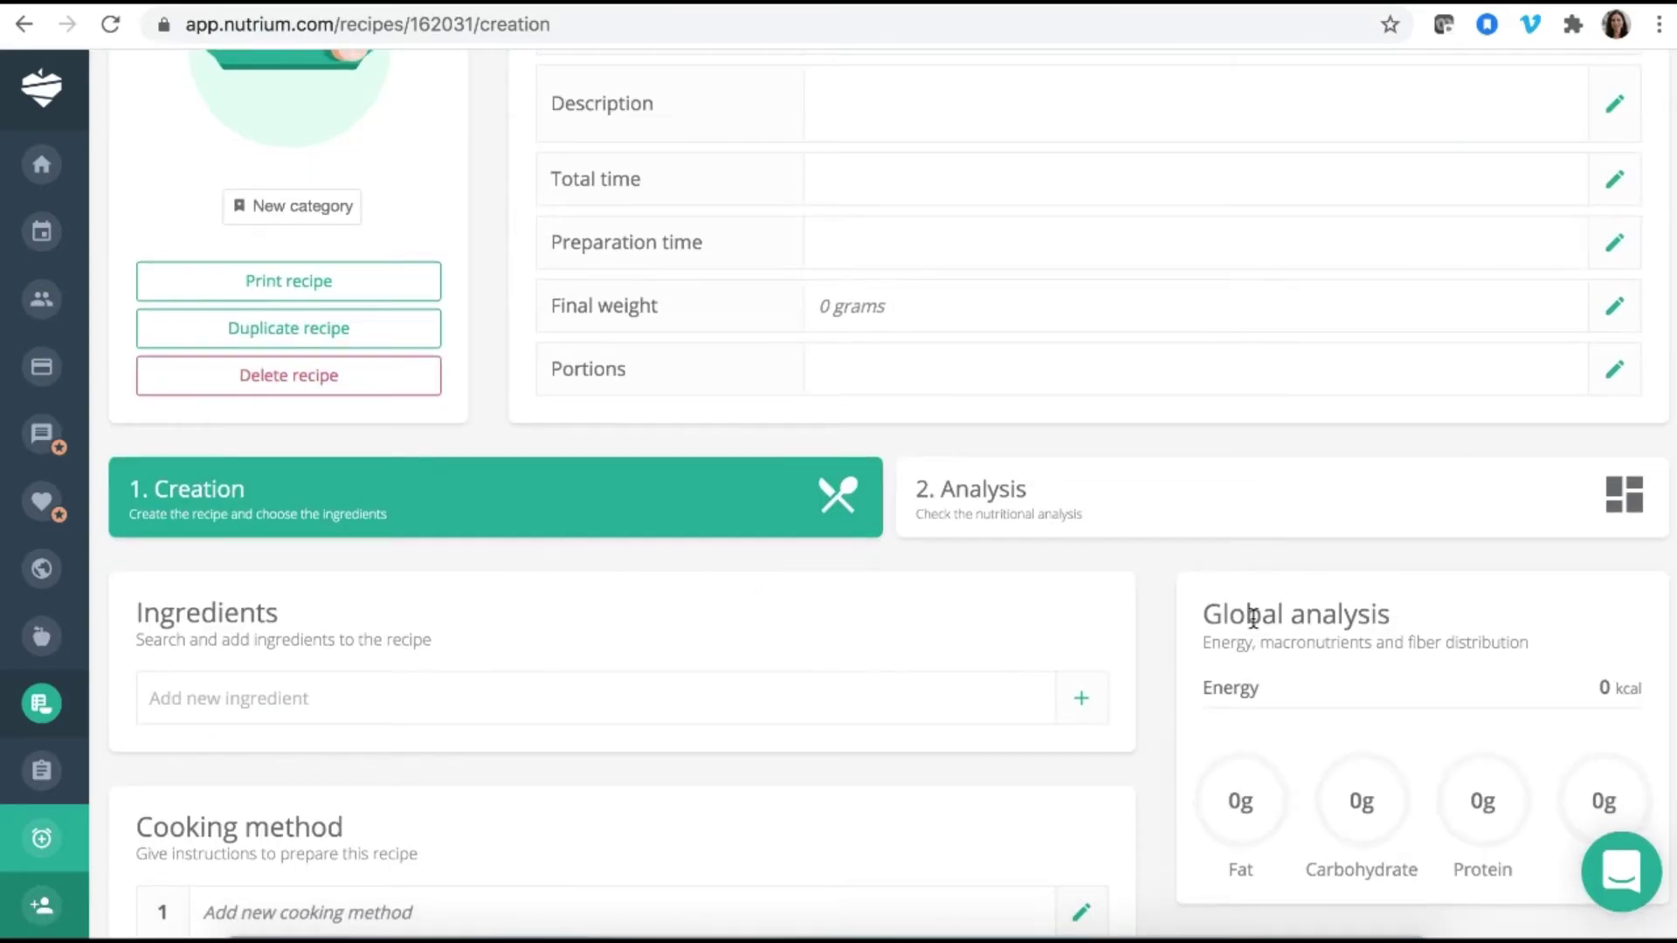
scroll(1216, 590, "up", 2)
Edit the recipe name by typing 'To', then confirm the total time field
left_click(1014, 192)
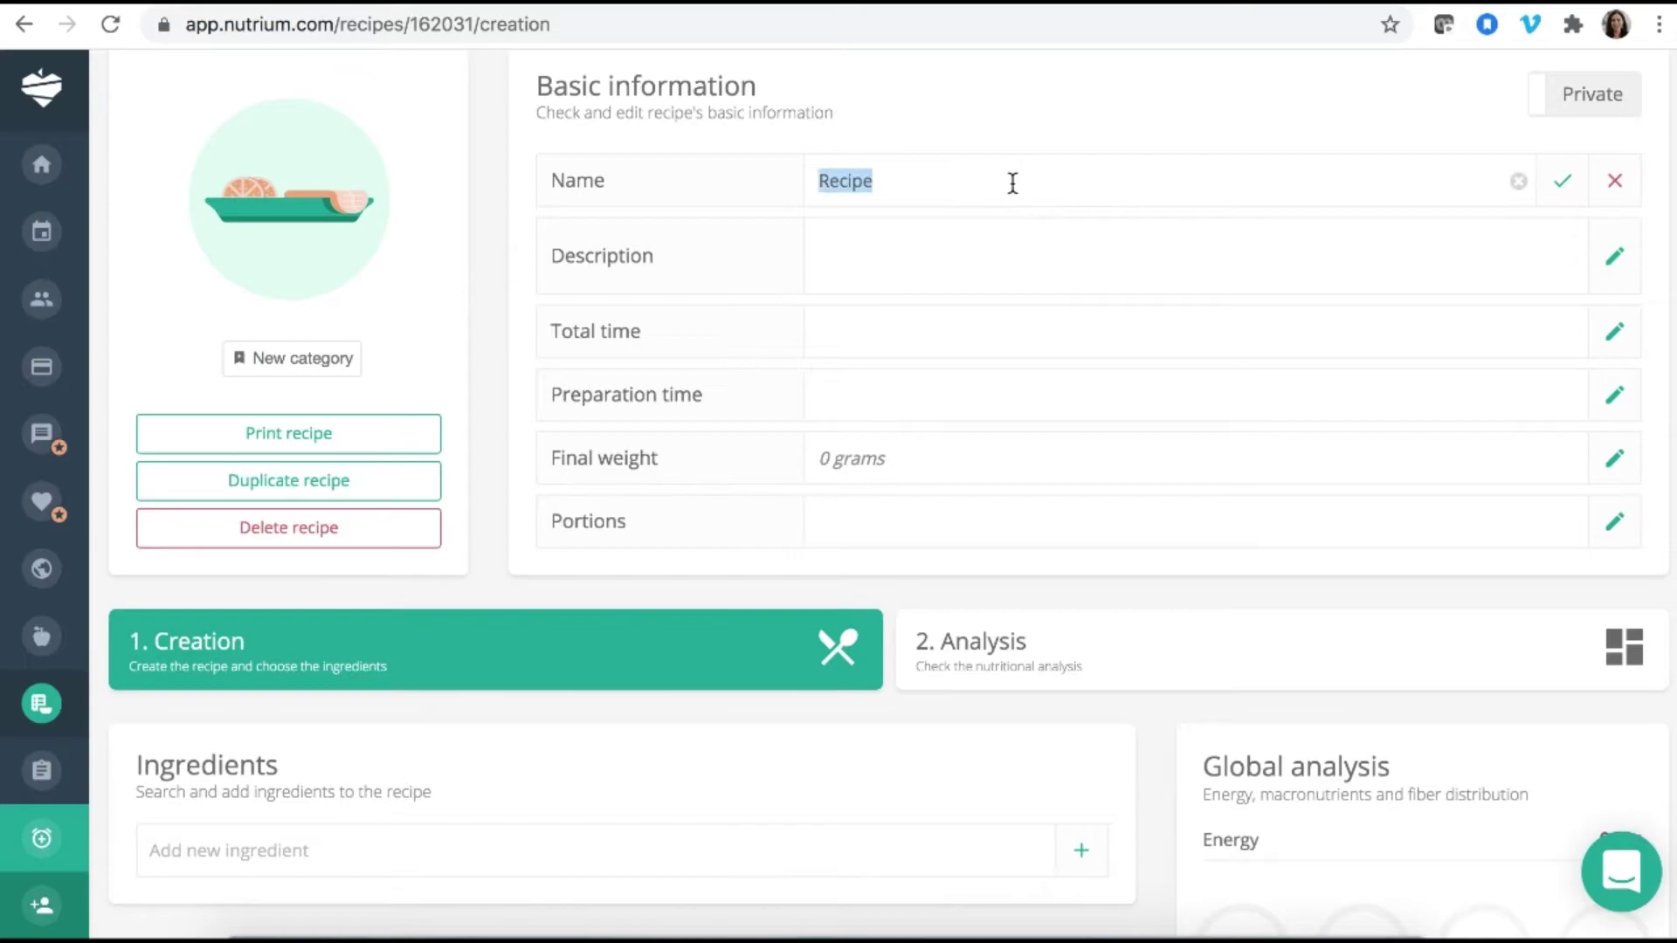
type("To")
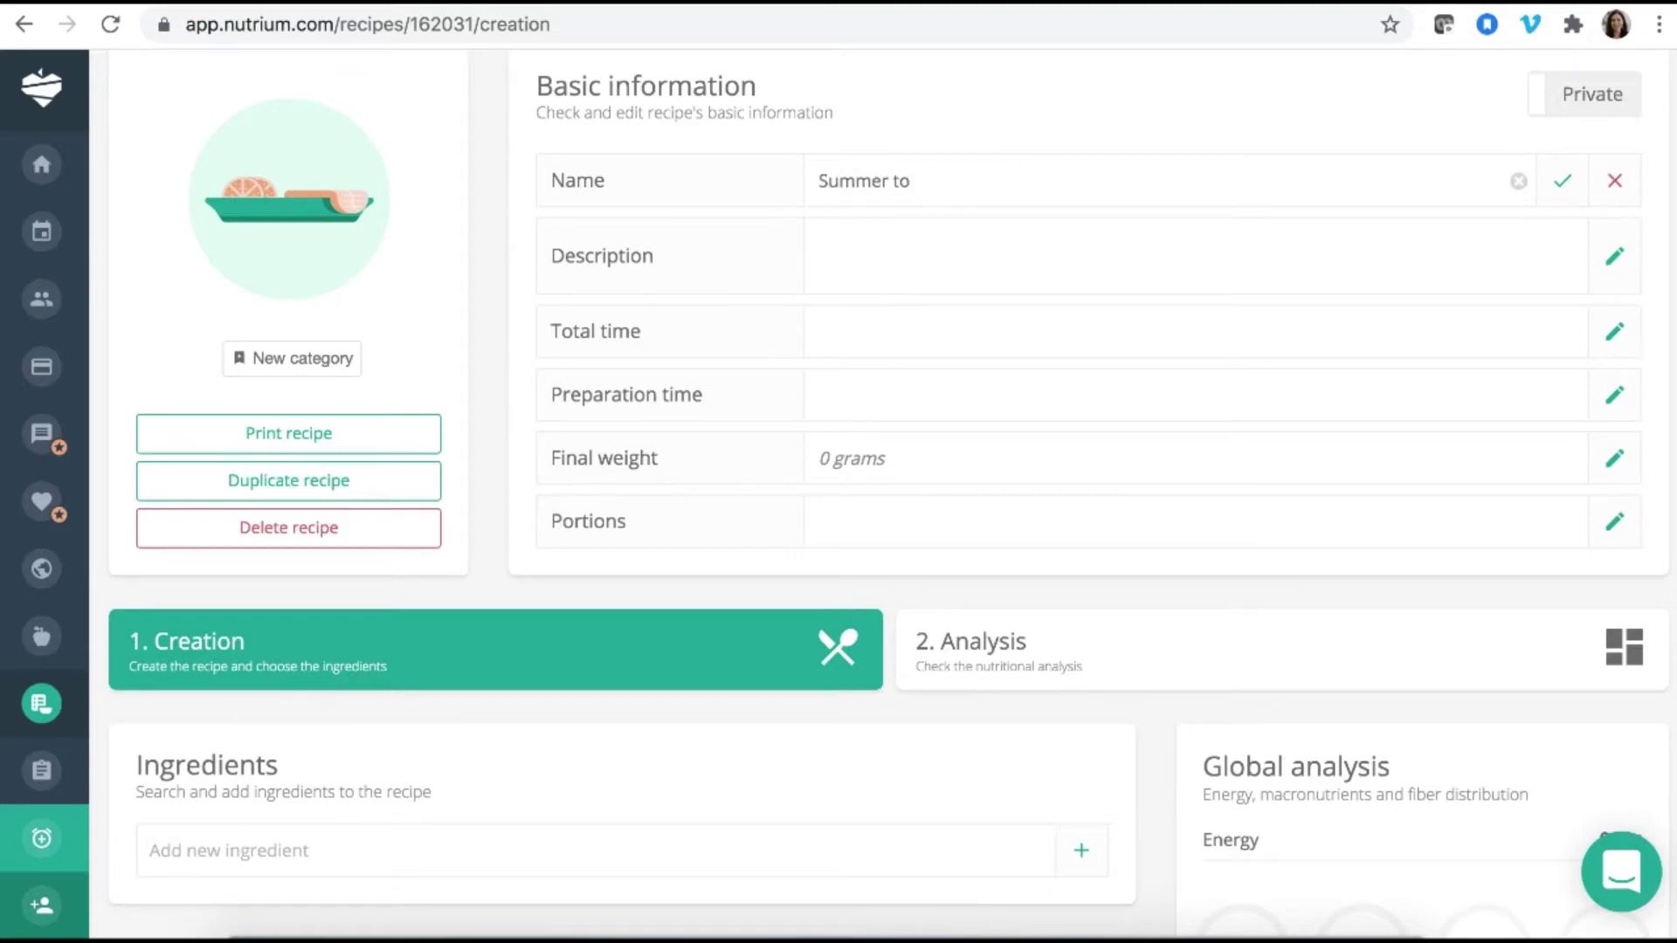
left_click(1014, 253)
scroll(1001, 249, "down", 2)
left_click(971, 170)
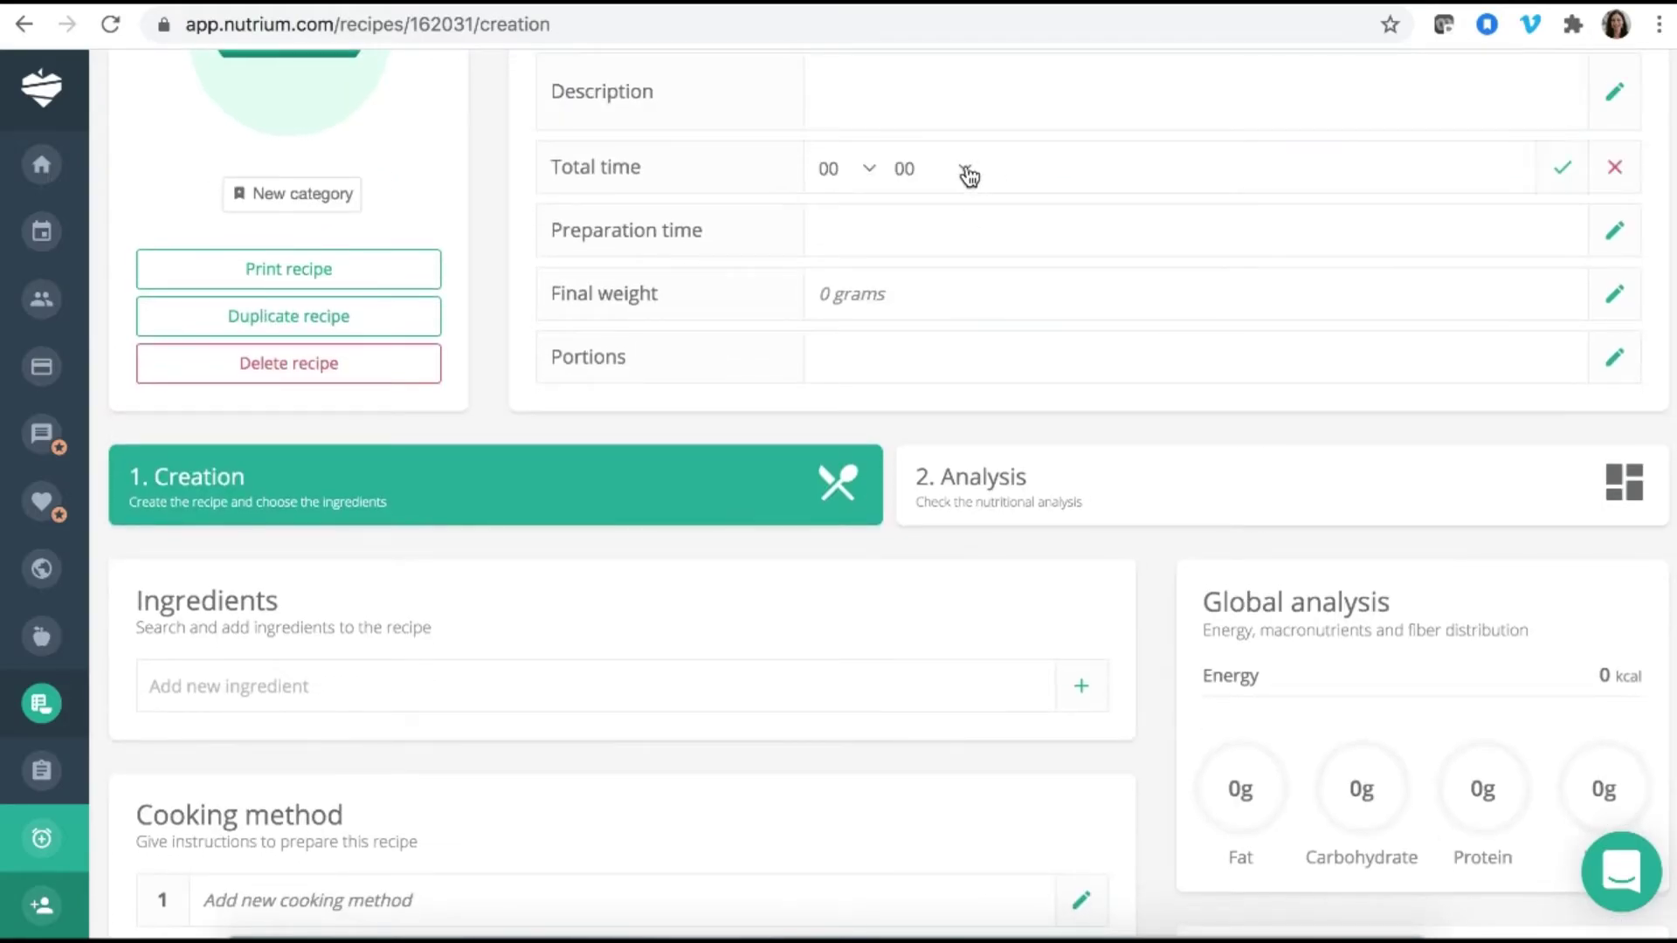
left_click(943, 234)
scroll(941, 245, "down", 1)
Record the final weight as 0 grams and set the recipe to 12 portions
left_click(938, 189)
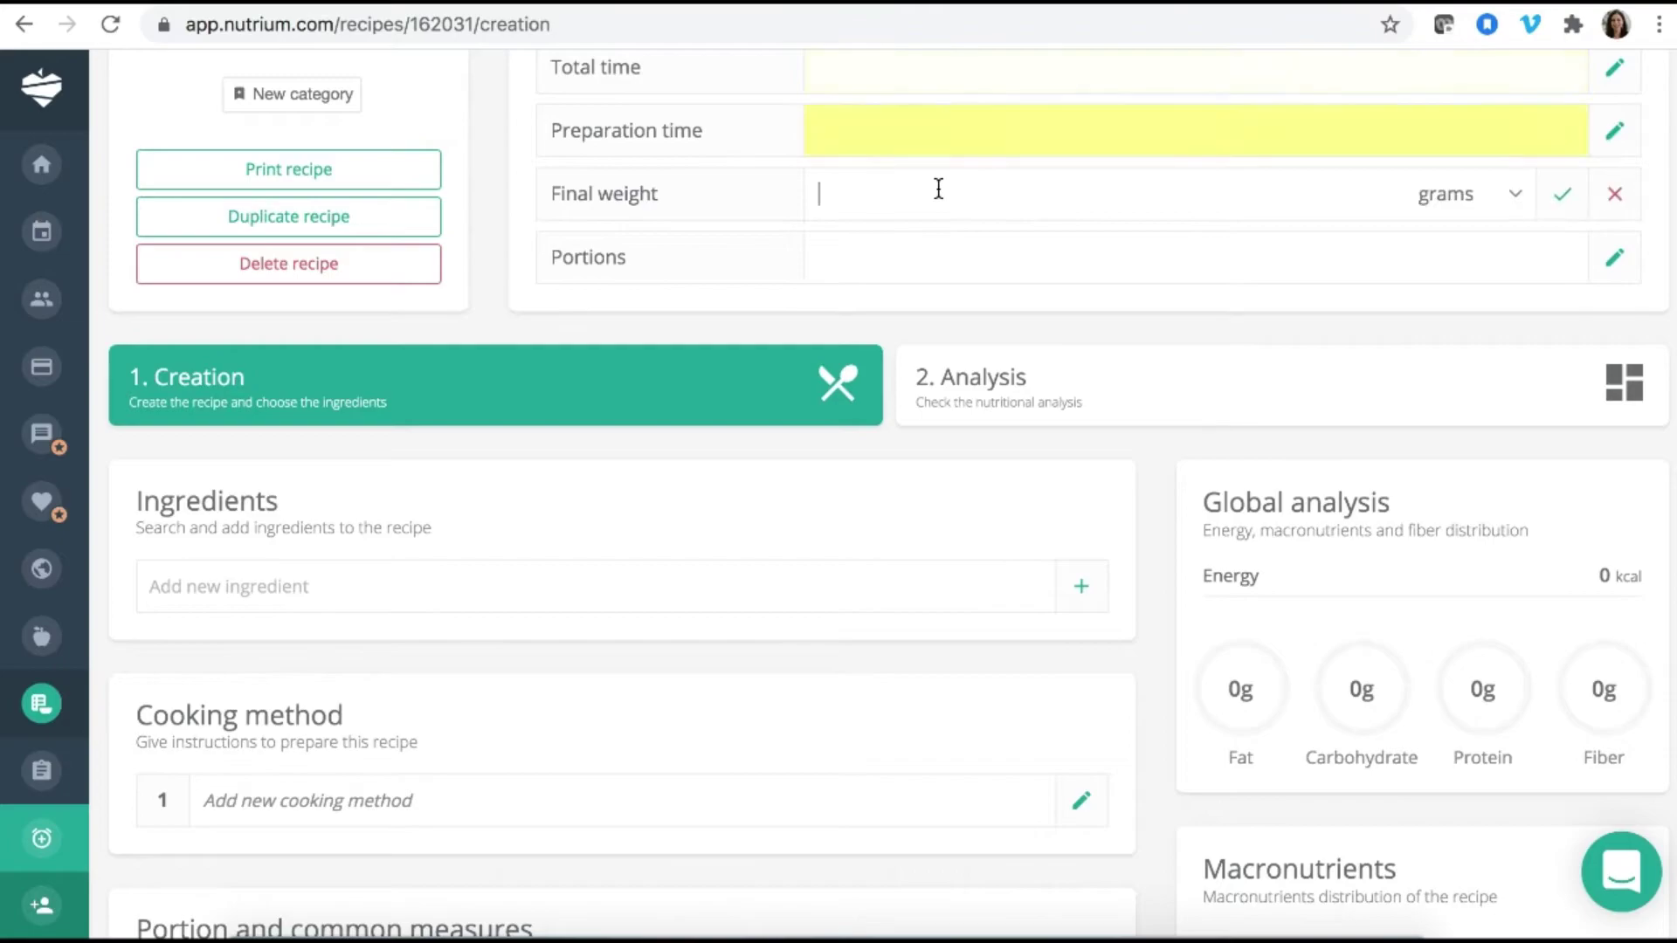
left_click(1510, 194)
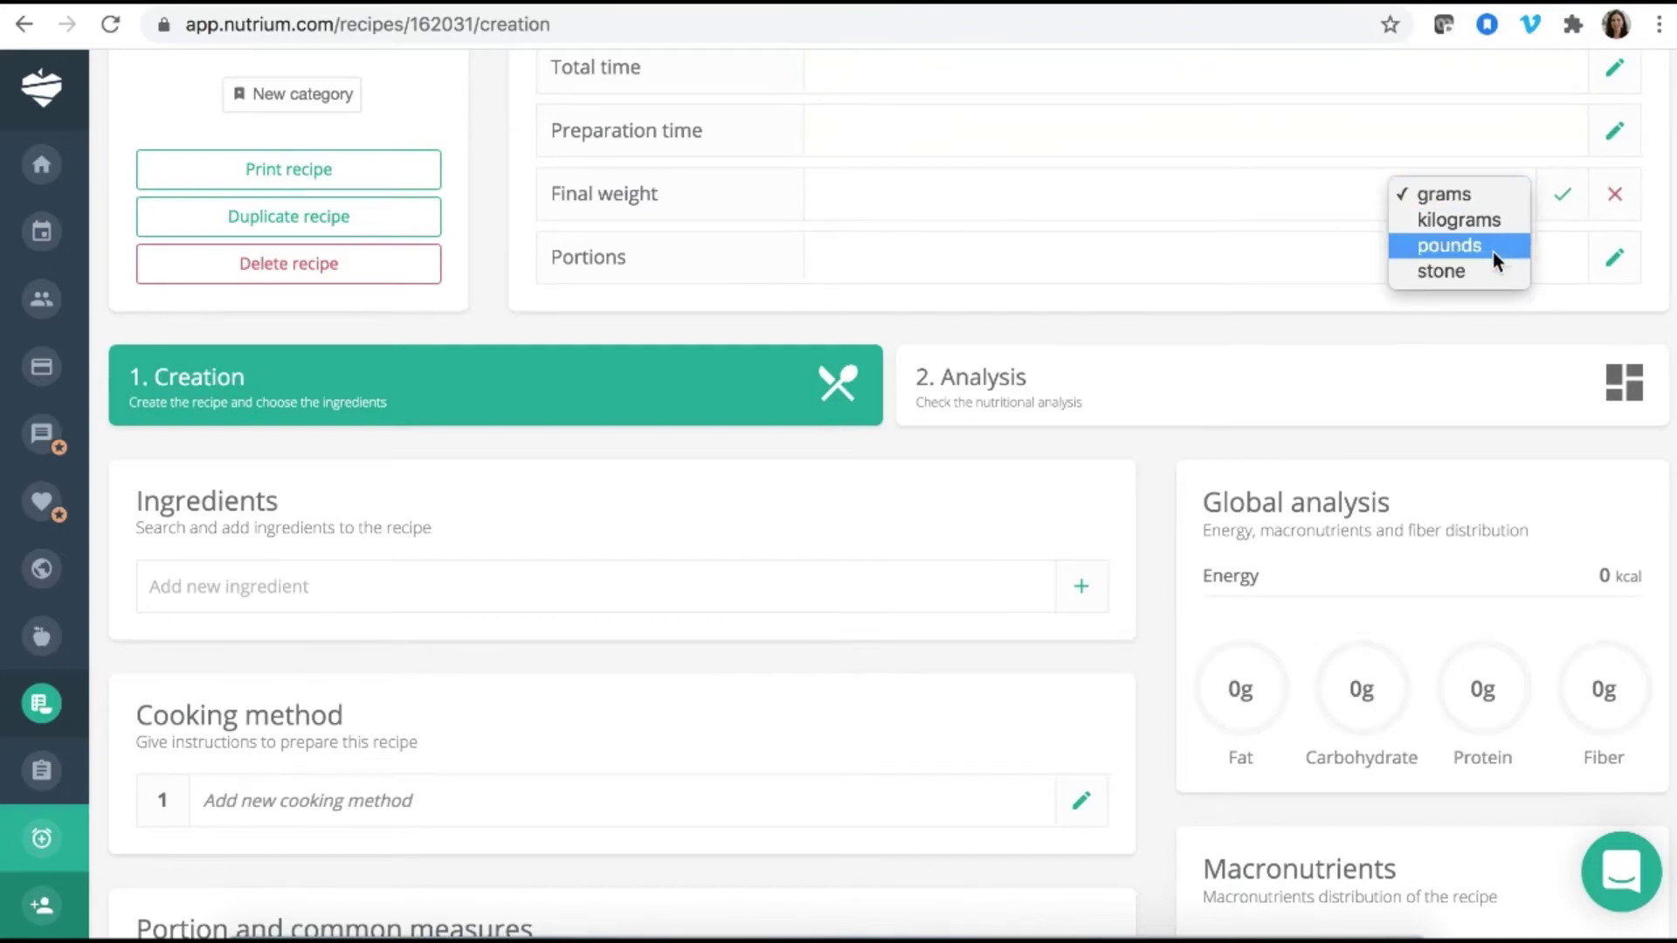
left_click(1265, 242)
left_click(1161, 278)
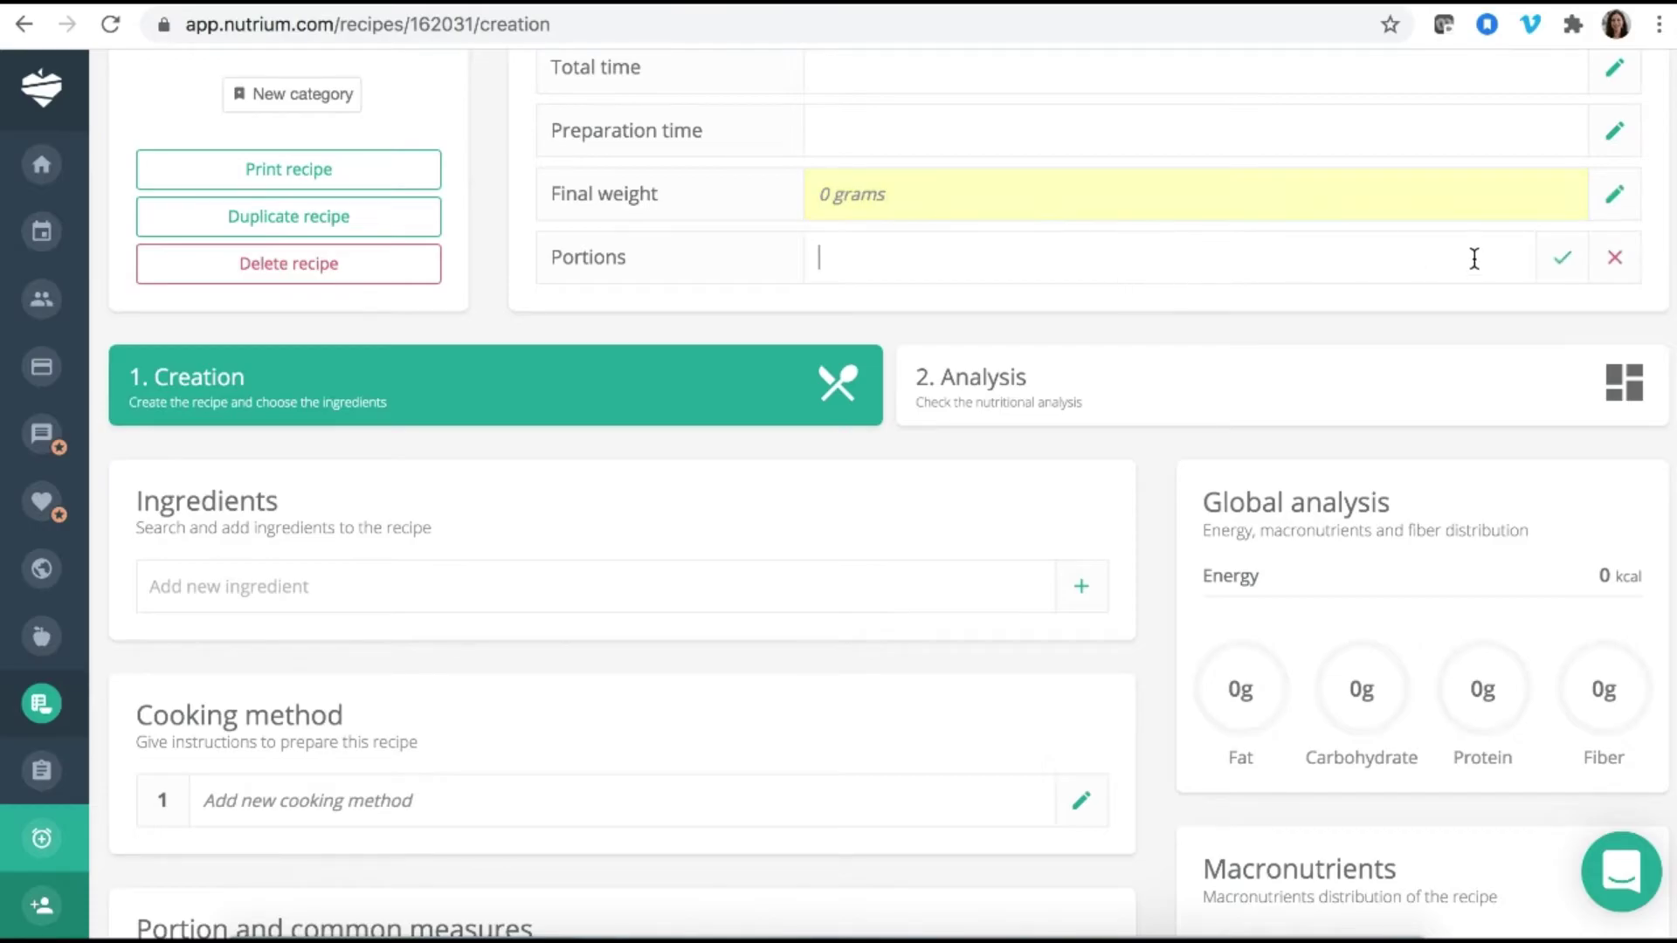
left_click(1566, 269)
scroll(882, 358, "down", 2)
scroll(484, 358, "down", 1)
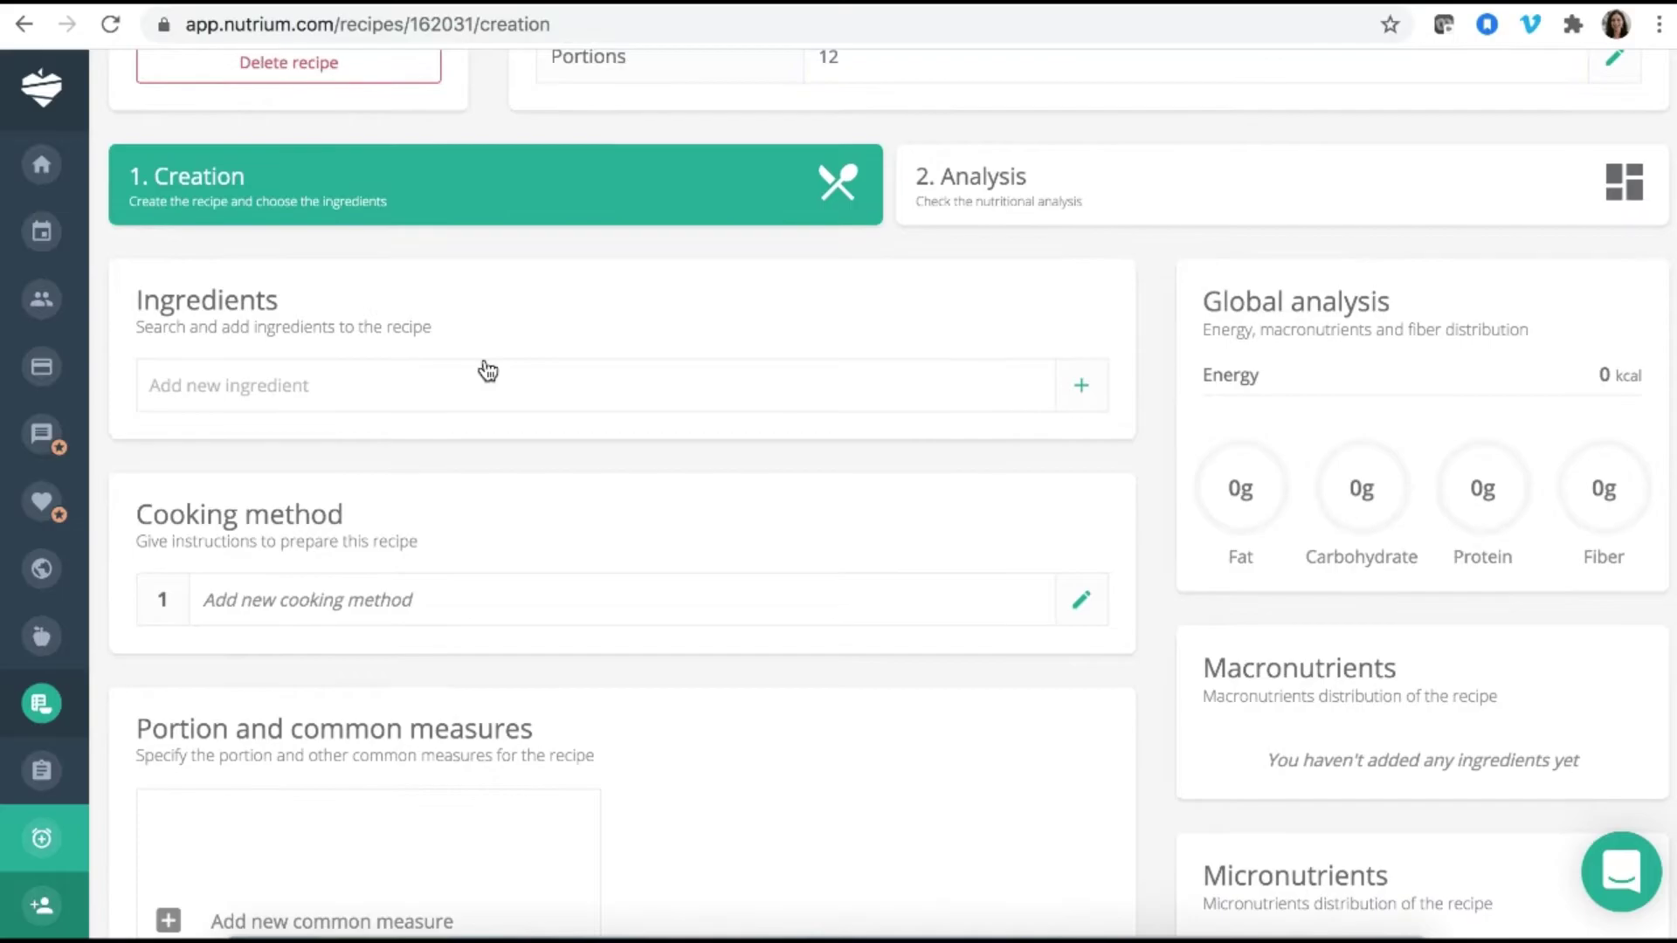
Search ingredients for 'oli' and add 1 tablespoon (14 g) of olive oil to the recipe
left_click(488, 371)
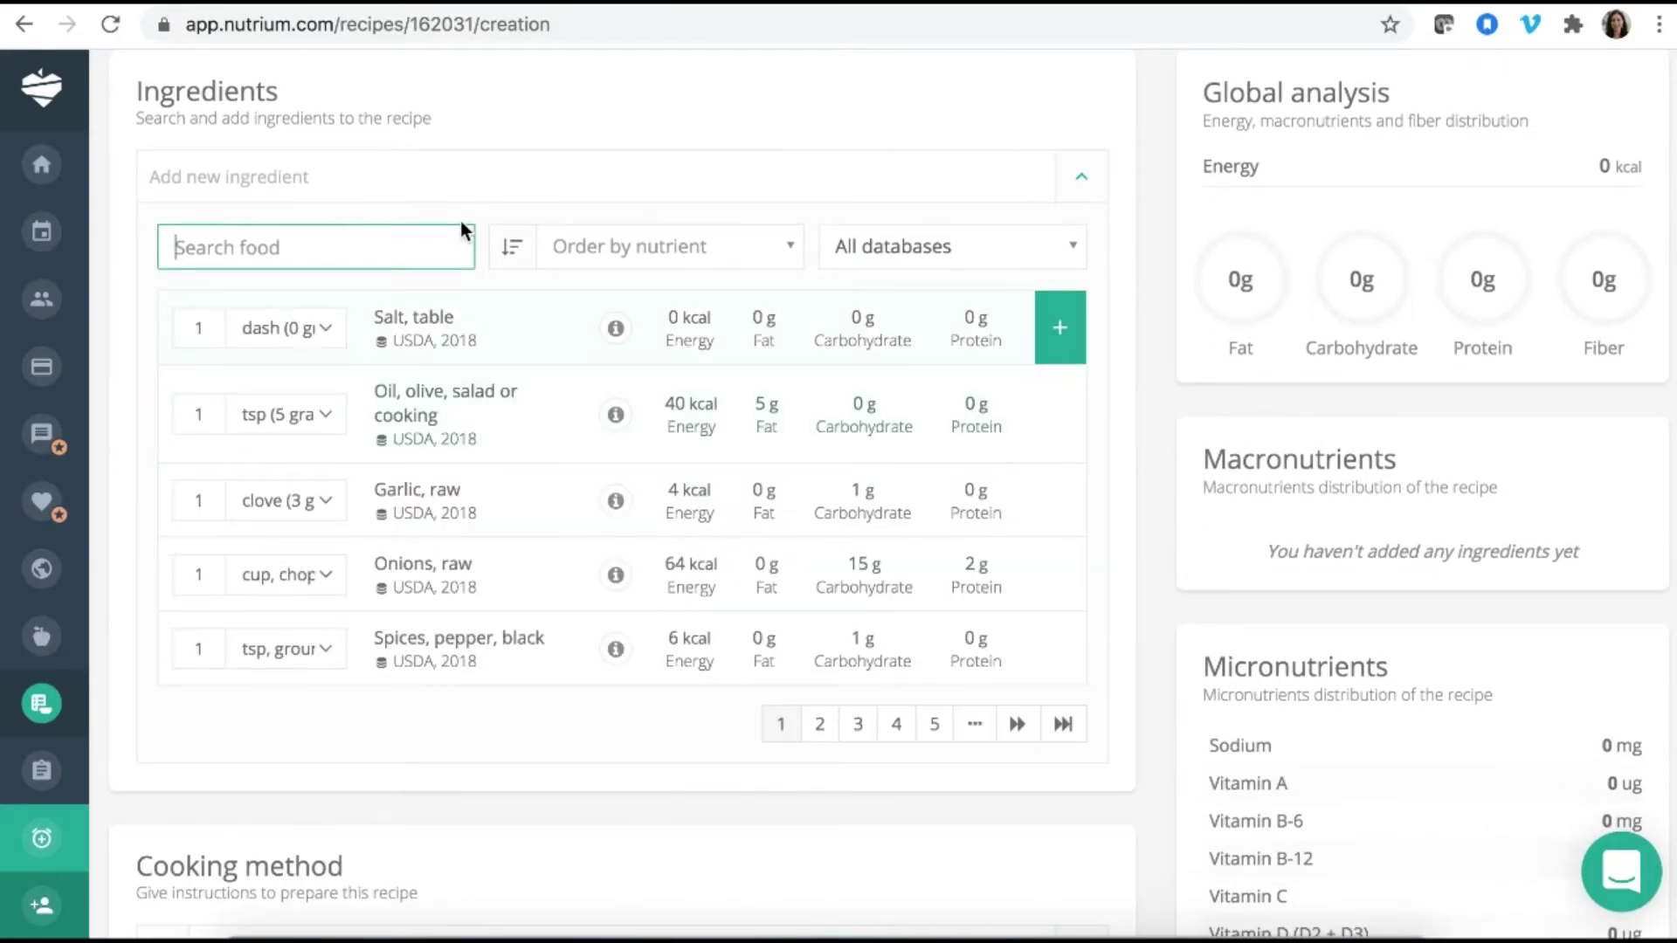
left_click(345, 181)
left_click(339, 184)
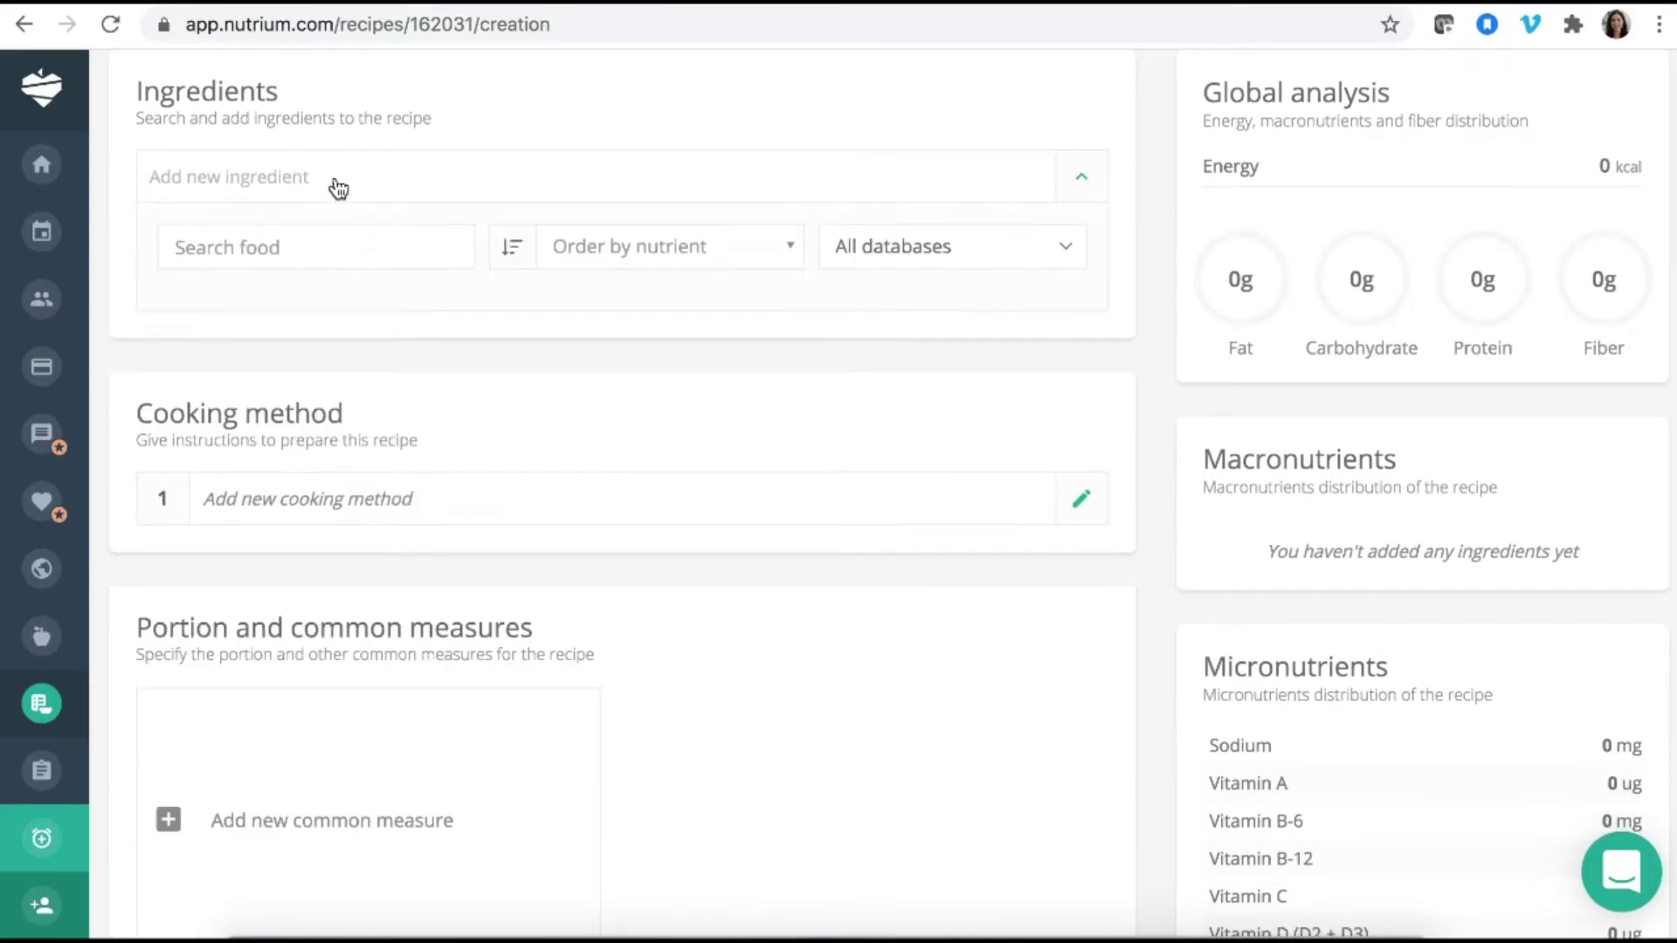
type("oli")
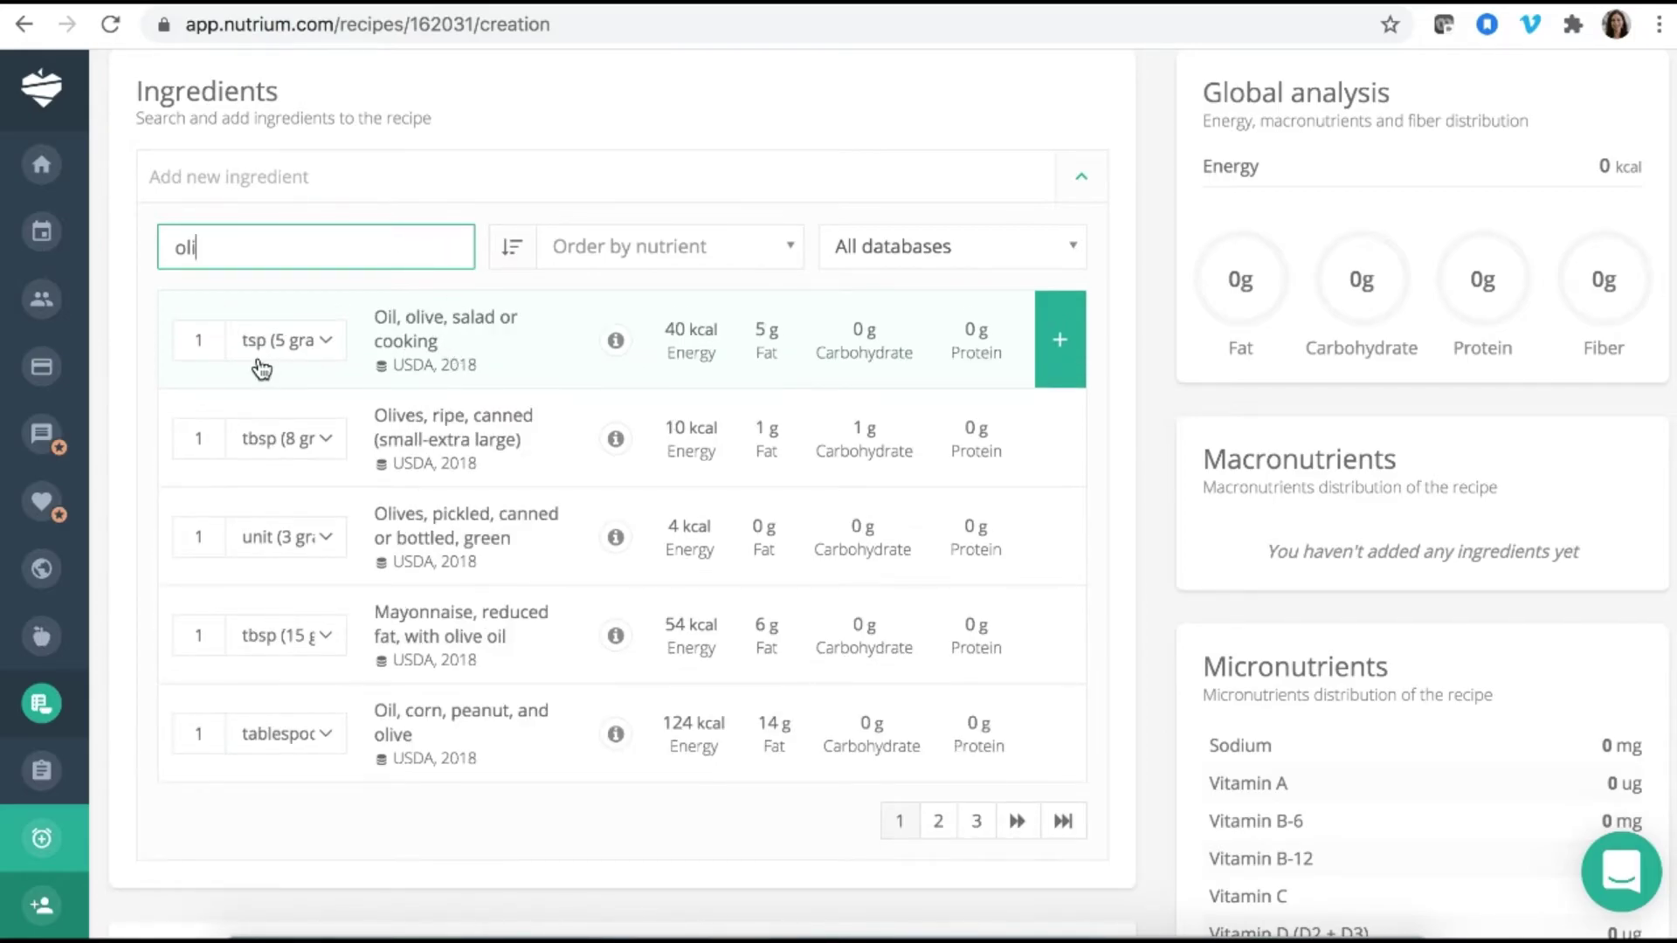
left_click(325, 341)
key("Escape")
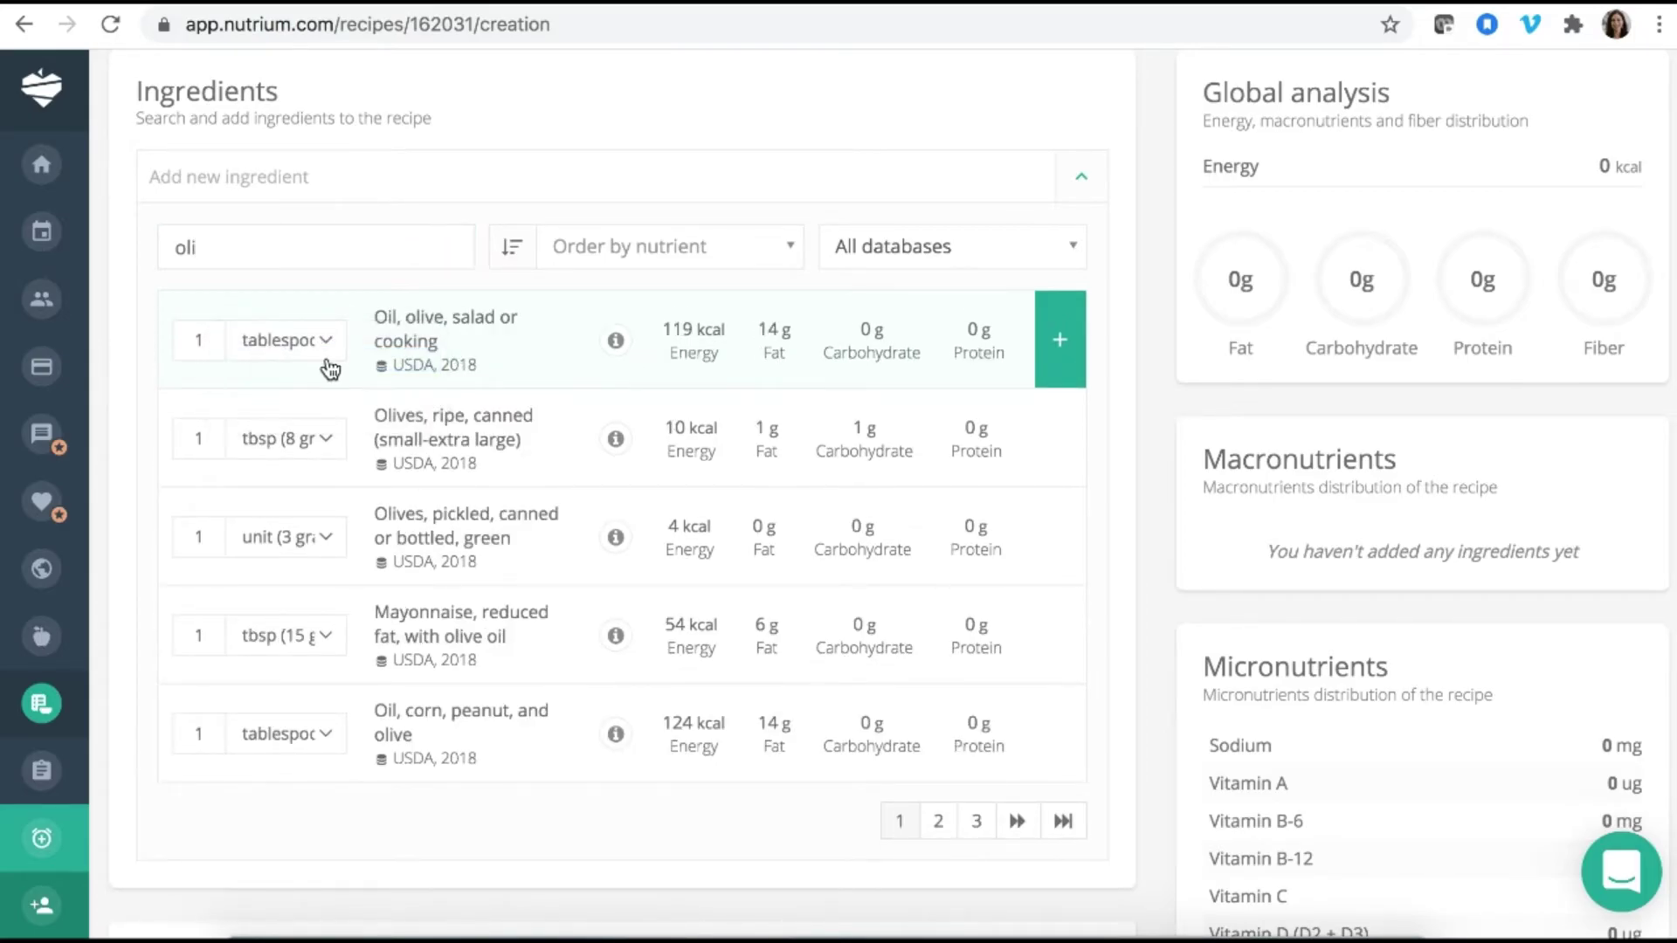
left_click(1060, 339)
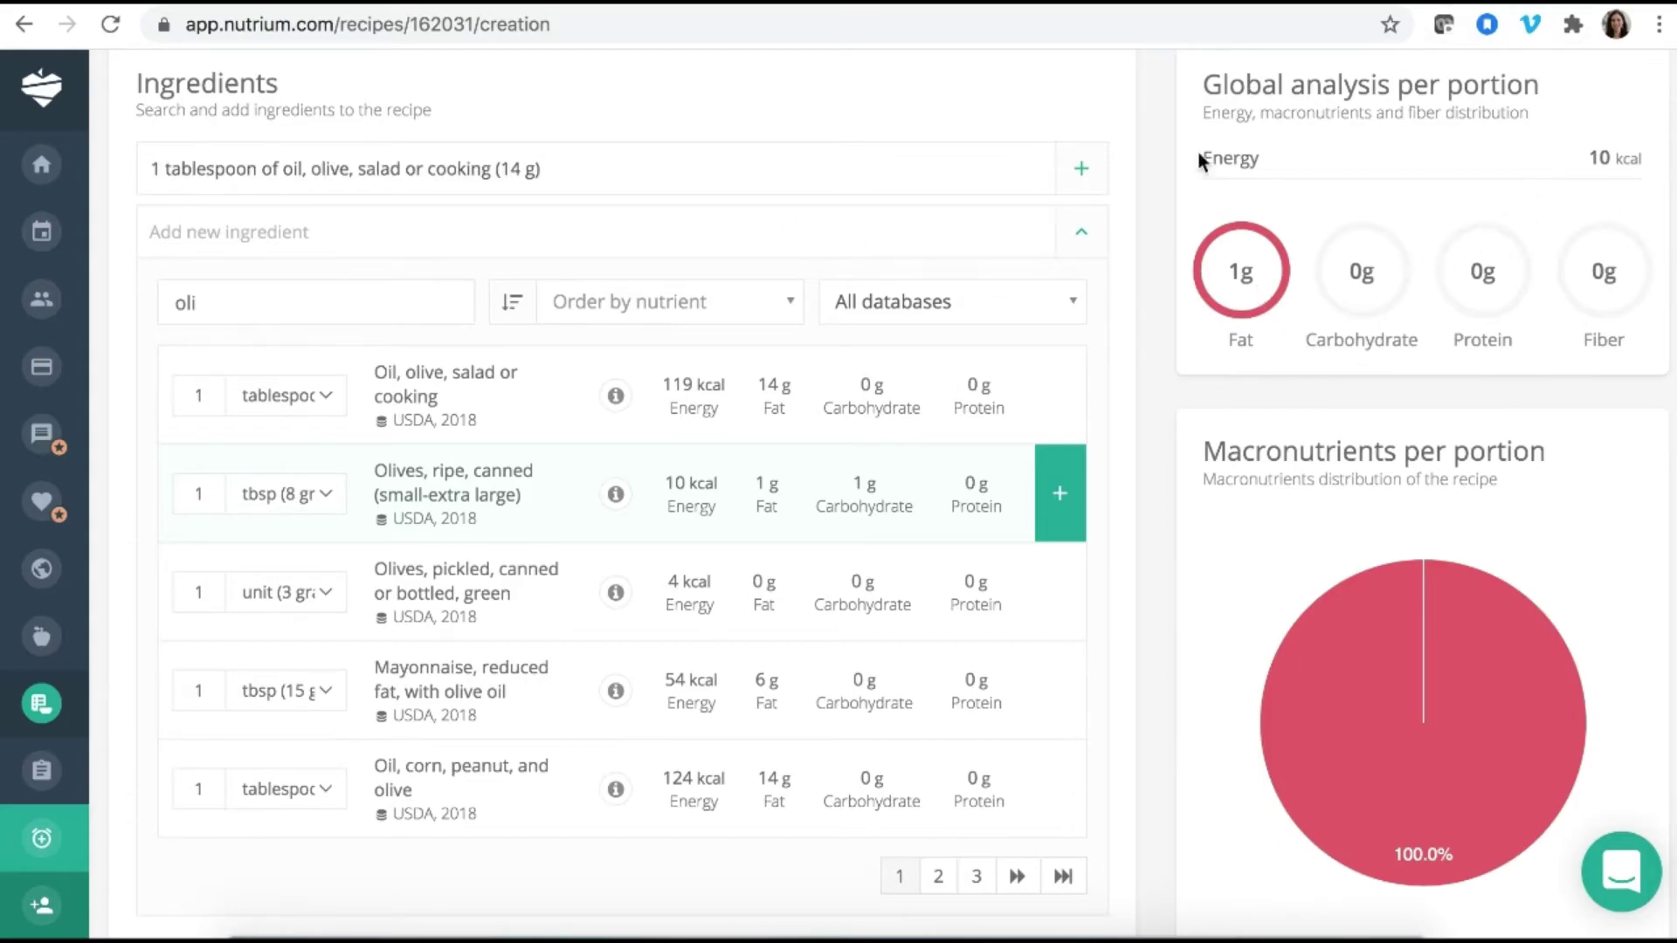
scroll(1533, 552, "down", 4)
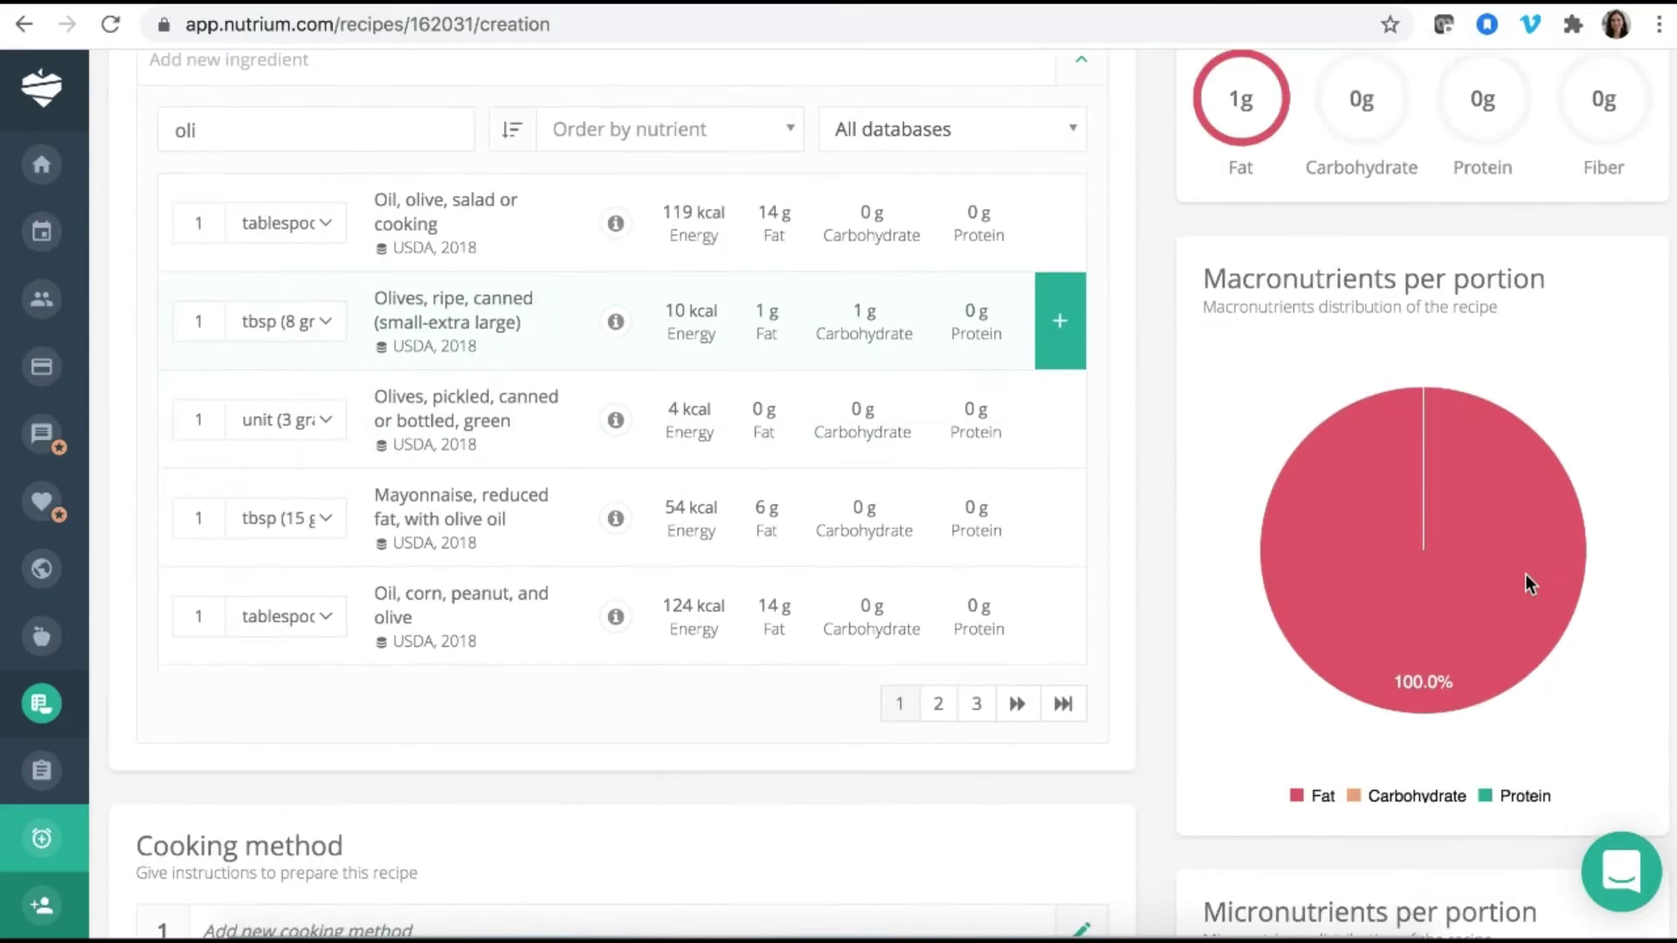
scroll(1502, 620, "down", 4)
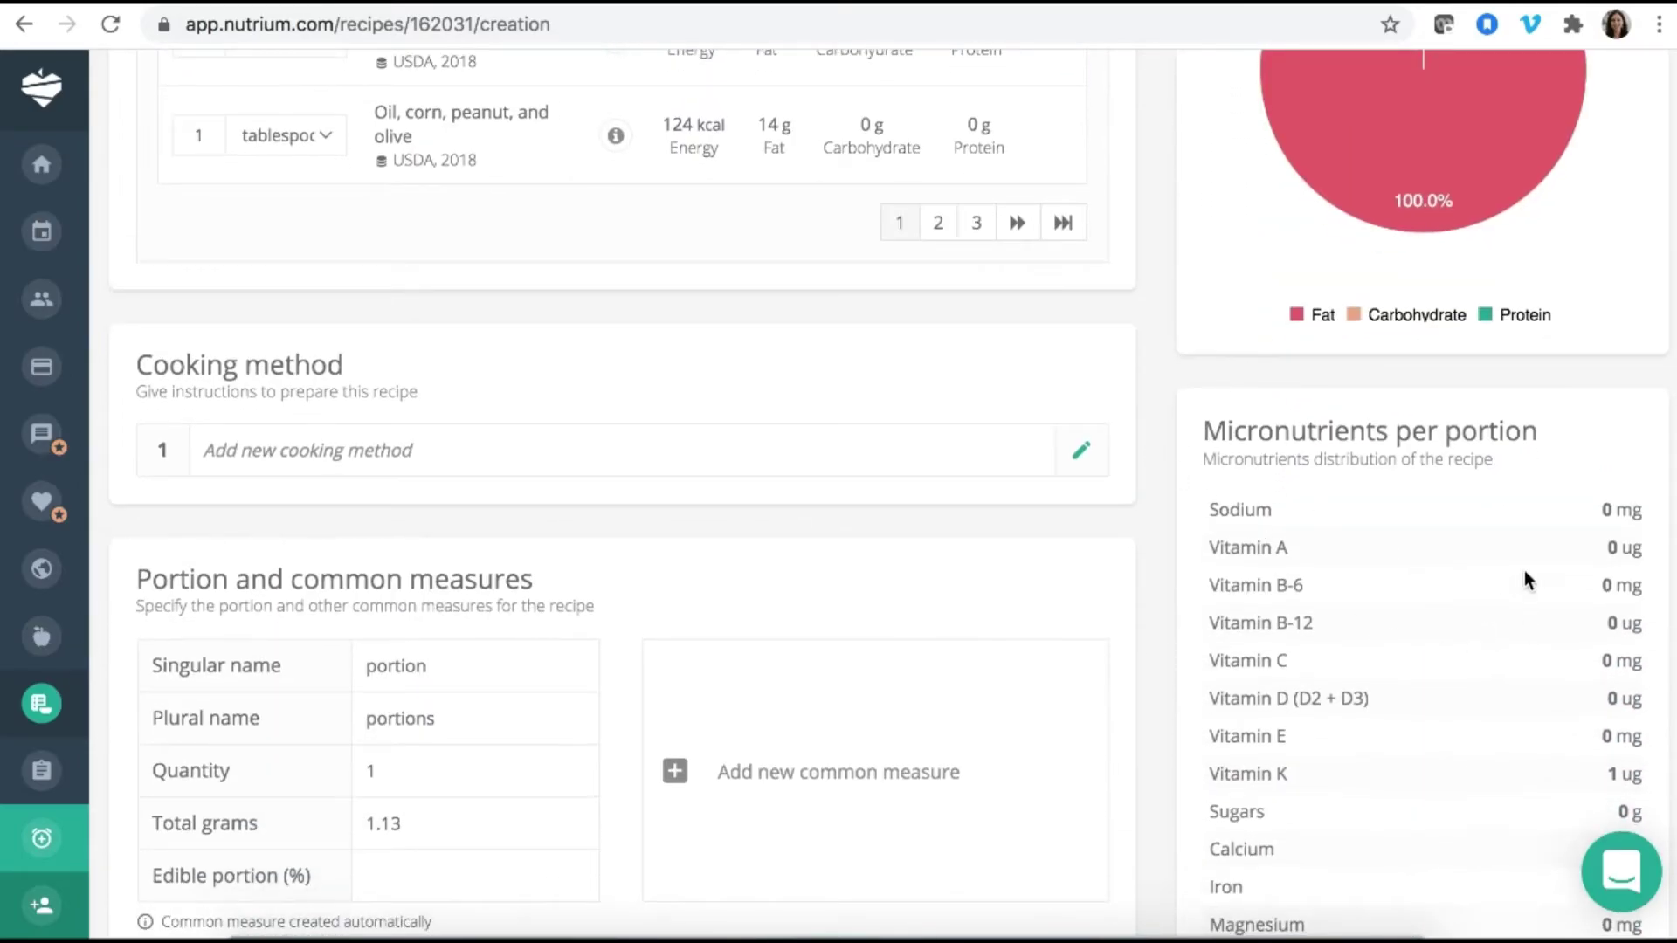
scroll(1369, 804, "down", 2)
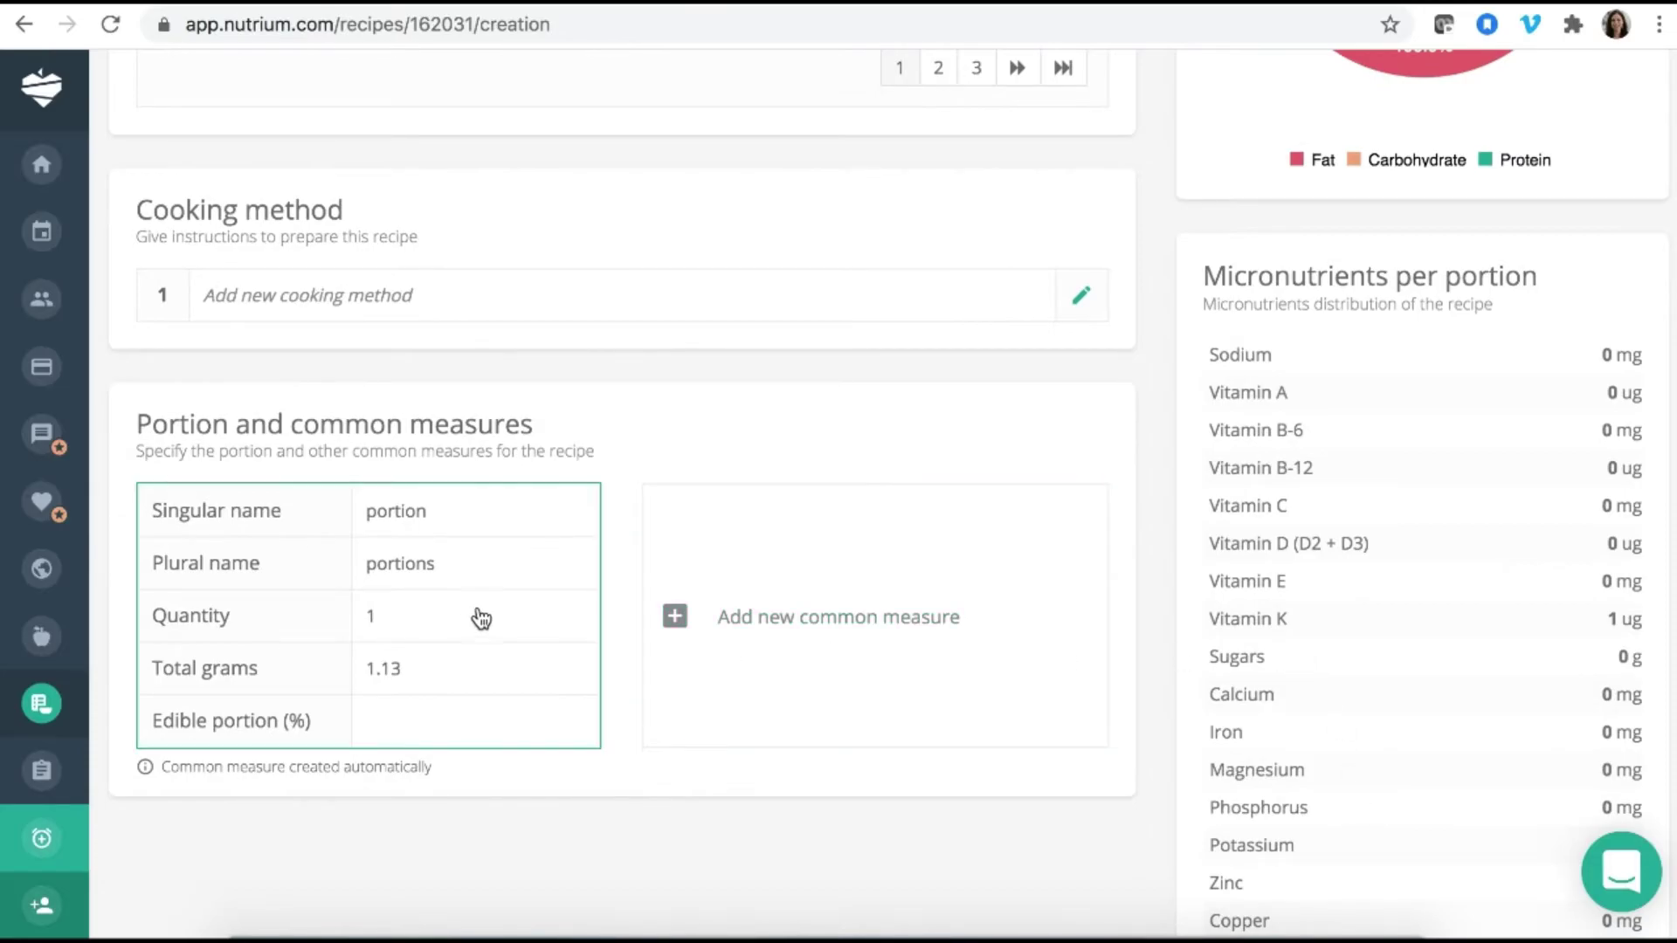
scroll(471, 617, "down", 3)
scroll(436, 192, "up", 2)
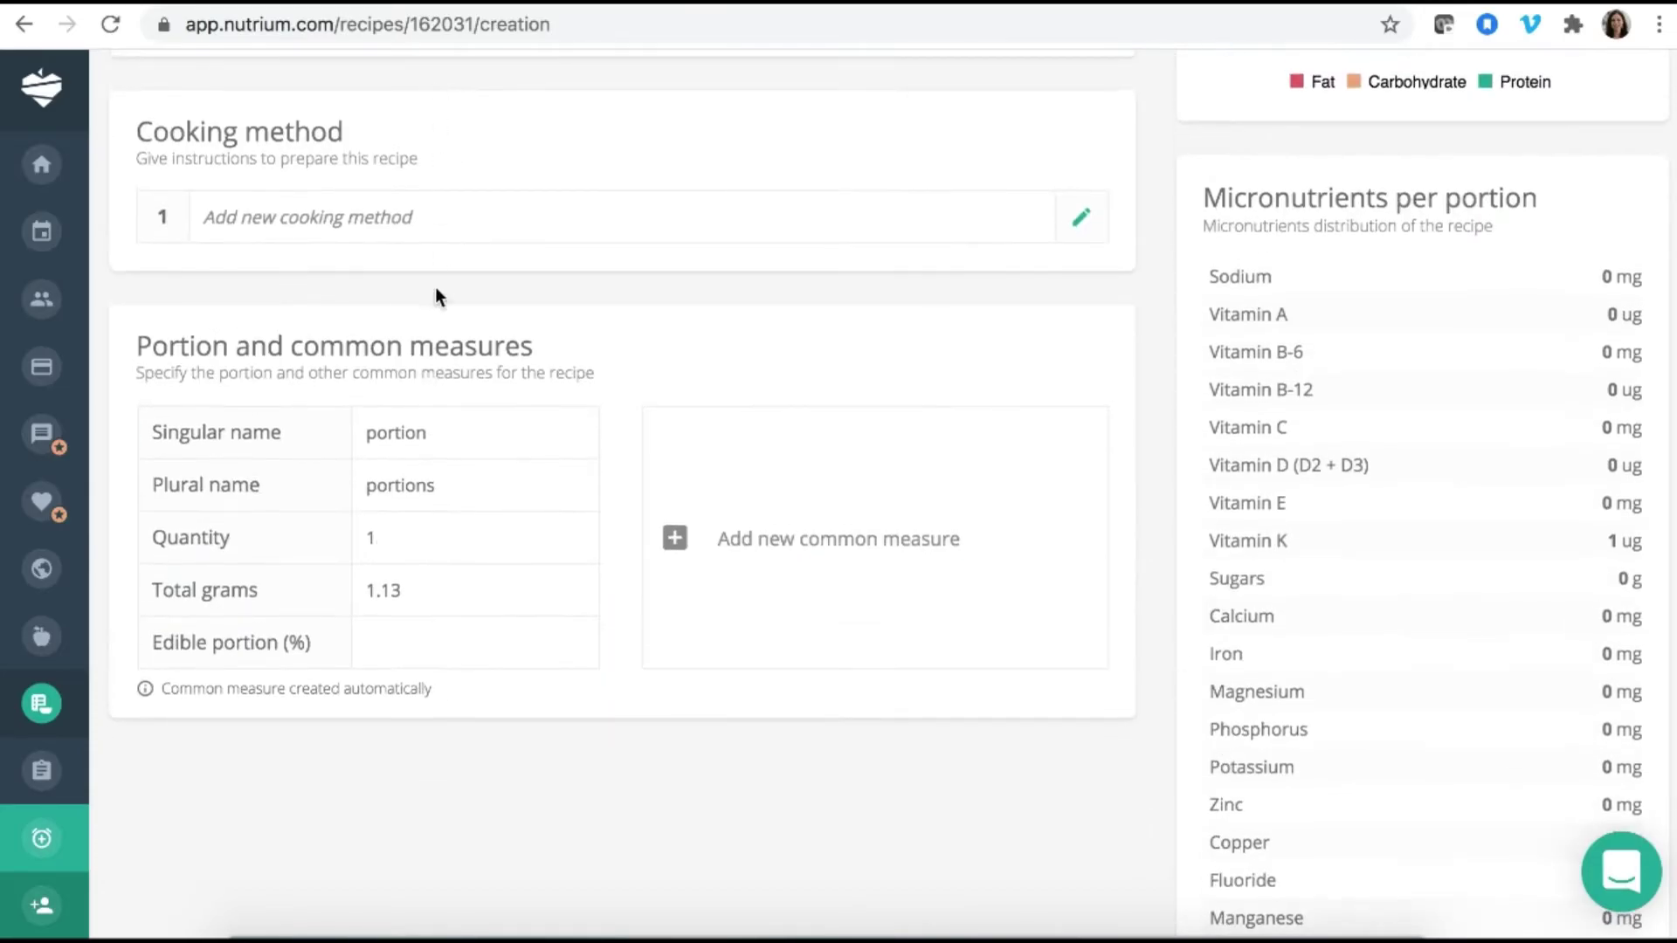
scroll(736, 625, "down", 3)
scroll(736, 624, "up", 4)
scroll(738, 631, "up", 8)
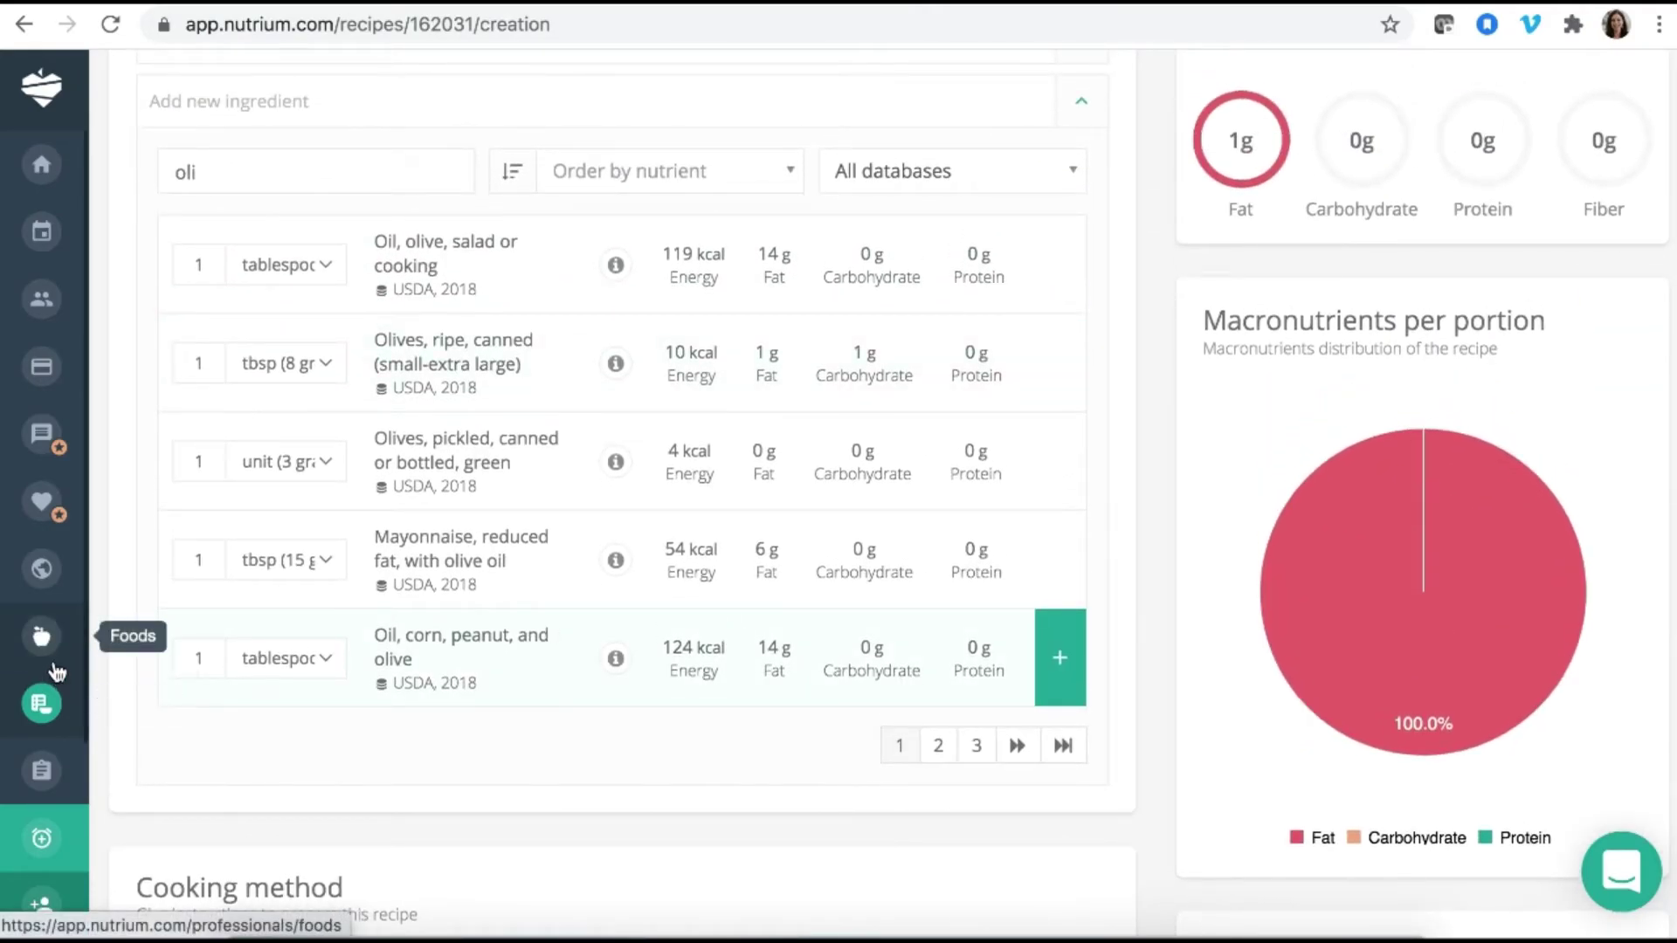
Open Templates and scroll the system meal plan templates from 1200 to 2200 kcal
scroll(39, 663, "down", 3)
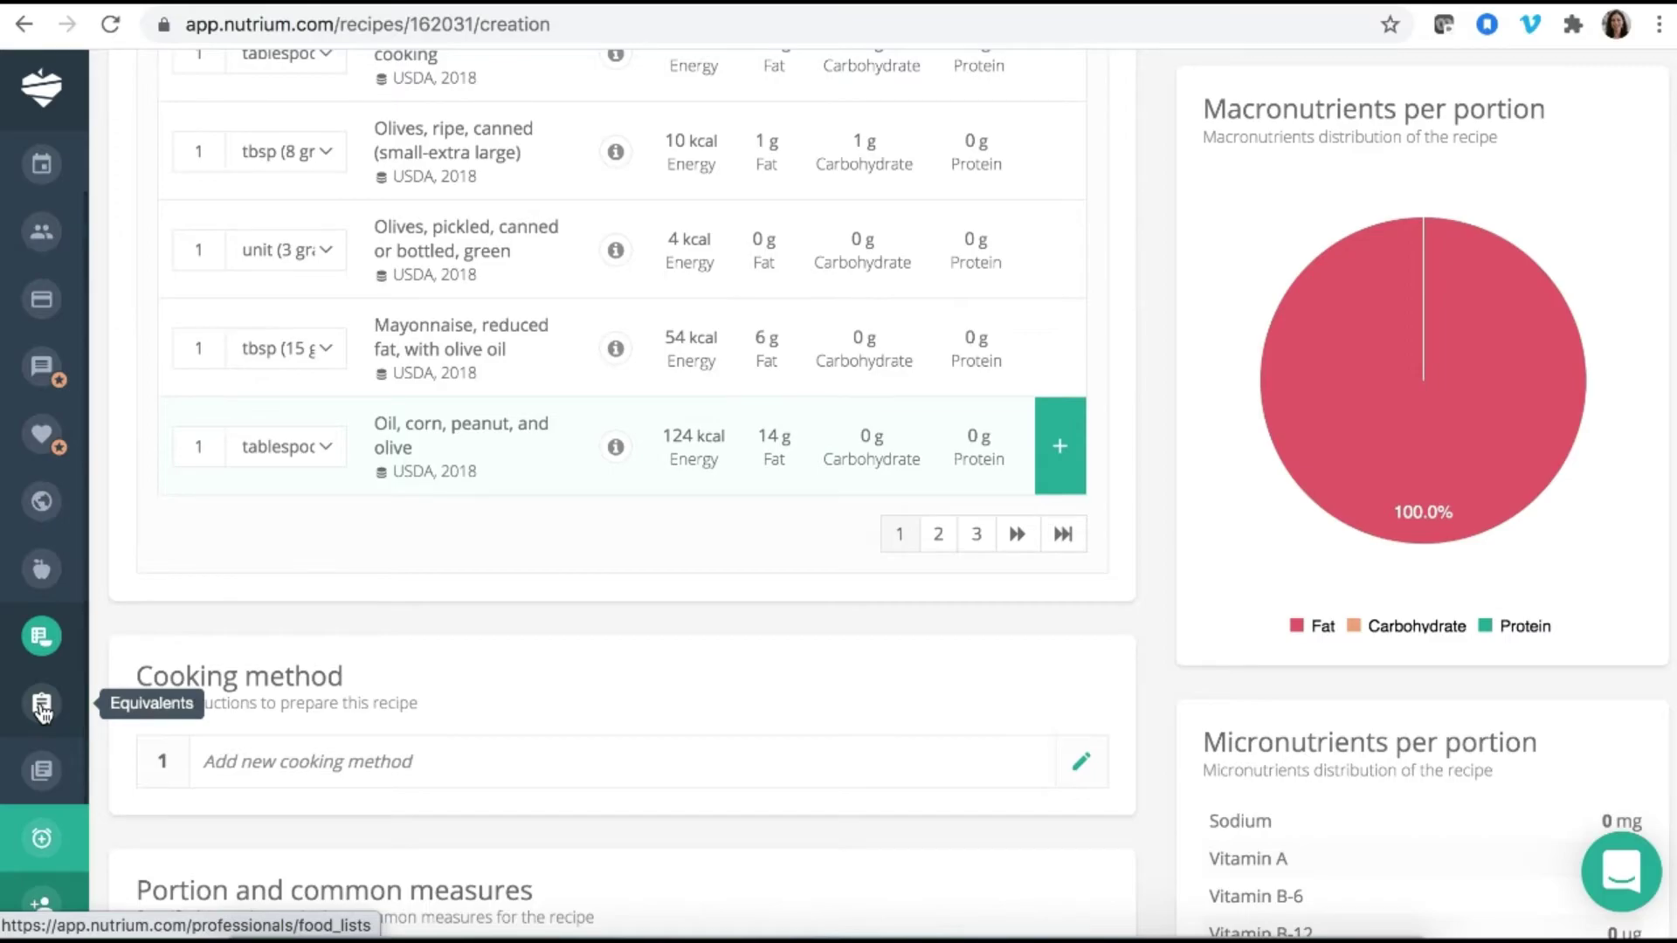
left_click(52, 771)
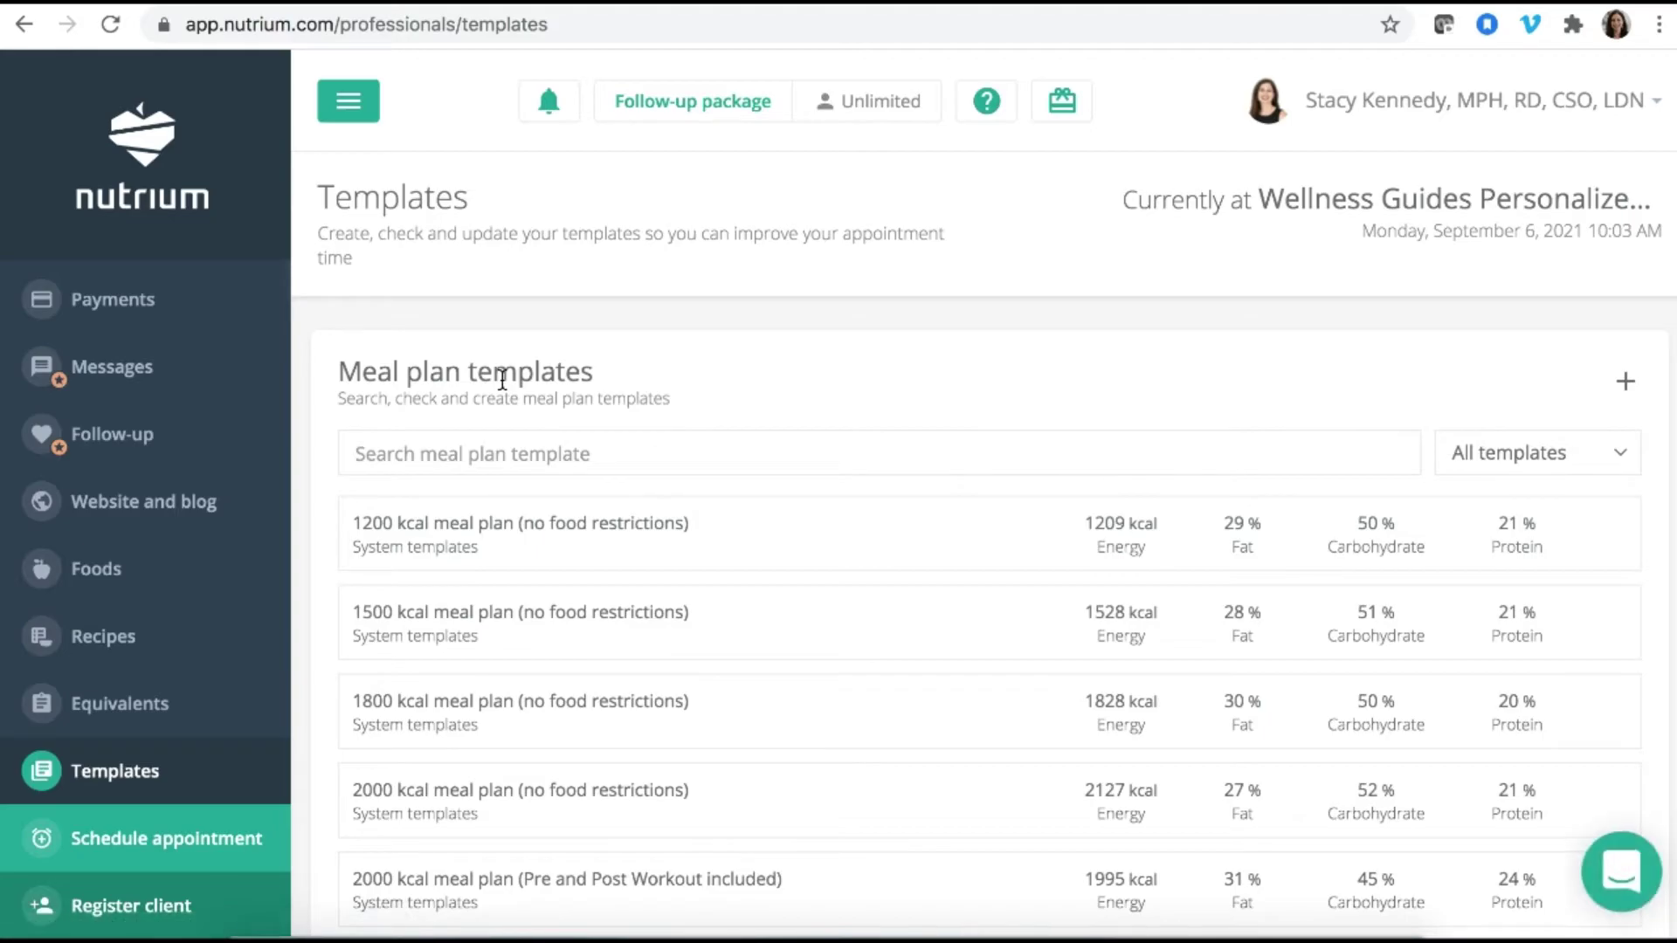
scroll(502, 380, "down", 3)
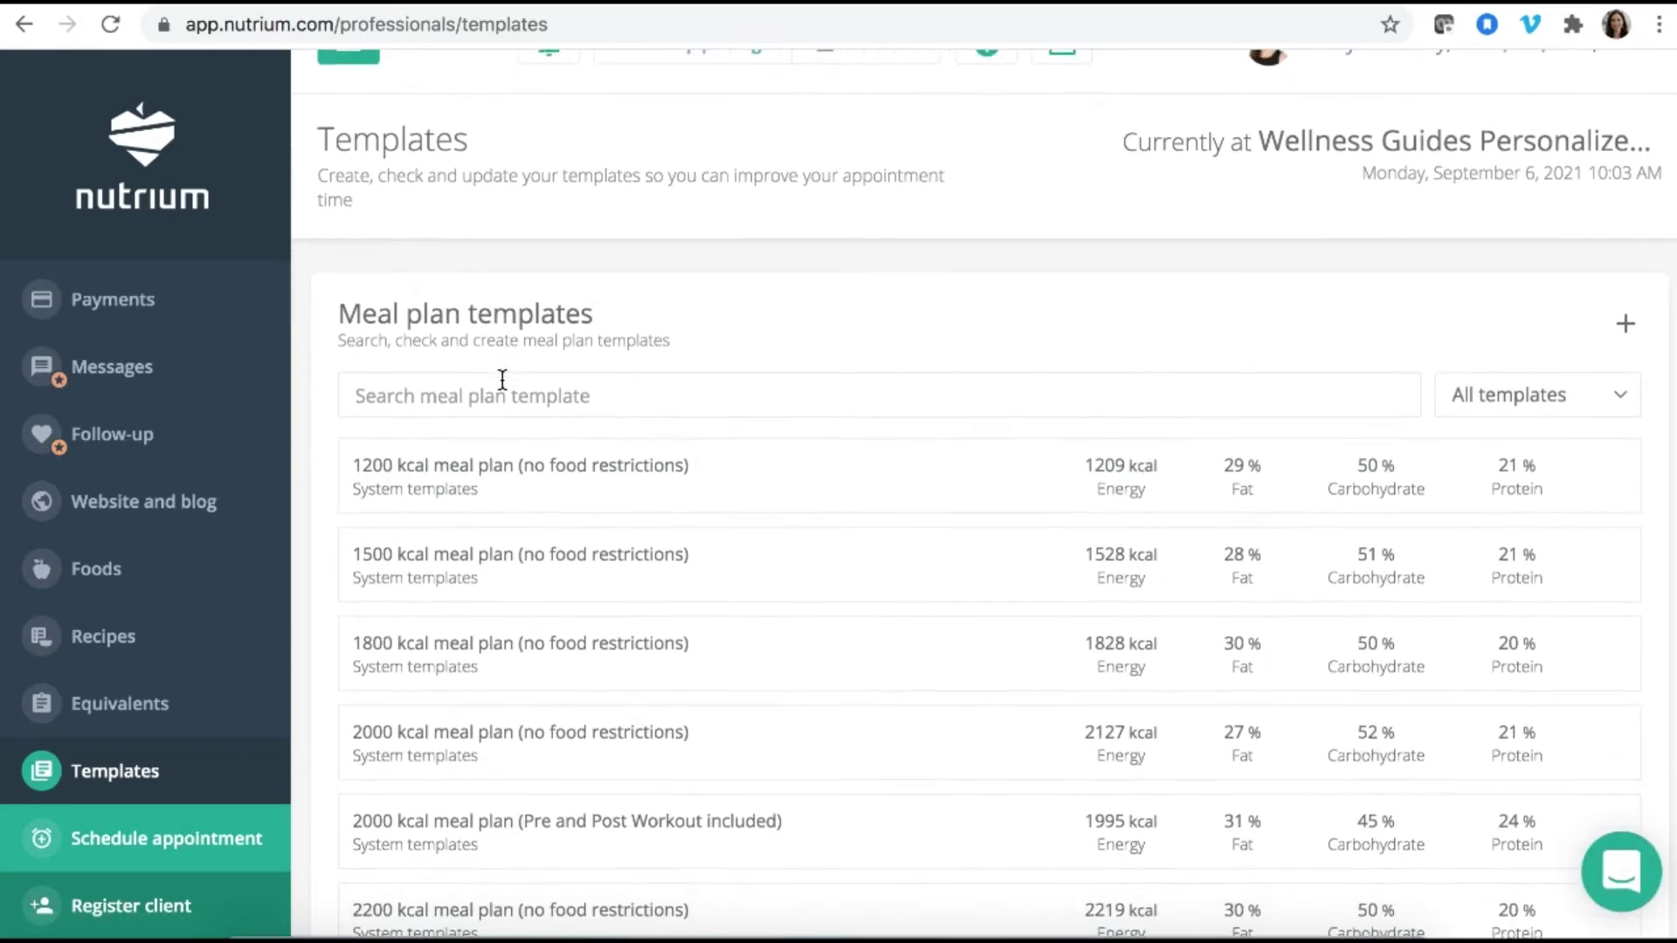
scroll(502, 380, "down", 1)
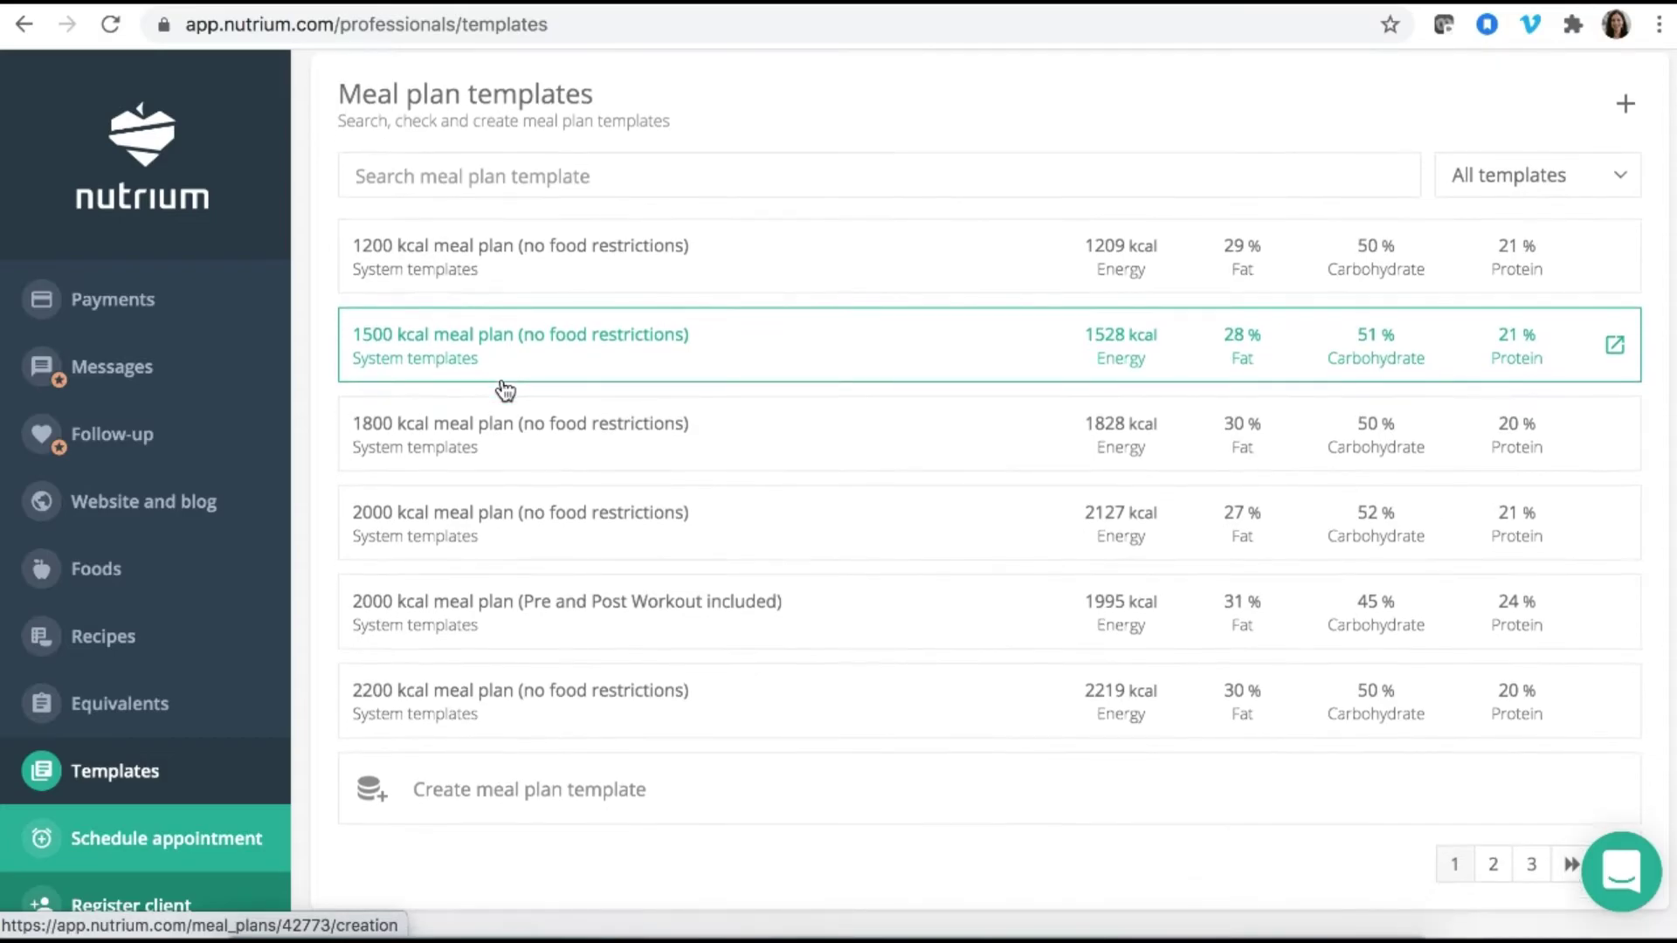
scroll(501, 379, "down", 1)
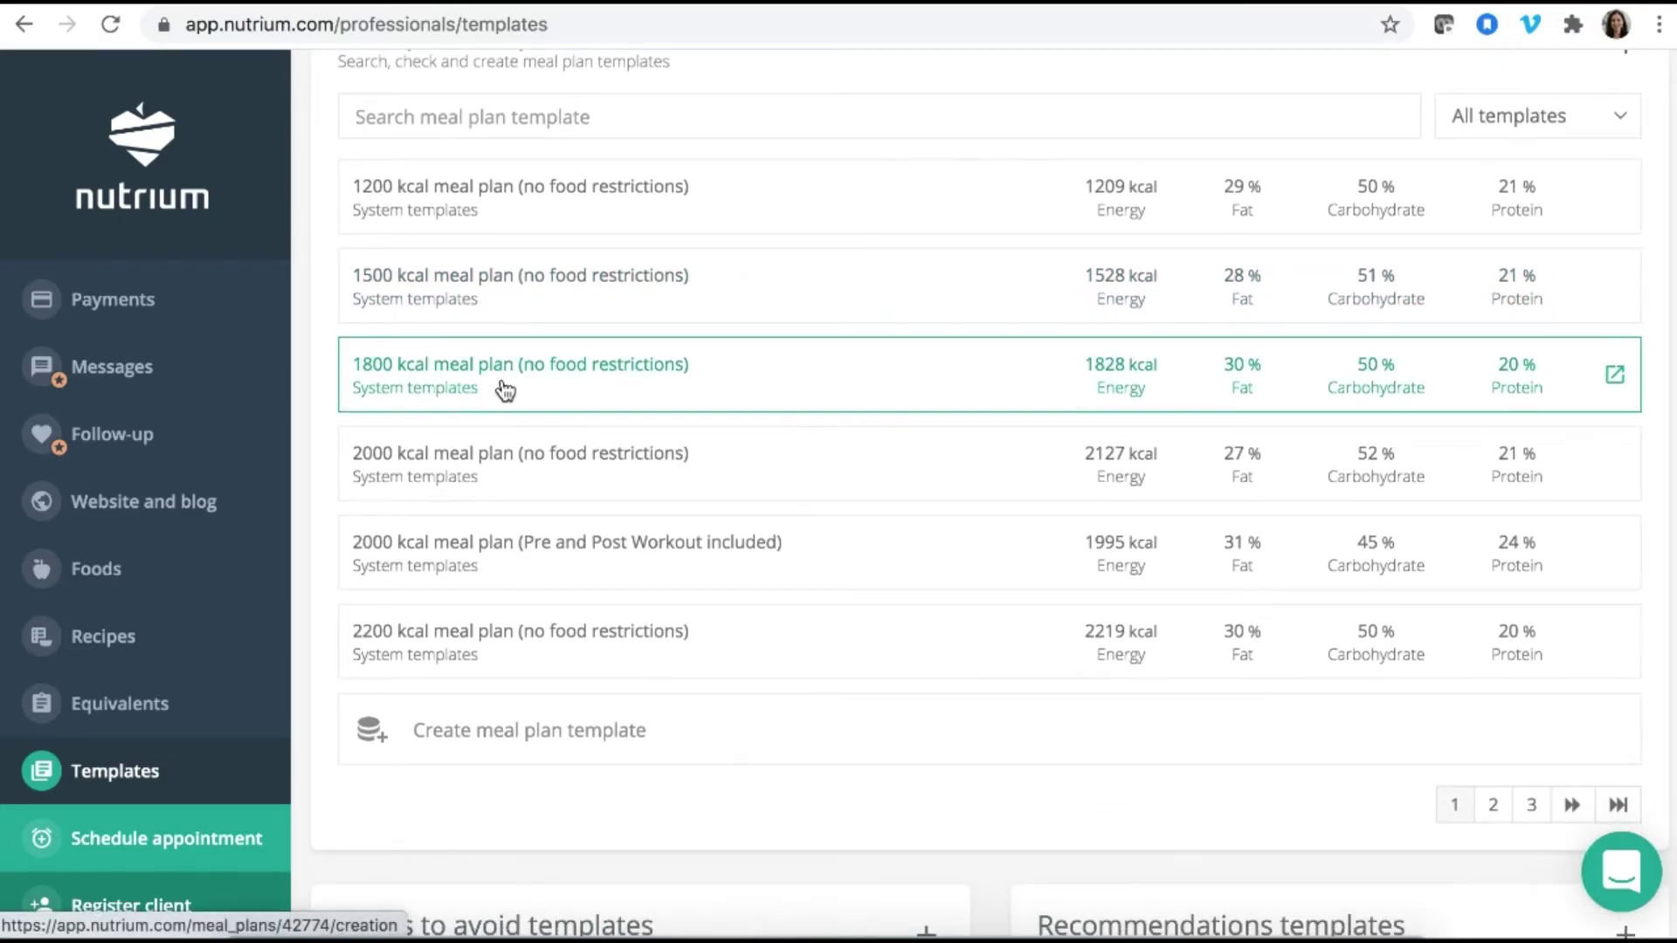
scroll(503, 387, "down", 2)
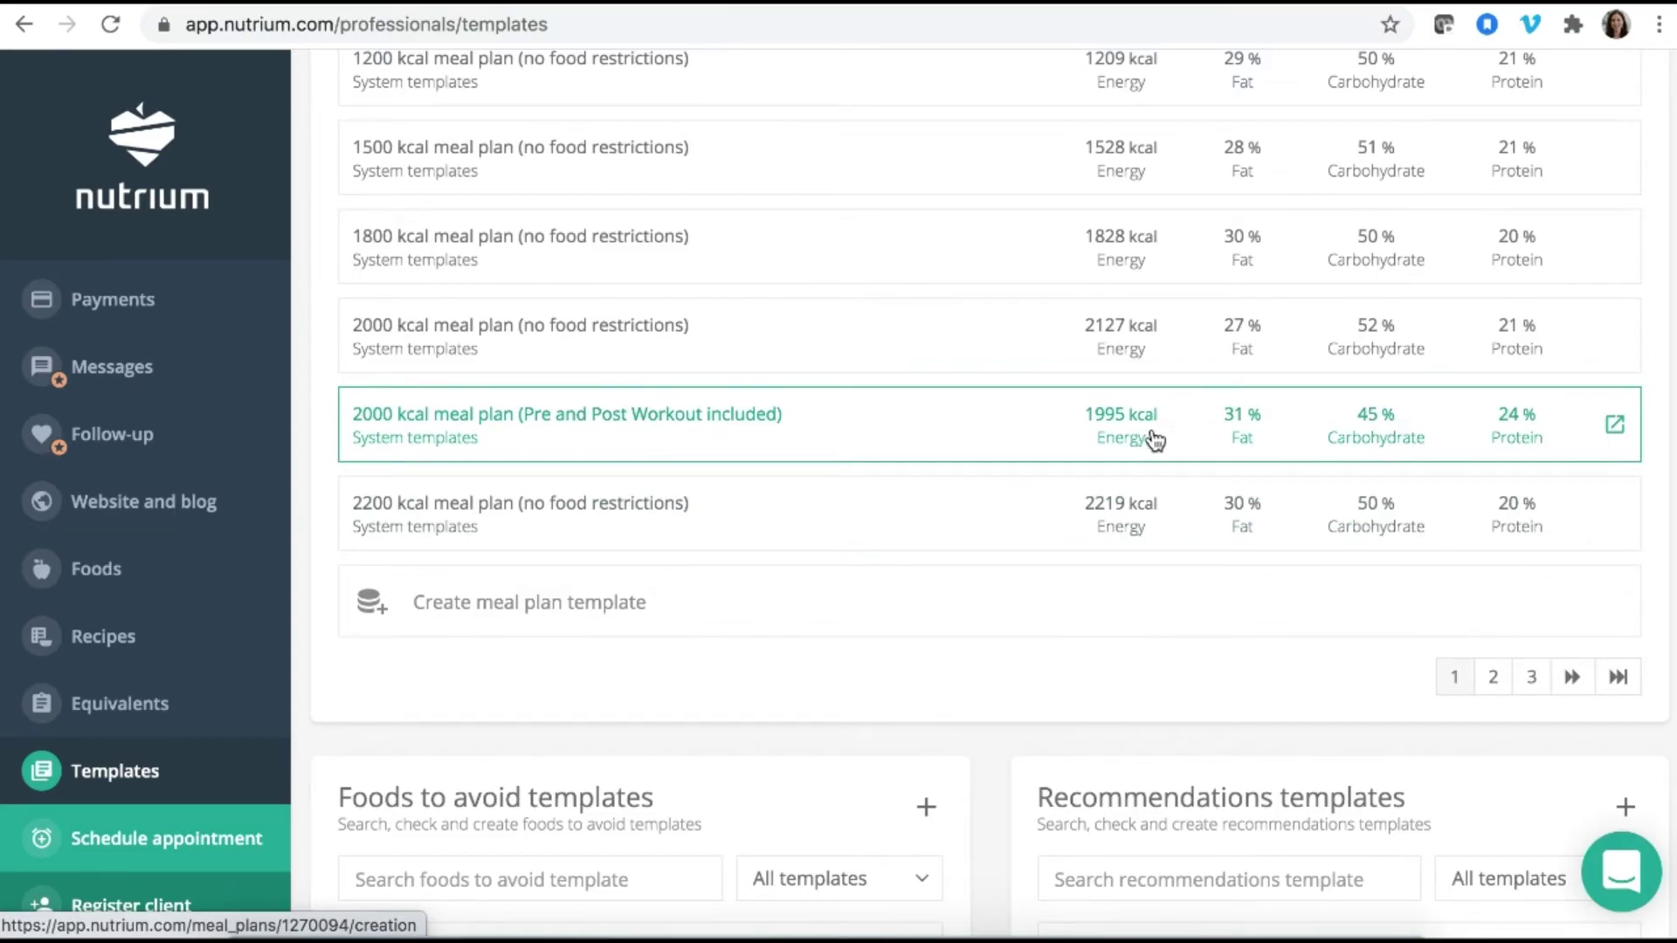
Open the 2000 kcal Pre and Post Workout template, review its meals, and view its 1995 kcal analysis
left_click(1615, 428)
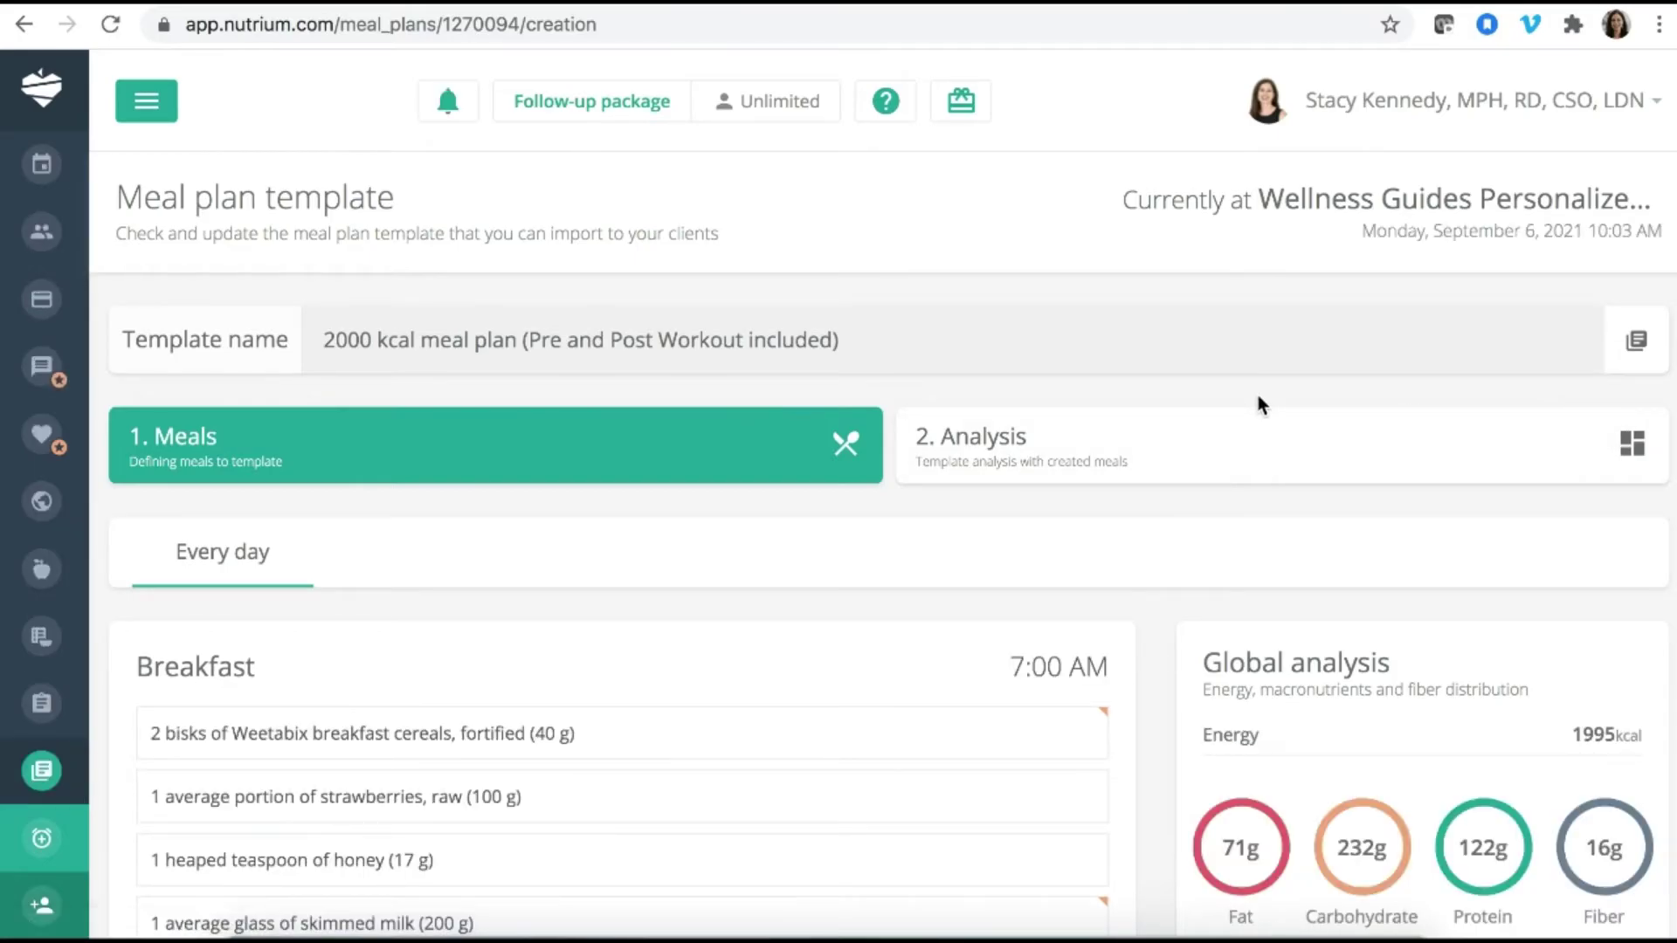
scroll(1258, 395, "down", 4)
scroll(1257, 563, "down", 7)
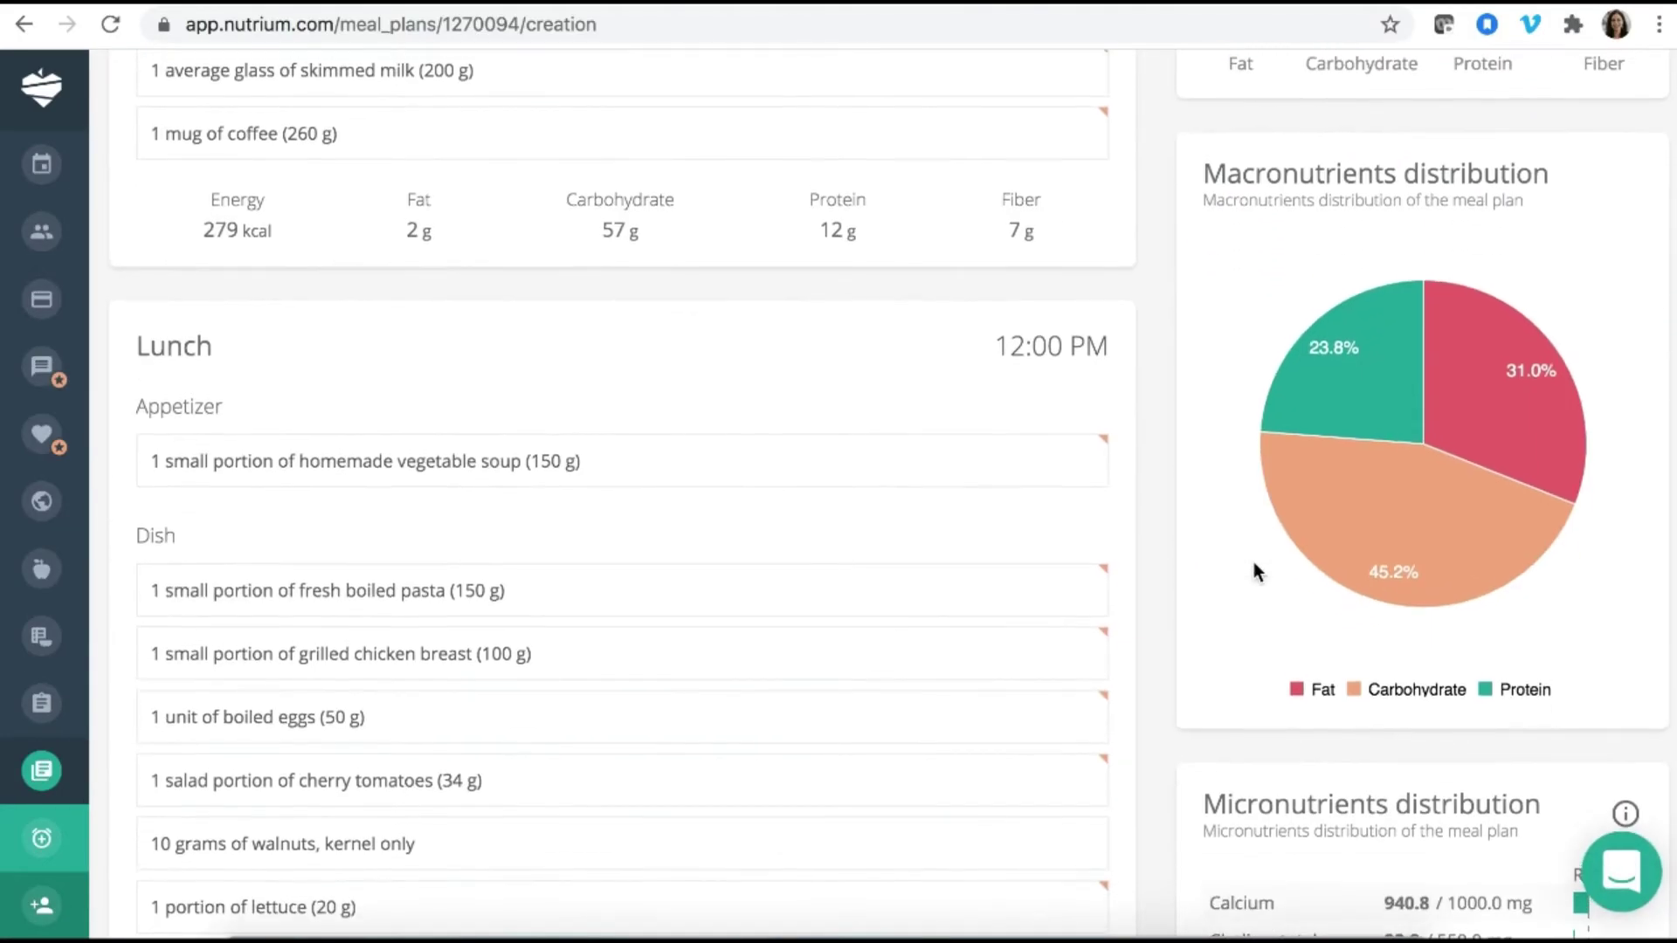
scroll(1307, 824, "down", 2)
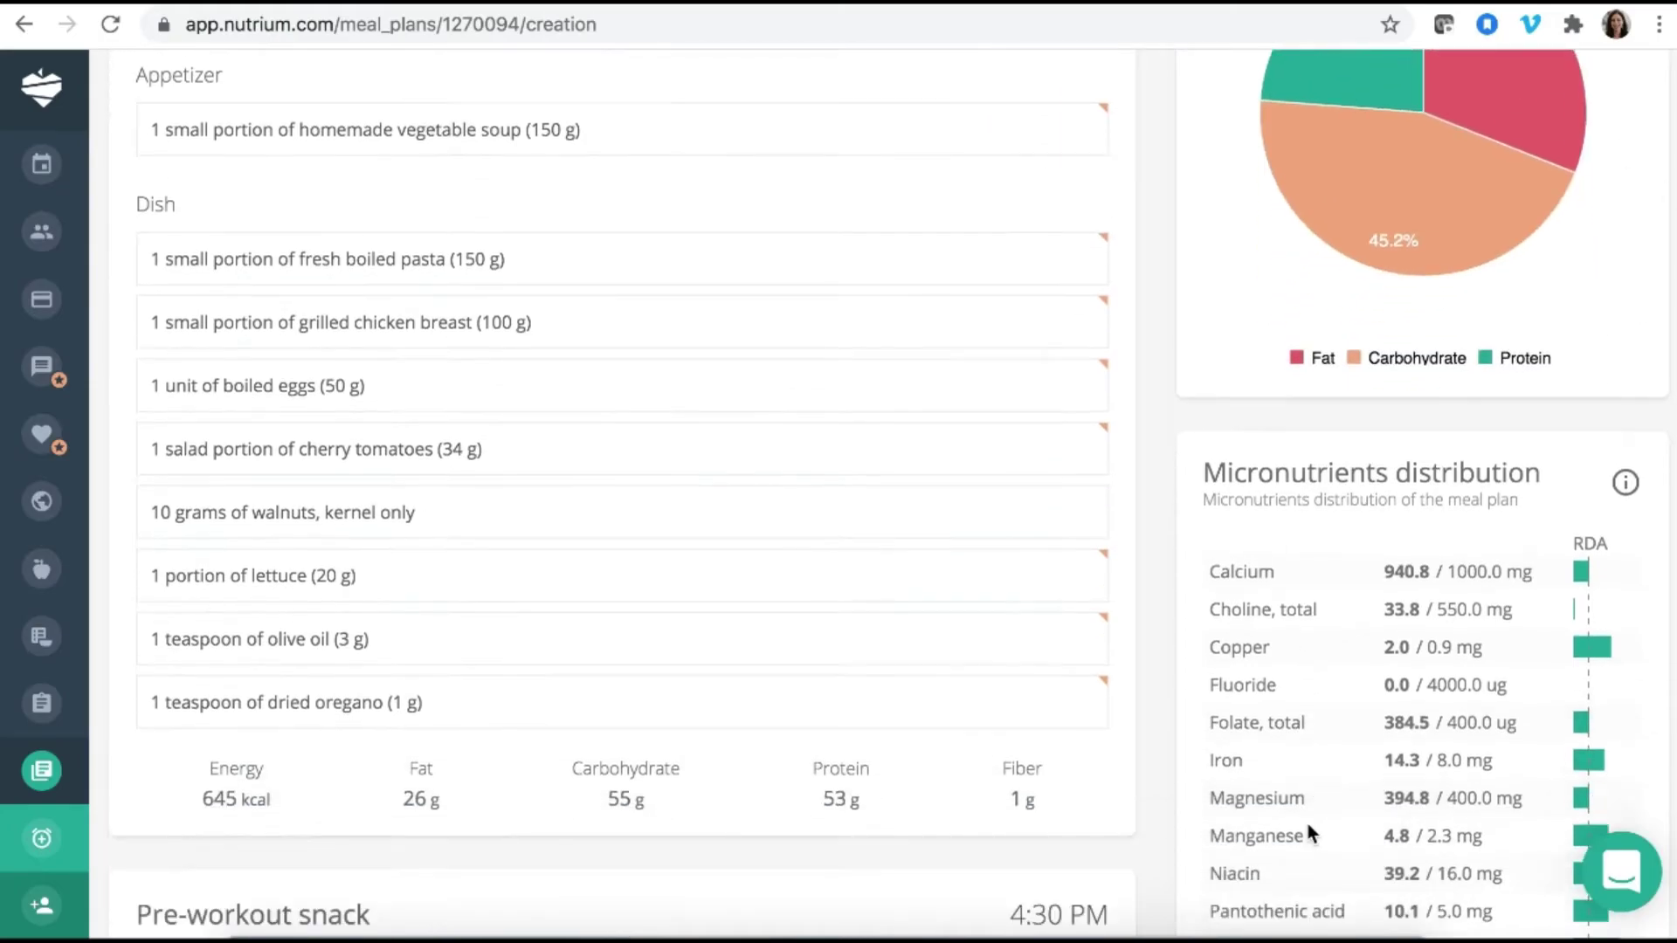
scroll(1308, 824, "up", 3)
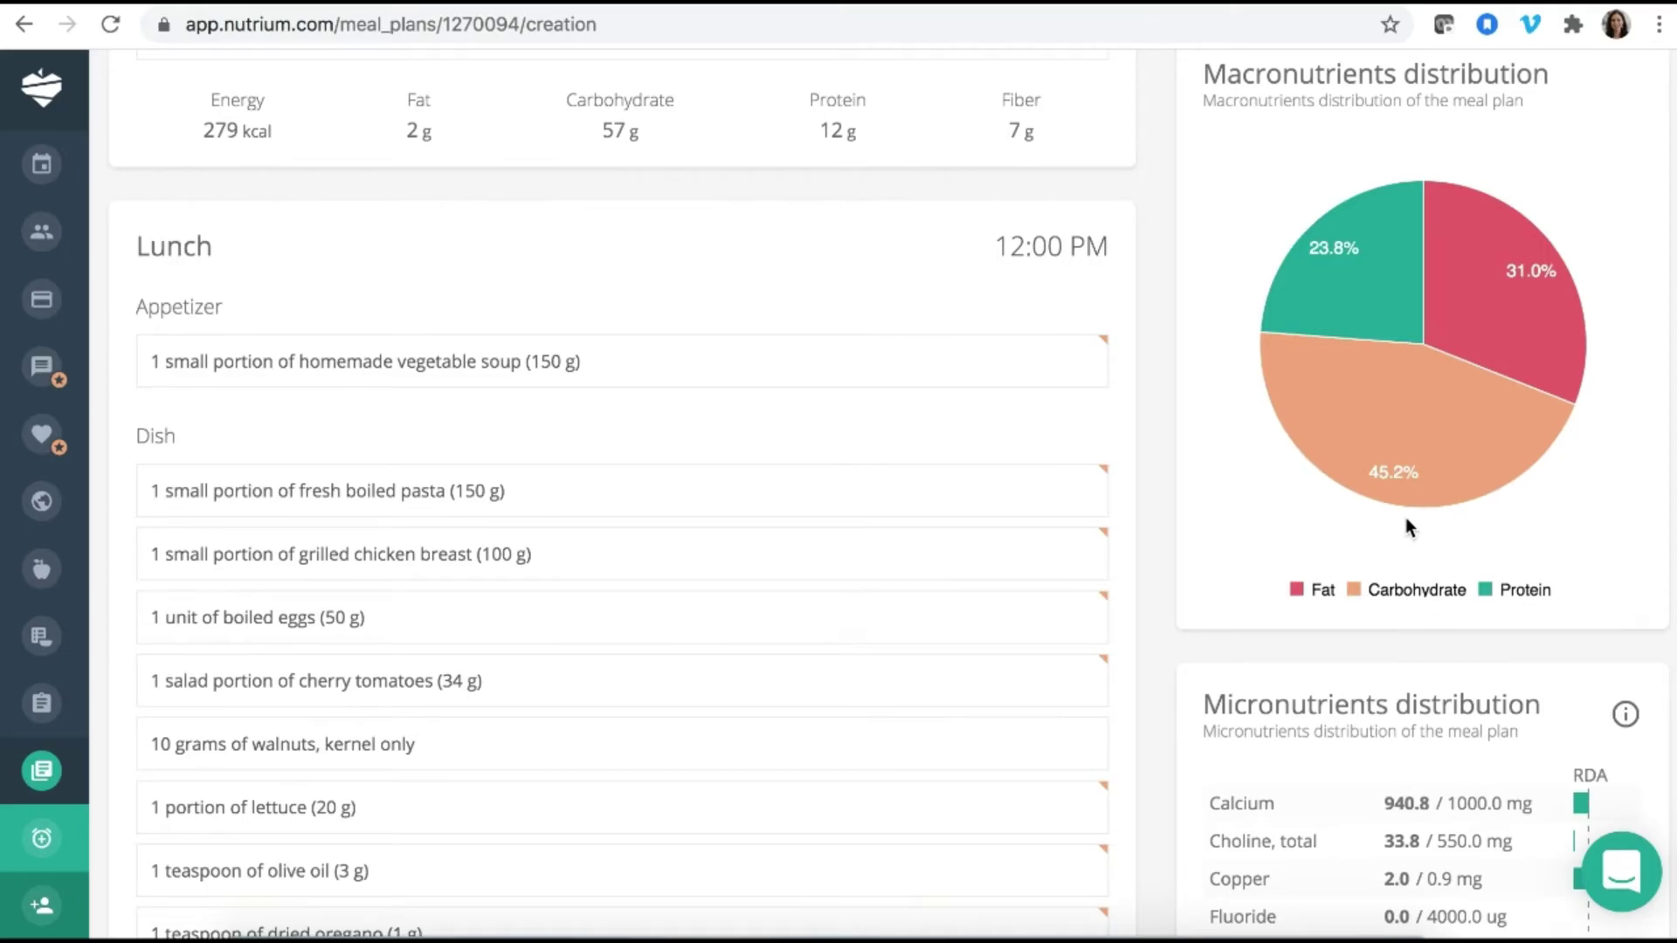
scroll(1395, 489, "down", 4)
scroll(1394, 489, "down", 3)
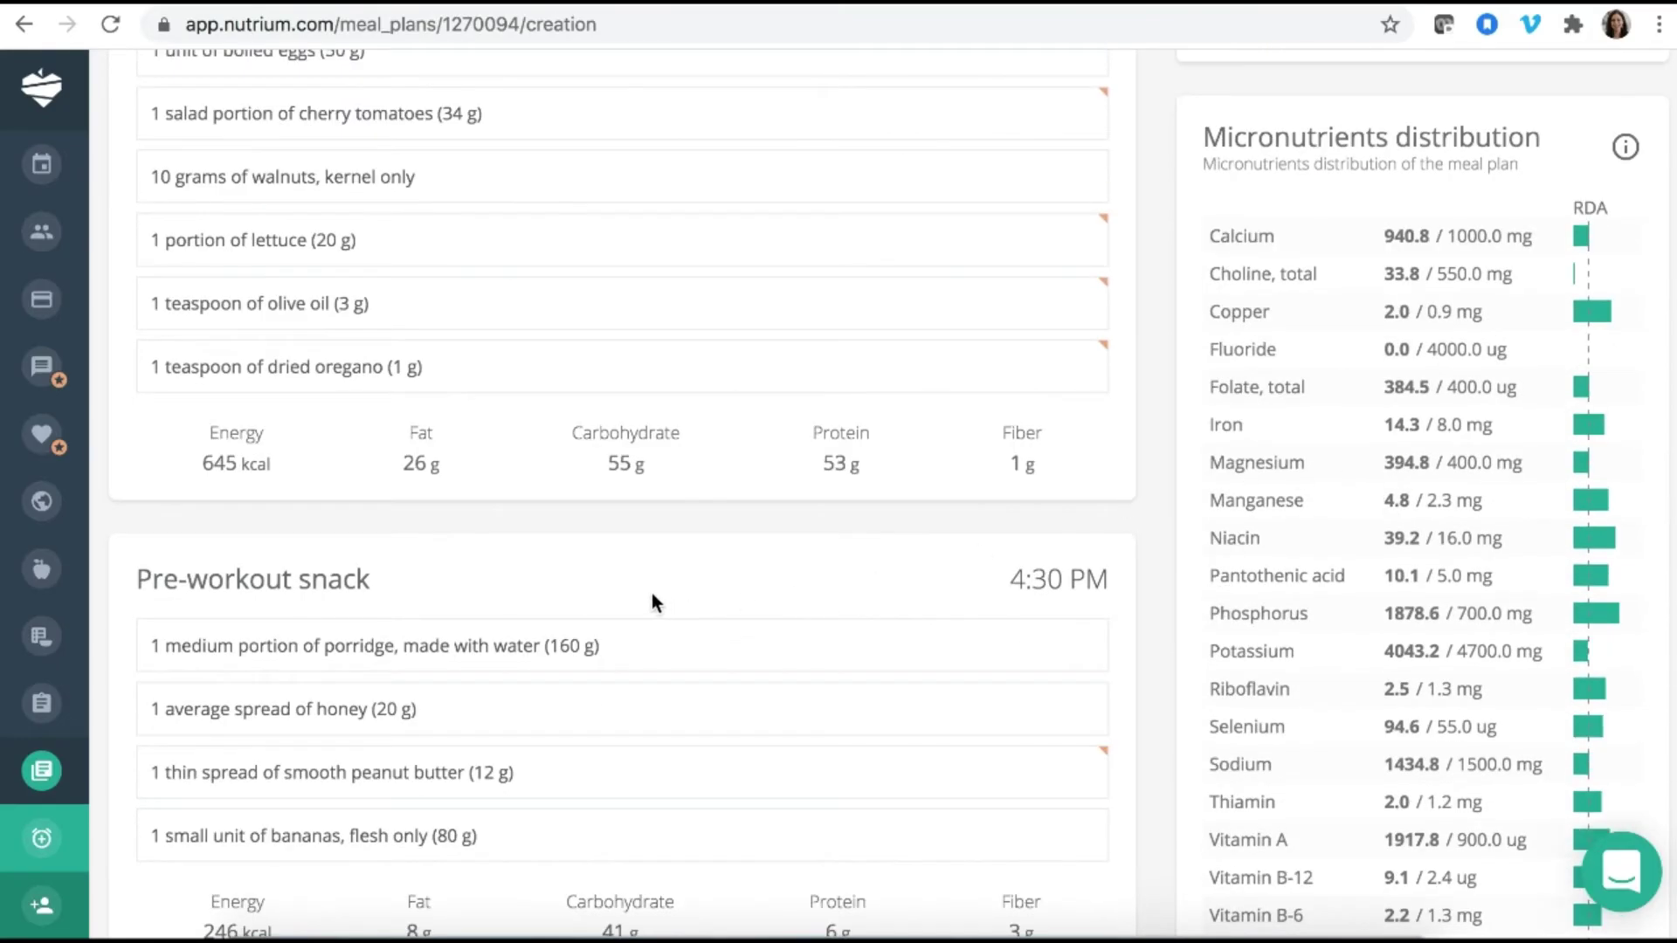
scroll(1187, 710, "down", 5)
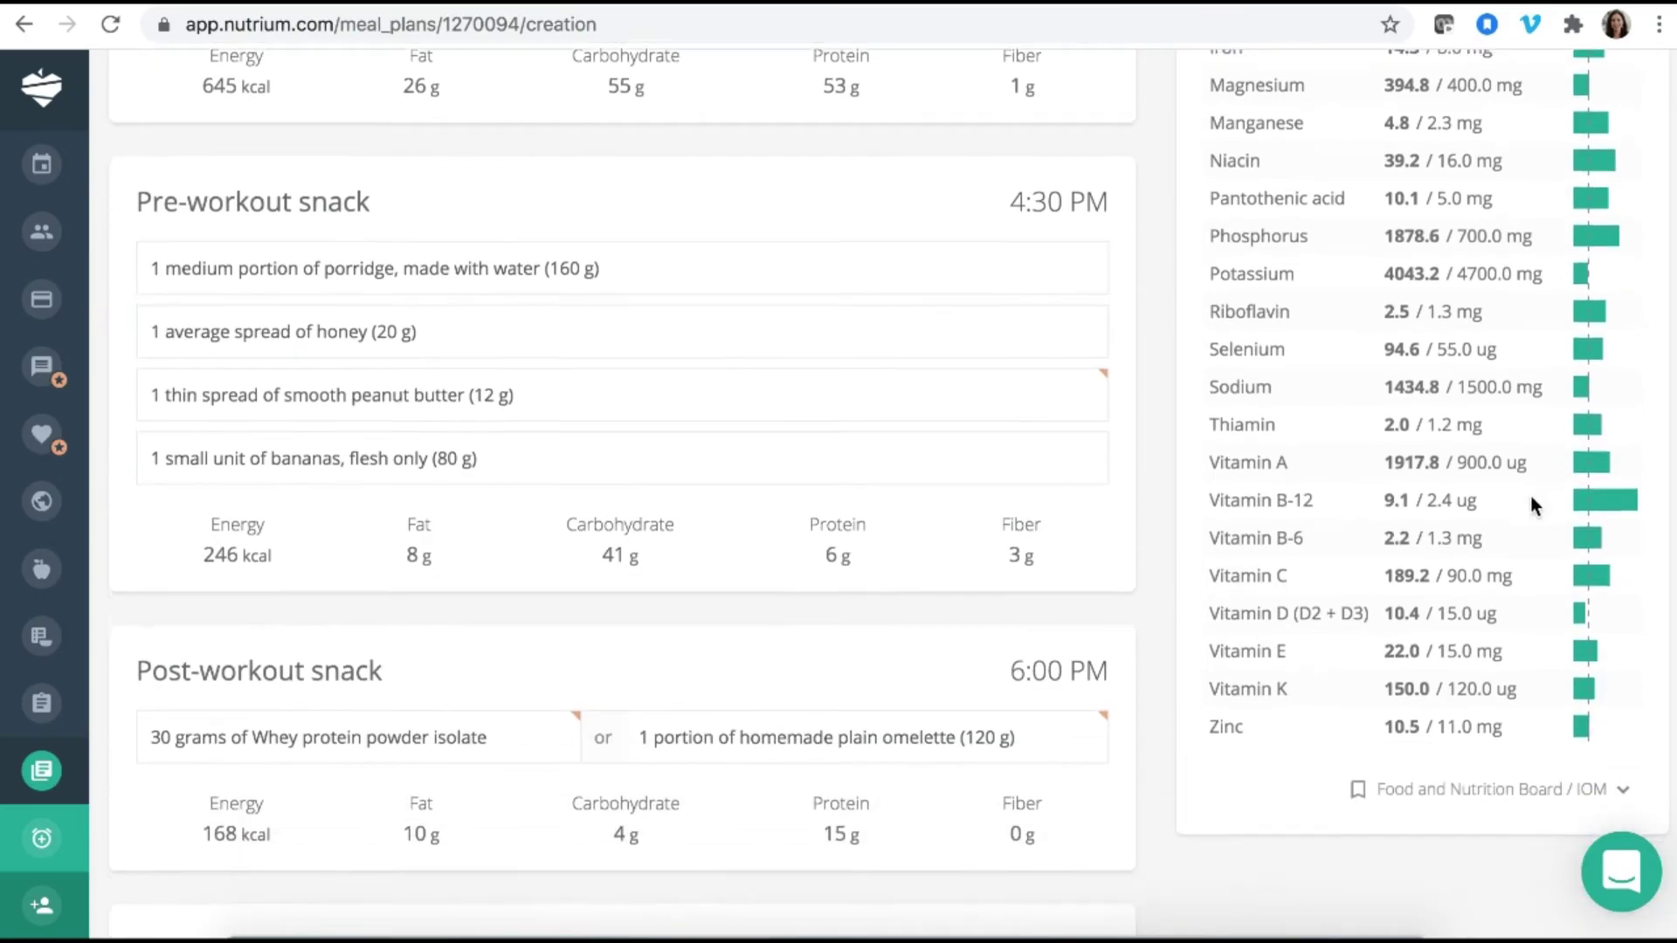
scroll(1530, 495, "down", 5)
scroll(1530, 495, "up", 20)
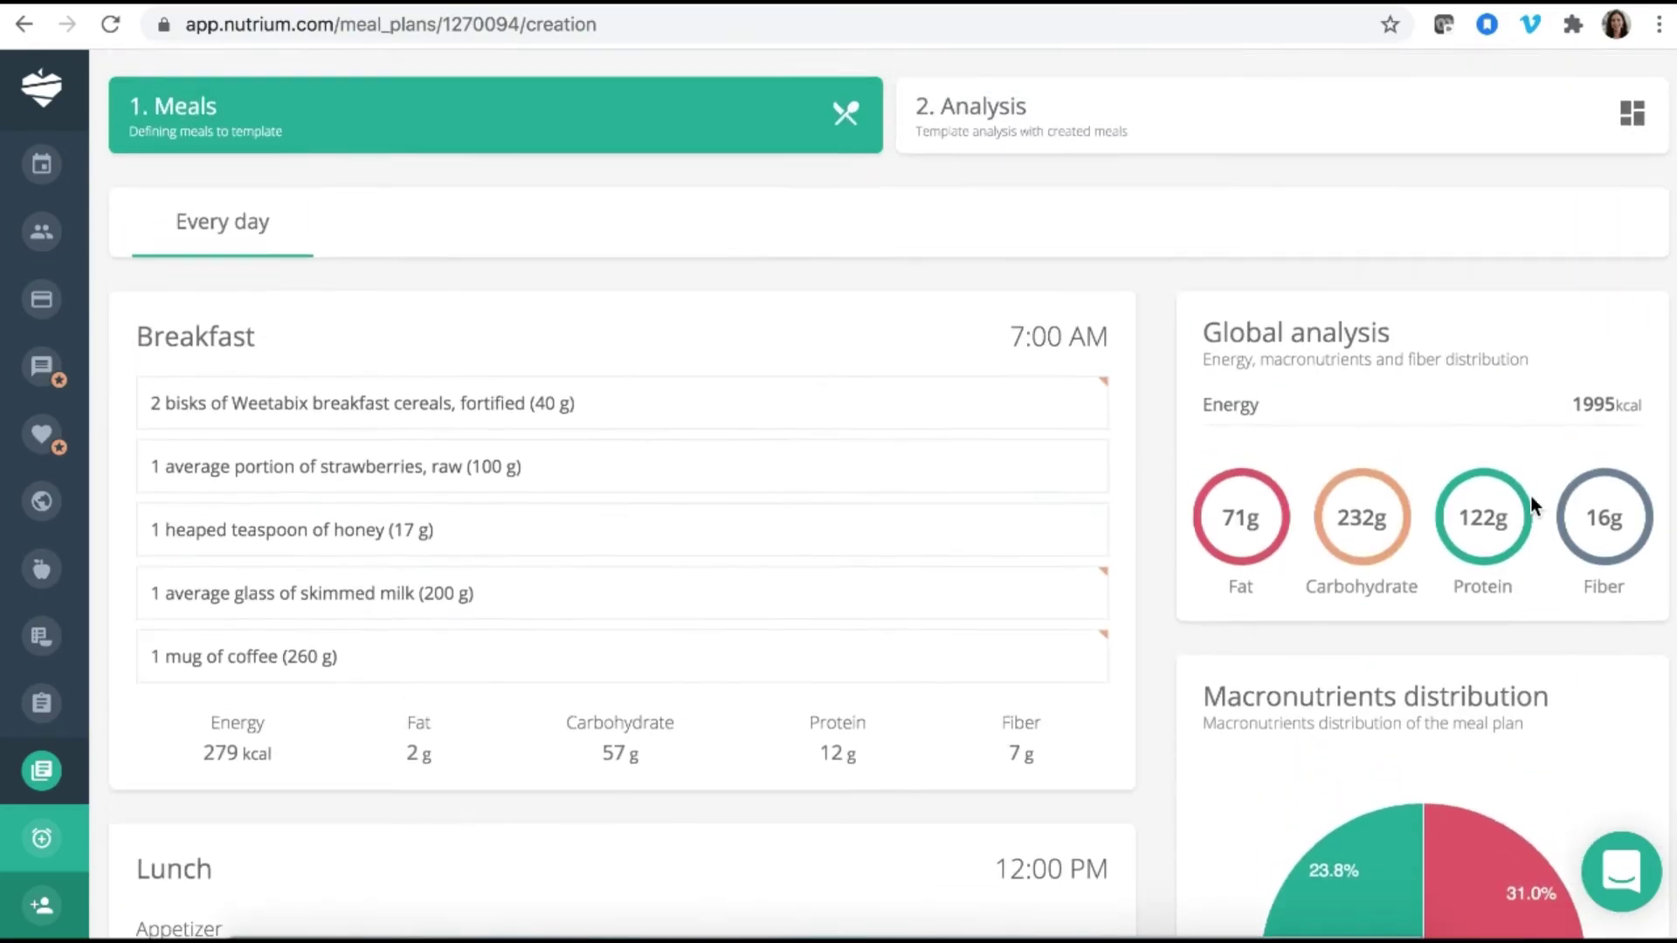
scroll(1048, 295, "up", 4)
left_click(1100, 443)
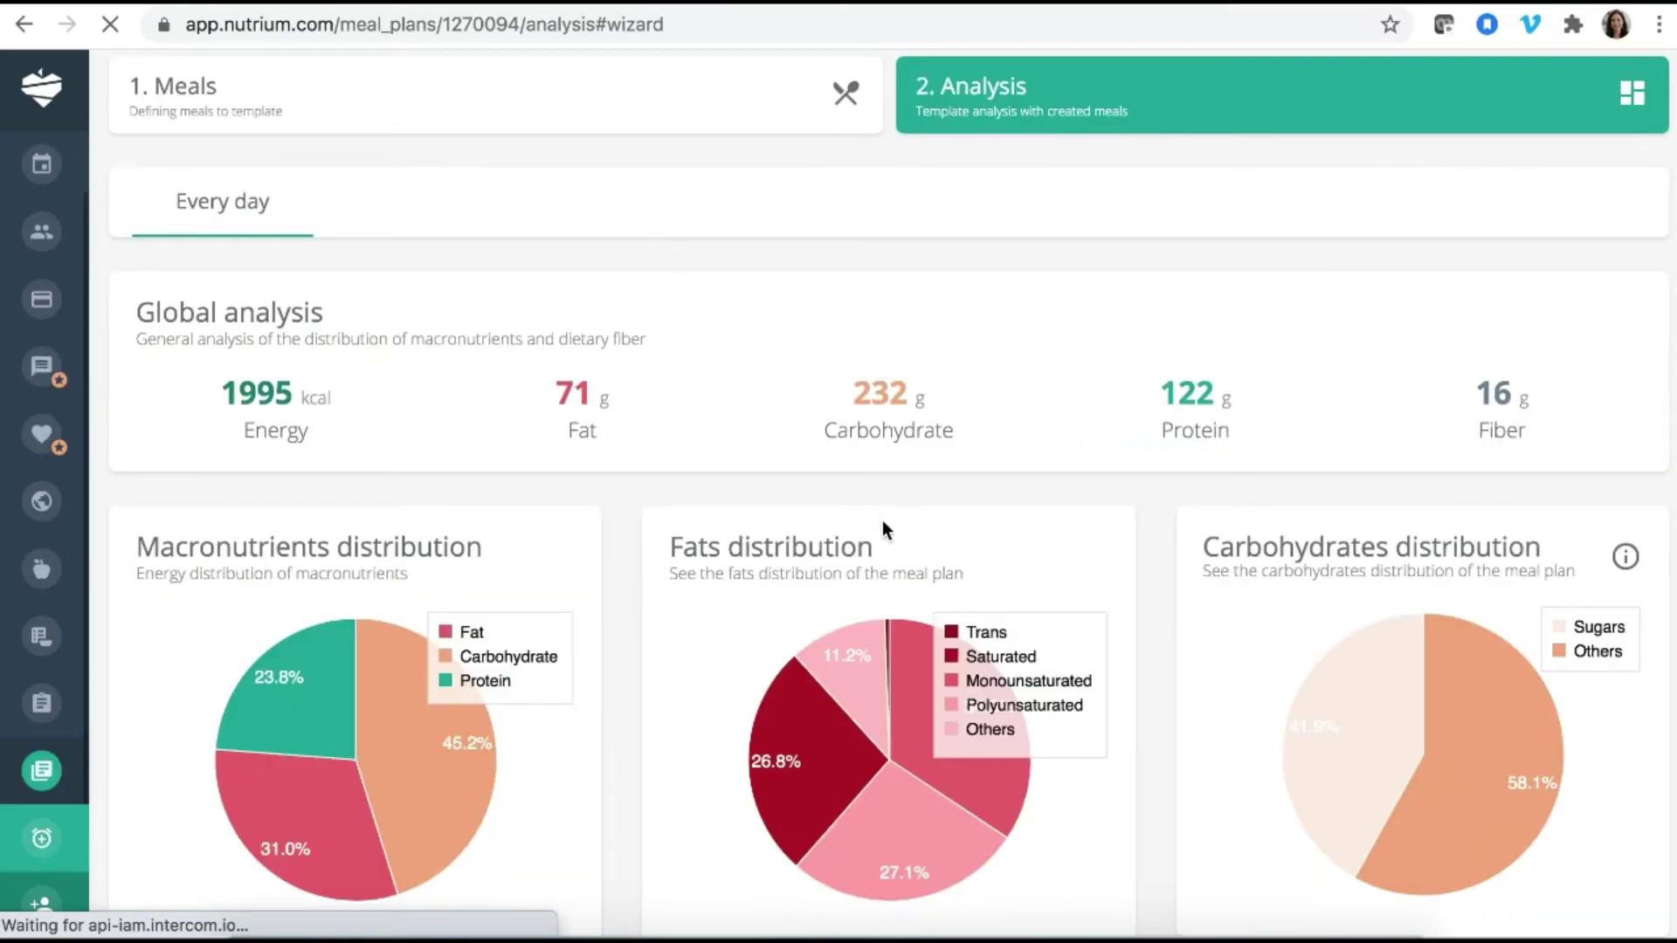
scroll(895, 599, "down", 1)
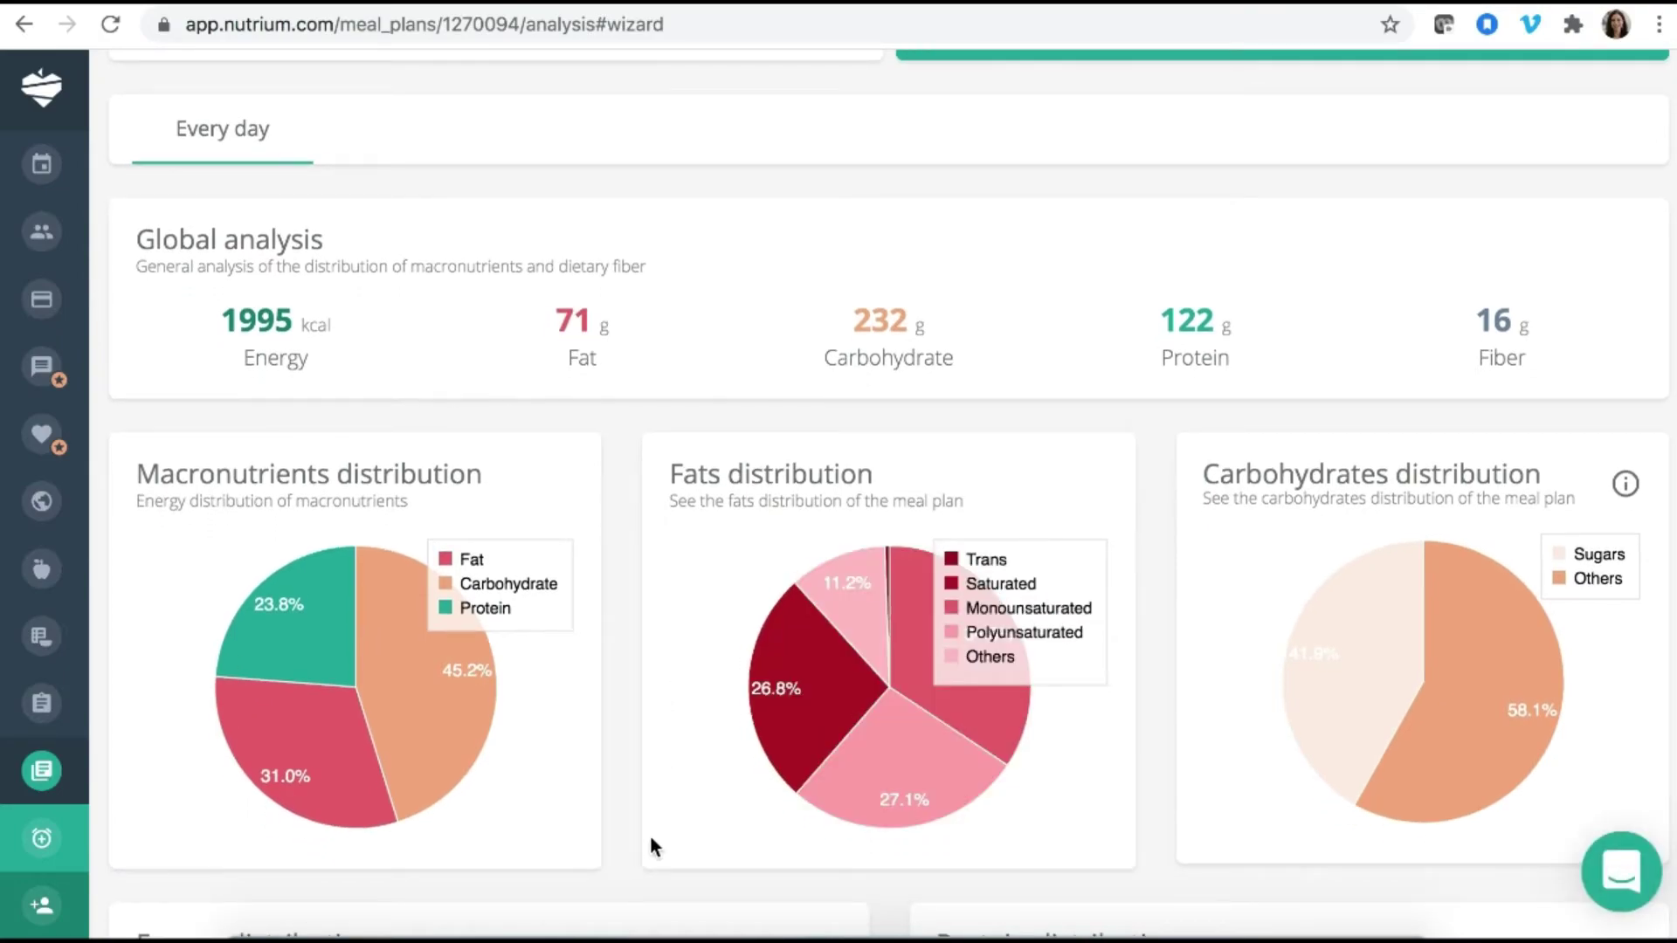
scroll(651, 839, "down", 2)
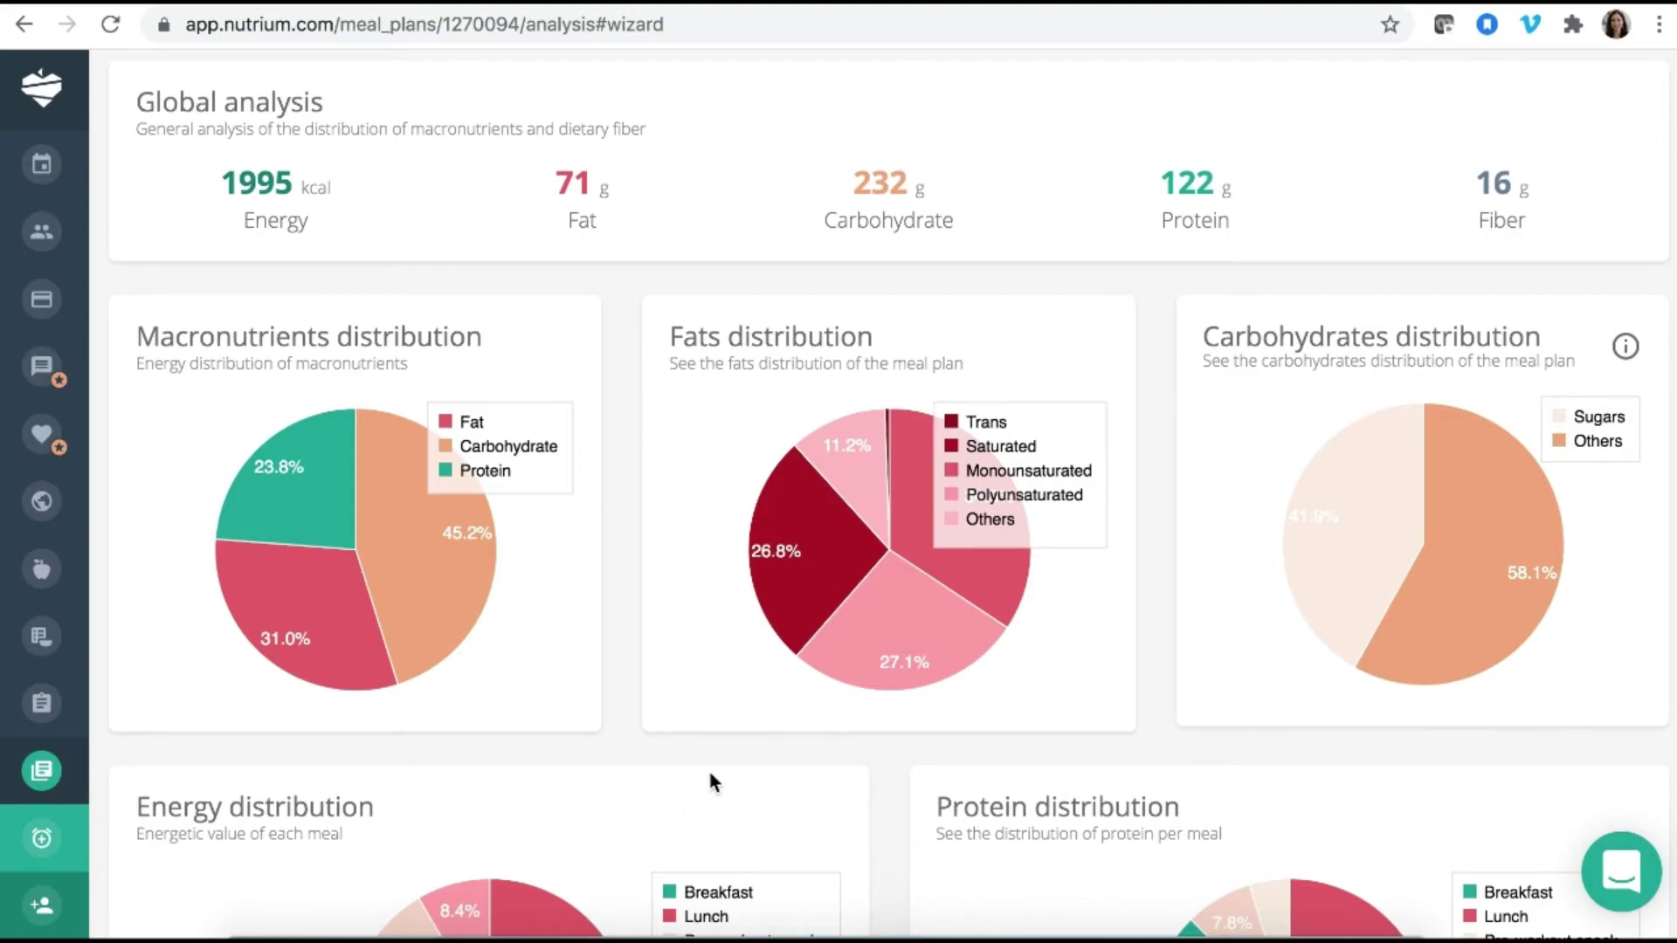
scroll(708, 767, "down", 1)
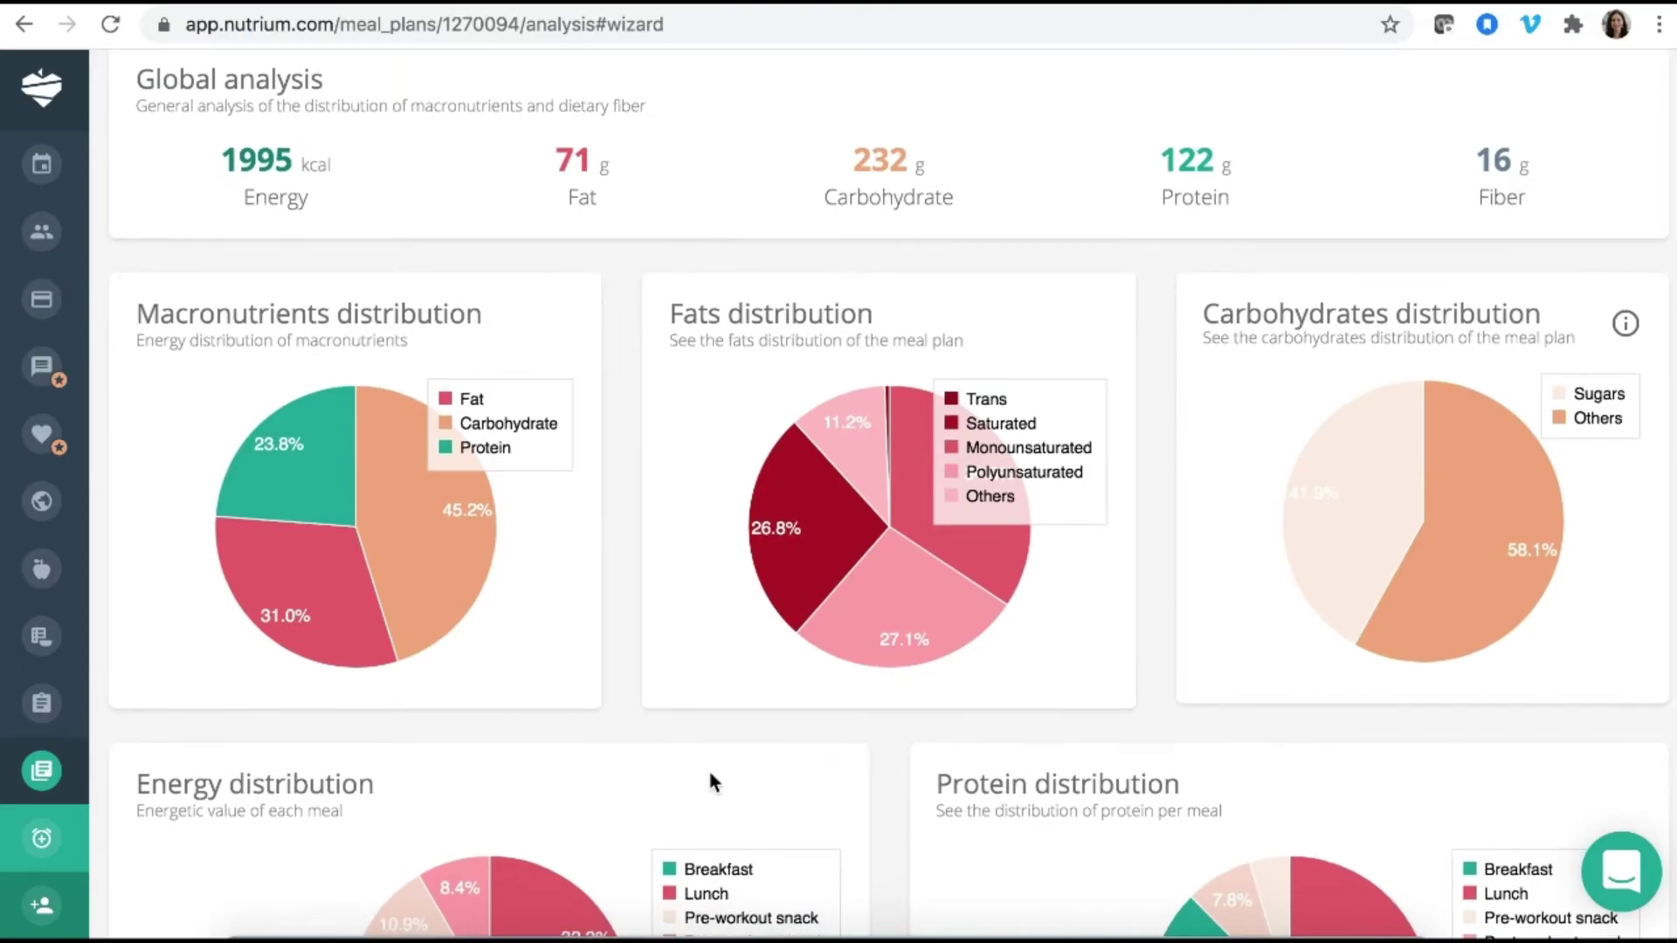
scroll(1249, 694, "down", 1)
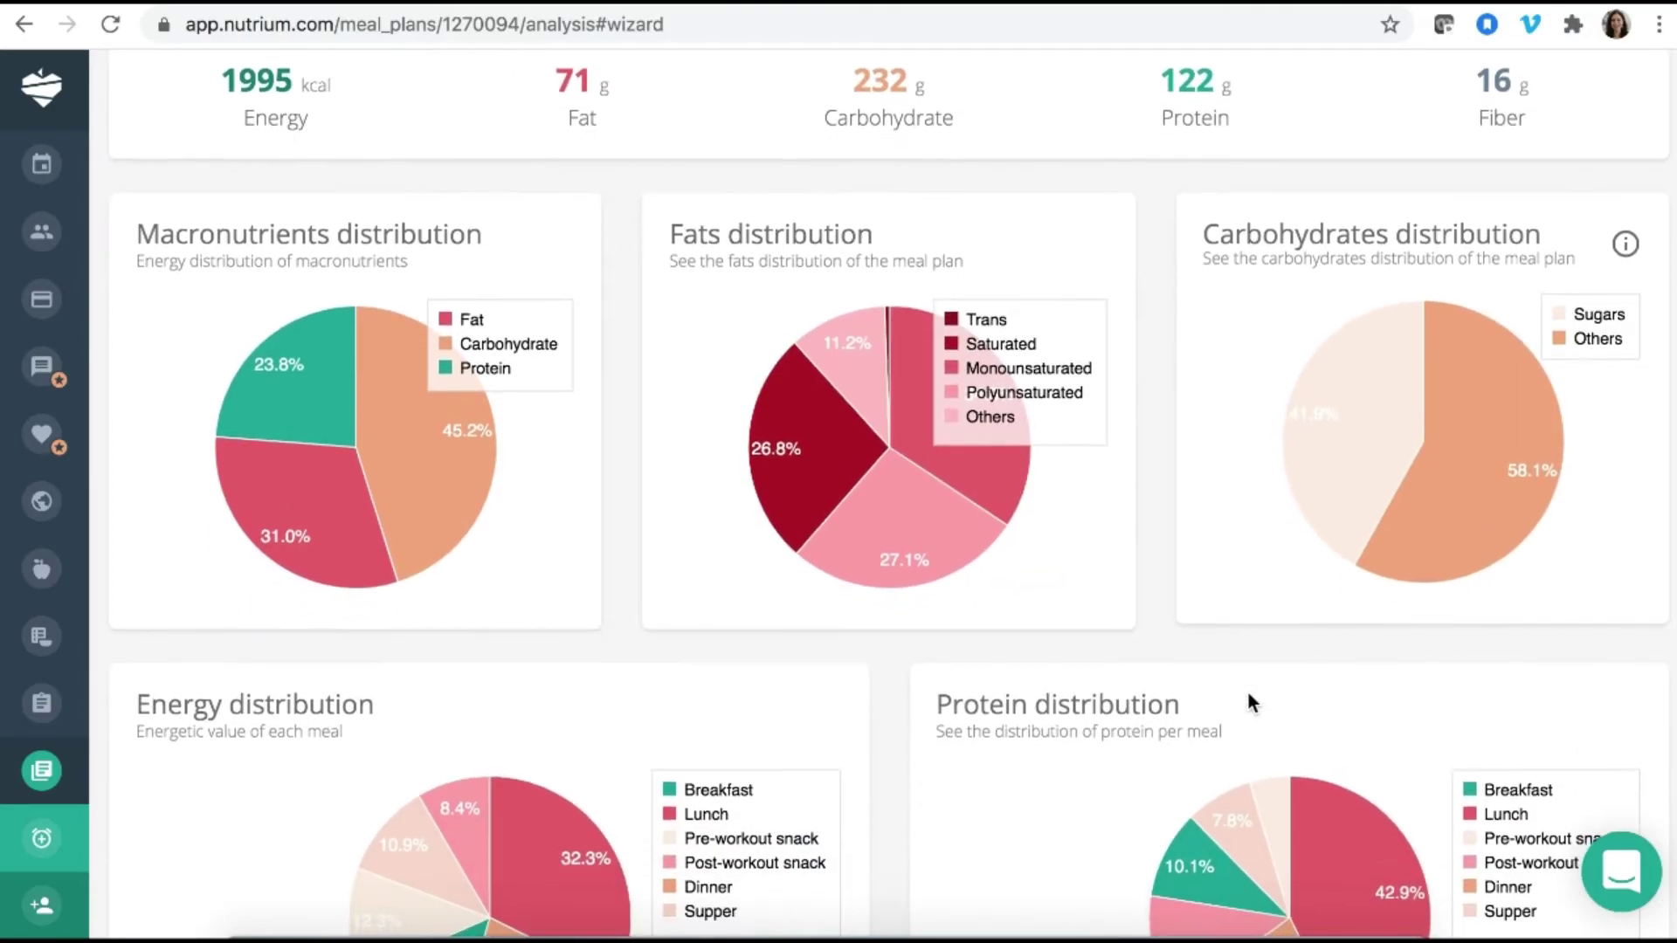
scroll(1249, 693, "down", 2)
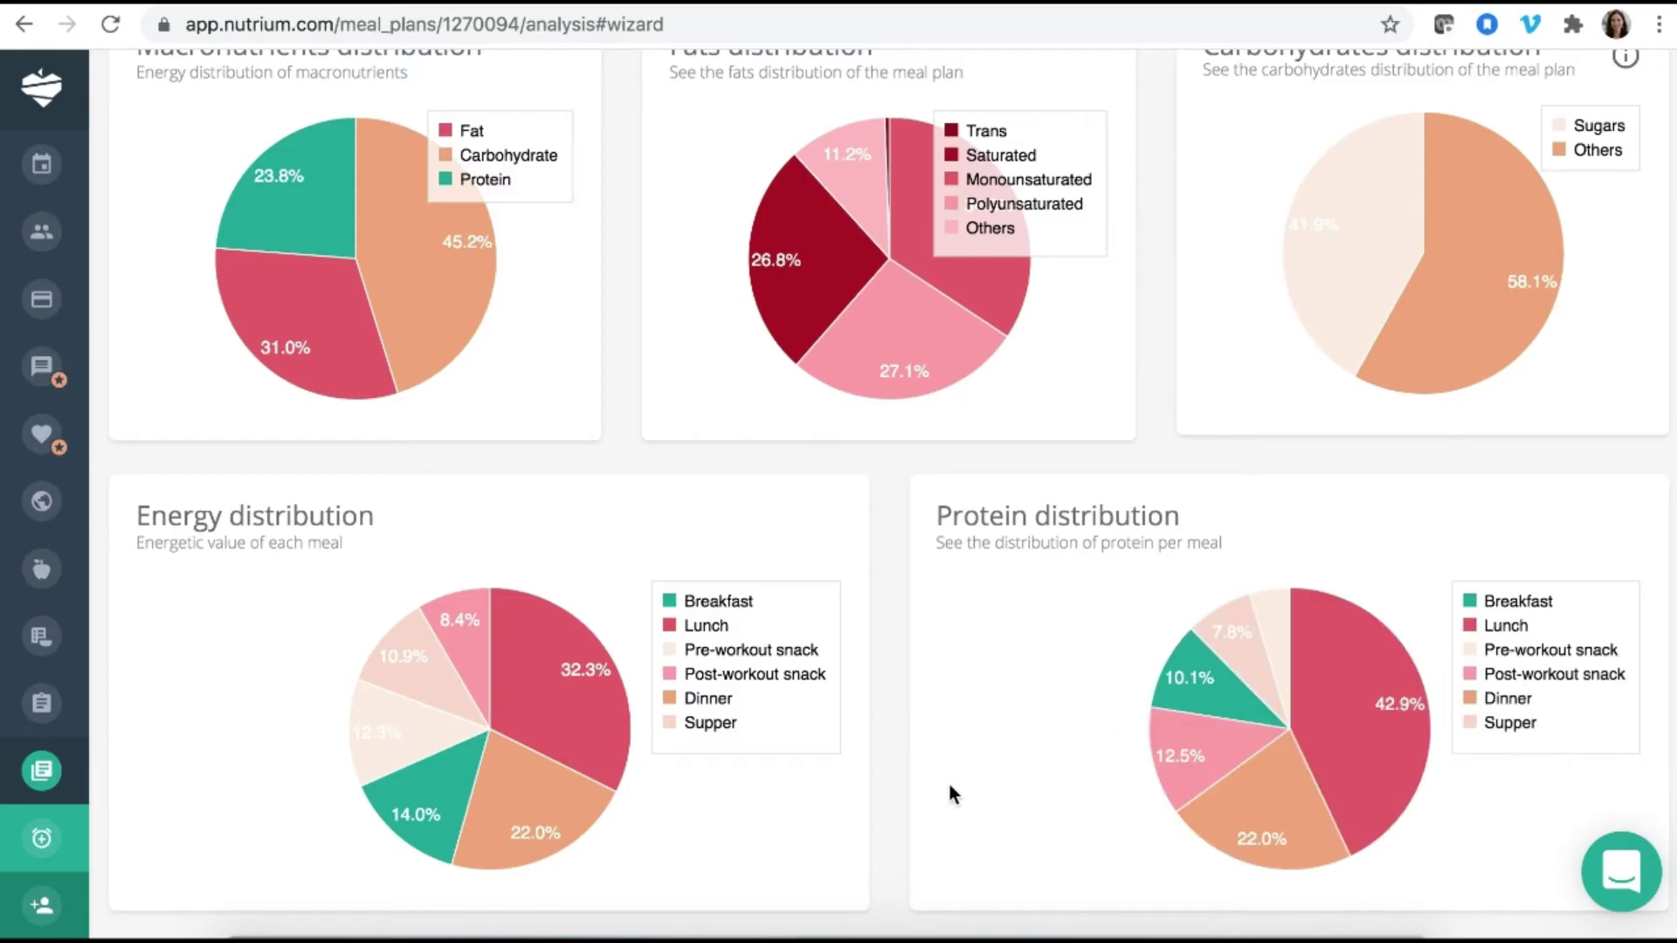
scroll(949, 786, "down", 4)
scroll(950, 784, "down", 3)
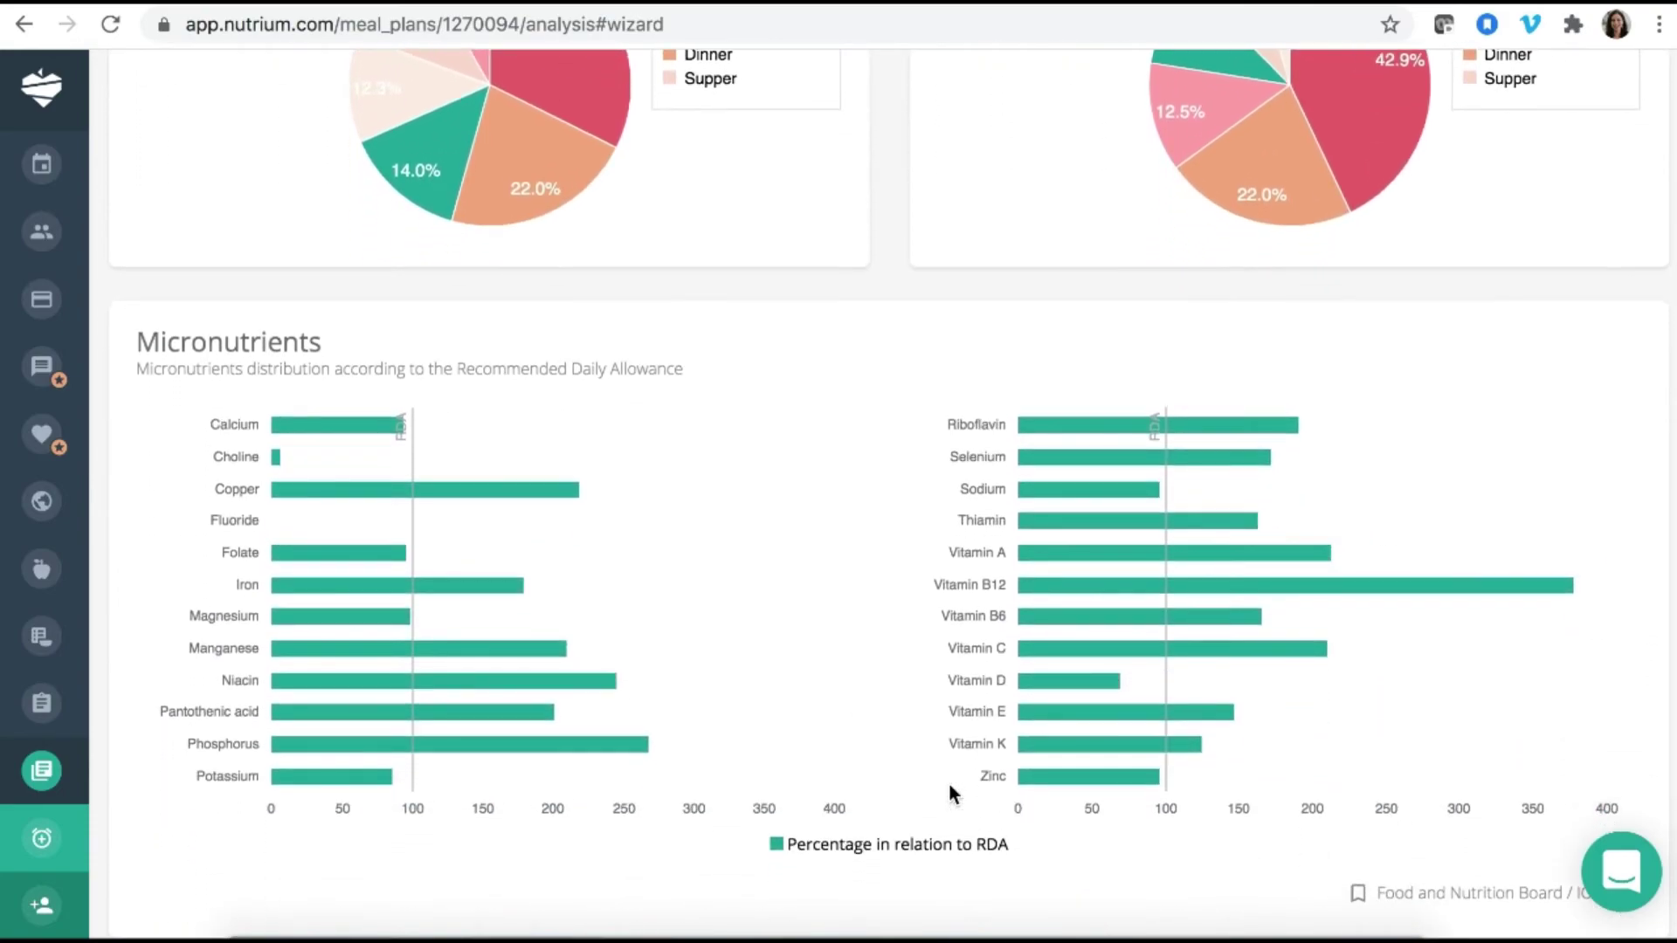
scroll(950, 784, "down", 1)
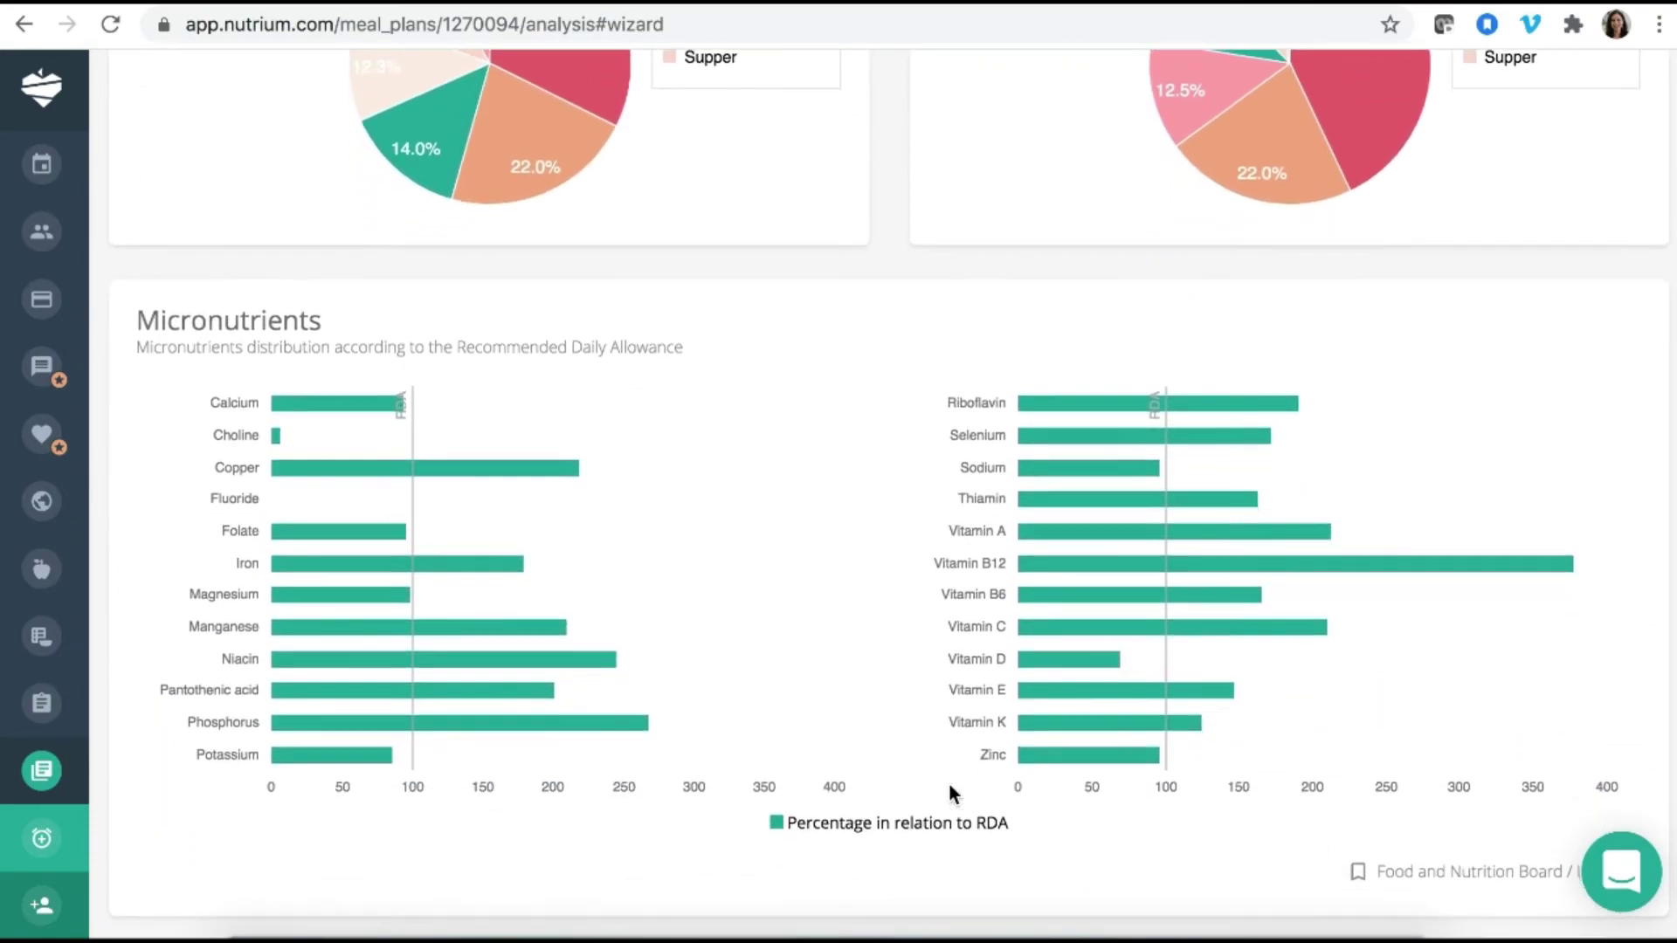
scroll(948, 782, "down", 1)
mouse_move(441, 587)
scroll(440, 583, "up", 20)
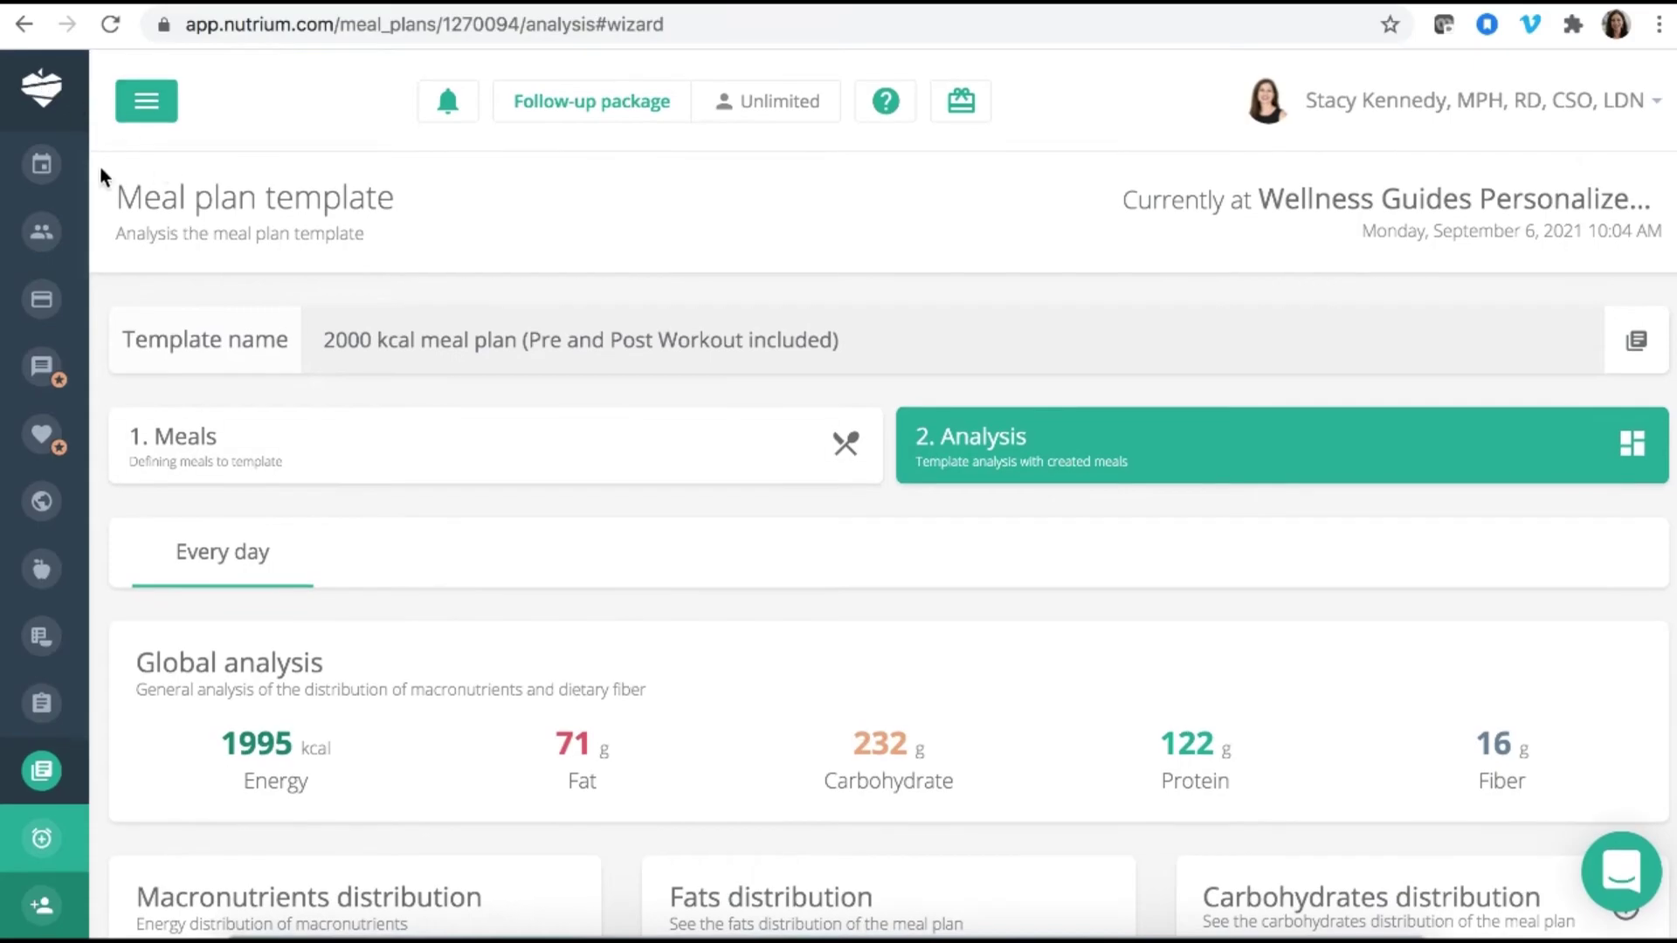
Return to Templates and show page 3 of the meal plan templates
left_click(41, 776)
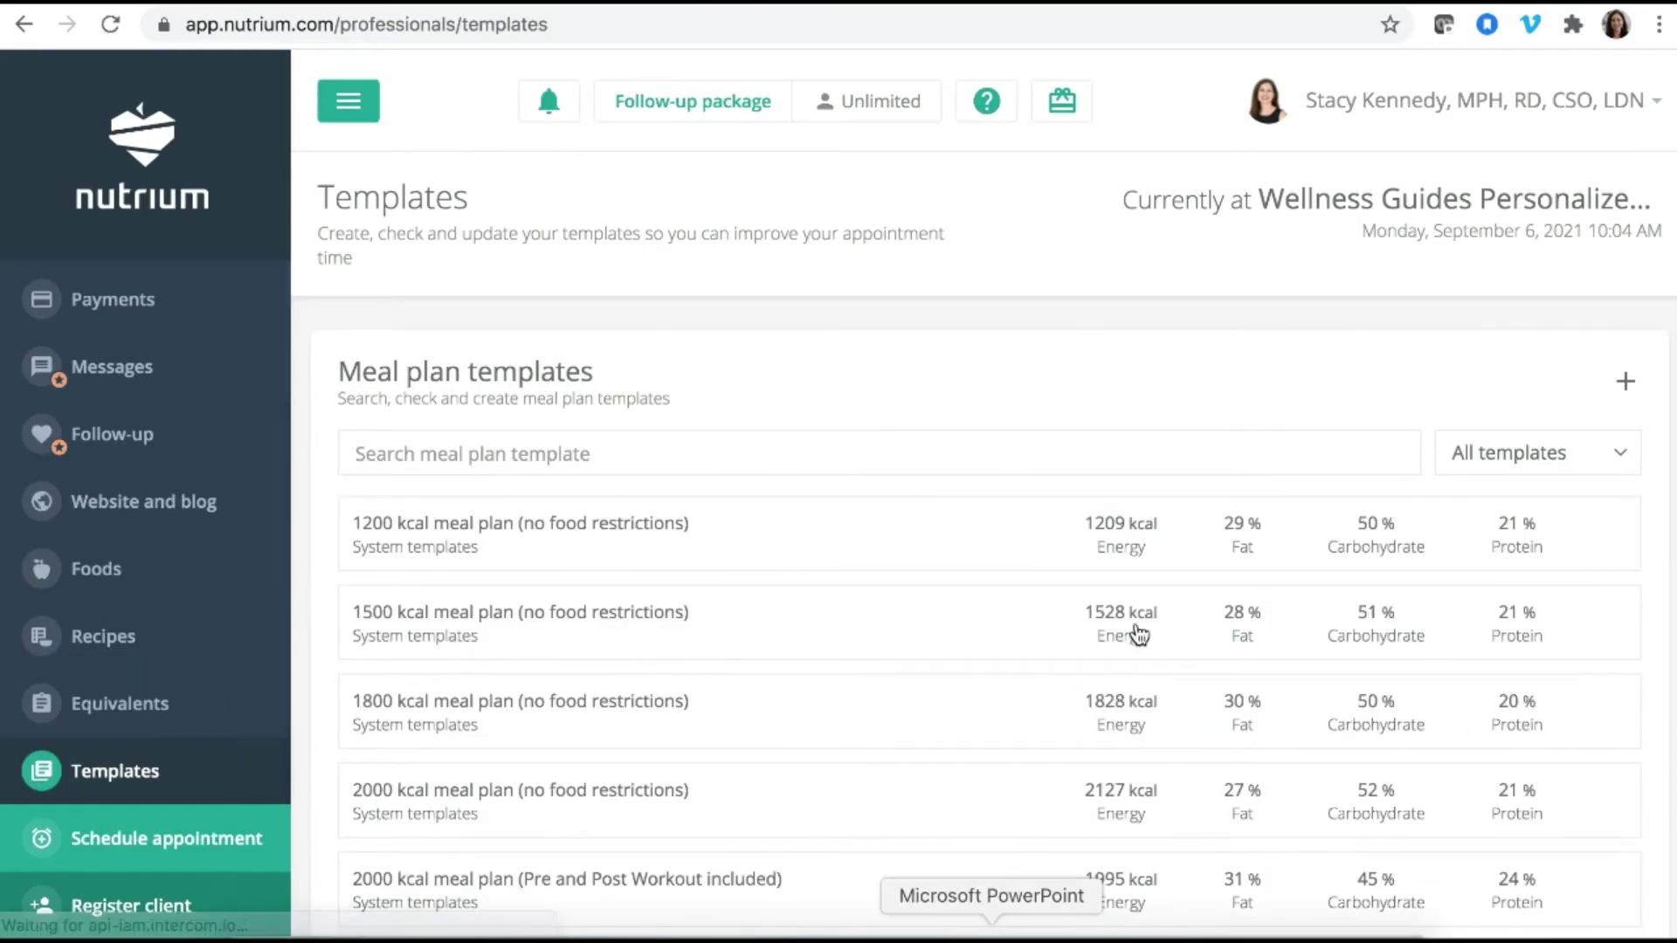
scroll(1139, 636, "down", 5)
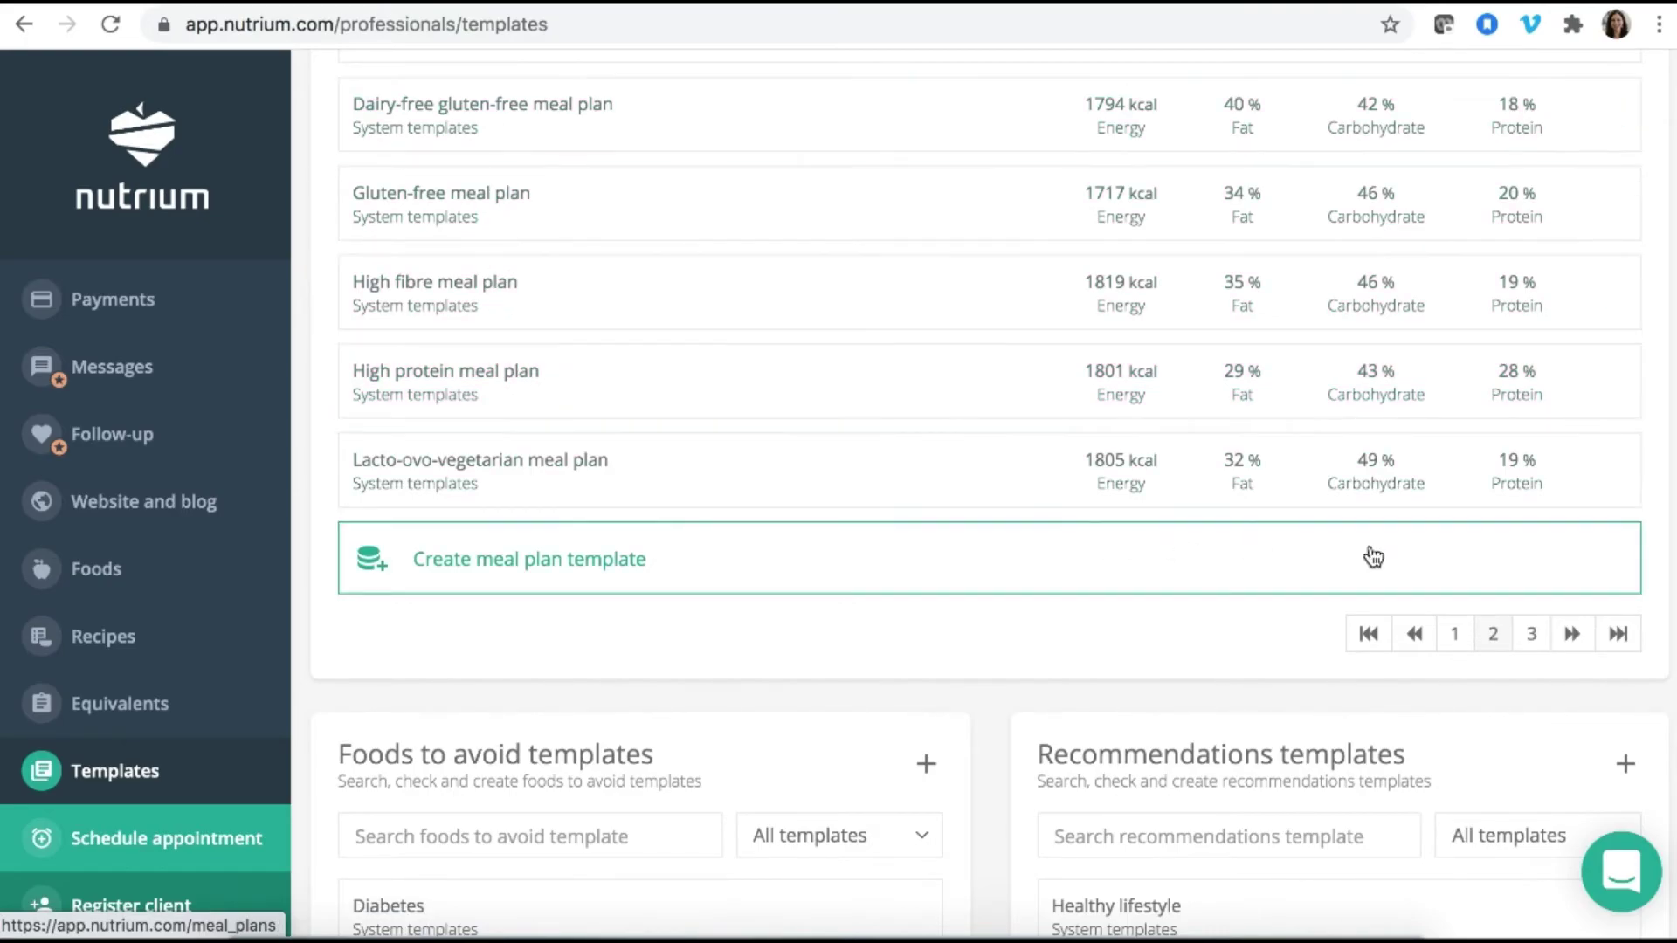
left_click(1533, 637)
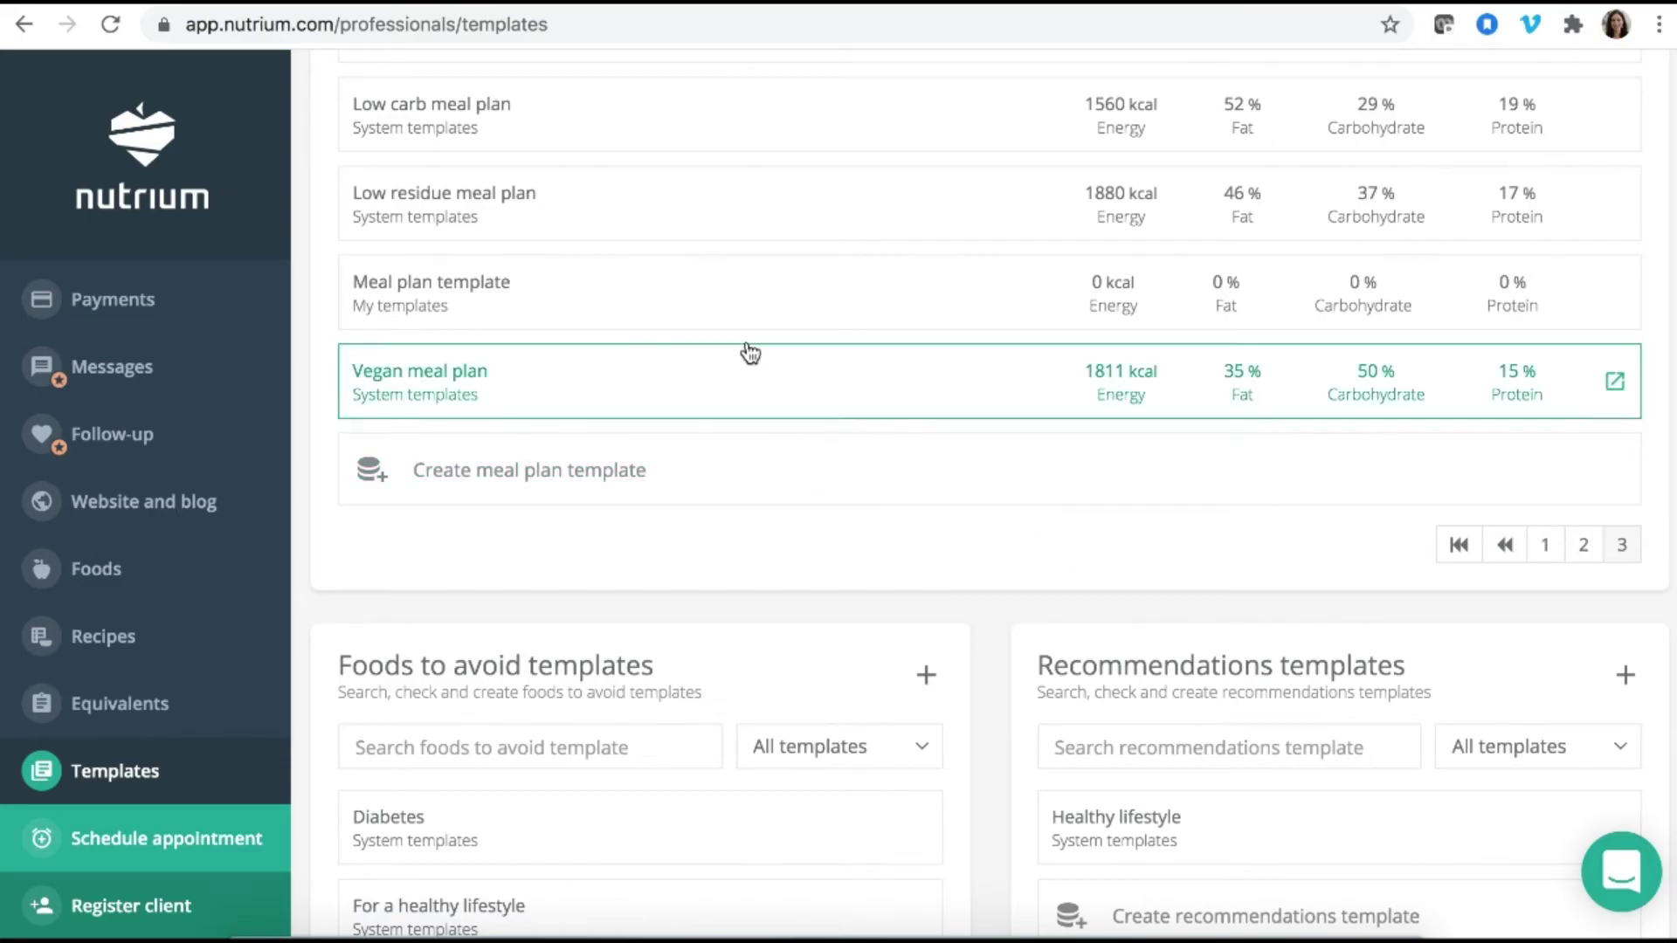
scroll(742, 323, "up", 2)
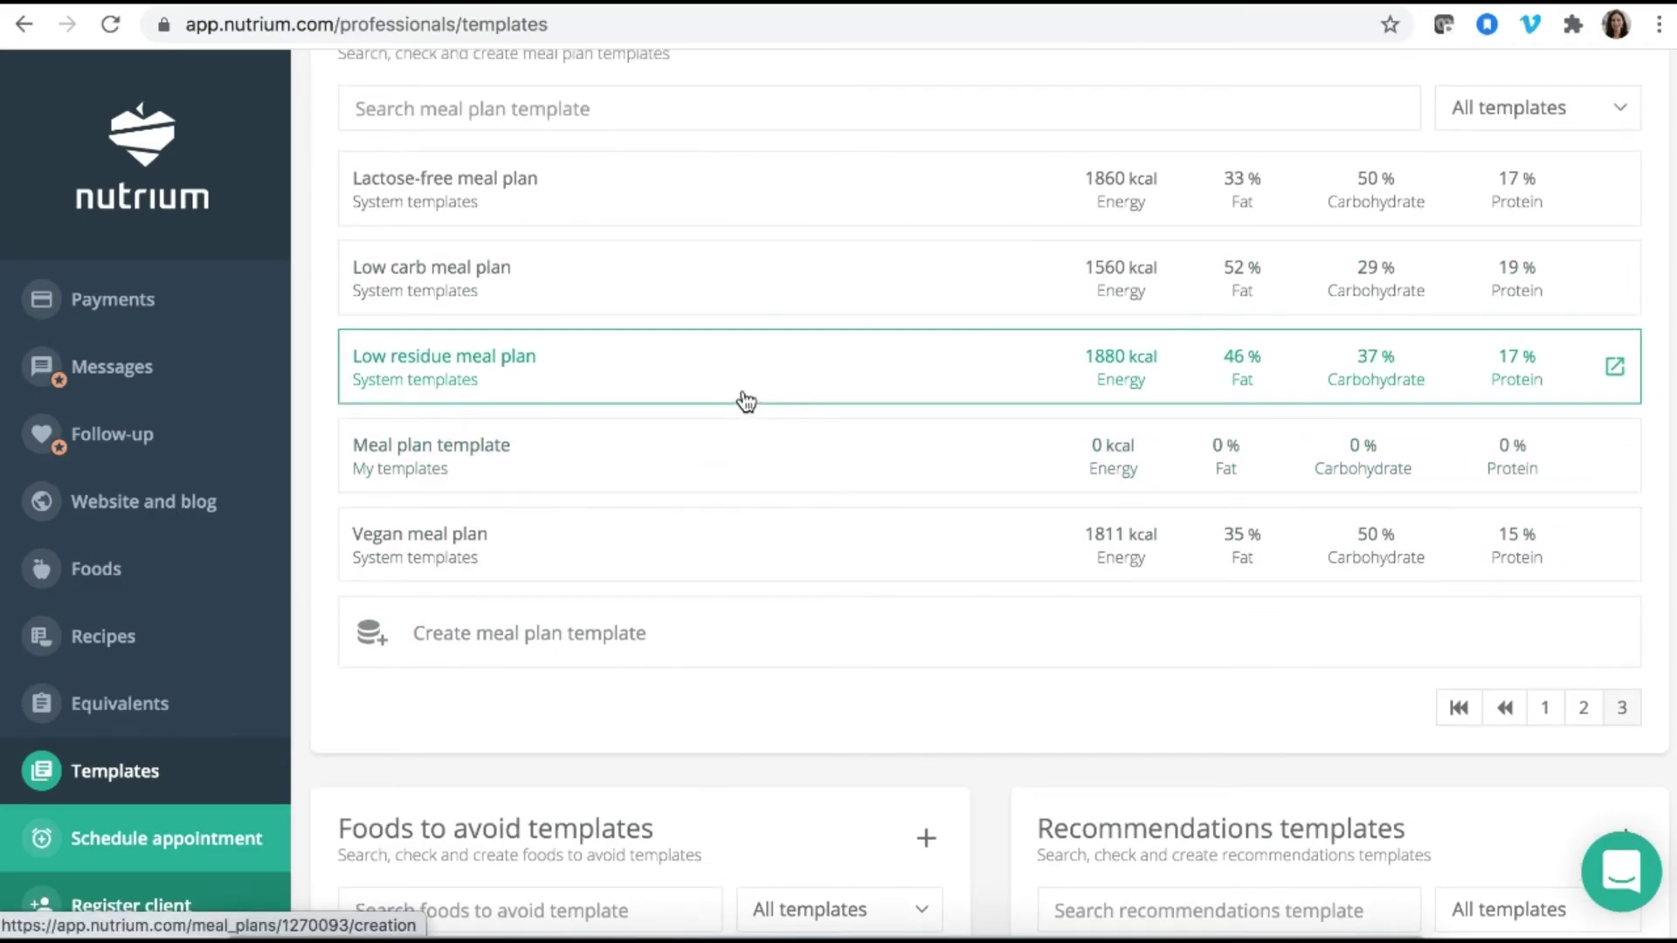
scroll(745, 400, "down", 5)
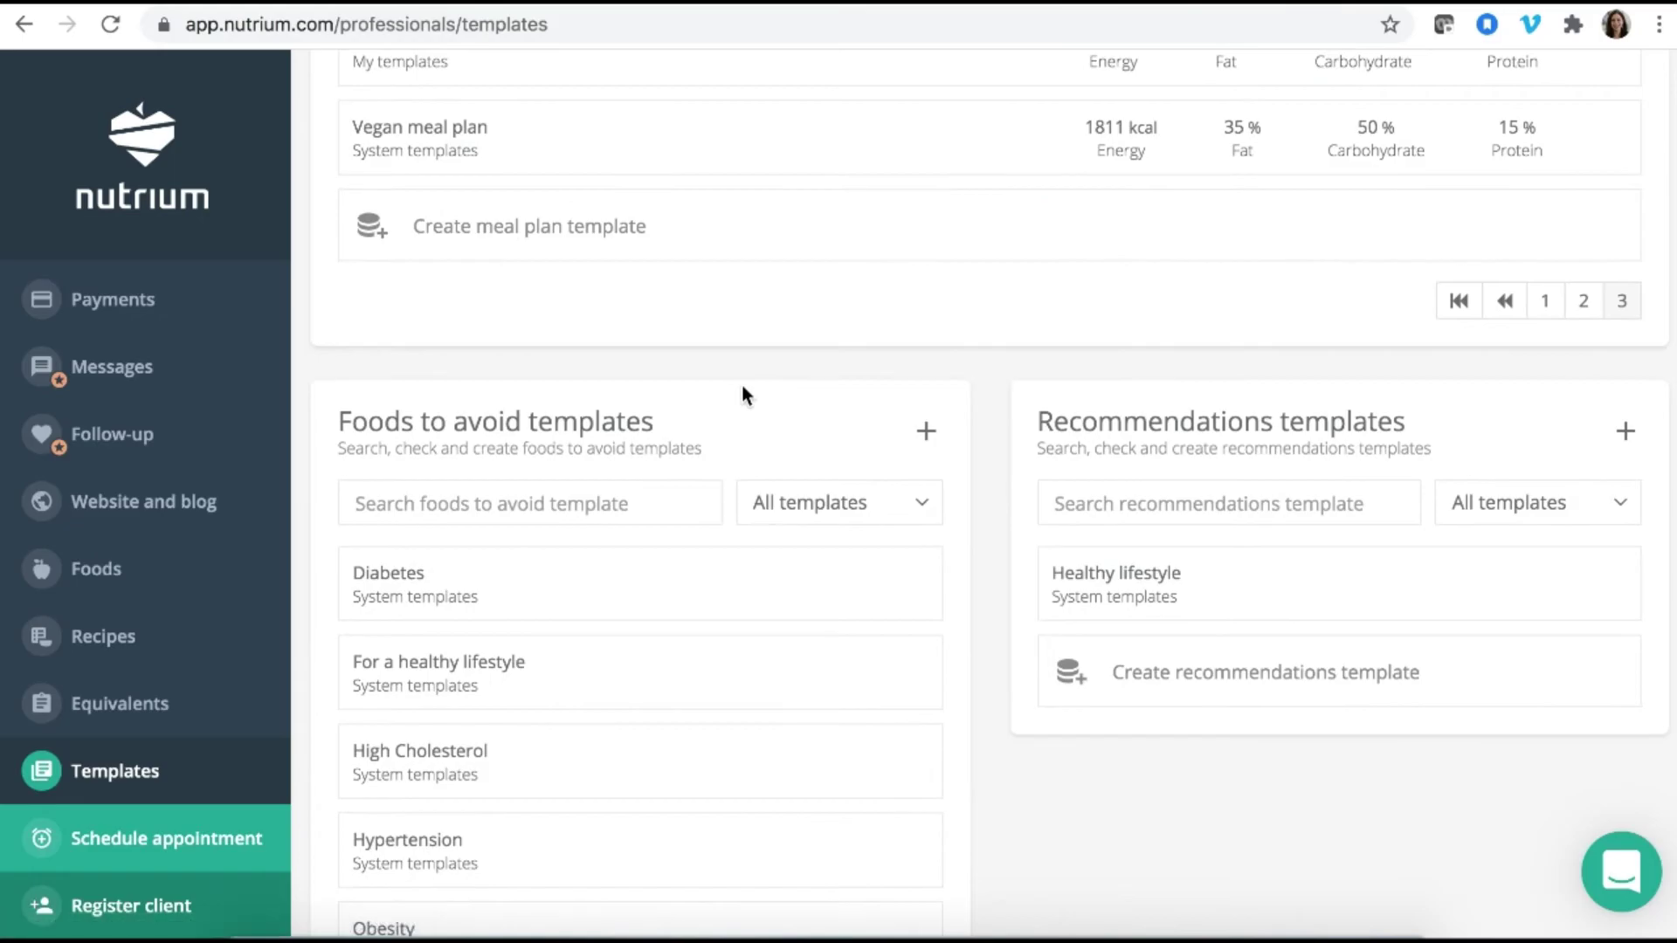
scroll(741, 387, "down", 1)
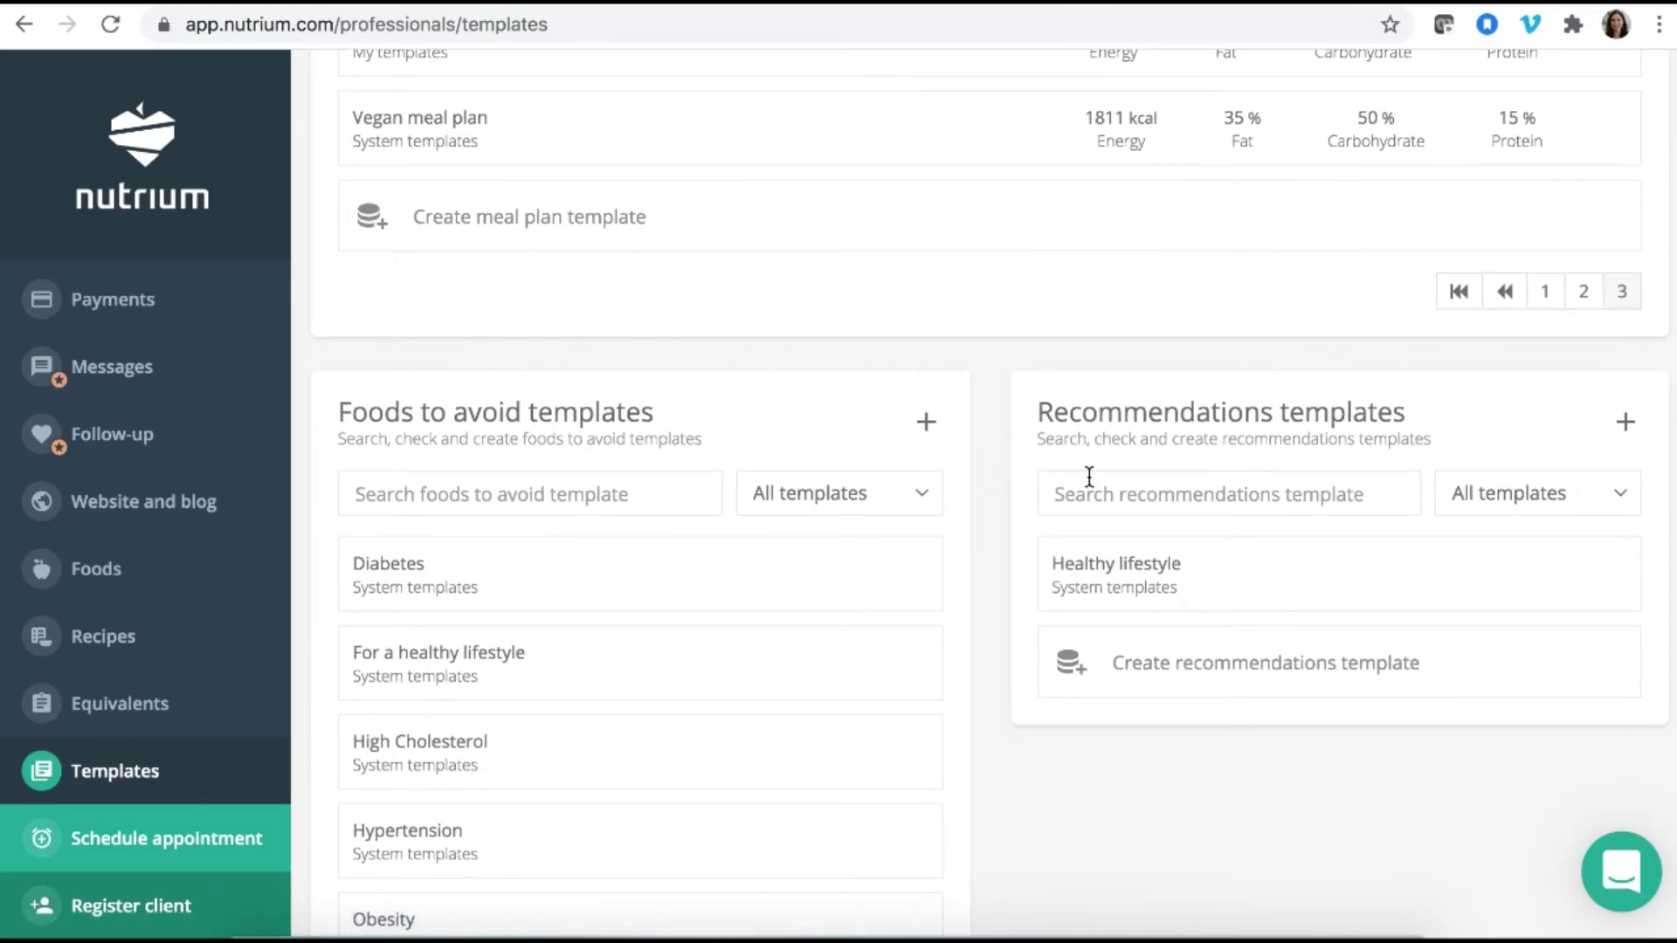
scroll(1089, 476, "down", 3)
scroll(1087, 475, "up", 5)
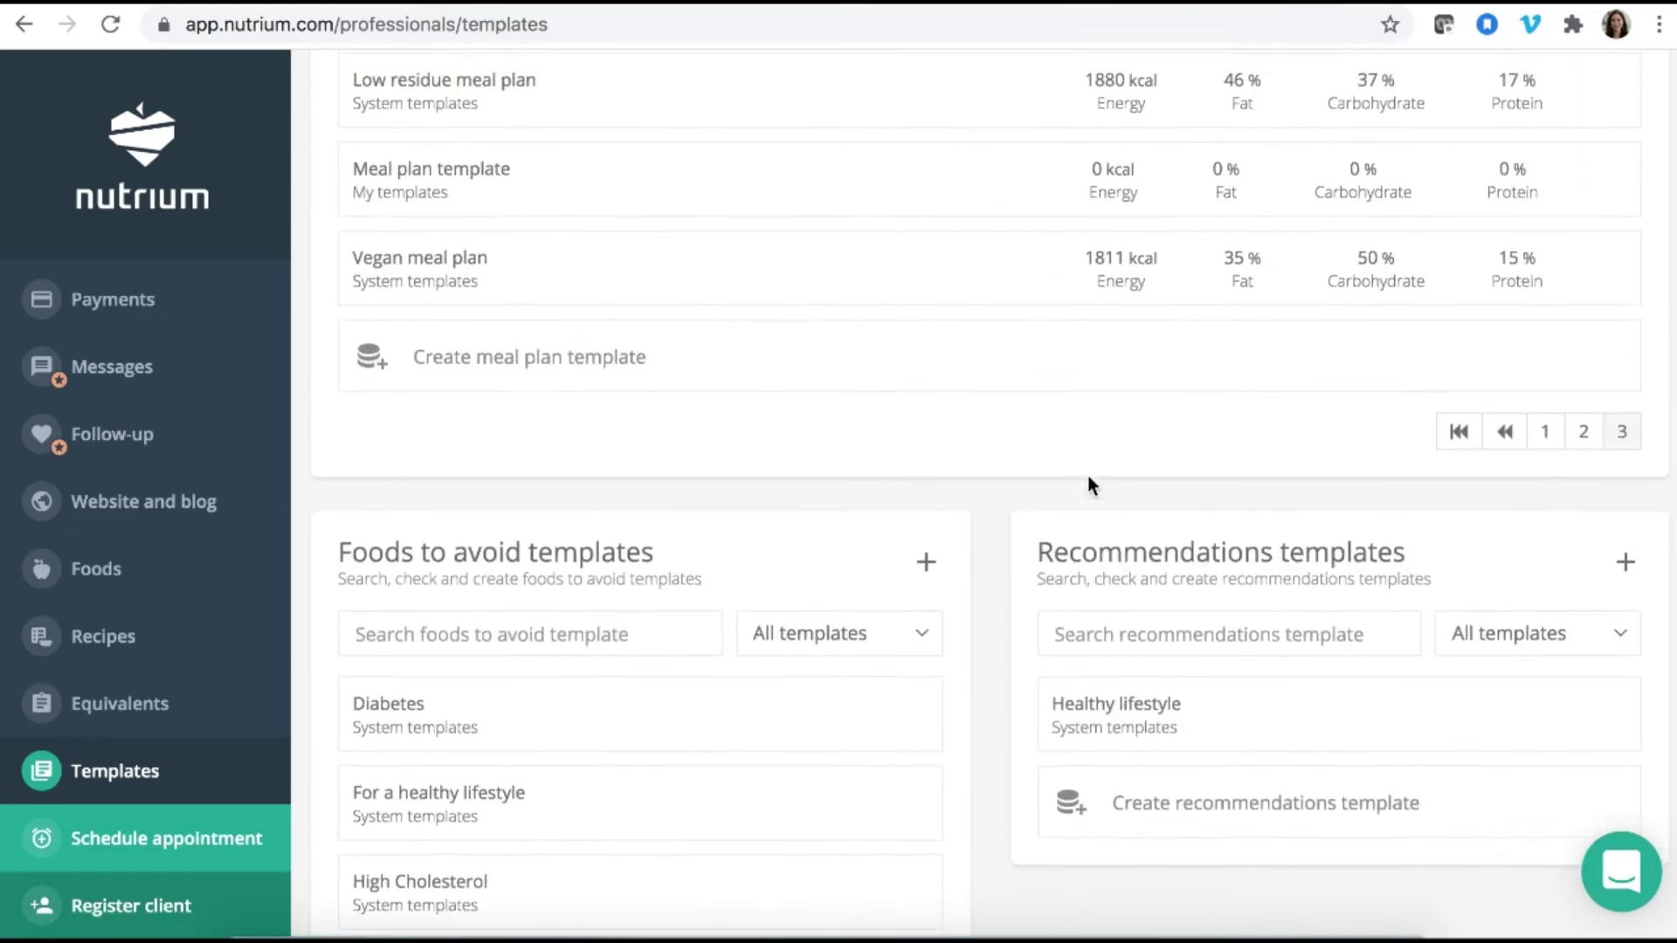
scroll(1088, 475, "up", 1)
Scroll down to the foods-to-avoid and recommendations templates, then open Equivalents
scroll(559, 733, "down", 1)
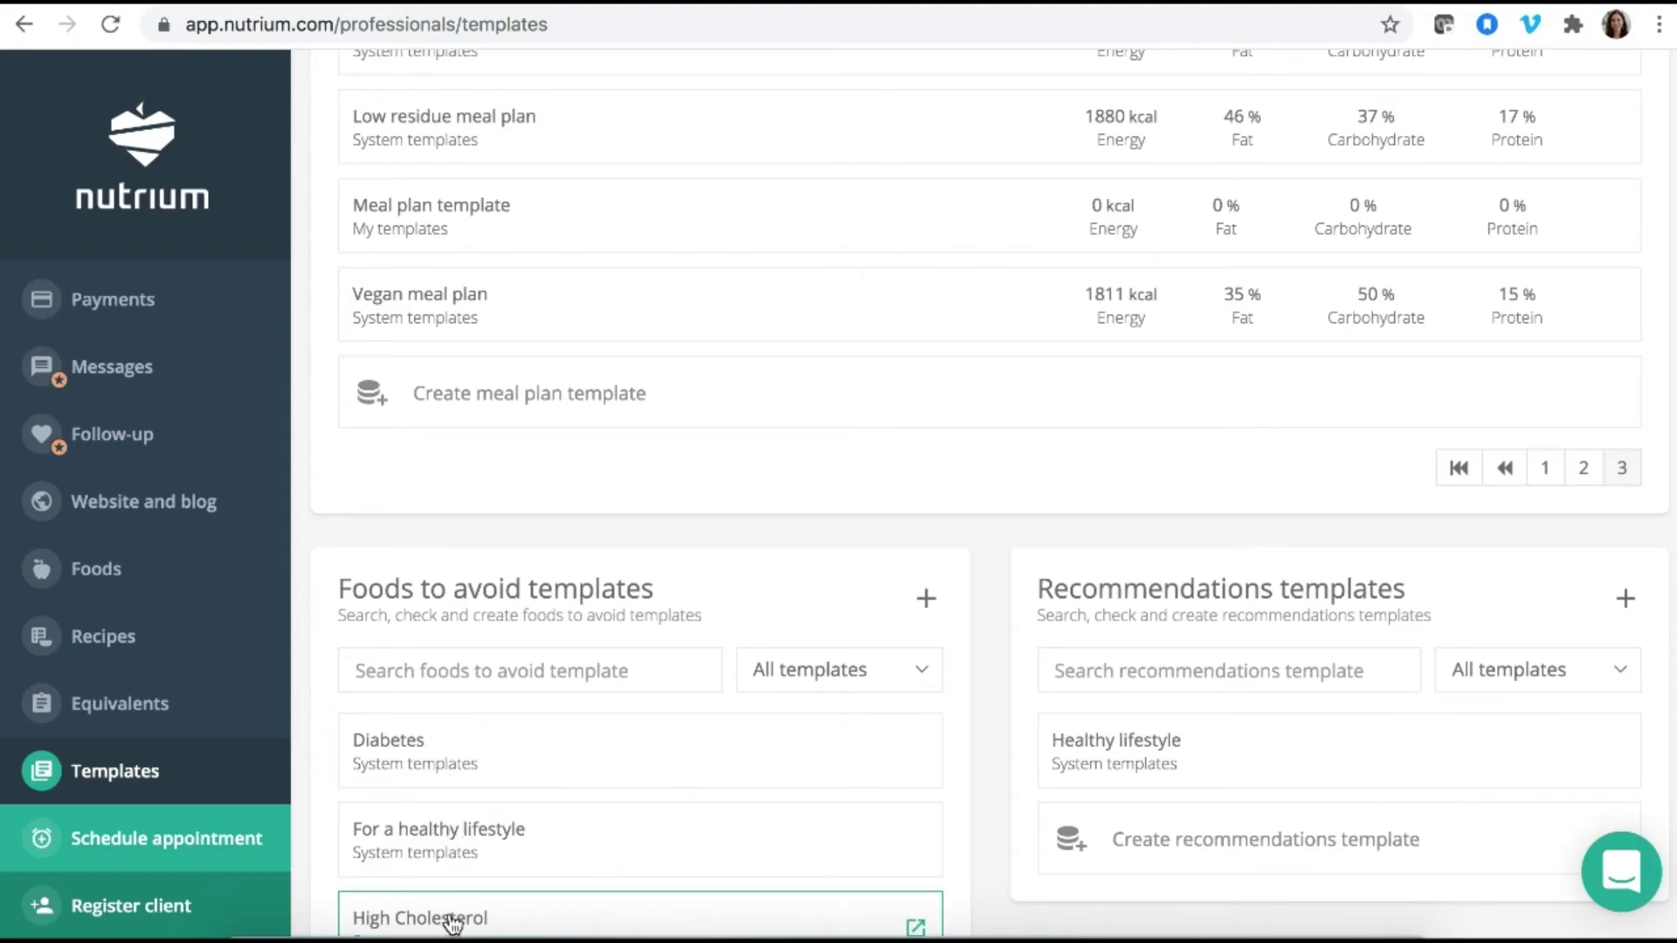
scroll(450, 915, "down", 1)
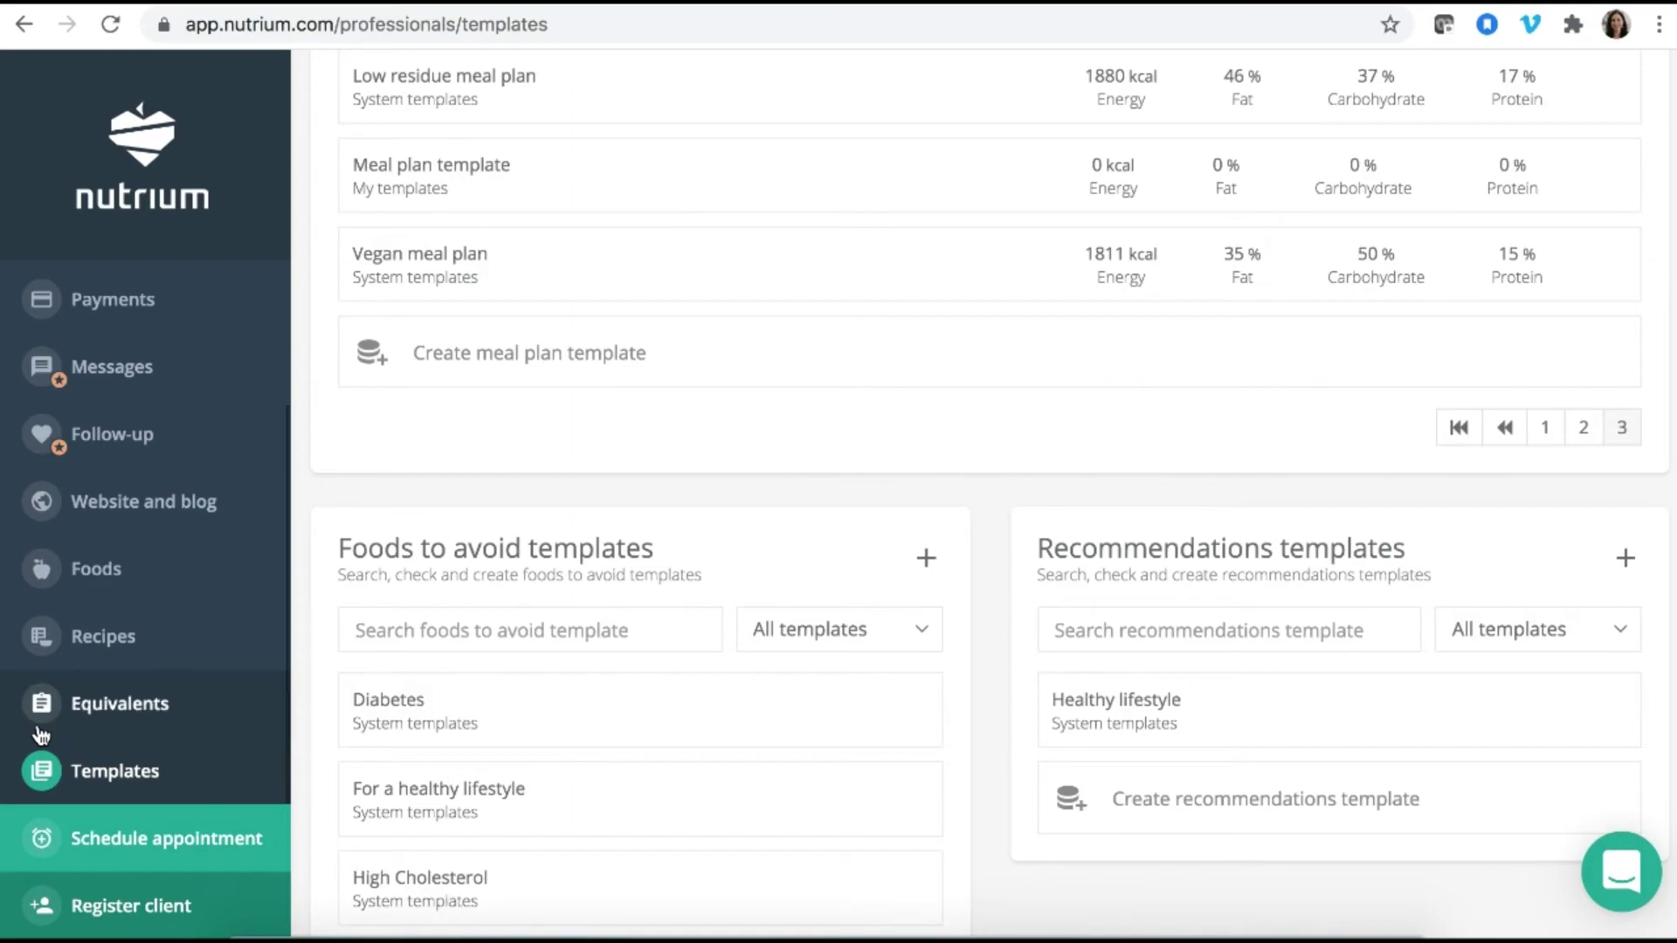
scroll(69, 759, "down", 3)
scroll(70, 774, "down", 5)
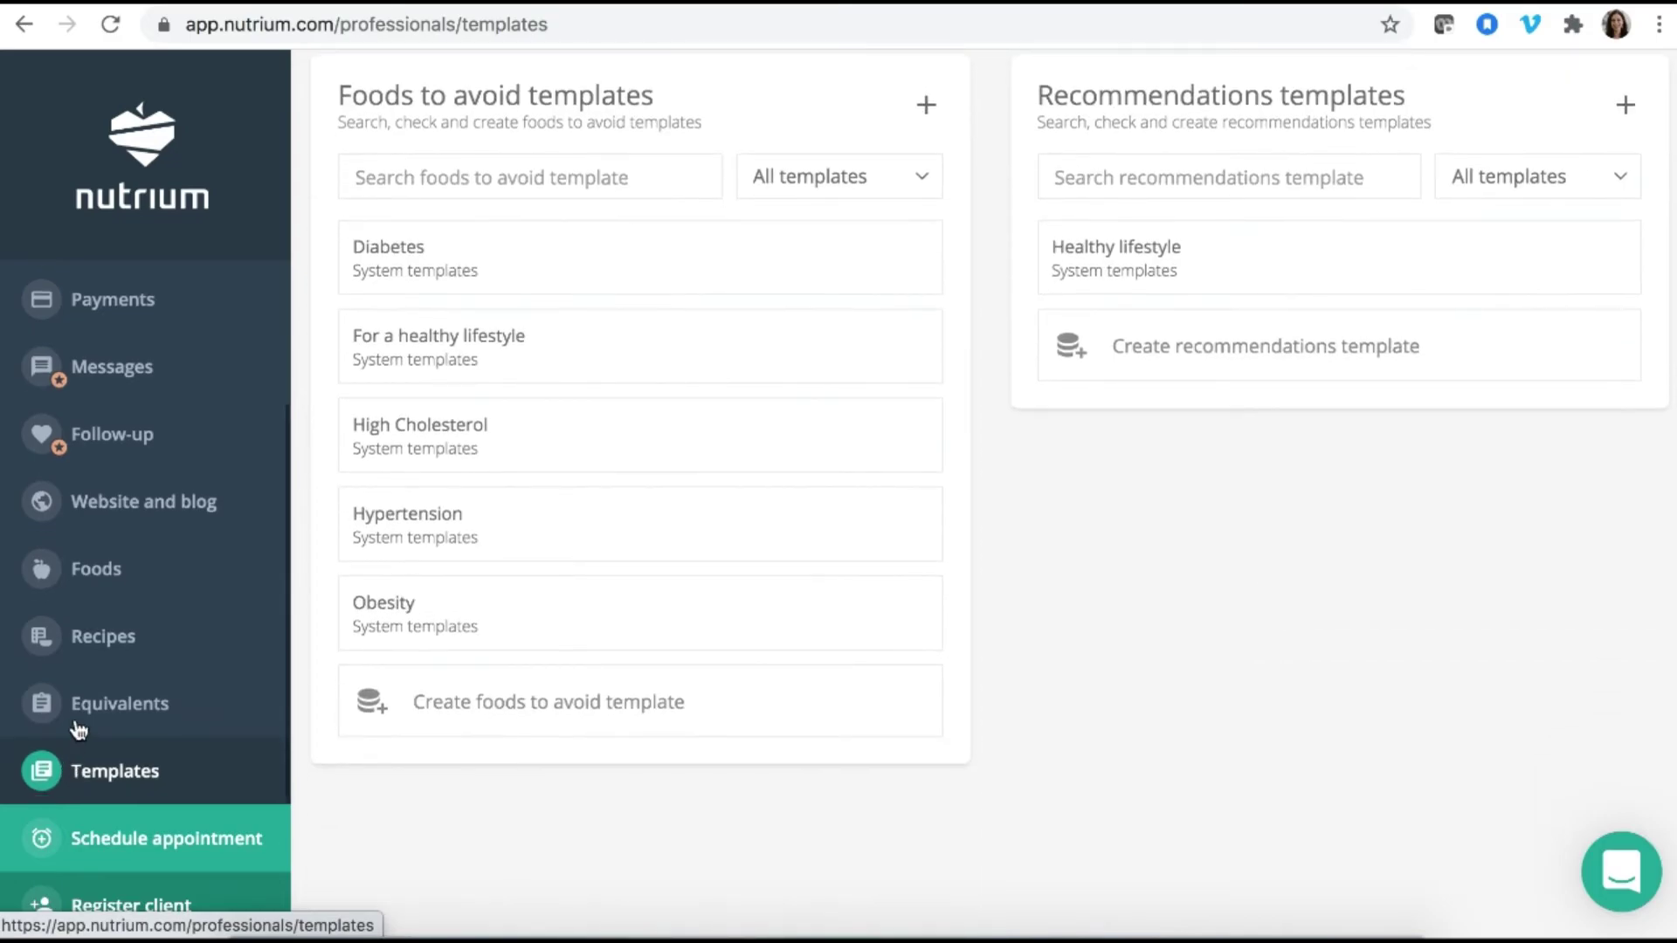
left_click(92, 701)
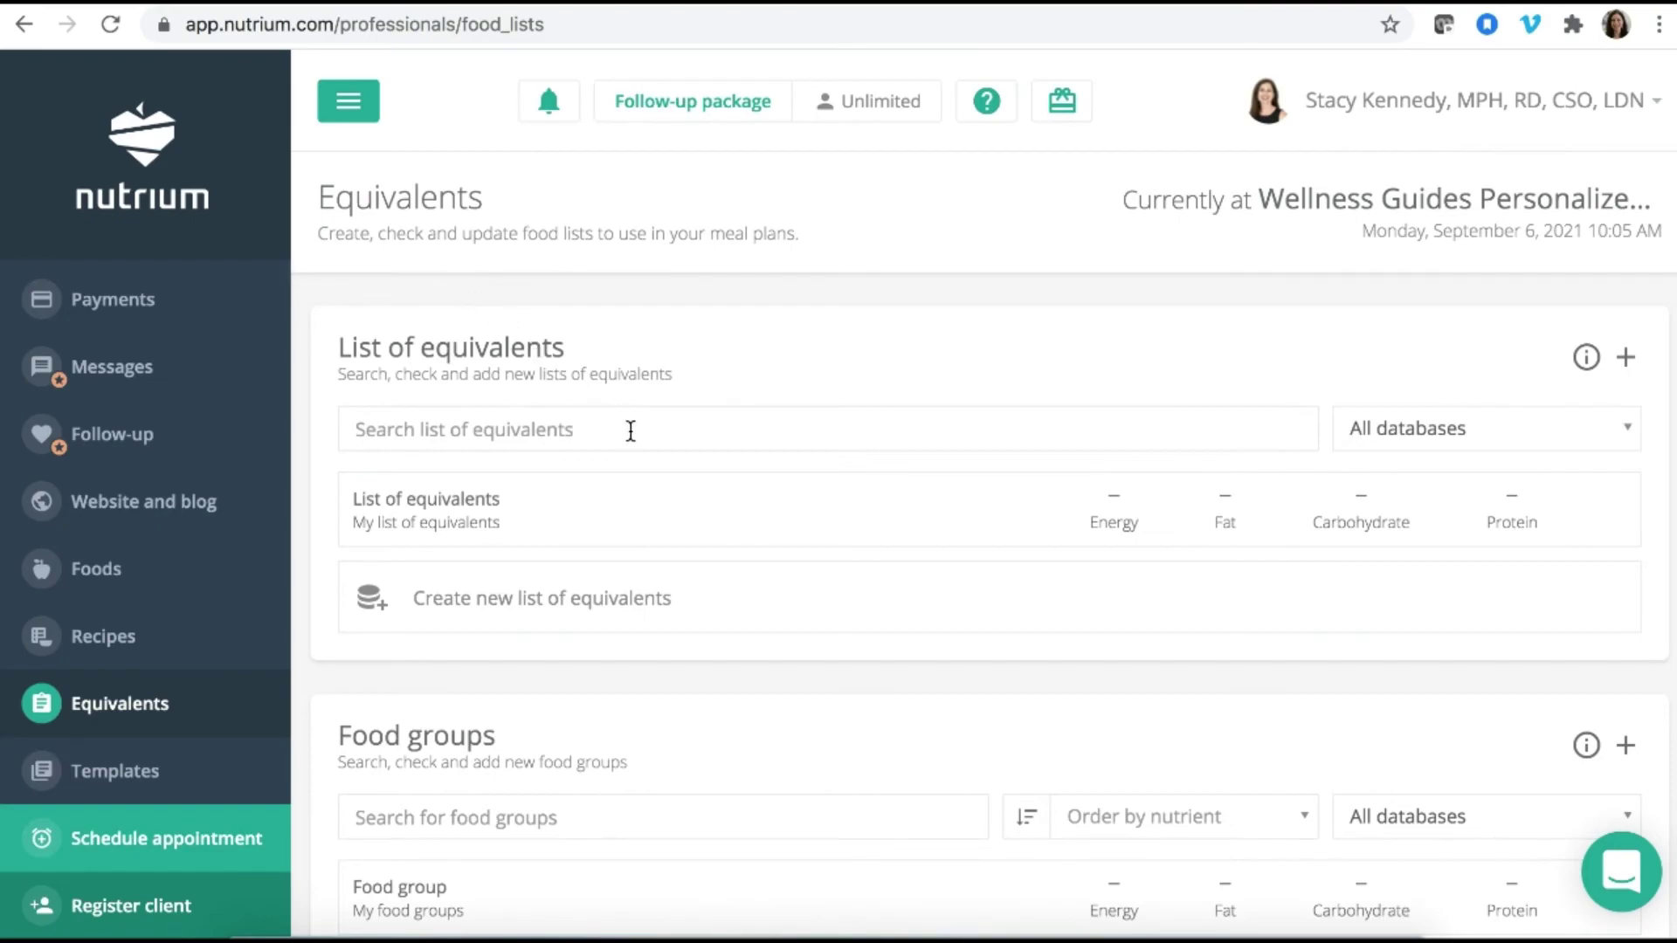
Browse the equivalents list and food groups, then go back to the Recipes page
scroll(628, 431, "down", 3)
scroll(629, 441, "up", 3)
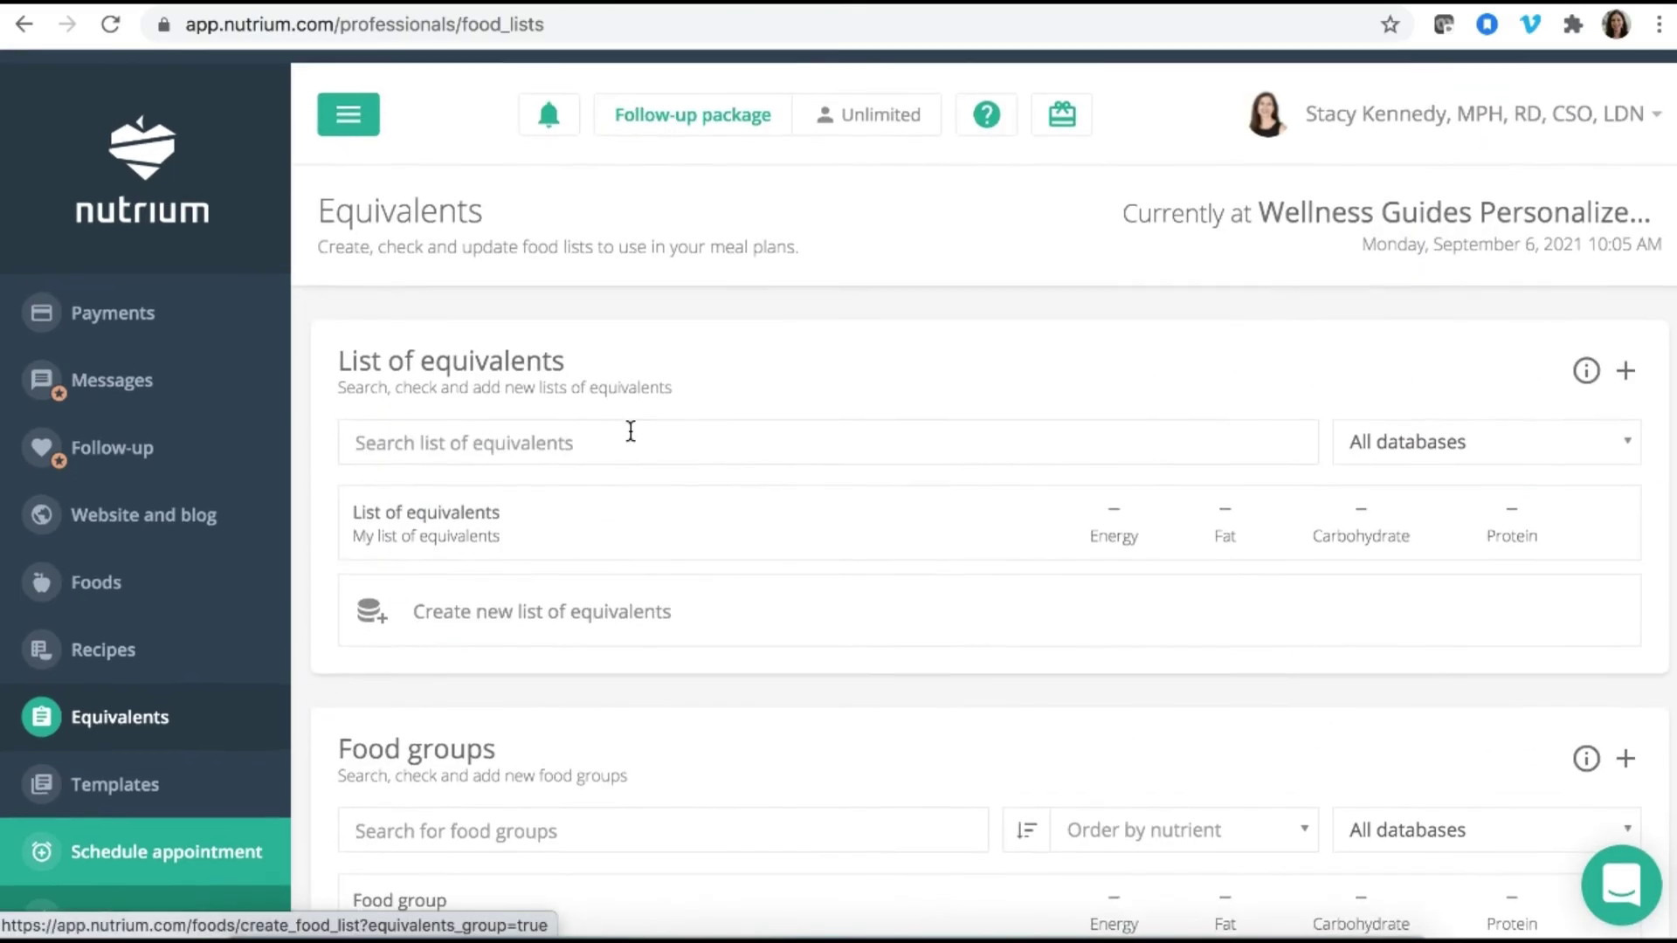
scroll(75, 673, "down", 3)
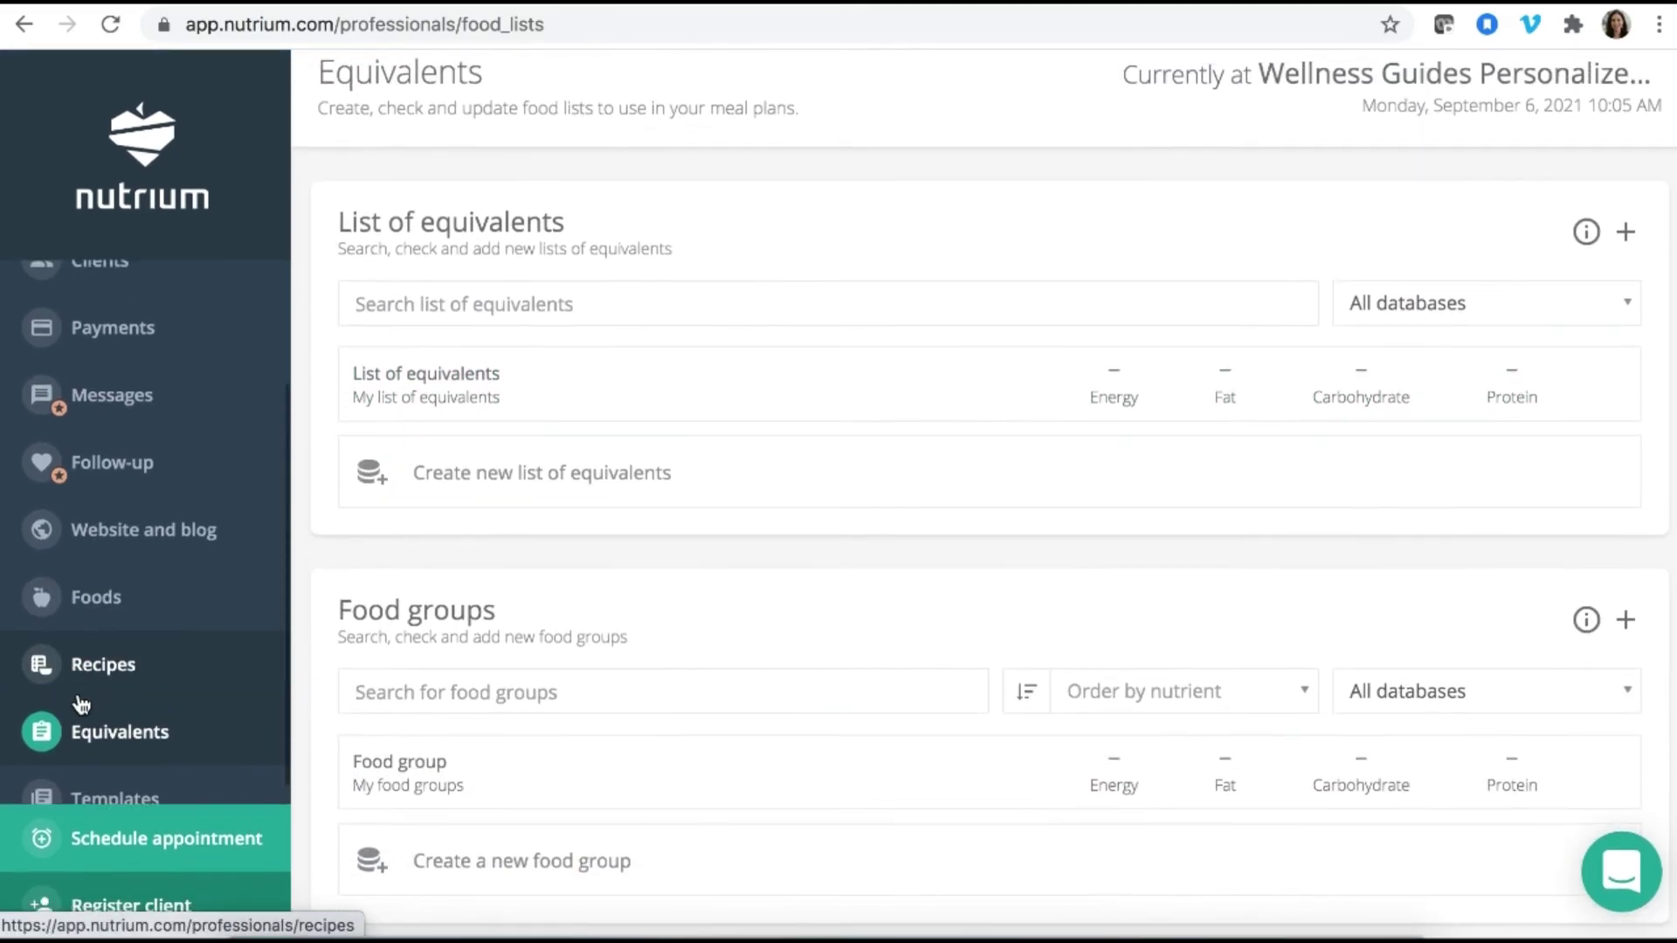
scroll(81, 704, "down", 3)
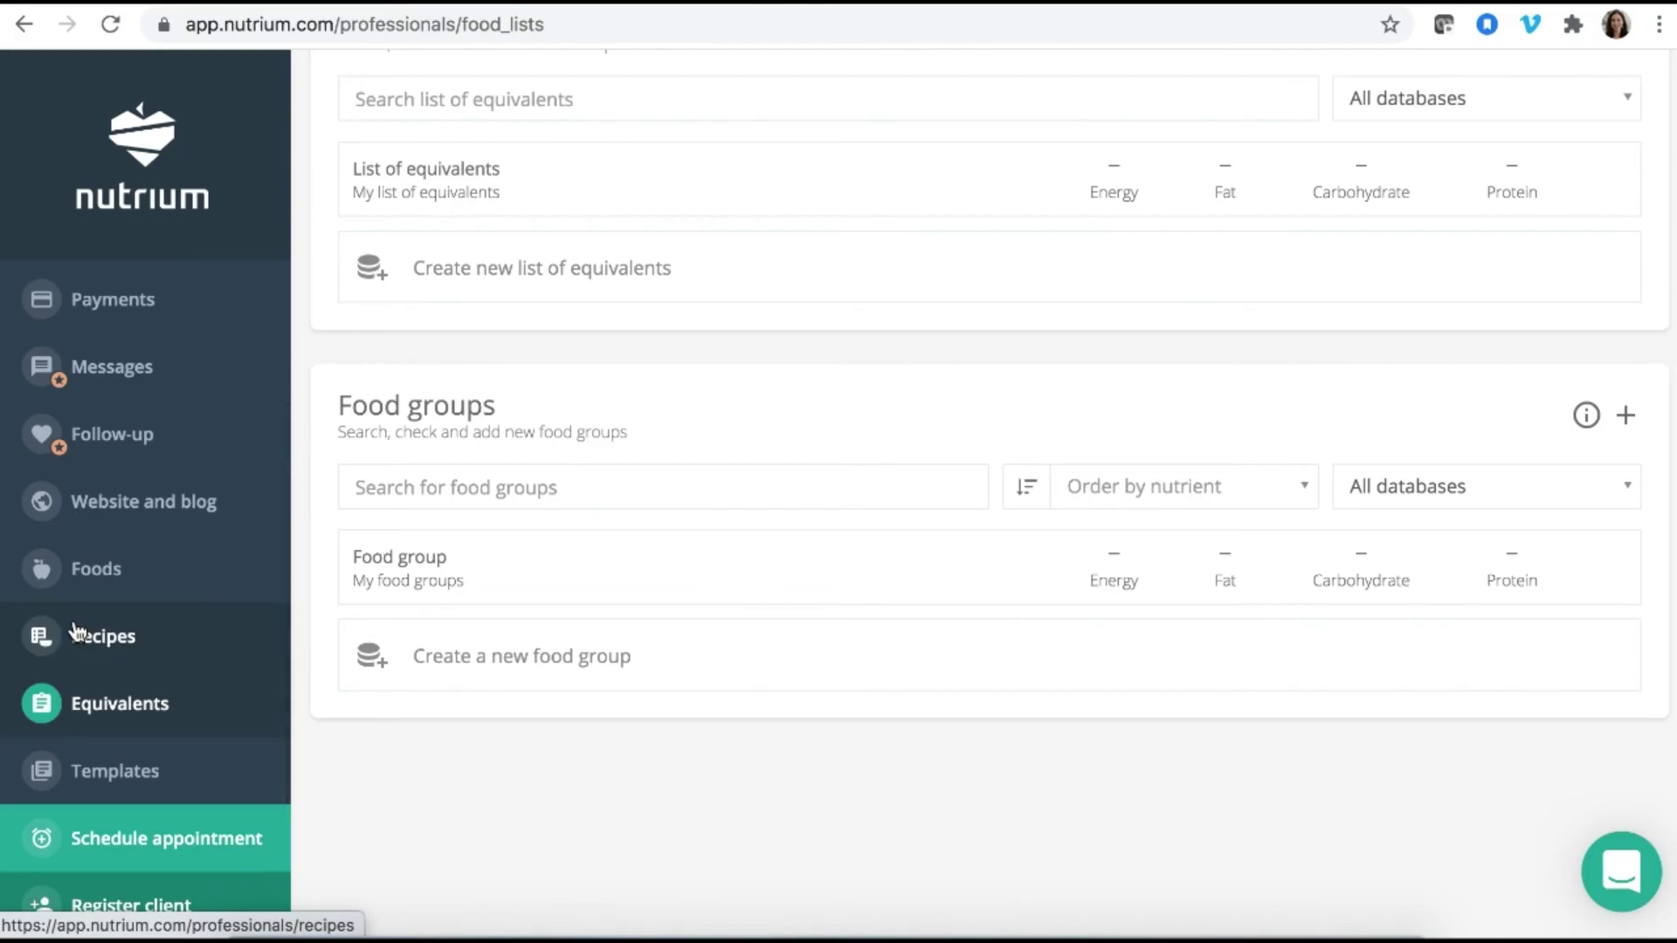
left_click(98, 651)
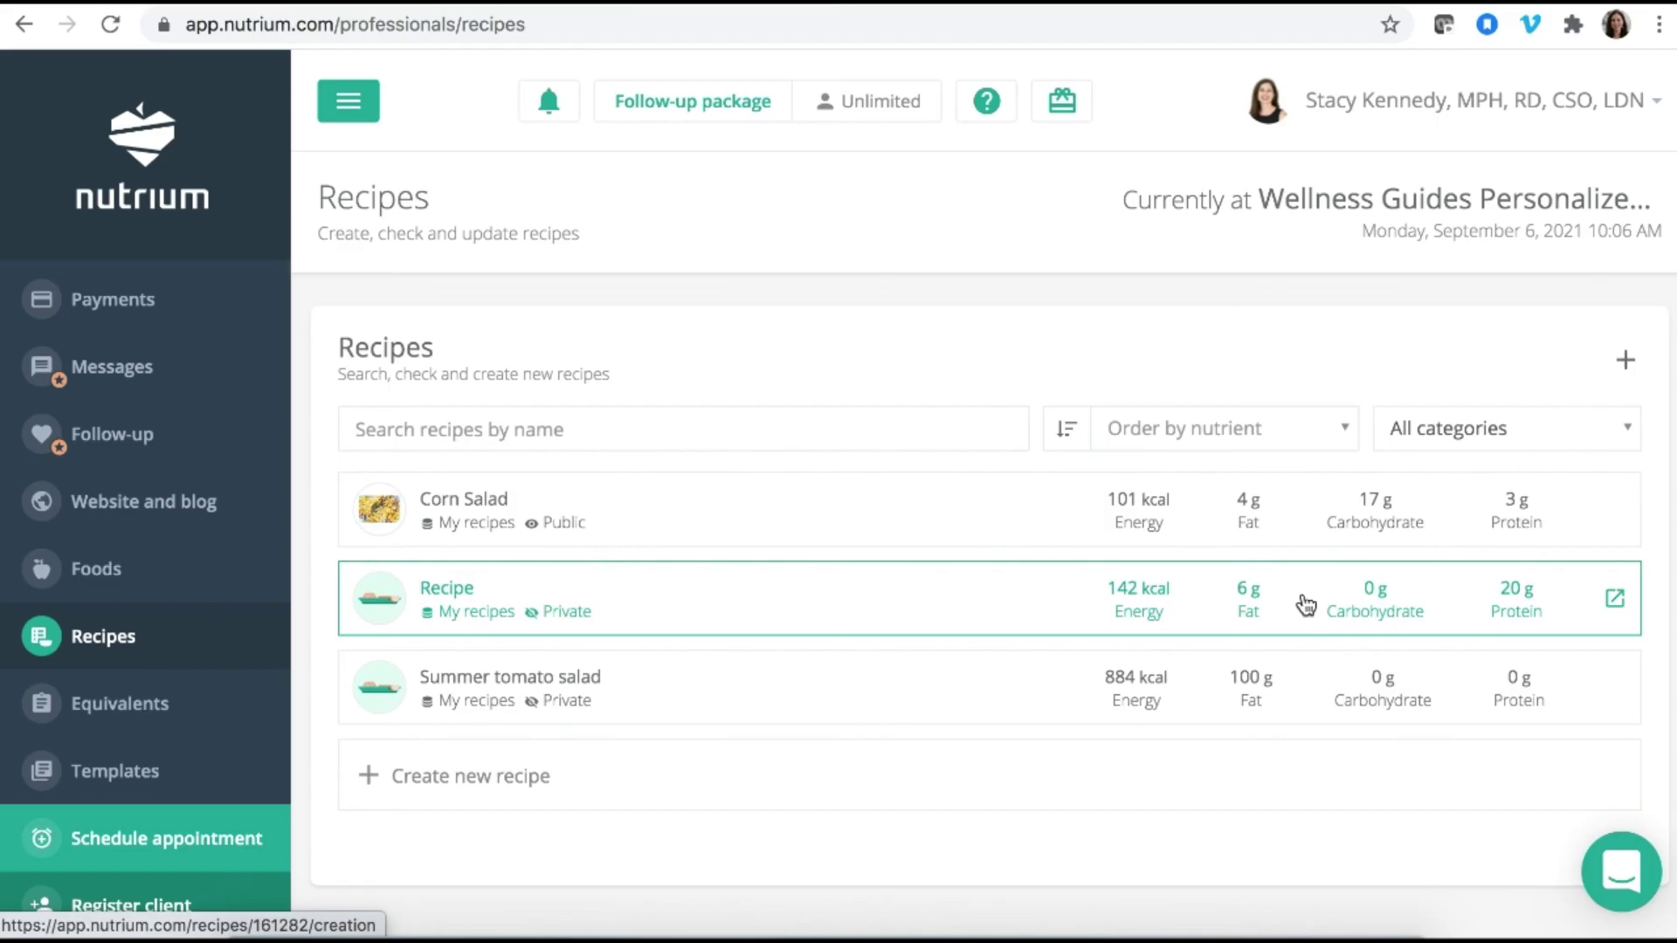
Scroll down the recipe list of Corn Salad, Recipe and the 884 kcal Summer tomato salad
scroll(1306, 604, "down", 2)
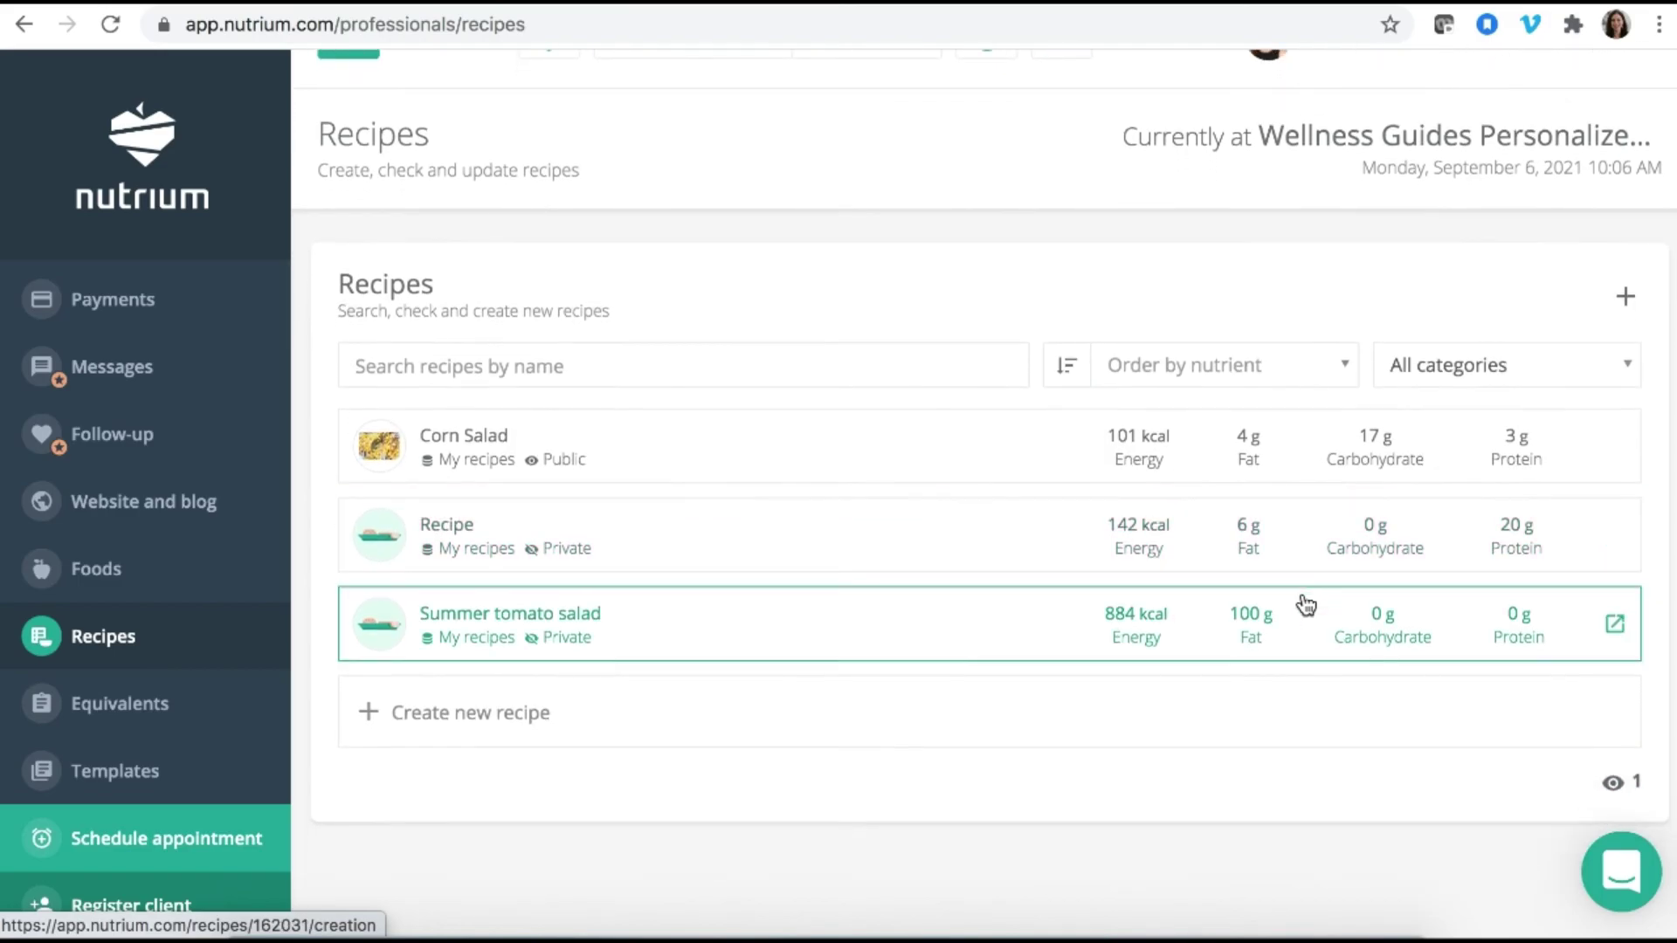
Return to the meal plan templates overview starting at the 1200 kcal plan
left_click(171, 771)
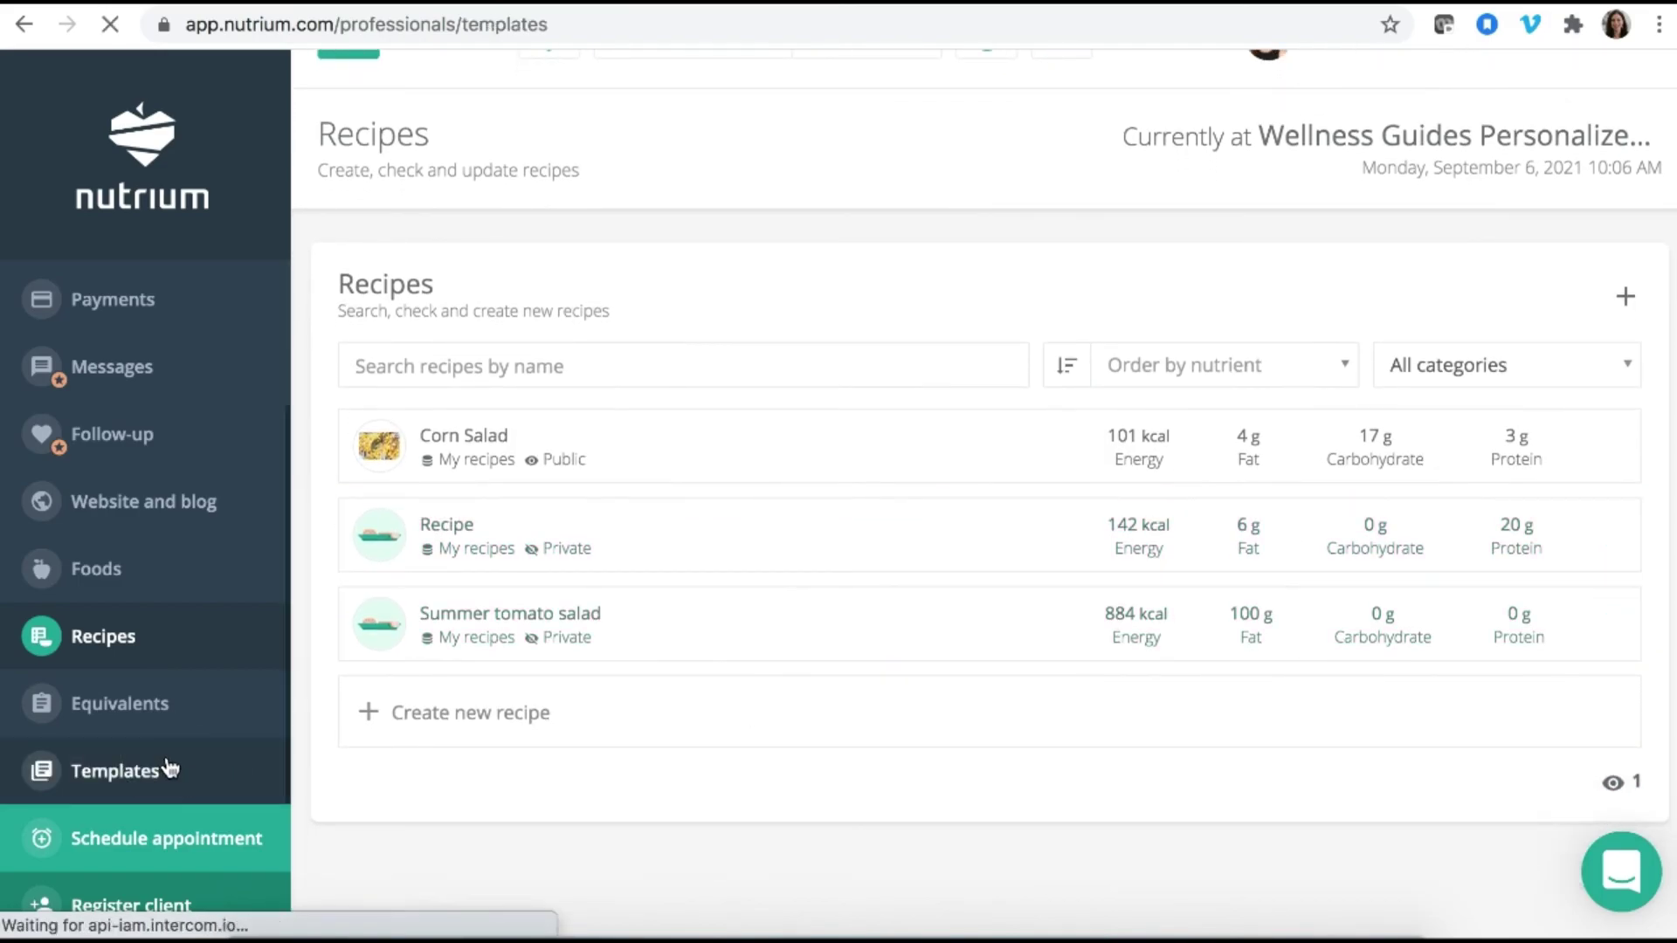